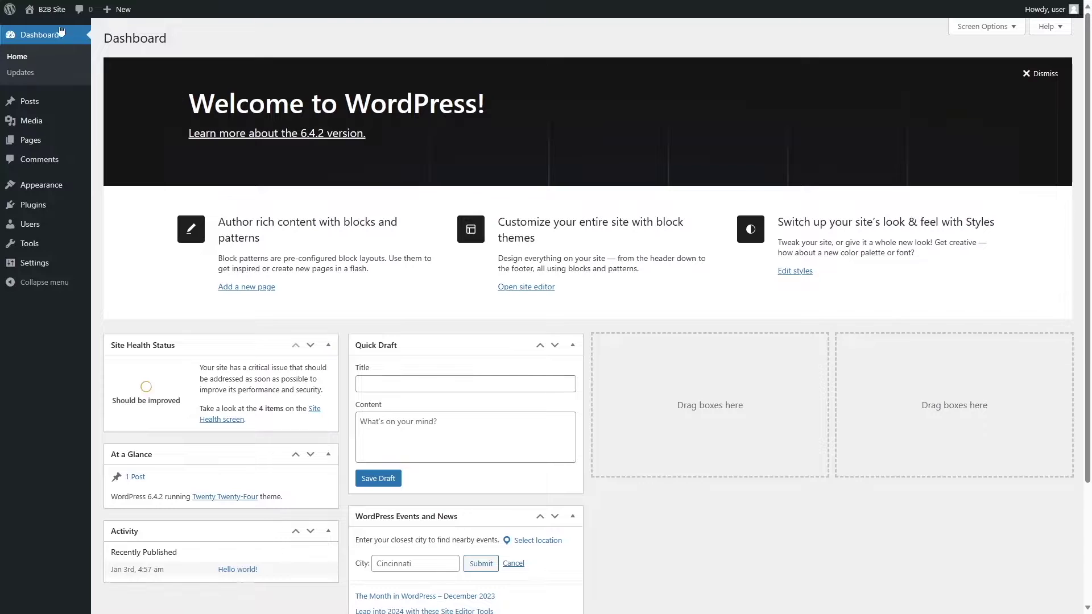
View the B2B Site's public home page through to its end, and return to the admin dashboard.
{"action": "left_click", "coordinate": [56, 22]}
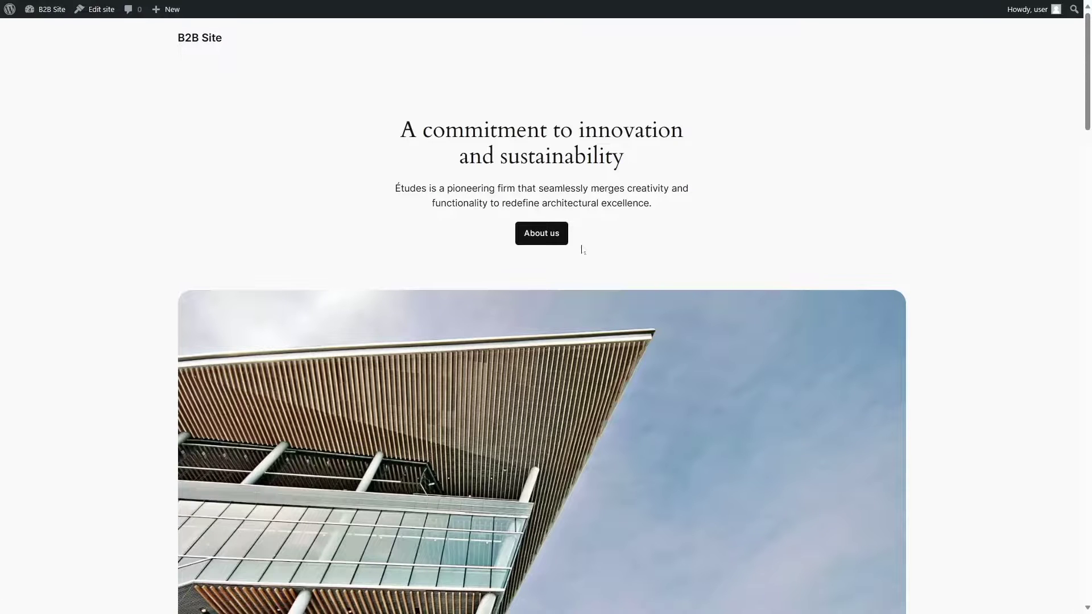
{"action": "scroll", "coordinate": [582, 248], "scroll_direction": "down", "scroll_amount": 5}
{"action": "scroll", "coordinate": [581, 248], "scroll_direction": "up", "scroll_amount": 5}
{"action": "scroll", "coordinate": [305, 326], "scroll_direction": "down", "scroll_amount": 20}
{"action": "scroll", "coordinate": [308, 328], "scroll_direction": "up", "scroll_amount": 6}
{"action": "scroll", "coordinate": [308, 328], "scroll_direction": "up", "scroll_amount": 12}
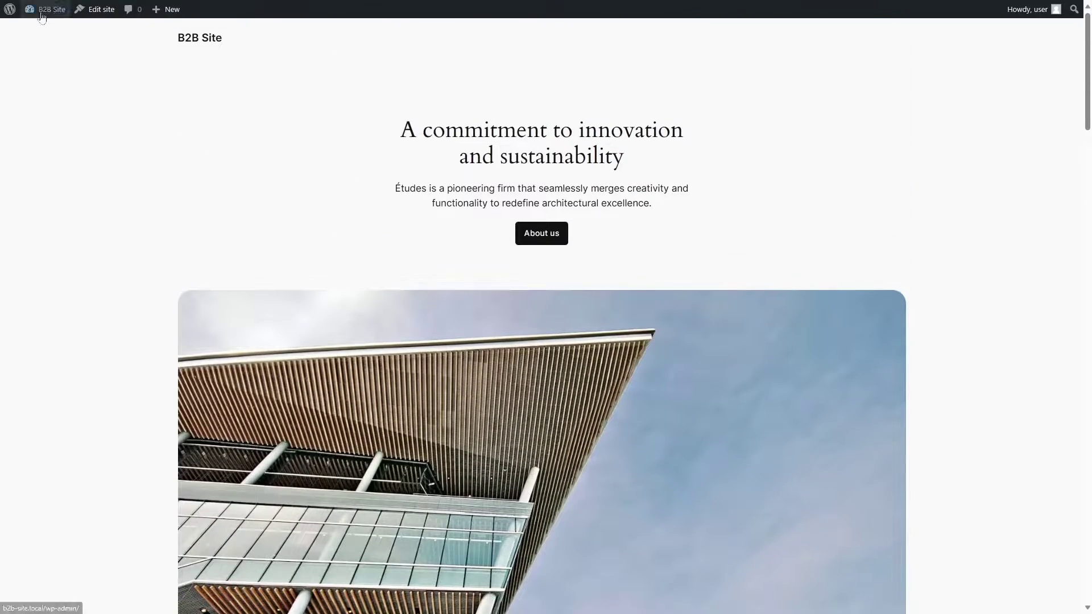
{"action": "left_click", "coordinate": [48, 27]}
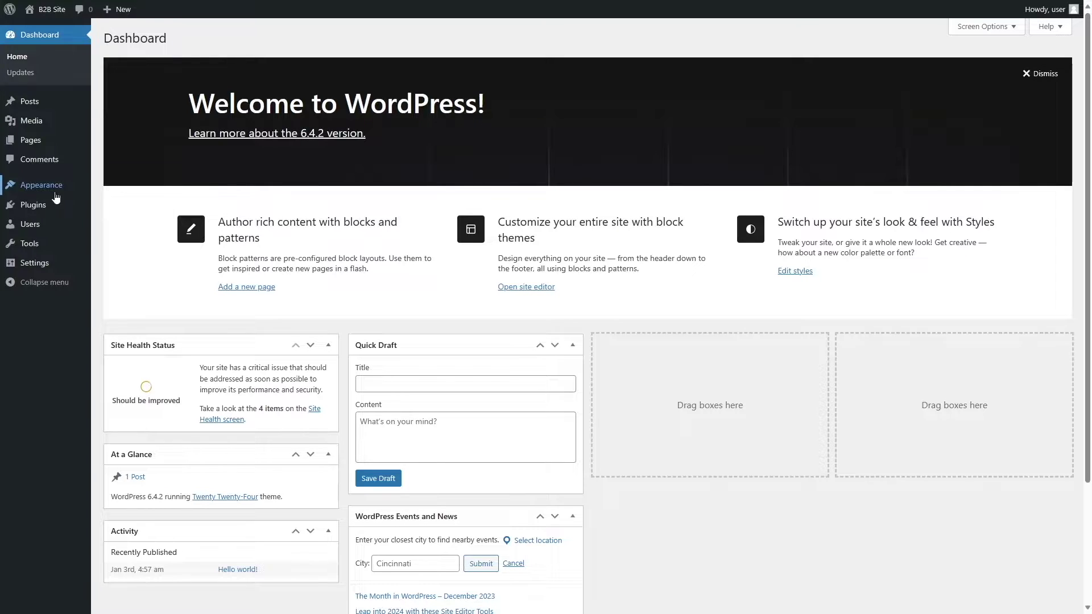
Install the Kadence theme from the popular themes in the theme directory and activate it.
{"action": "mouse_move", "coordinate": [54, 189]}
{"action": "left_click", "coordinate": [116, 192]}
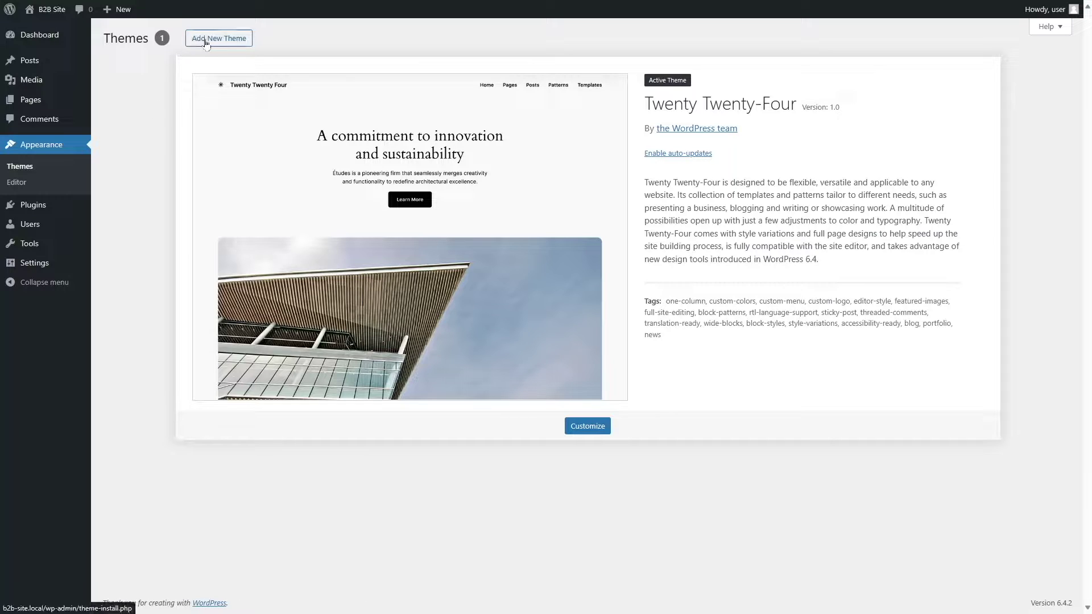
{"action": "left_click", "coordinate": [237, 40]}
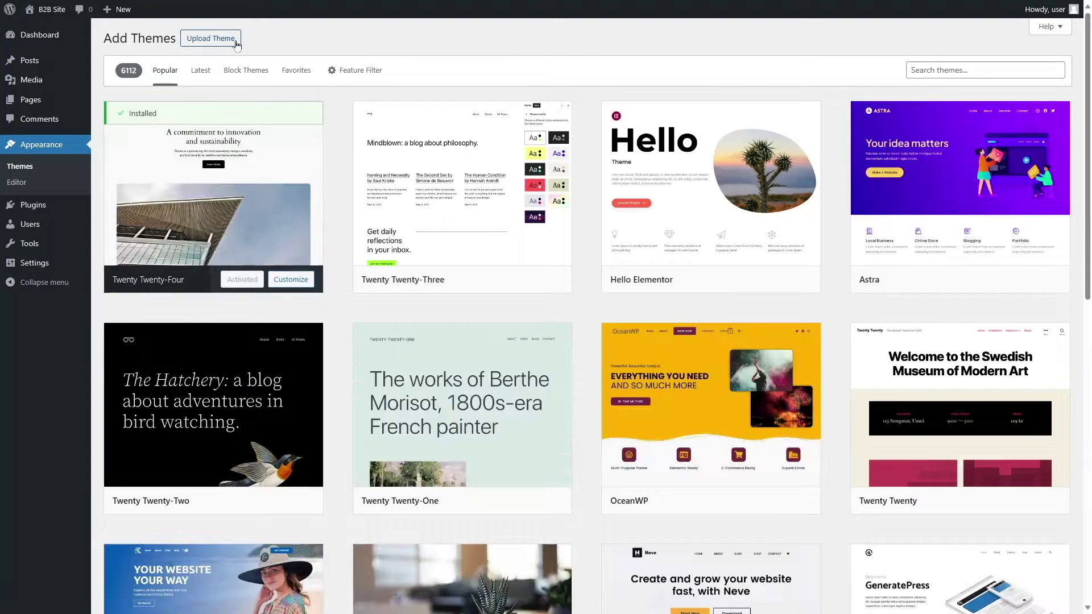
{"action": "scroll", "coordinate": [463, 222], "scroll_direction": "down", "scroll_amount": 5}
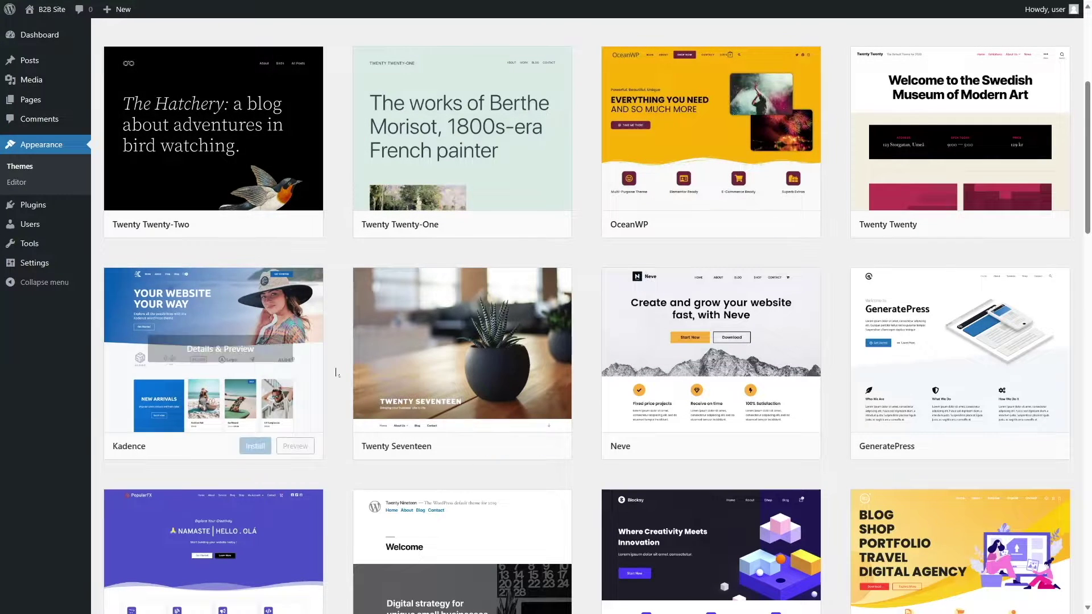
{"action": "scroll", "coordinate": [230, 416], "scroll_direction": "up", "scroll_amount": 5}
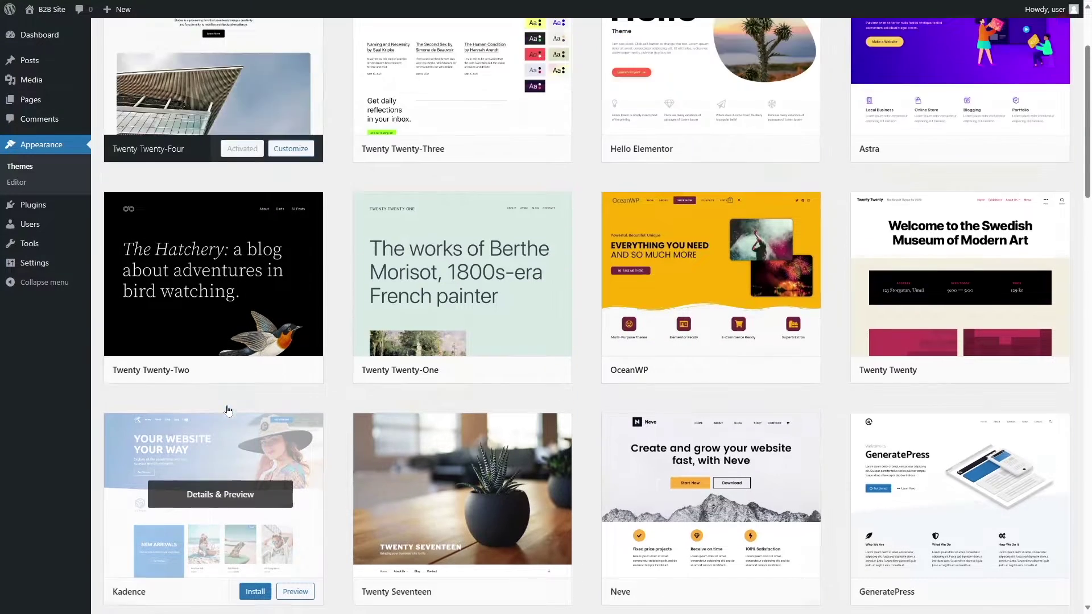
{"action": "left_click", "coordinate": [922, 63]}
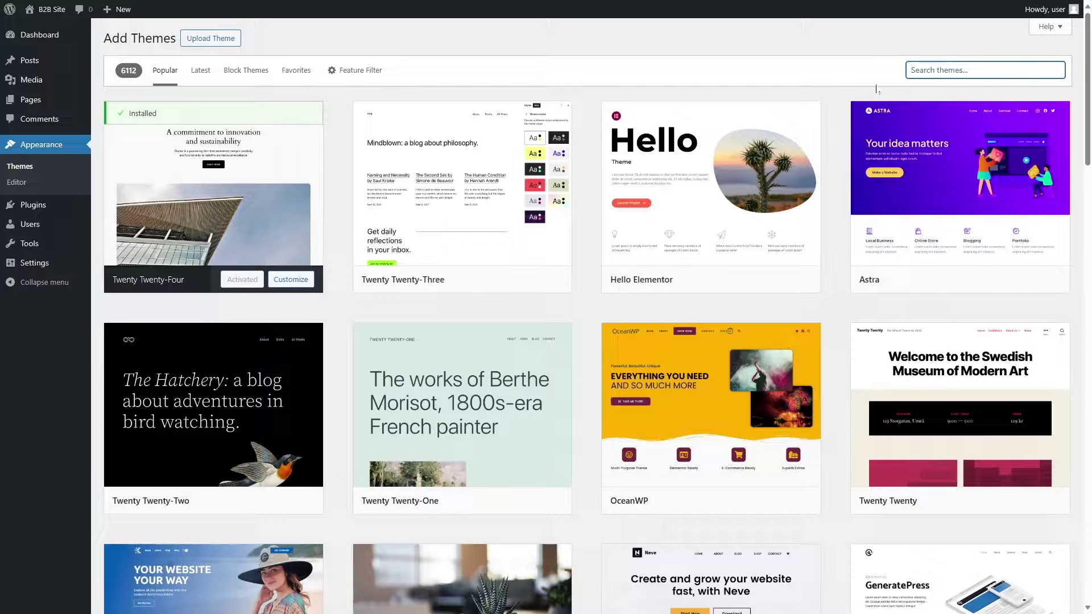
{"action": "scroll", "coordinate": [257, 293], "scroll_direction": "down", "scroll_amount": 5}
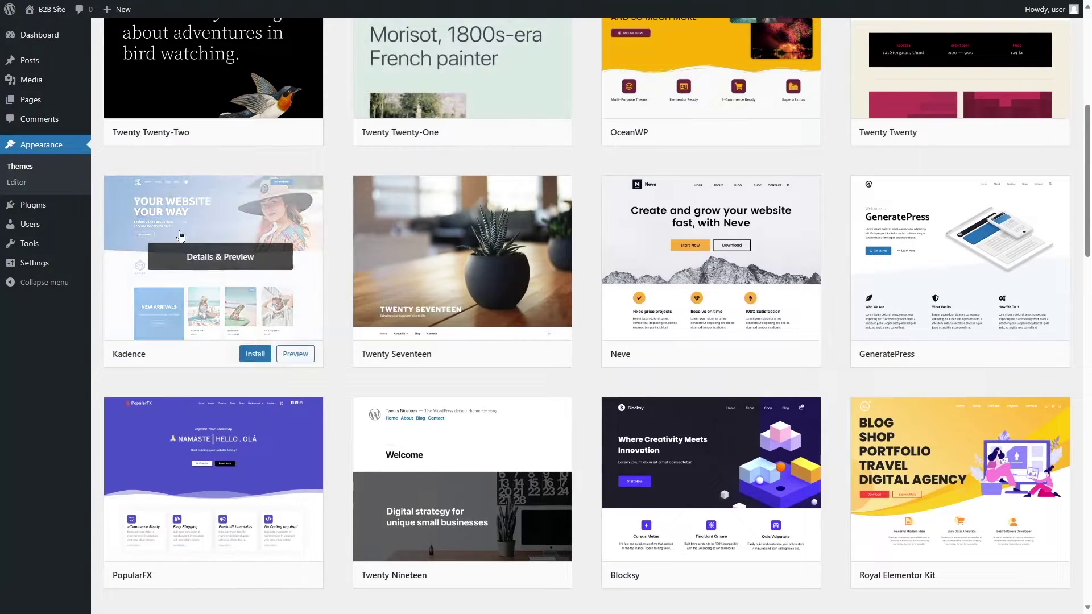
{"action": "left_click", "coordinate": [258, 357]}
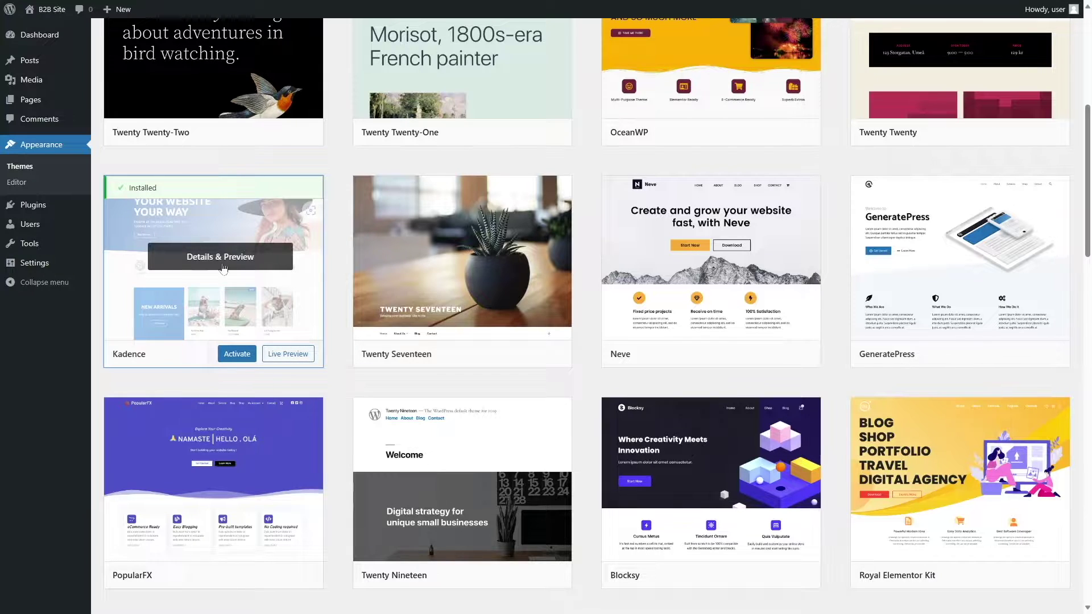
{"action": "left_click", "coordinate": [234, 357]}
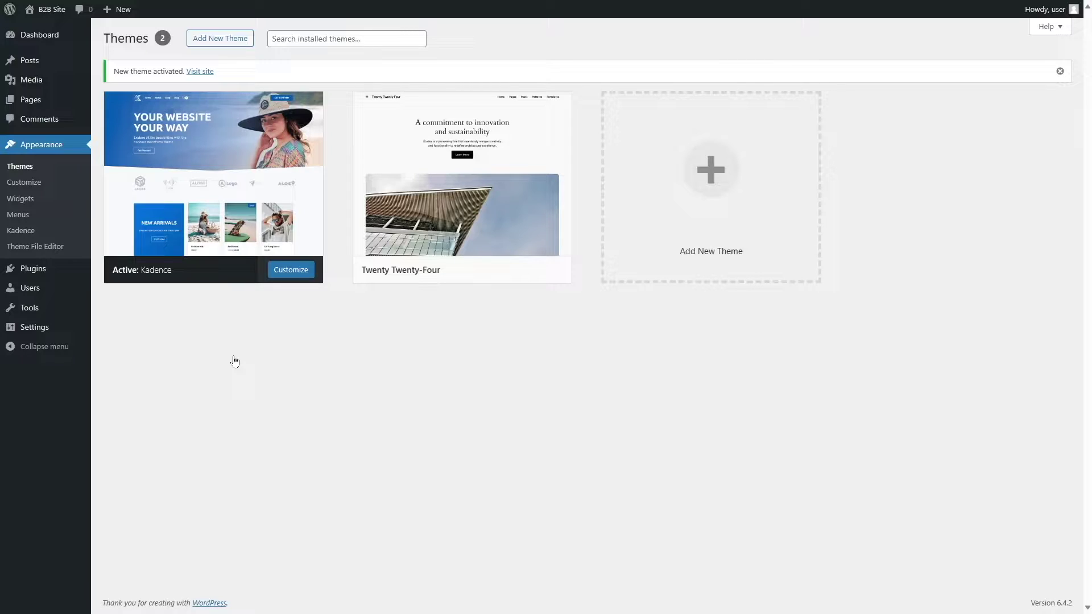
Visit the live site to check its look with the Kadence theme, and return to the dashboard.
{"action": "mouse_move", "coordinate": [195, 217]}
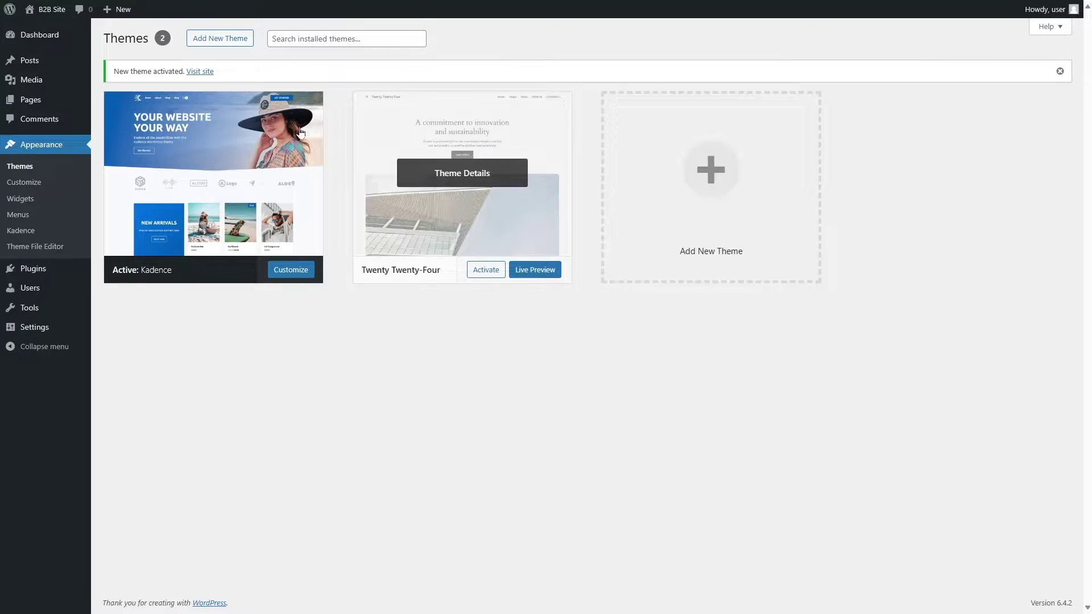
{"action": "left_click", "coordinate": [199, 72]}
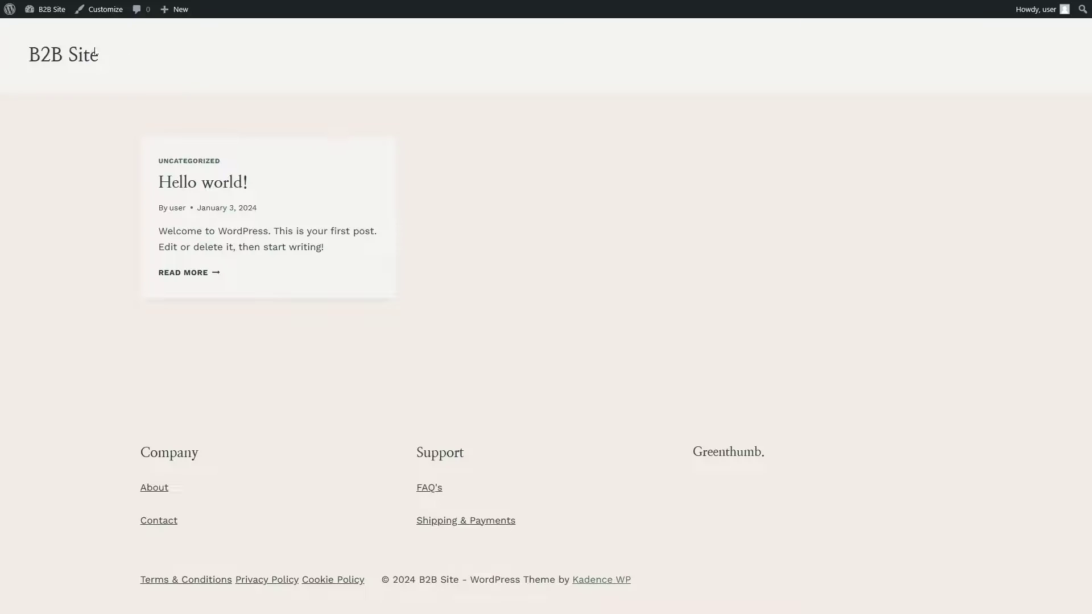
{"action": "mouse_move", "coordinate": [46, 9]}
{"action": "left_click", "coordinate": [47, 31]}
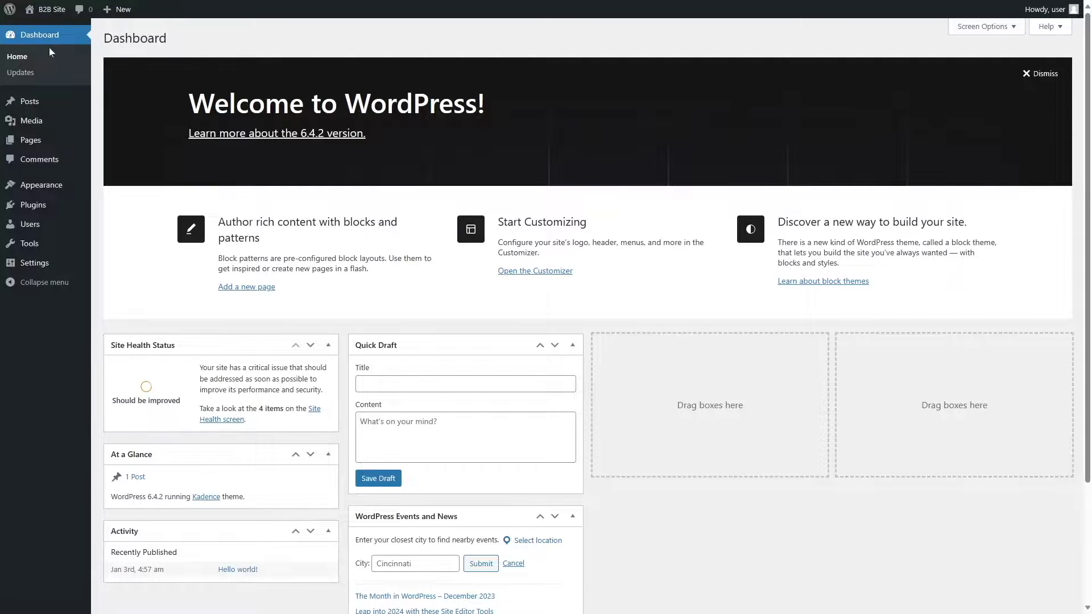
Search the plugin directory for "Kadence", and install and activate Starter Templates by Kadence WP.
{"action": "left_click", "coordinate": [51, 188]}
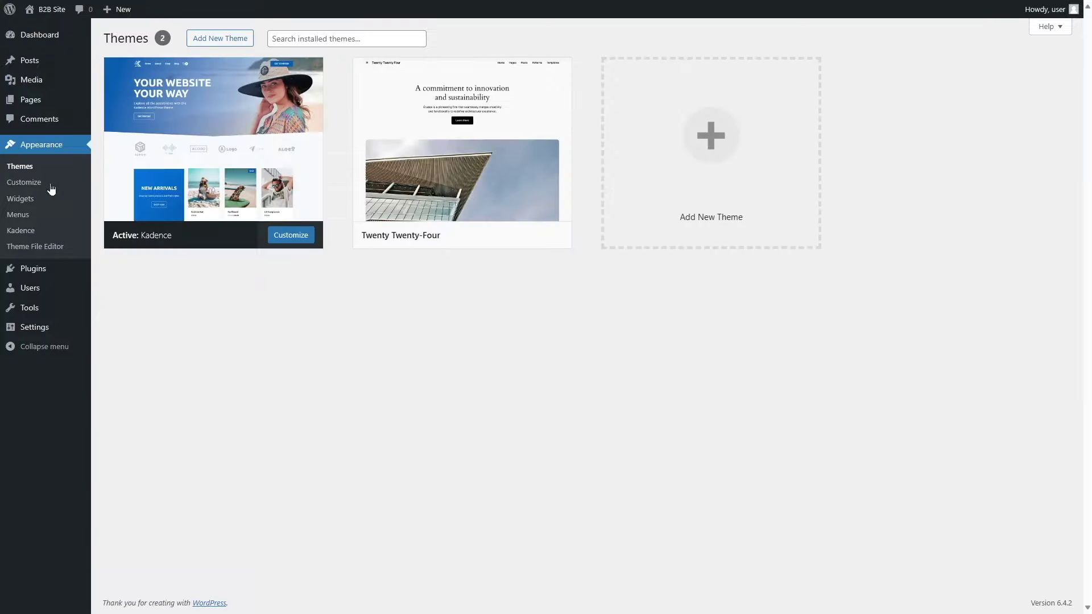
{"action": "left_click", "coordinate": [48, 272]}
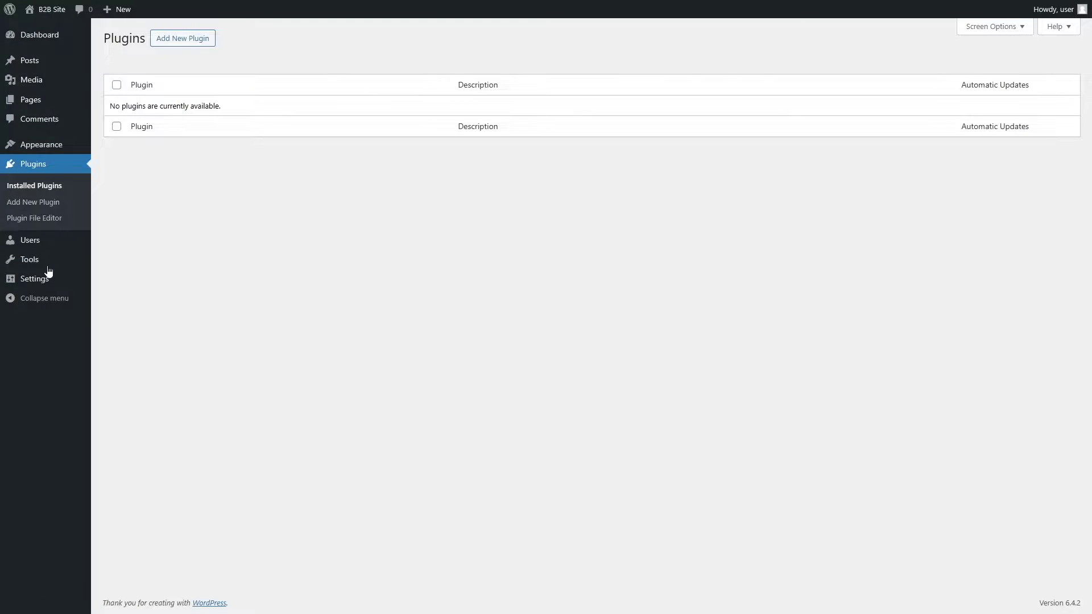
{"action": "left_click", "coordinate": [179, 39]}
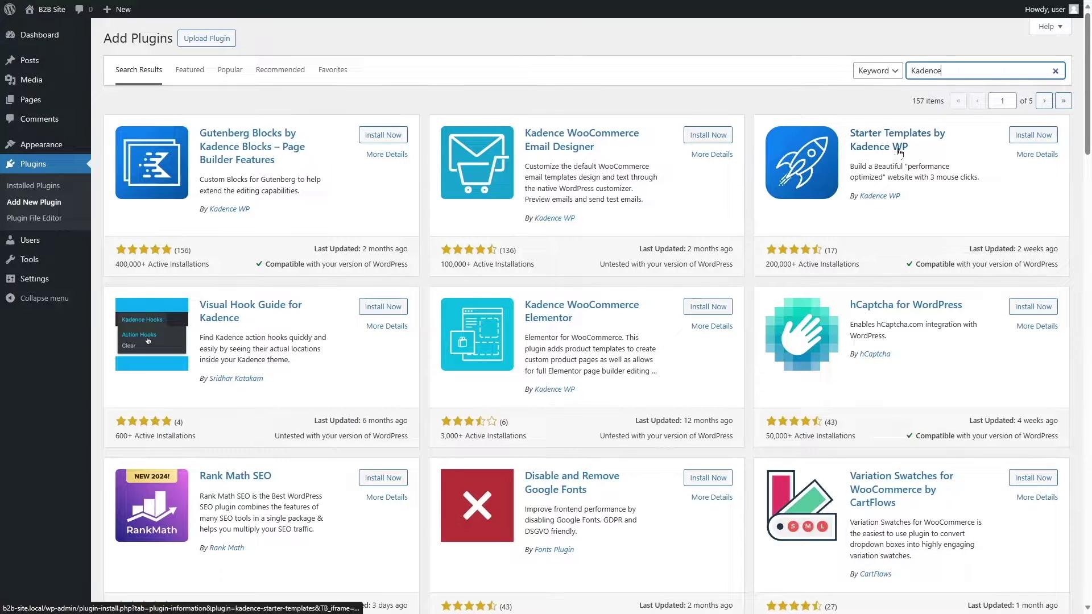
{"action": "left_click", "coordinate": [1035, 136]}
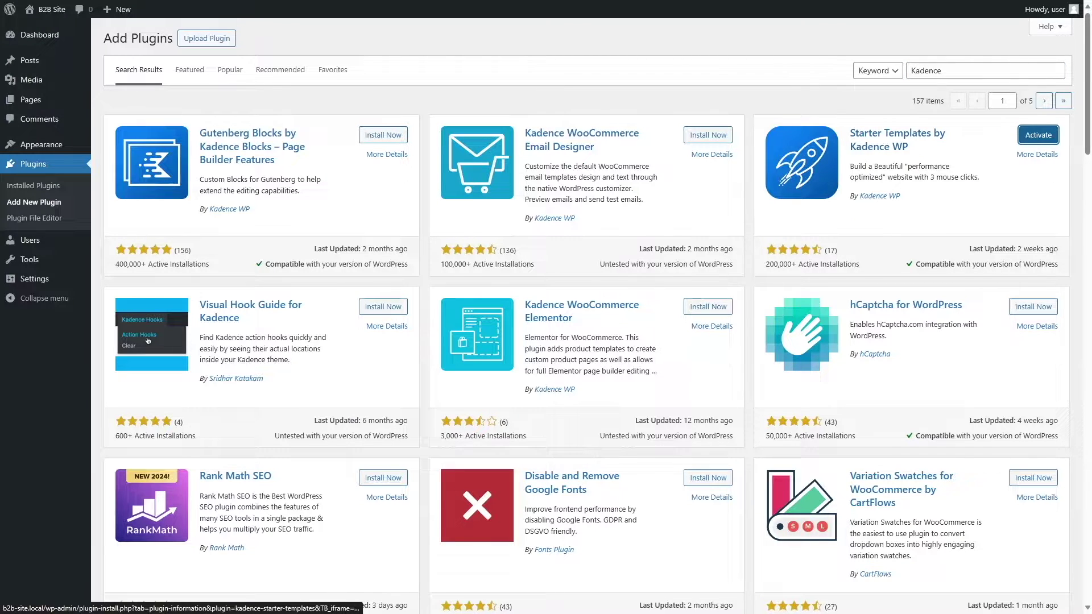
{"action": "left_click", "coordinate": [1041, 141]}
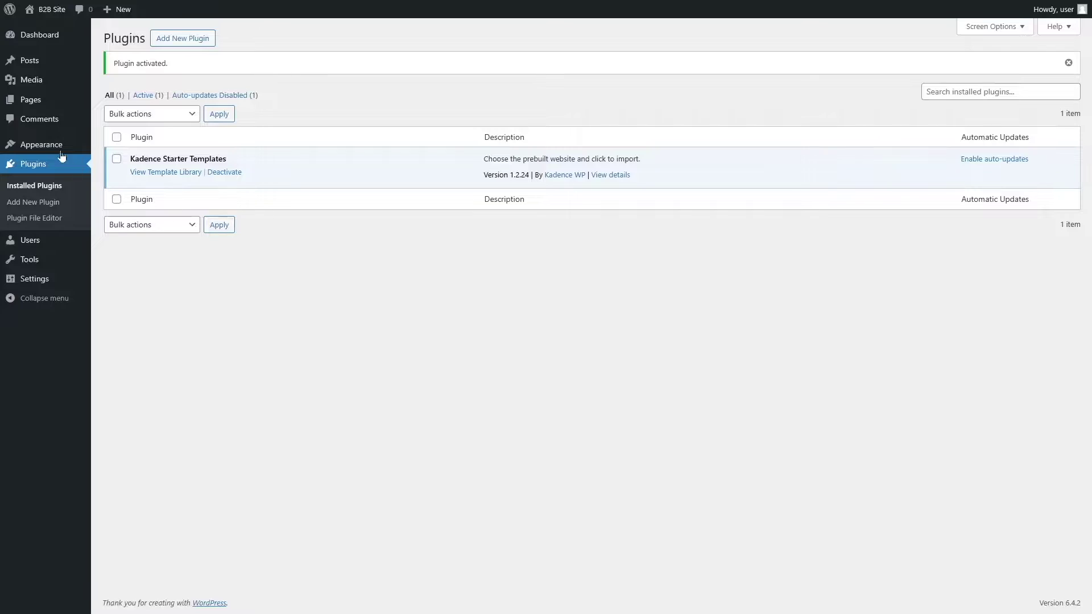
Open the Kadence Starter Templates library and look through the available Gutenberg site designs.
{"action": "mouse_move", "coordinate": [26, 147]}
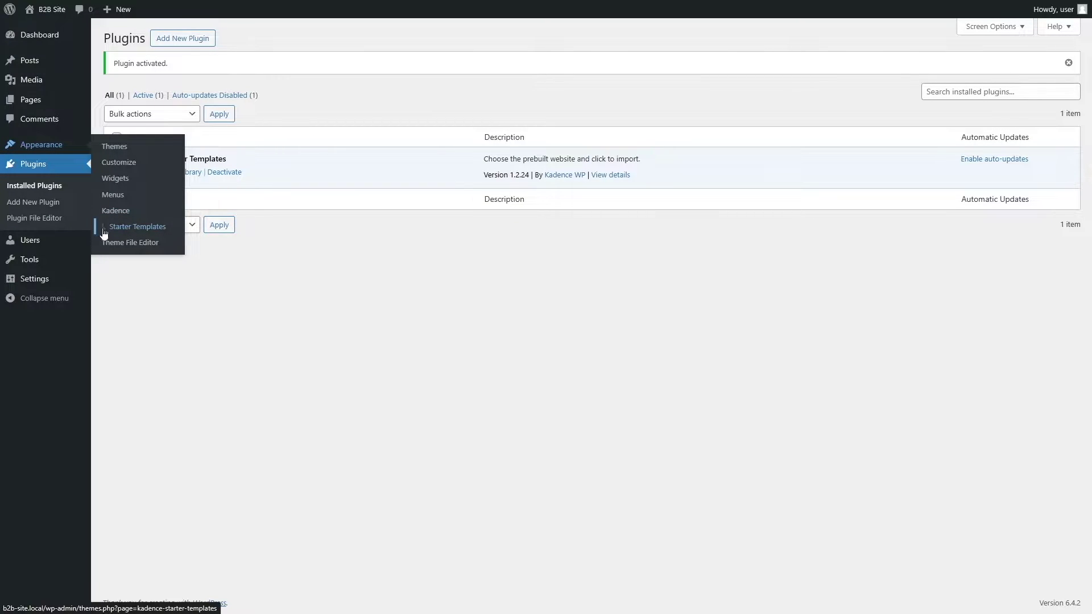
{"action": "left_click", "coordinate": [134, 231]}
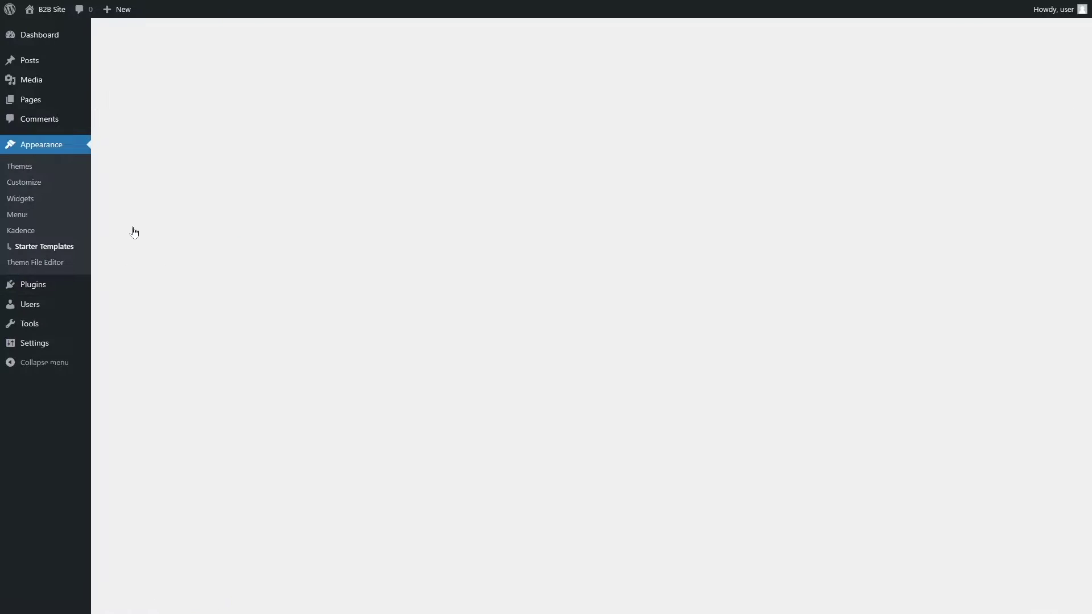
{"action": "scroll", "coordinate": [134, 232], "scroll_direction": "down", "scroll_amount": 8}
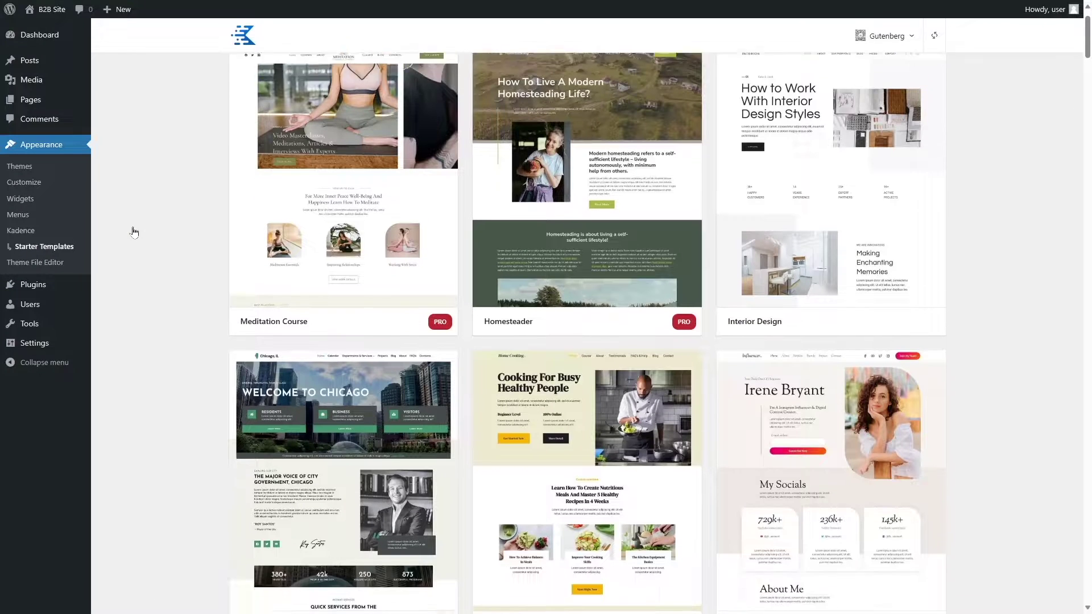
{"action": "scroll", "coordinate": [134, 232], "scroll_direction": "down", "scroll_amount": 13}
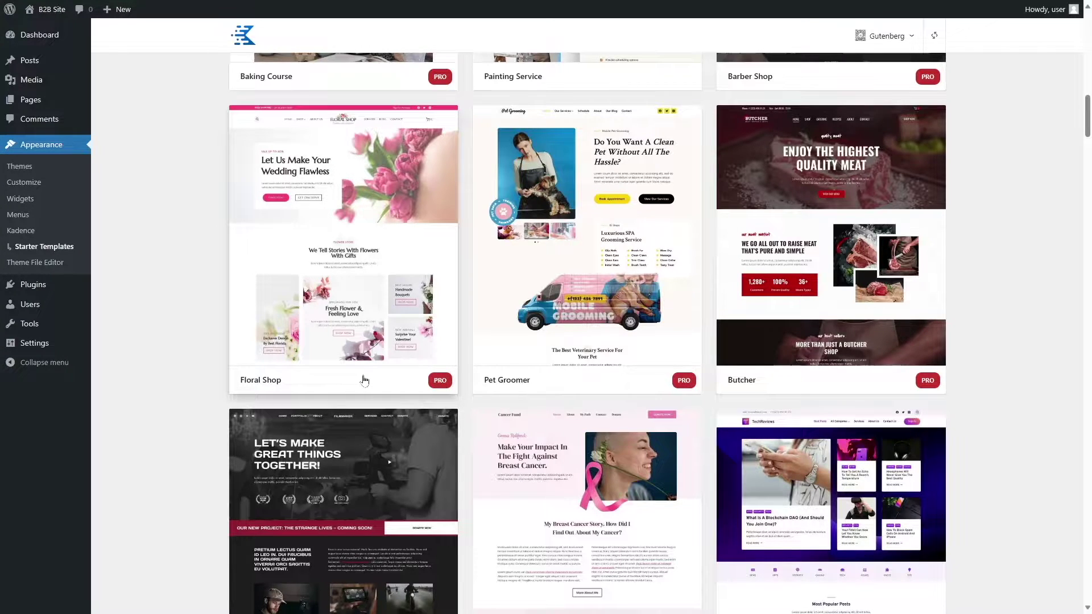
{"action": "scroll", "coordinate": [368, 381], "scroll_direction": "down", "scroll_amount": 3}
{"action": "scroll", "coordinate": [369, 381], "scroll_direction": "up", "scroll_amount": 20}
{"action": "scroll", "coordinate": [367, 381], "scroll_direction": "up", "scroll_amount": 2}
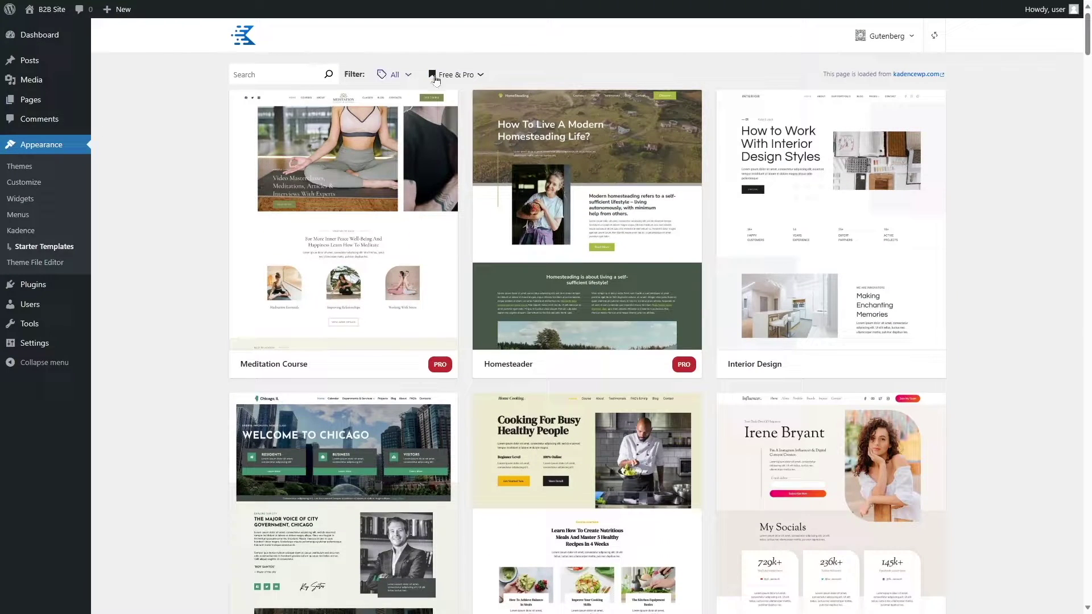
Filter the starter templates to Free Only and check the available category filters.
{"action": "left_click", "coordinate": [477, 76]}
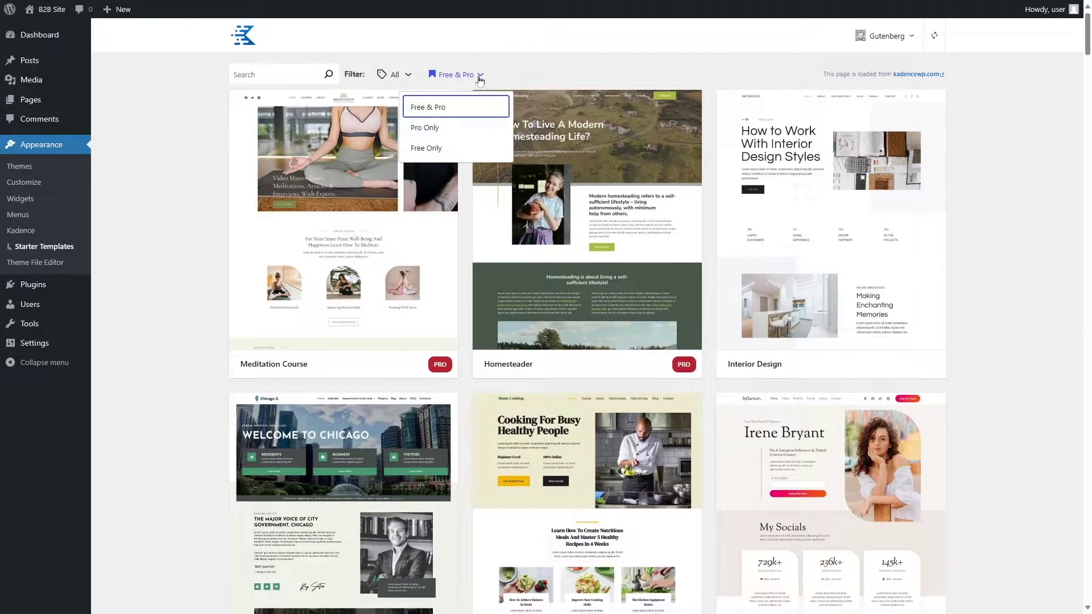
{"action": "left_click", "coordinate": [426, 149]}
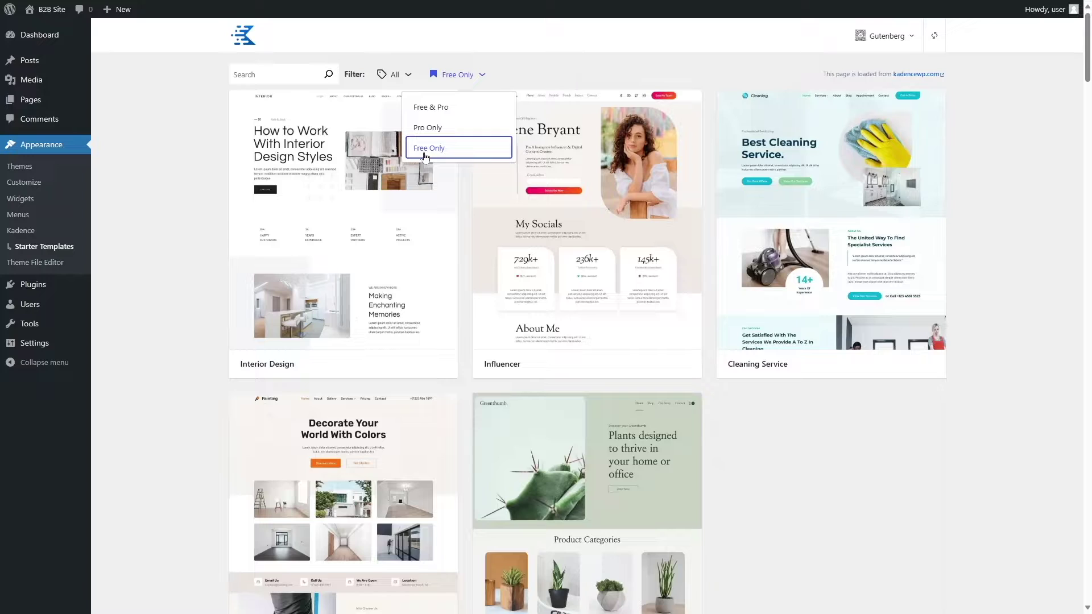
{"action": "left_click", "coordinate": [395, 75]}
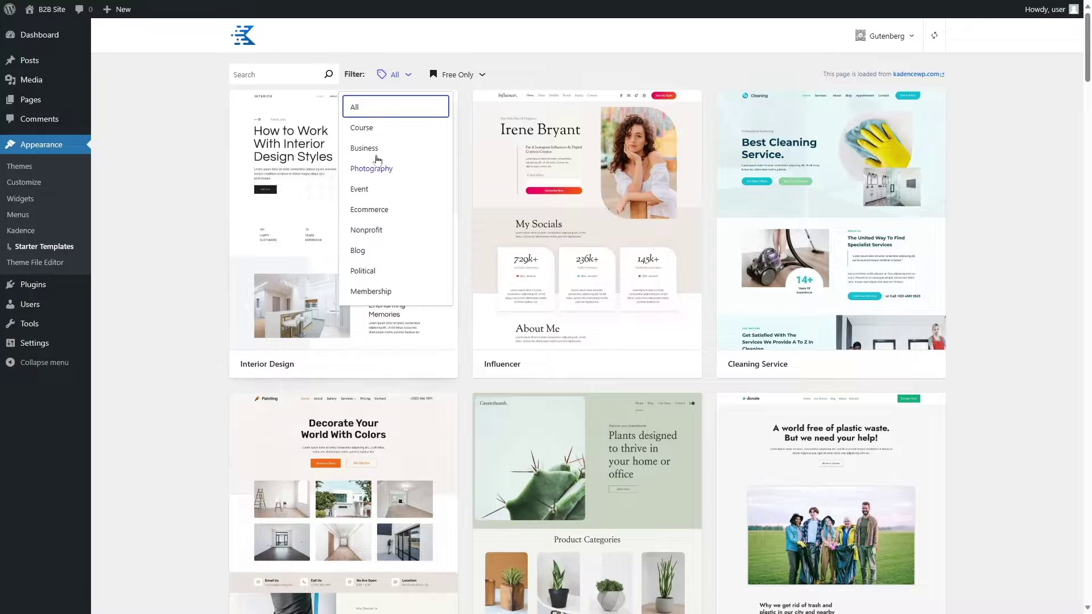
{"action": "left_click", "coordinate": [161, 220]}
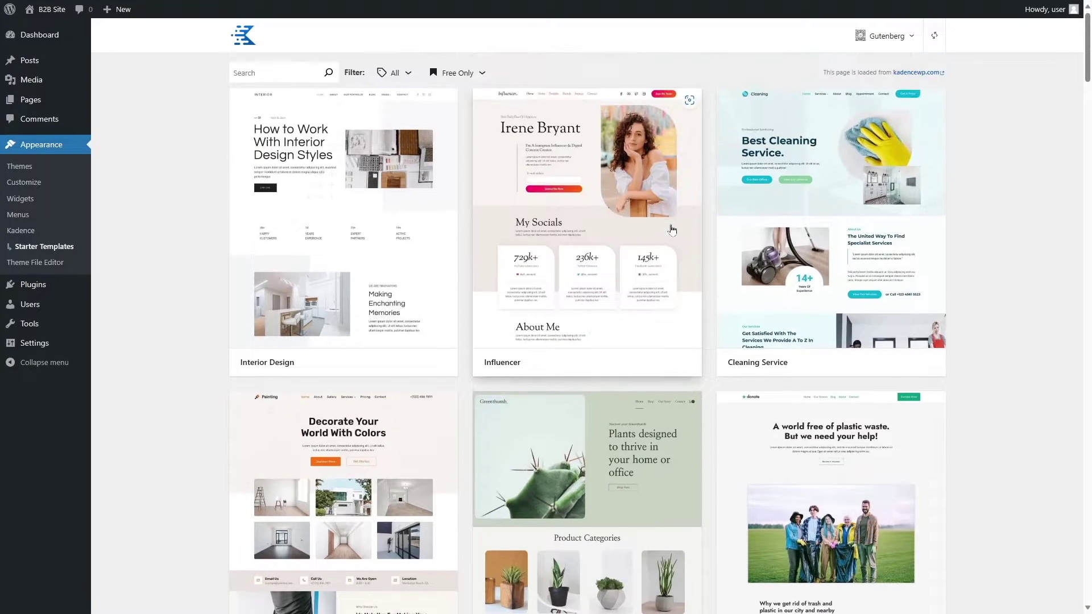
Browse the free starter templates and open the preview of the Greenthumb ecommerce template.
{"action": "scroll", "coordinate": [533, 264], "scroll_direction": "down", "scroll_amount": 5}
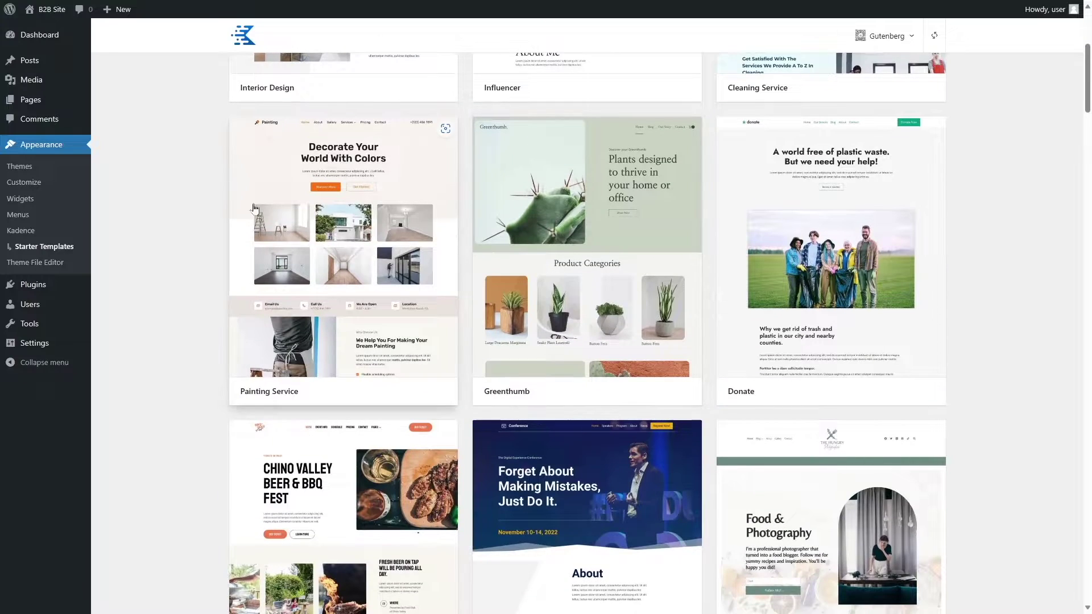
{"action": "scroll", "coordinate": [533, 265], "scroll_direction": "down", "scroll_amount": 5}
{"action": "scroll", "coordinate": [216, 198], "scroll_direction": "up", "scroll_amount": 9}
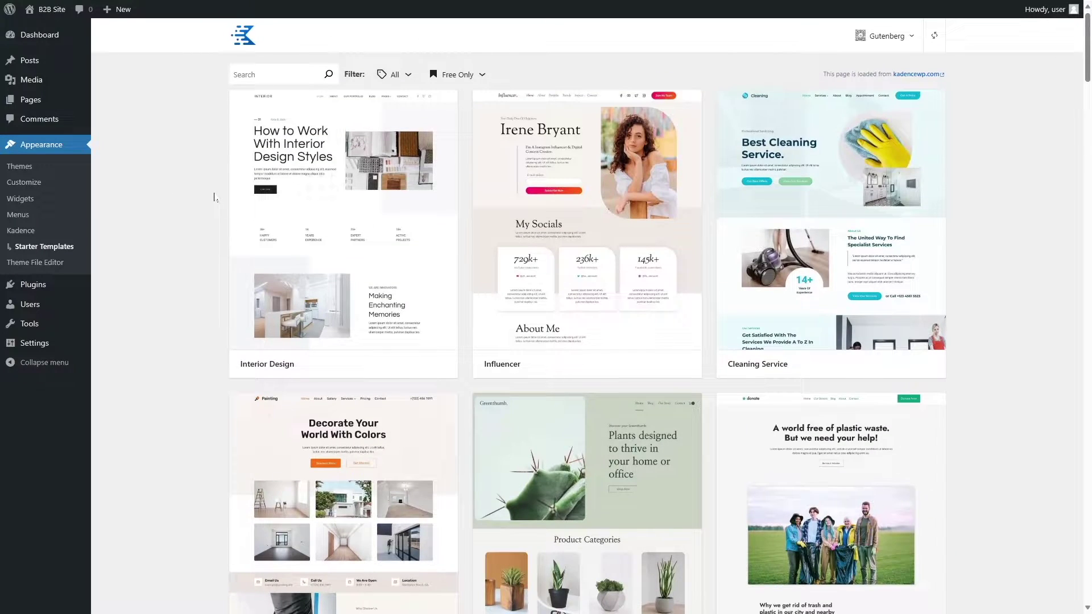
{"action": "scroll", "coordinate": [215, 197], "scroll_direction": "down", "scroll_amount": 3}
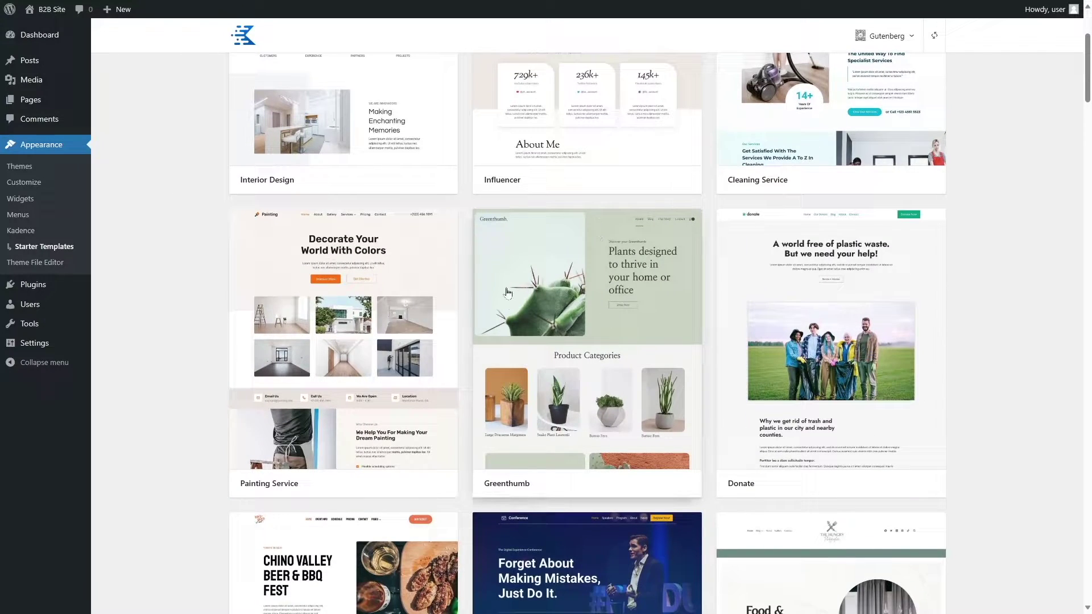
{"action": "left_click", "coordinate": [577, 359]}
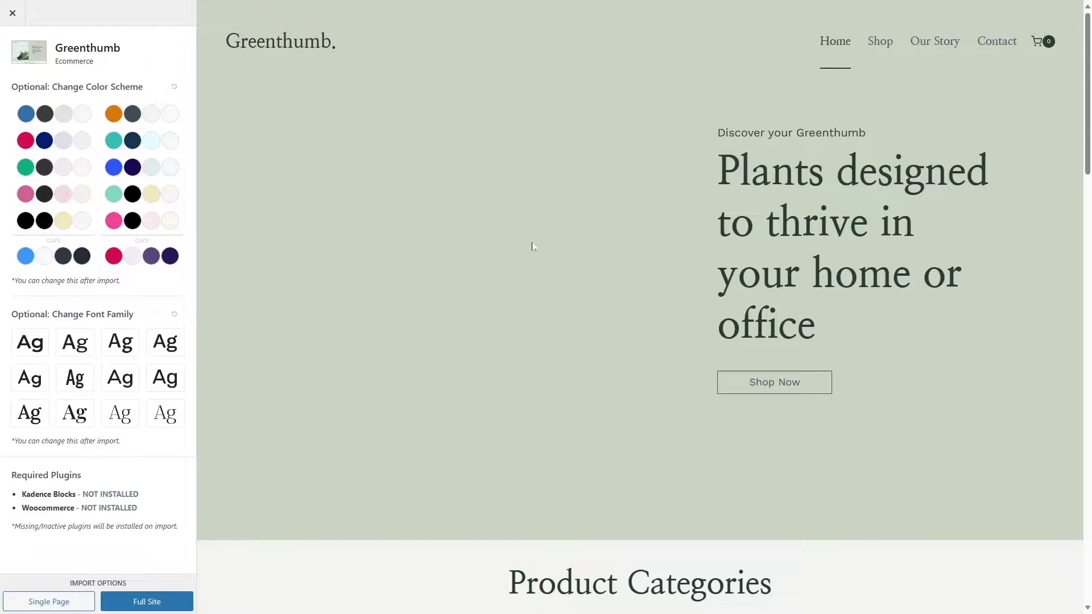
Look through the Greenthumb template preview, checking its hero, product category, promotional and Our Mission sections.
{"action": "scroll", "coordinate": [597, 345], "scroll_direction": "down", "scroll_amount": 8}
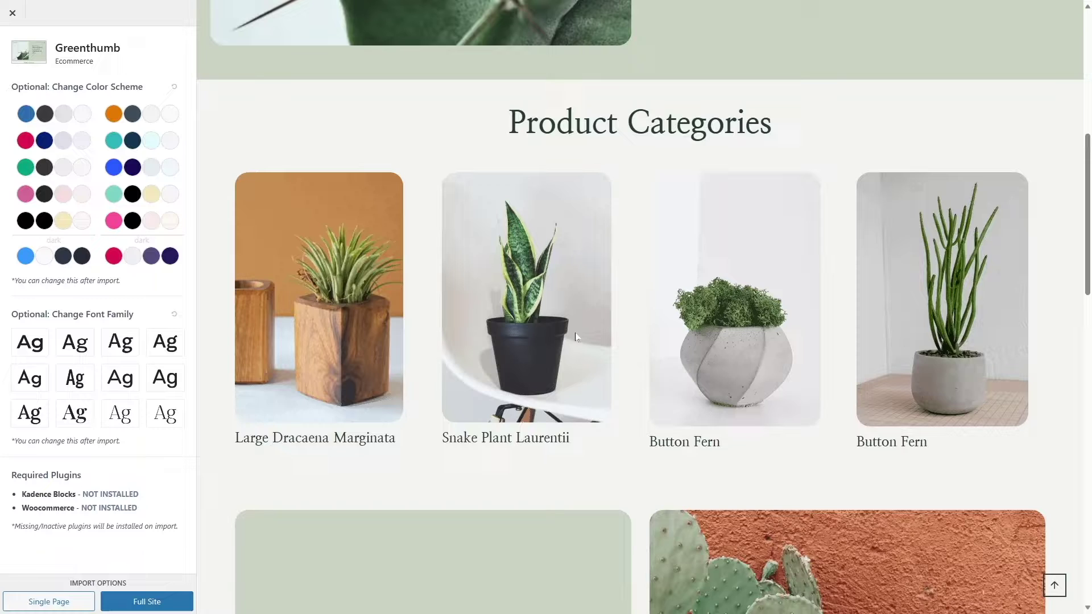
{"action": "scroll", "coordinate": [575, 337], "scroll_direction": "down", "scroll_amount": 3}
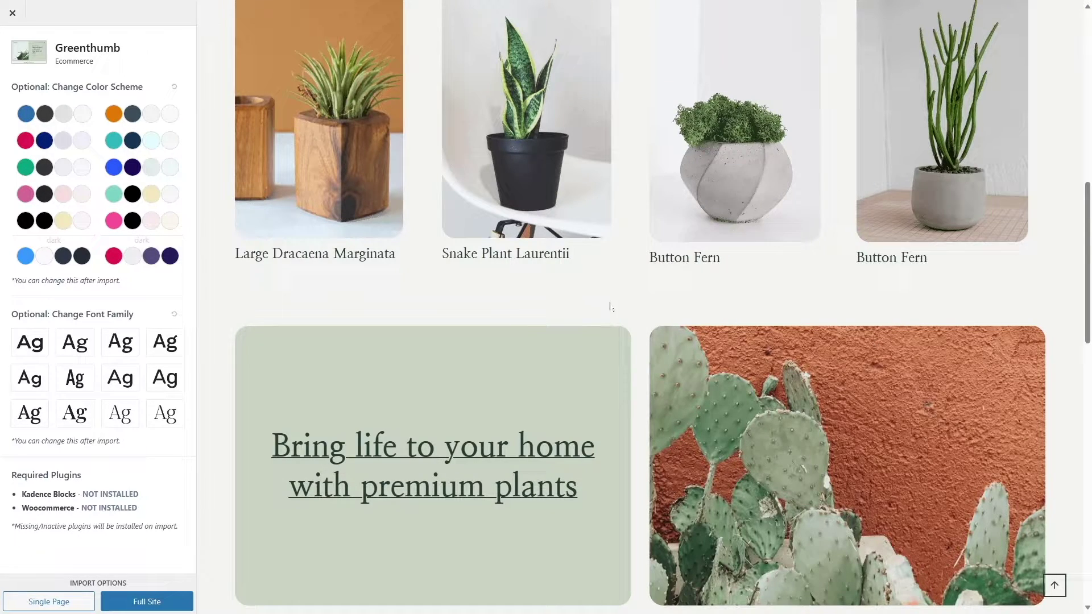
{"action": "scroll", "coordinate": [699, 329], "scroll_direction": "down", "scroll_amount": 5}
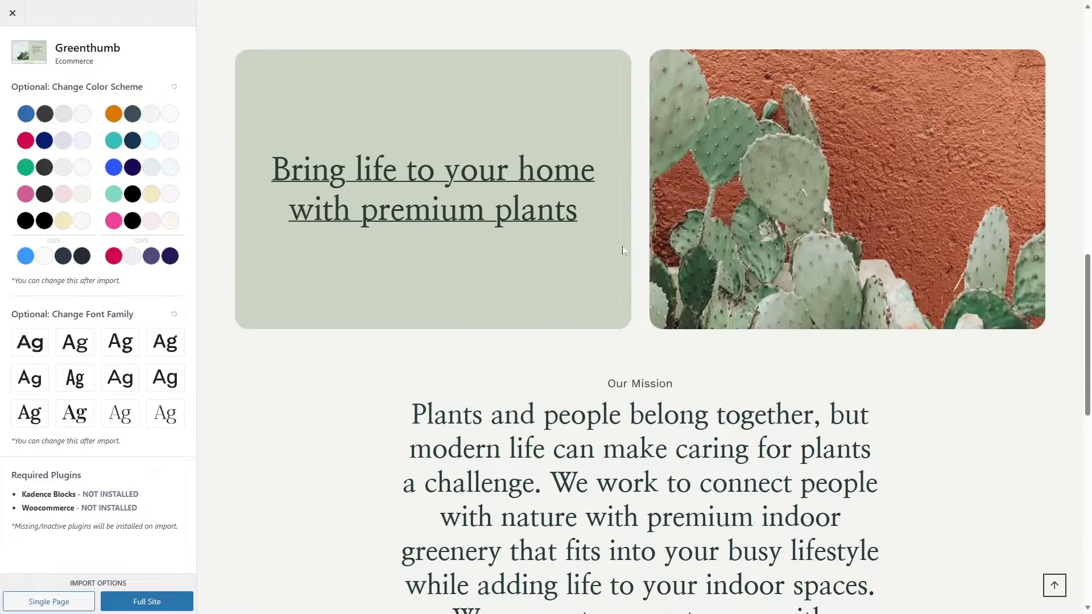
{"action": "scroll", "coordinate": [747, 155], "scroll_direction": "down", "scroll_amount": 6}
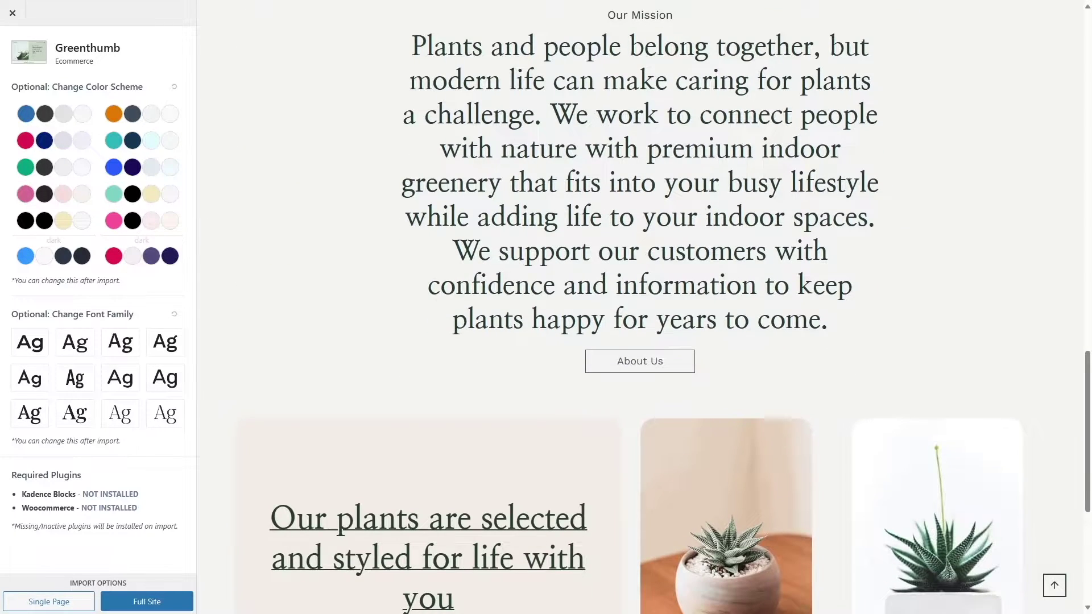
{"action": "scroll", "coordinate": [590, 164], "scroll_direction": "up", "scroll_amount": 20}
{"action": "scroll", "coordinate": [644, 190], "scroll_direction": "down", "scroll_amount": 3}
{"action": "scroll", "coordinate": [644, 190], "scroll_direction": "up", "scroll_amount": 3}
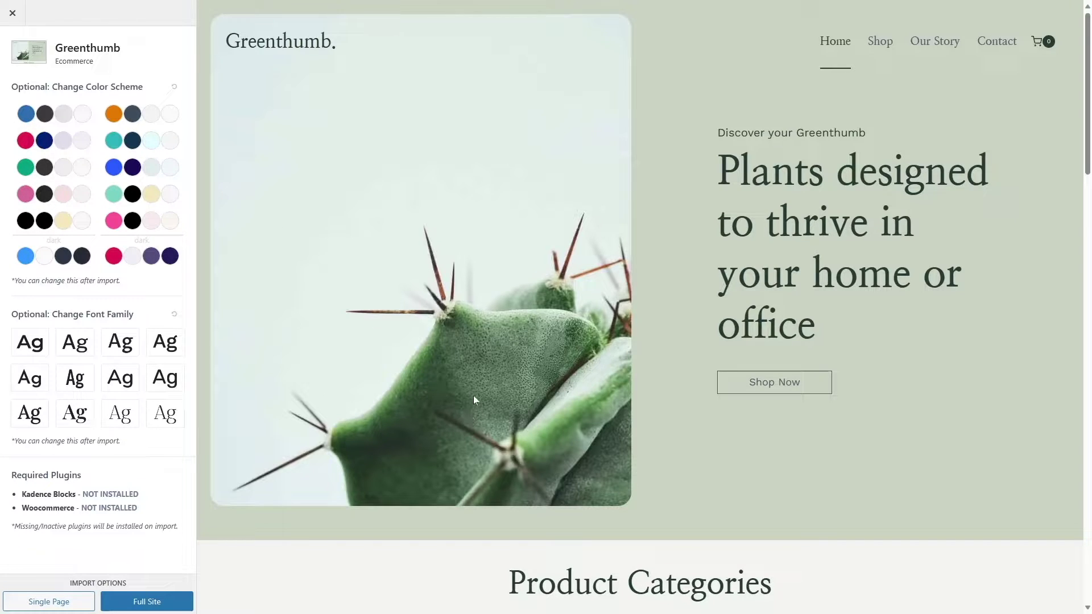
Import the full Greenthumb site with Delete Previously Imported Posts and Images enabled, skipping the email subscription.
{"action": "left_click", "coordinate": [154, 600]}
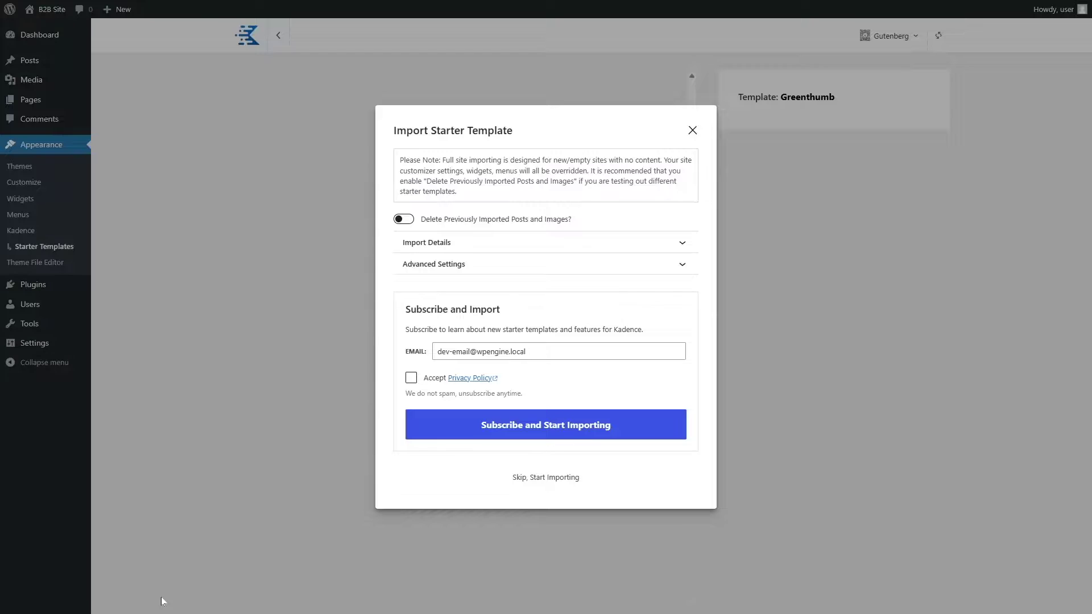
{"action": "left_click", "coordinate": [405, 219]}
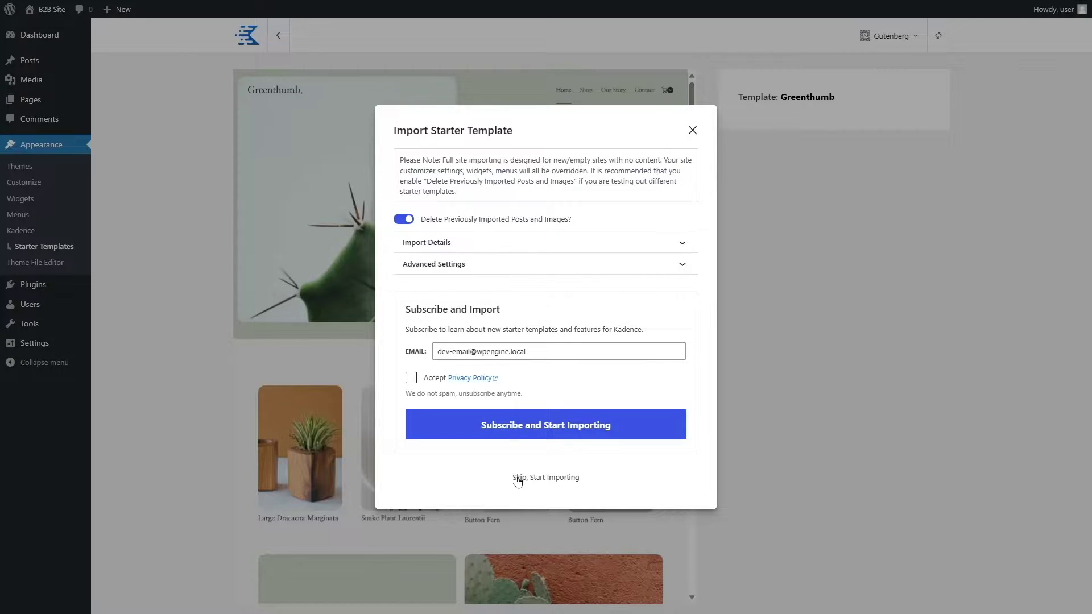
{"action": "left_click", "coordinate": [555, 480]}
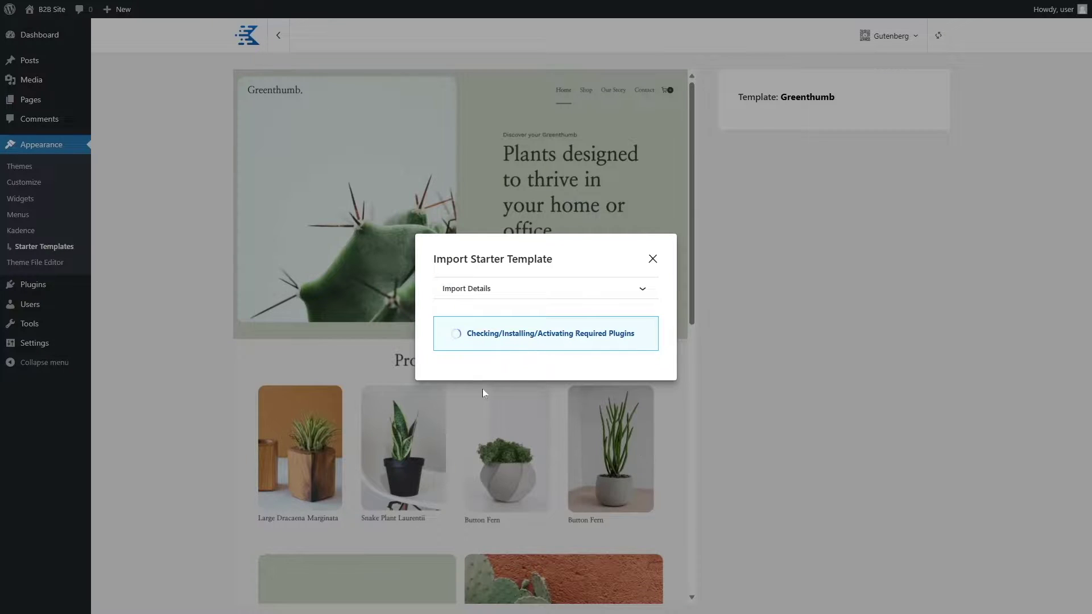
{"action": "left_click", "coordinate": [519, 286]}
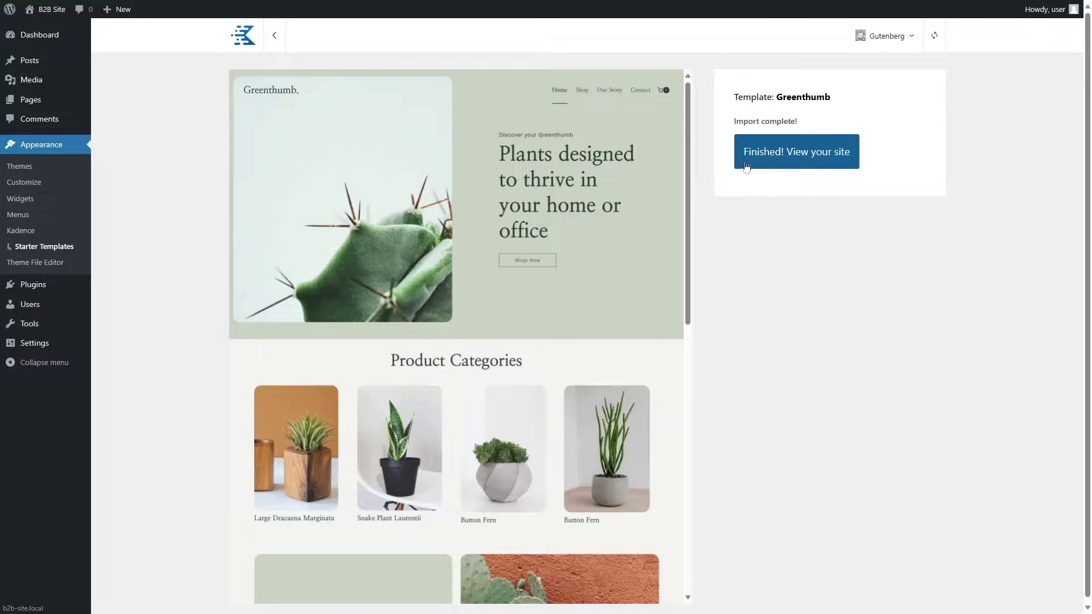
Open the imported B2B Site and review the homepage's sections from the hero to the footer.
{"action": "left_click", "coordinate": [783, 155]}
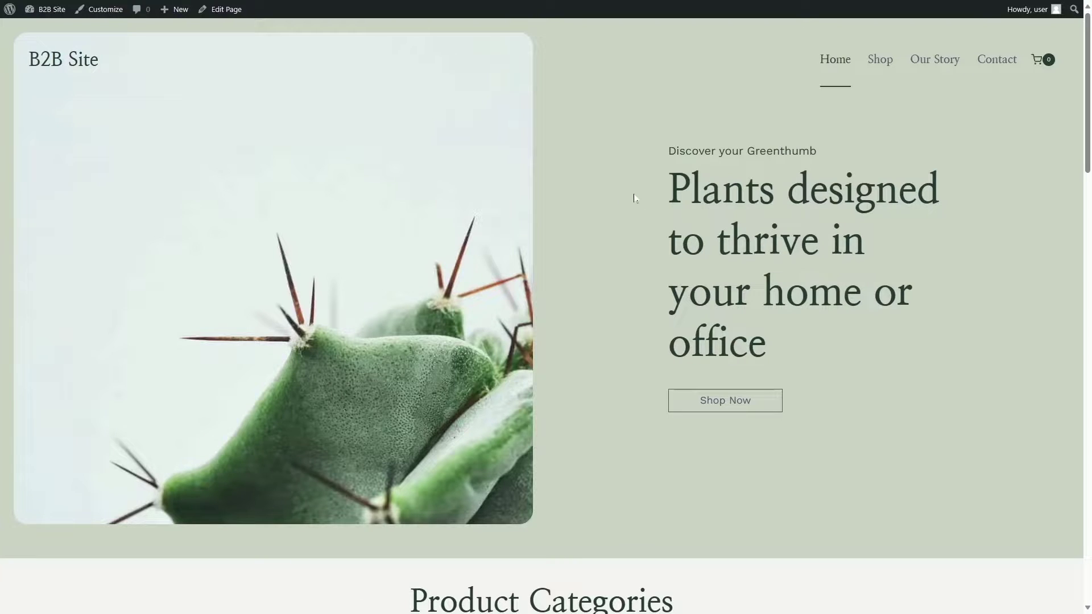
{"action": "scroll", "coordinate": [643, 193], "scroll_direction": "down", "scroll_amount": 9}
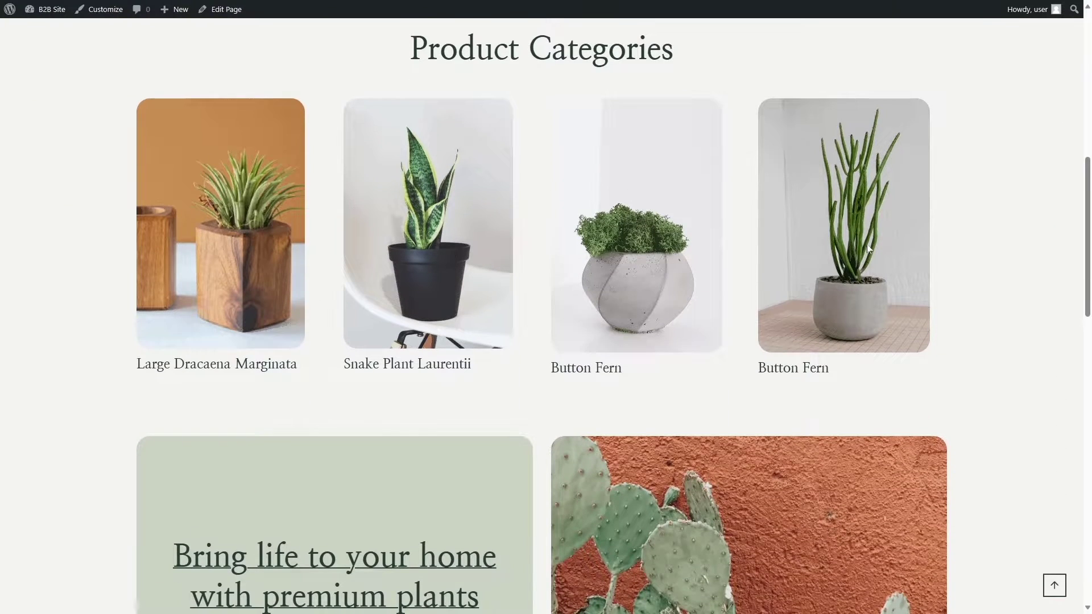
{"action": "scroll", "coordinate": [856, 227], "scroll_direction": "down", "scroll_amount": 15}
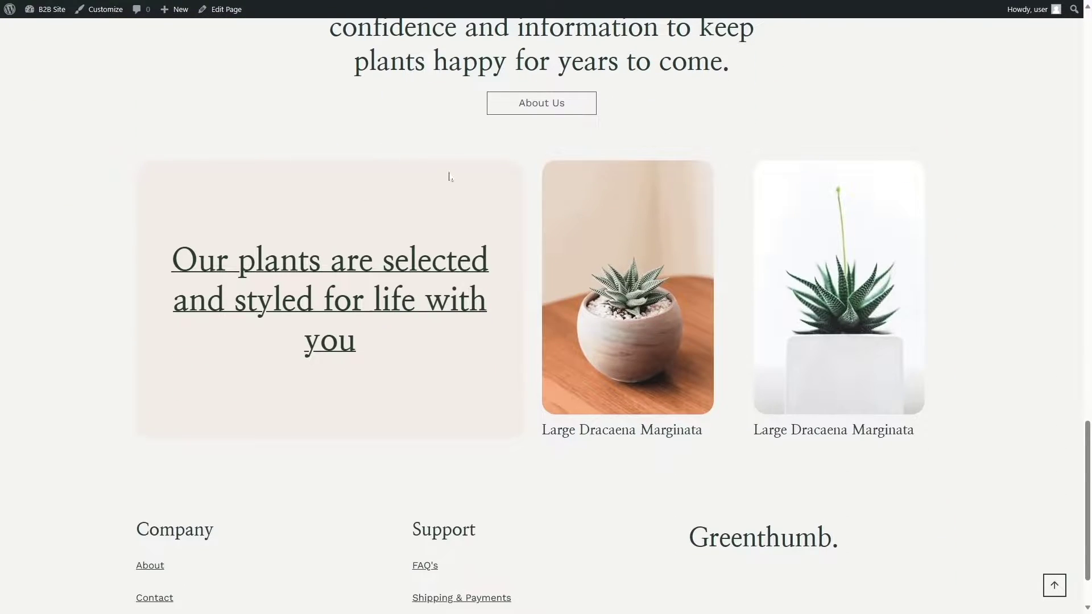
{"action": "scroll", "coordinate": [501, 276], "scroll_direction": "up", "scroll_amount": 12}
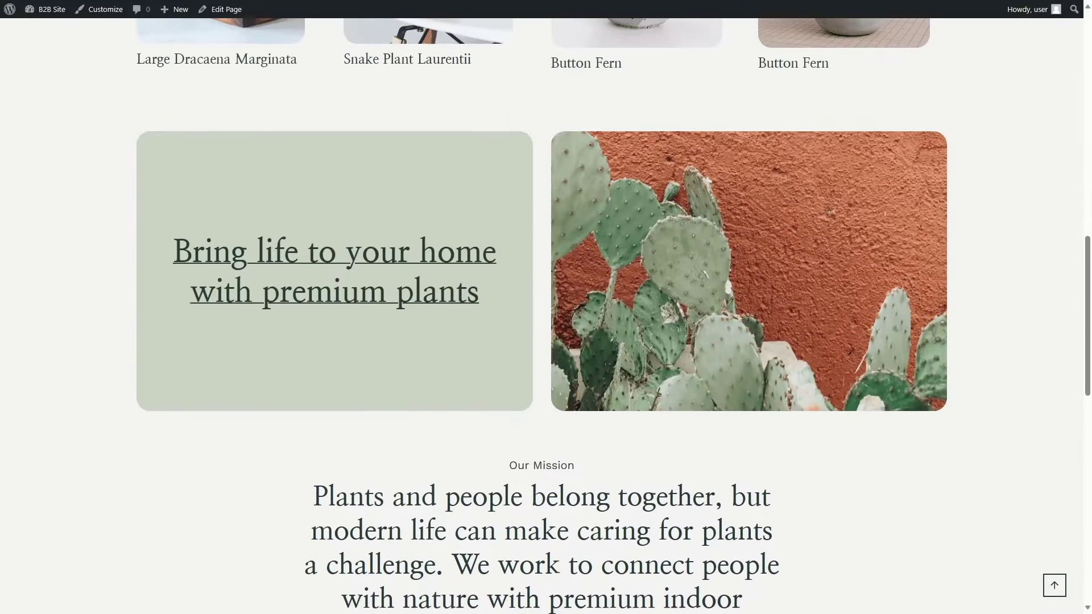
{"action": "scroll", "coordinate": [529, 164], "scroll_direction": "up", "scroll_amount": 15}
{"action": "scroll", "coordinate": [529, 163], "scroll_direction": "down", "scroll_amount": 13}
{"action": "scroll", "coordinate": [529, 165], "scroll_direction": "down", "scroll_amount": 8}
Open the Our Story page from the homepage's About Us link and look through its content.
{"action": "left_click", "coordinate": [534, 294]}
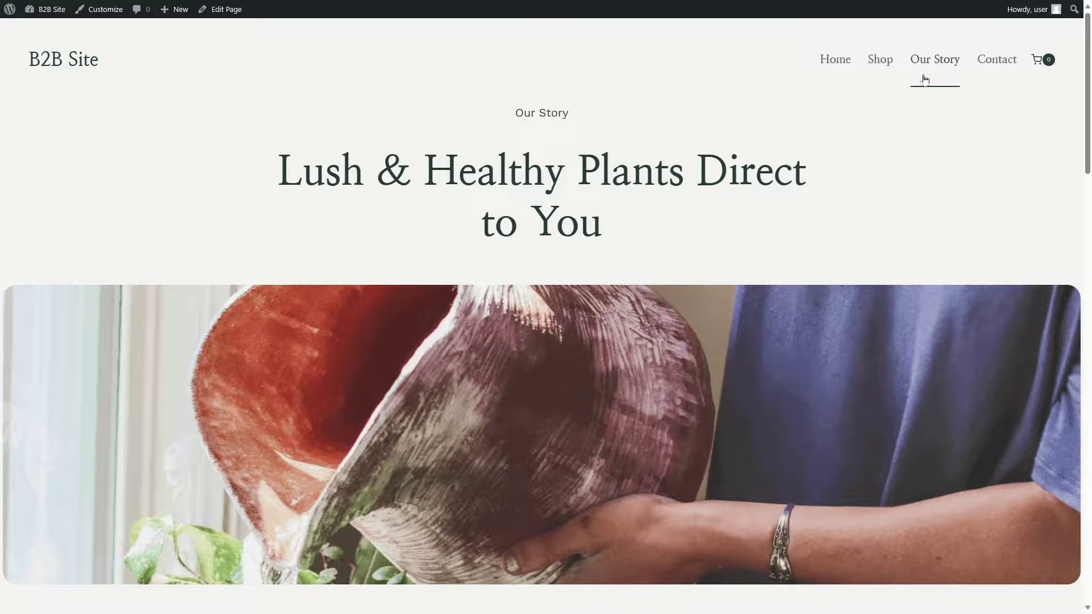
{"action": "scroll", "coordinate": [542, 316], "scroll_direction": "down", "scroll_amount": 10}
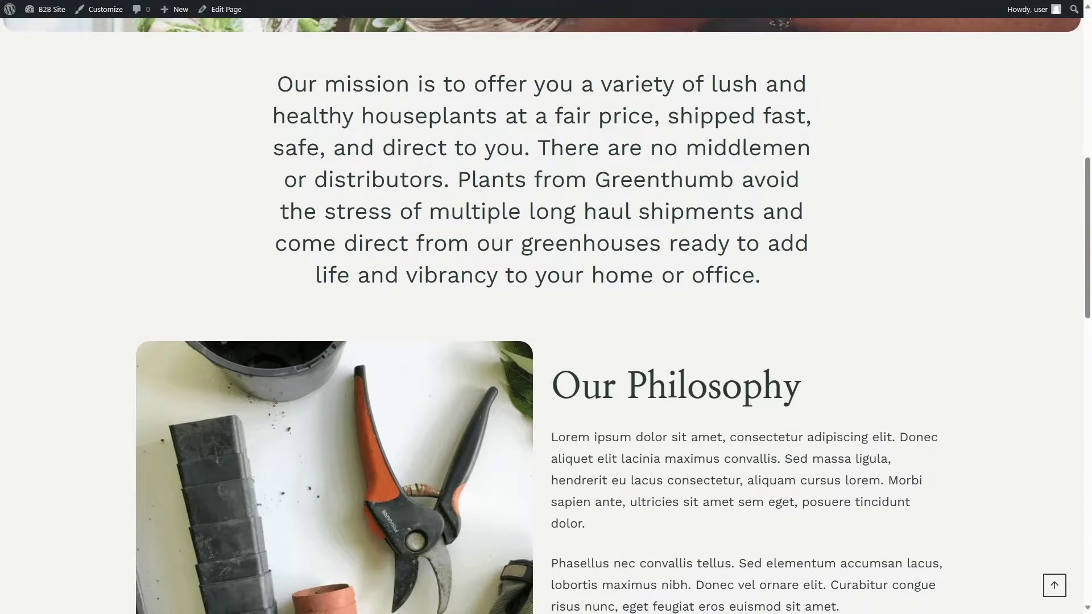
{"action": "scroll", "coordinate": [589, 367], "scroll_direction": "down", "scroll_amount": 4}
{"action": "scroll", "coordinate": [589, 367], "scroll_direction": "up", "scroll_amount": 15}
Open the Shop page and examine the layout of the demo plant products.
{"action": "left_click", "coordinate": [882, 60]}
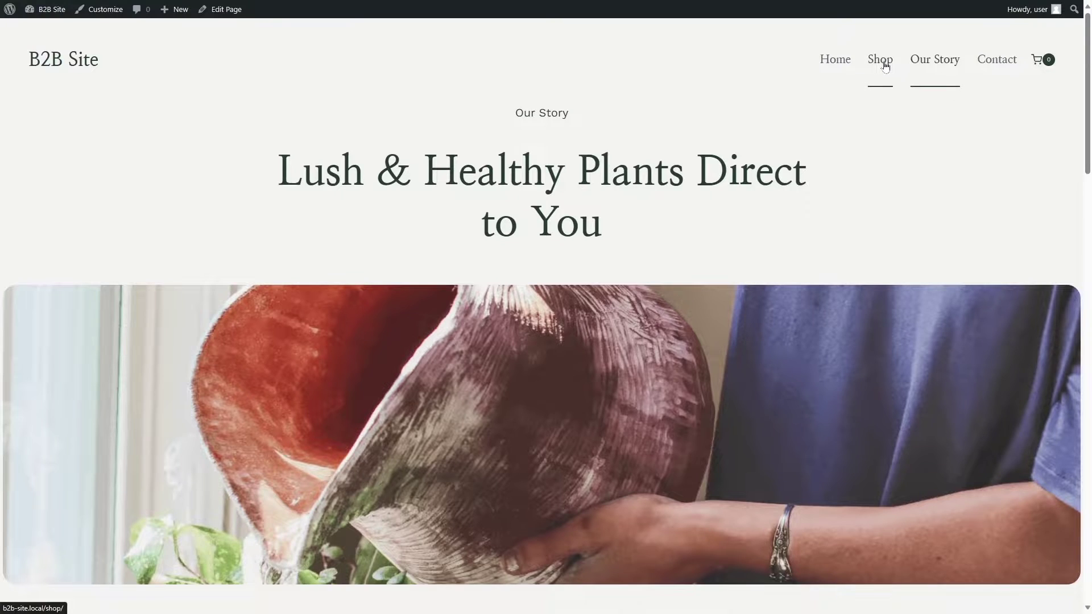
{"action": "scroll", "coordinate": [720, 100], "scroll_direction": "down", "scroll_amount": 2}
{"action": "scroll", "coordinate": [317, 237], "scroll_direction": "down", "scroll_amount": 4}
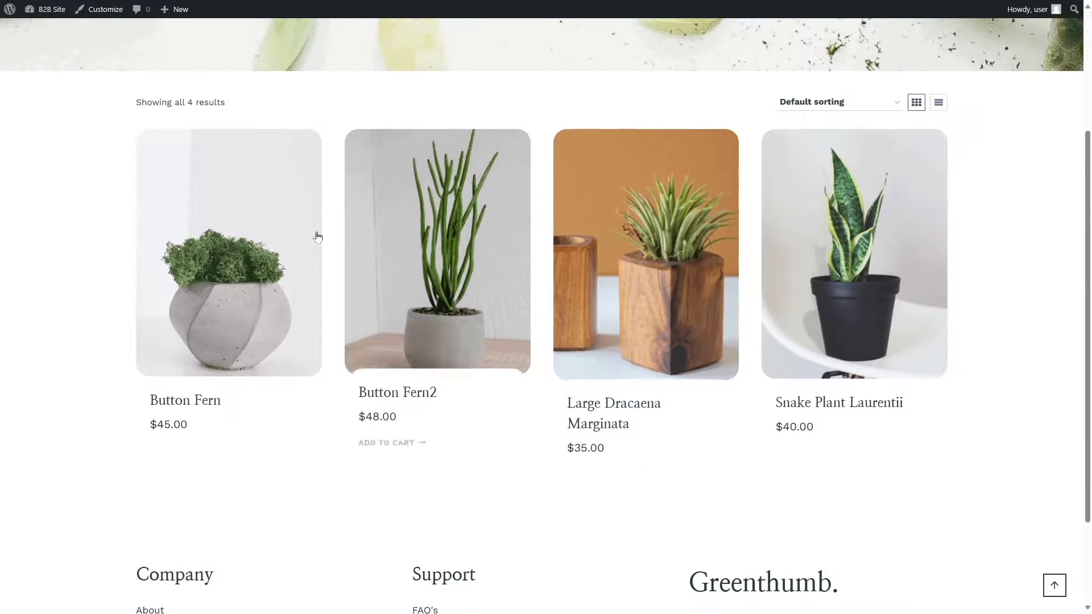
{"action": "scroll", "coordinate": [267, 257], "scroll_direction": "up", "scroll_amount": 3}
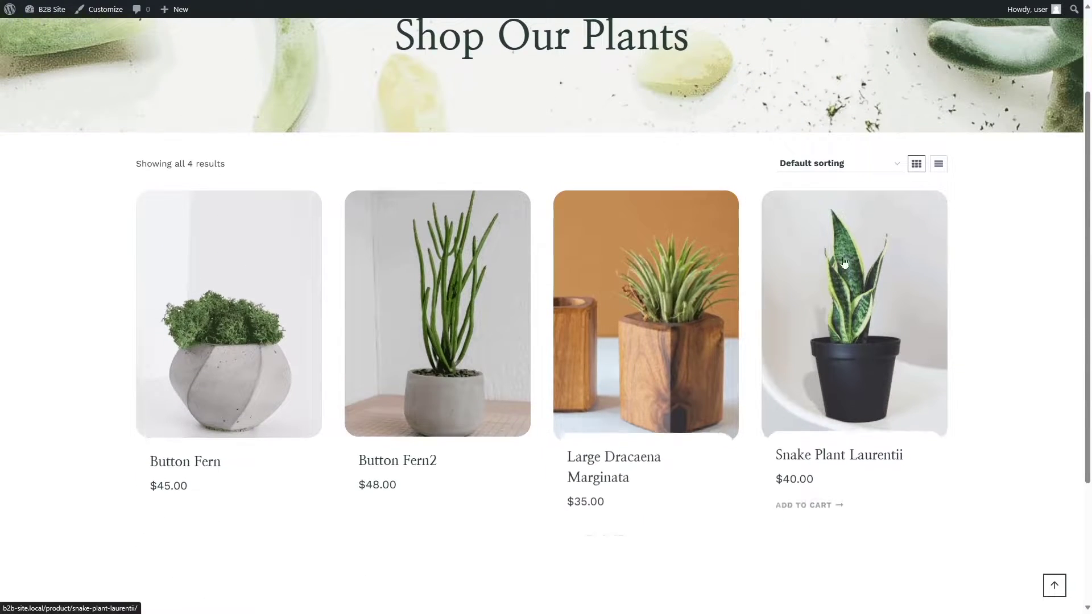
Review the Button Fern product page, trying its quantity selector and checking the related products, and return to the WordPress dashboard.
{"action": "left_click", "coordinate": [263, 302]}
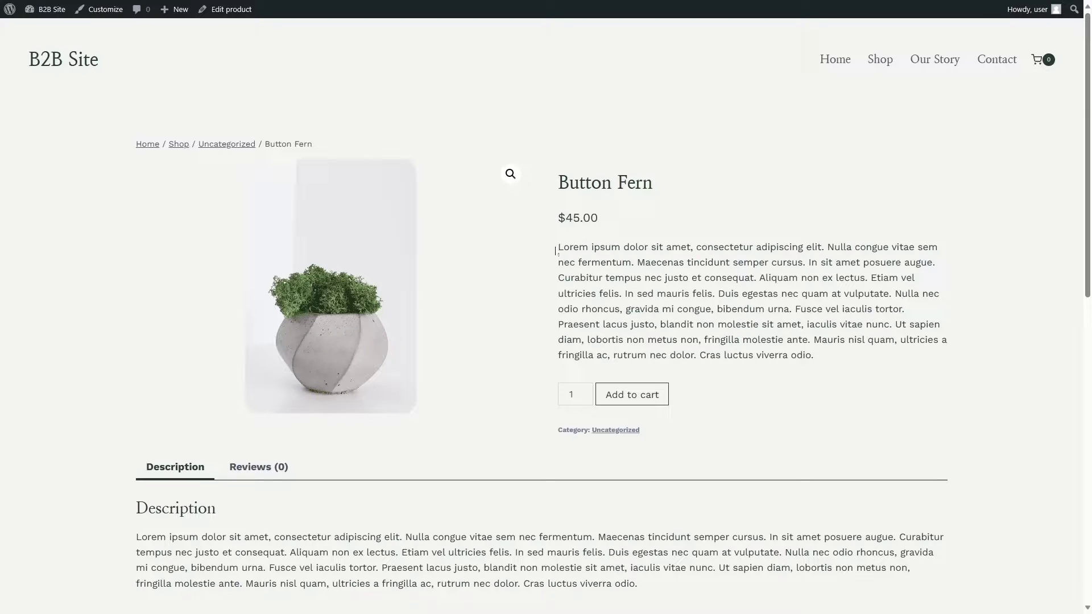
{"action": "scroll", "coordinate": [641, 311], "scroll_direction": "down", "scroll_amount": 2}
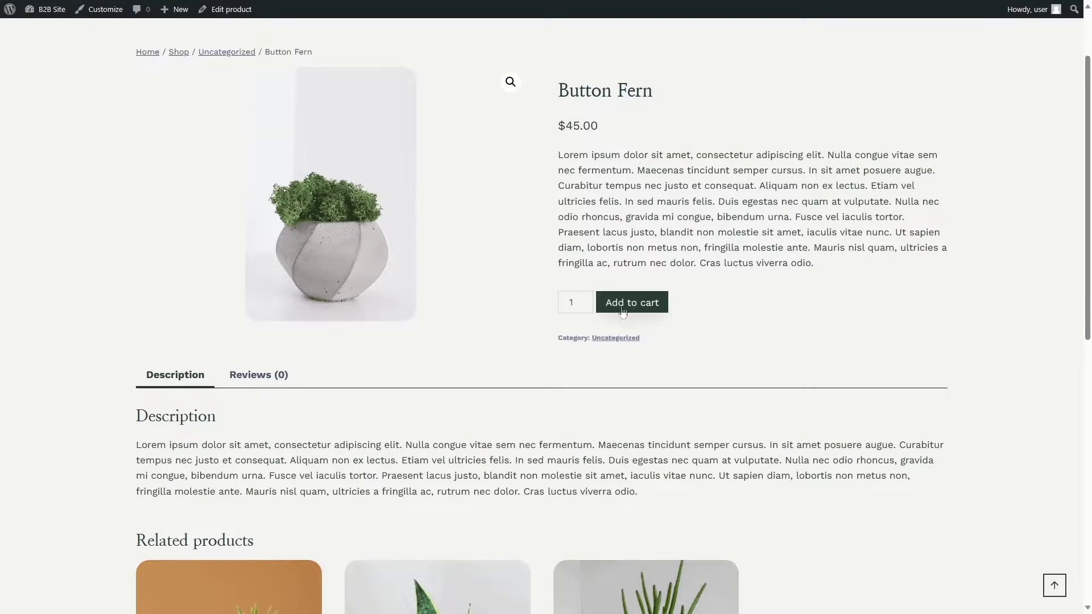
{"action": "left_click", "coordinate": [583, 300]}
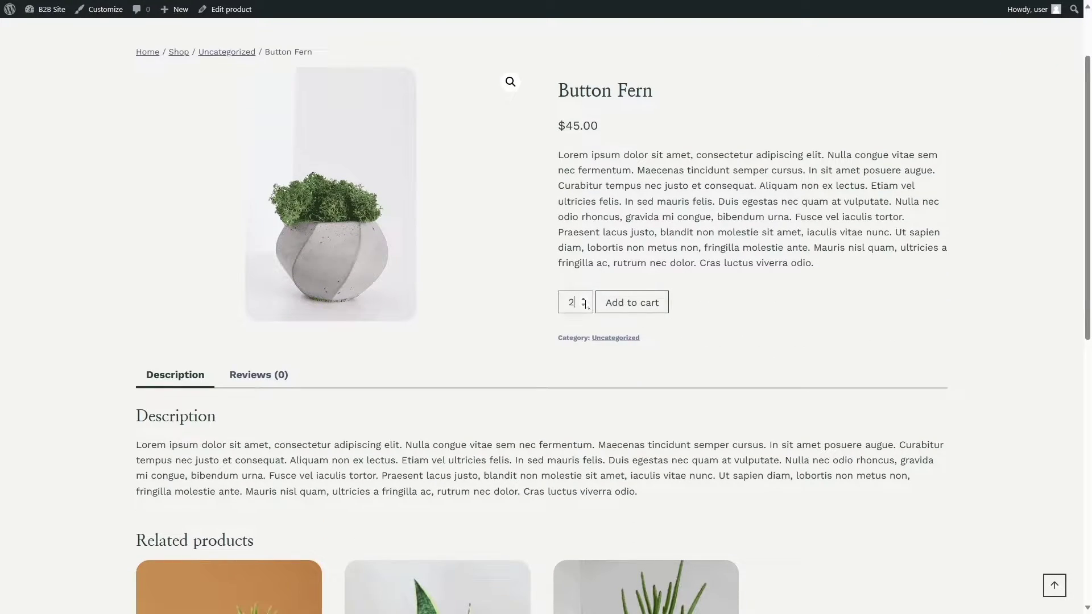
{"action": "left_click", "coordinate": [584, 307]}
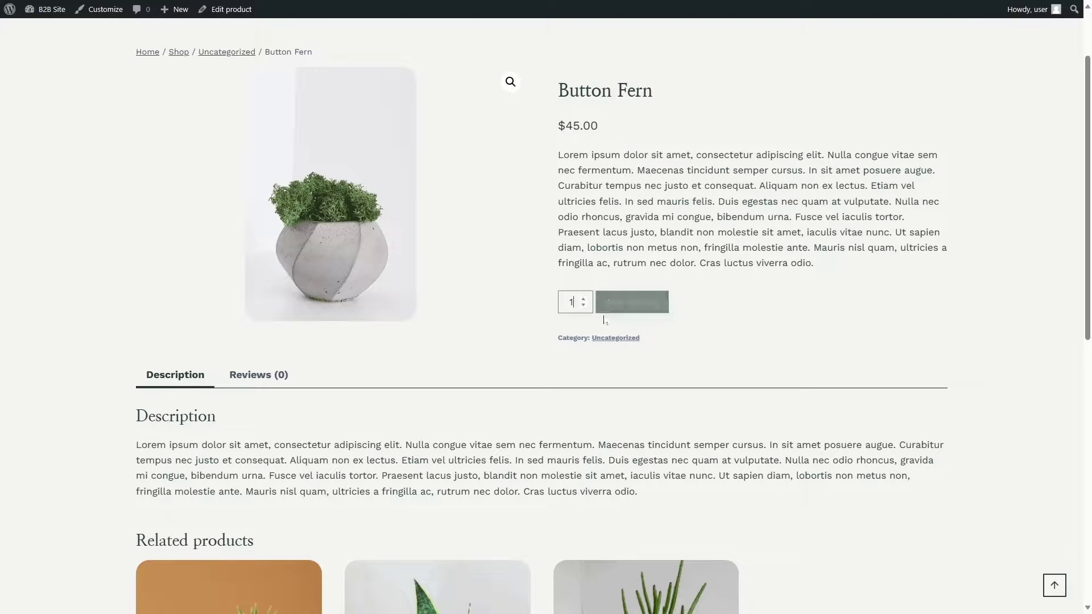
{"action": "scroll", "coordinate": [630, 310], "scroll_direction": "down", "scroll_amount": 4}
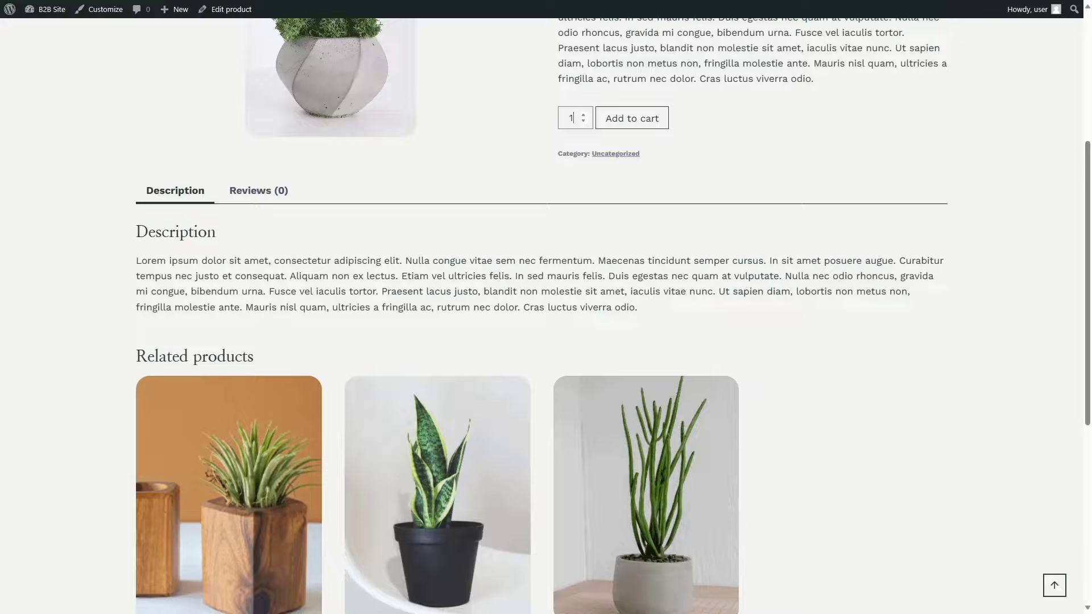
{"action": "scroll", "coordinate": [167, 215], "scroll_direction": "down", "scroll_amount": 2}
{"action": "scroll", "coordinate": [433, 307], "scroll_direction": "down", "scroll_amount": 6}
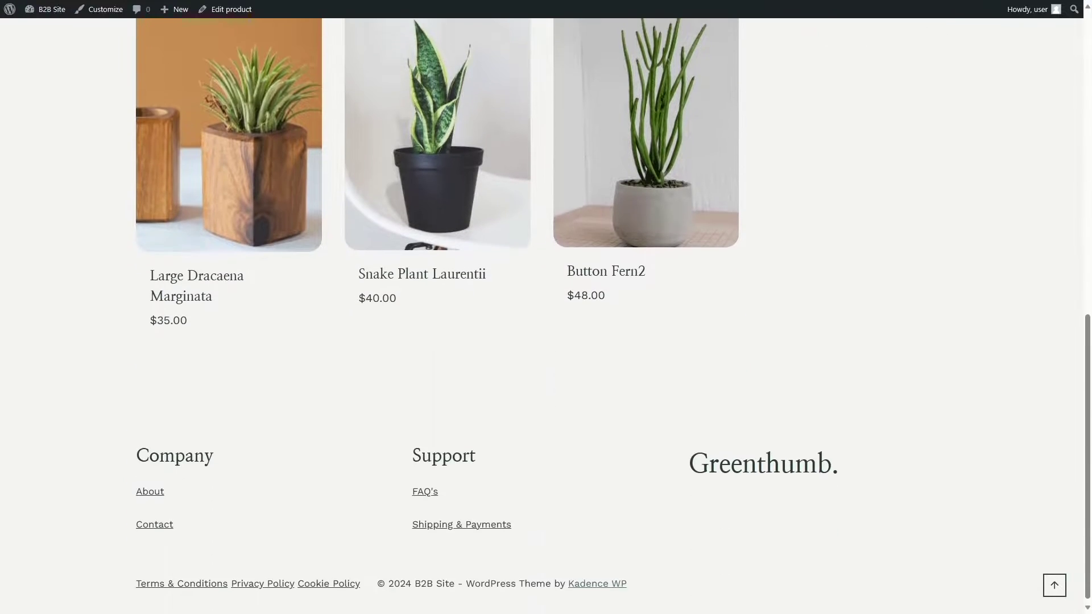
{"action": "scroll", "coordinate": [433, 222], "scroll_direction": "up", "scroll_amount": 14}
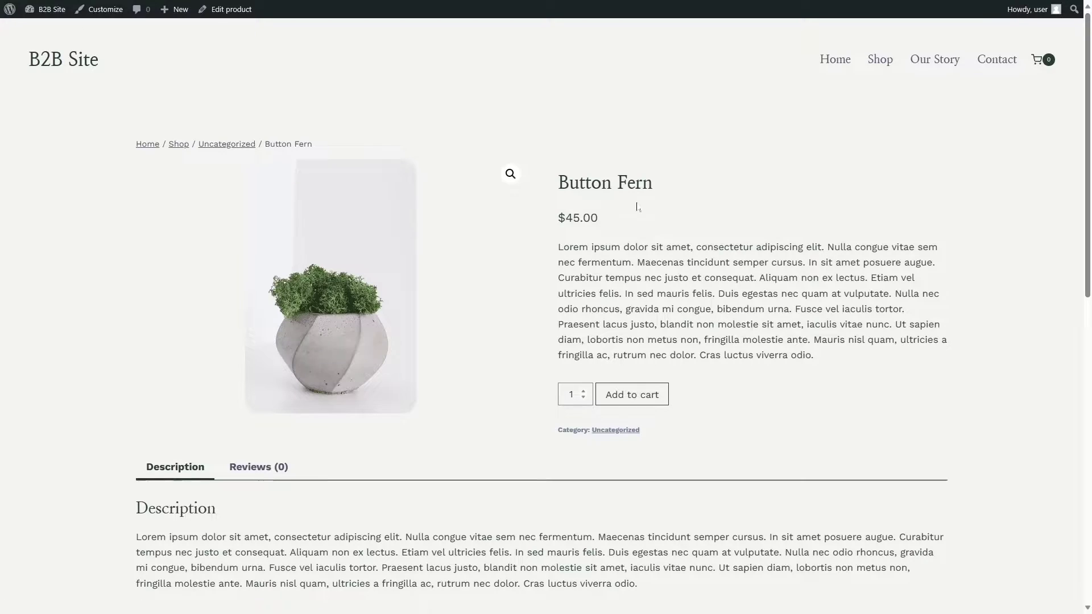
{"action": "mouse_move", "coordinate": [48, 9]}
{"action": "left_click", "coordinate": [62, 34]}
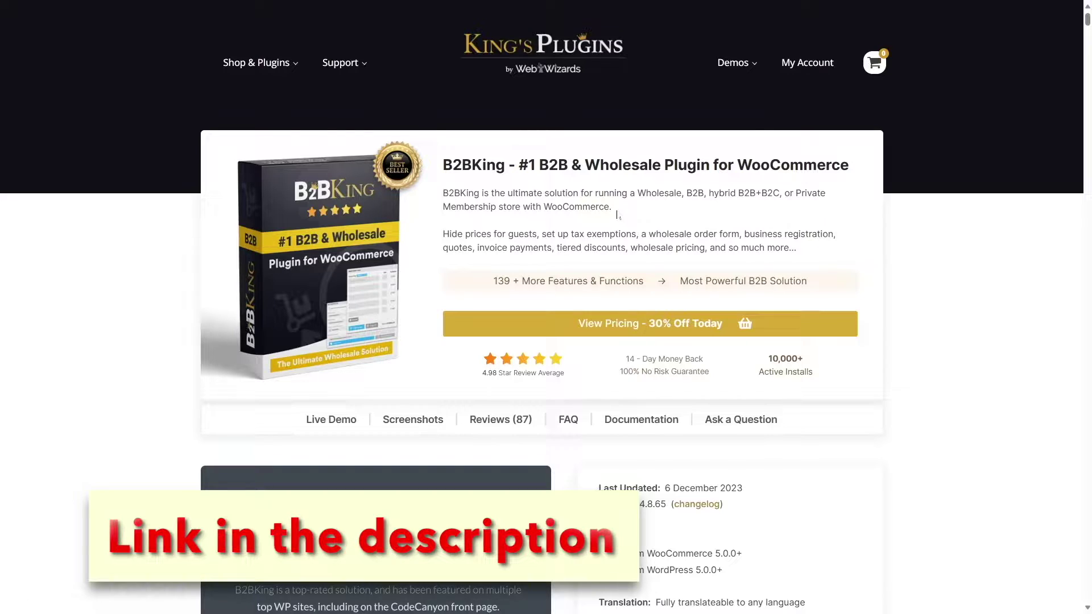
Examine the B2BKing plugin page on the King's Plugins site for its features, requirements, compatibility and purchase information.
{"action": "scroll", "coordinate": [510, 307], "scroll_direction": "down", "scroll_amount": 4}
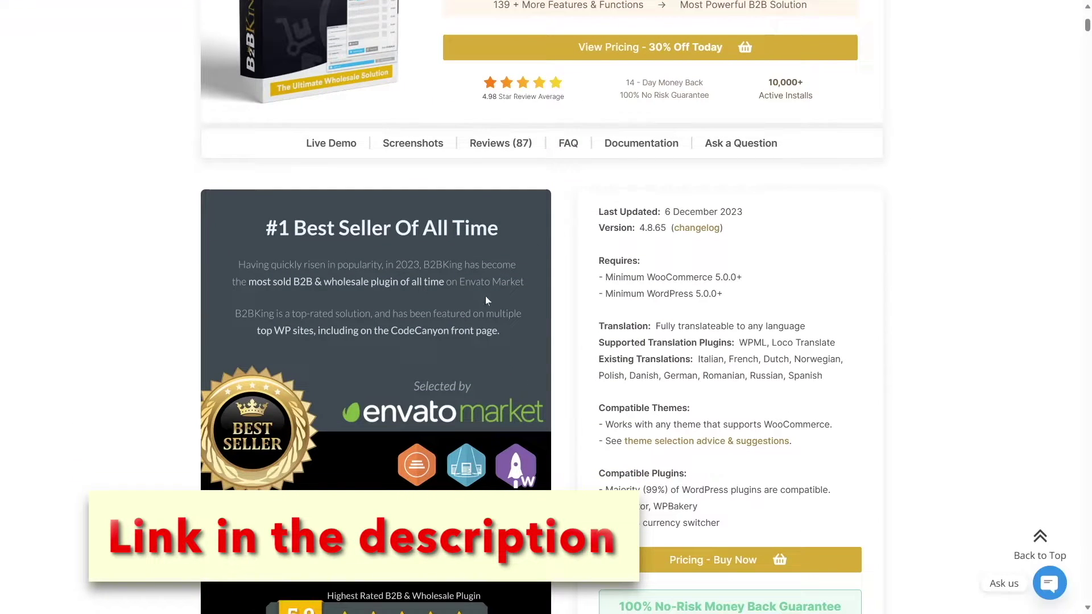
{"action": "scroll", "coordinate": [509, 308], "scroll_direction": "up", "scroll_amount": 4}
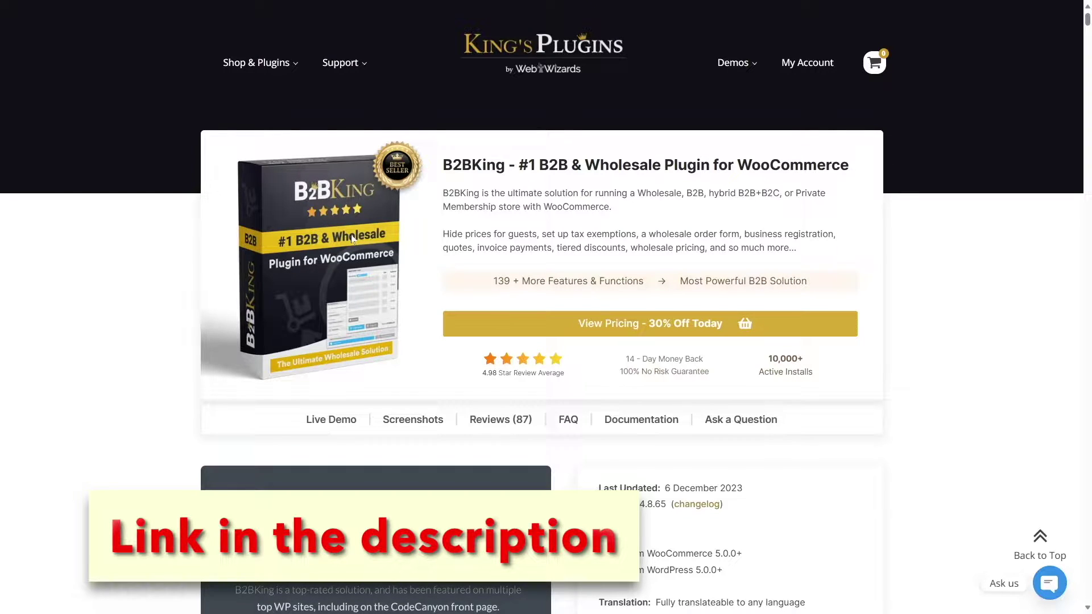
{"action": "scroll", "coordinate": [724, 233], "scroll_direction": "down", "scroll_amount": 5}
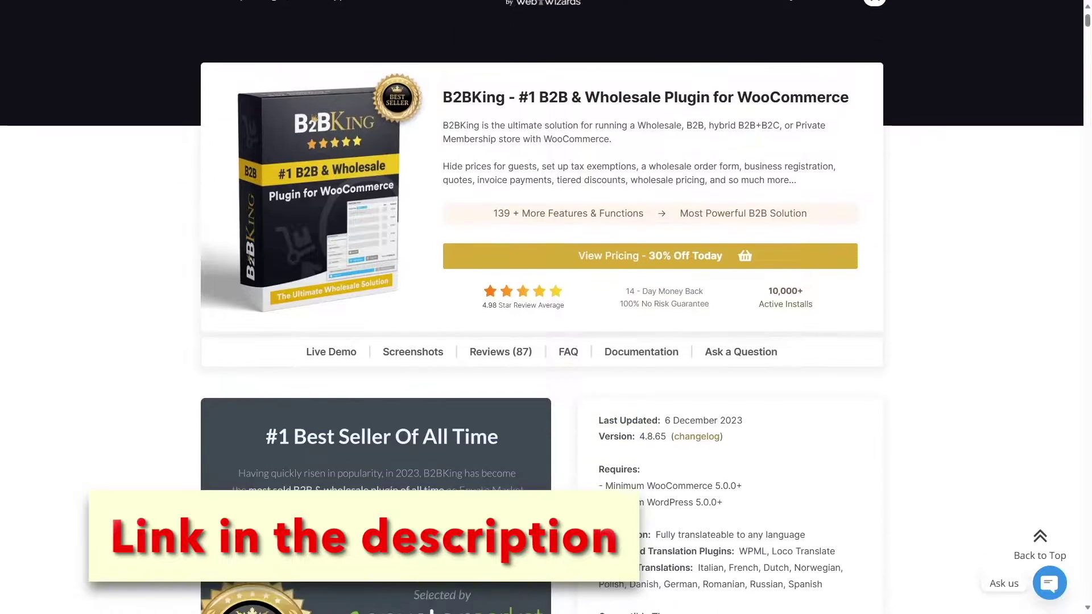
{"action": "scroll", "coordinate": [464, 142], "scroll_direction": "down", "scroll_amount": 3}
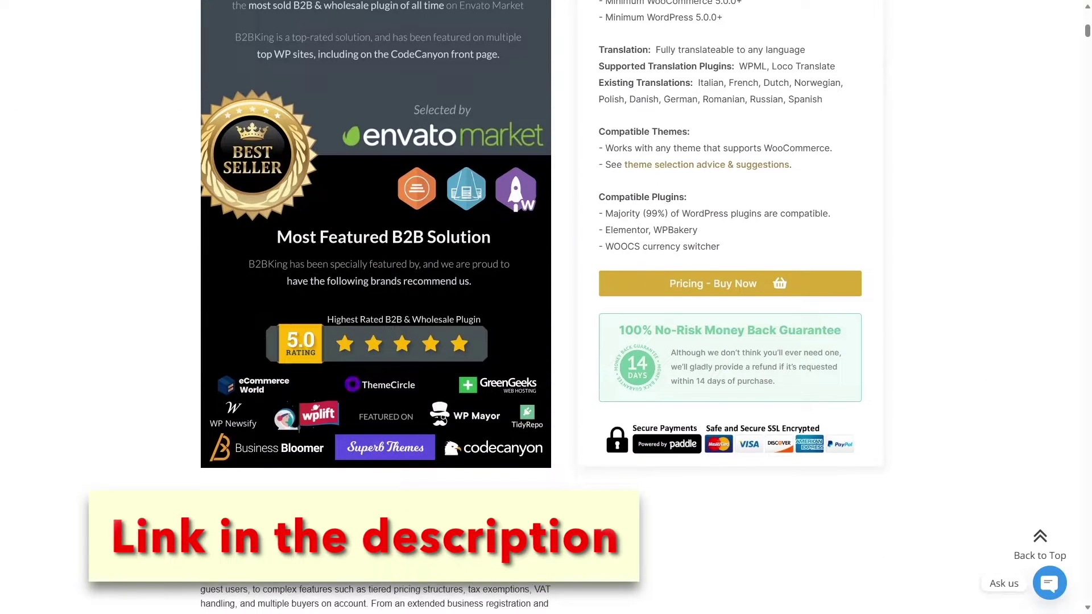
{"action": "scroll", "coordinate": [464, 142], "scroll_direction": "up", "scroll_amount": 1}
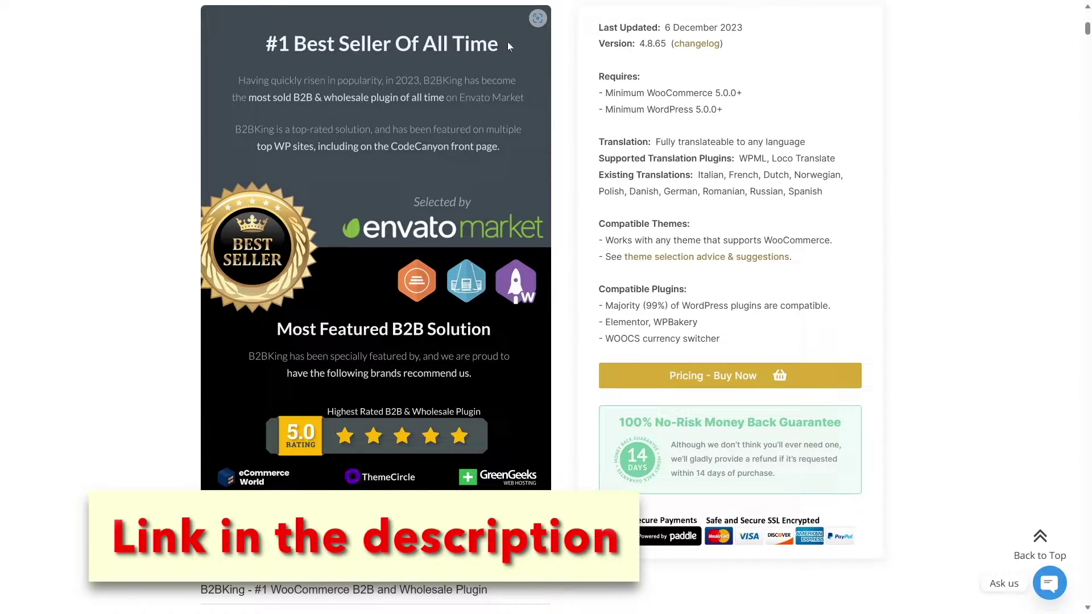
{"action": "scroll", "coordinate": [439, 255], "scroll_direction": "down", "scroll_amount": 8}
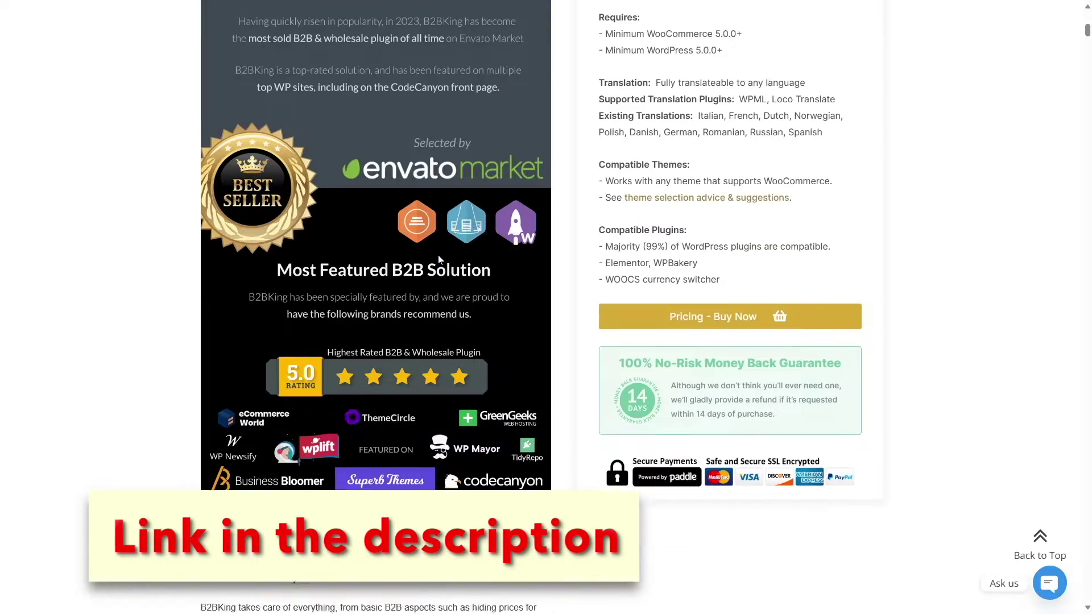
{"action": "scroll", "coordinate": [439, 260], "scroll_direction": "up", "scroll_amount": 15}
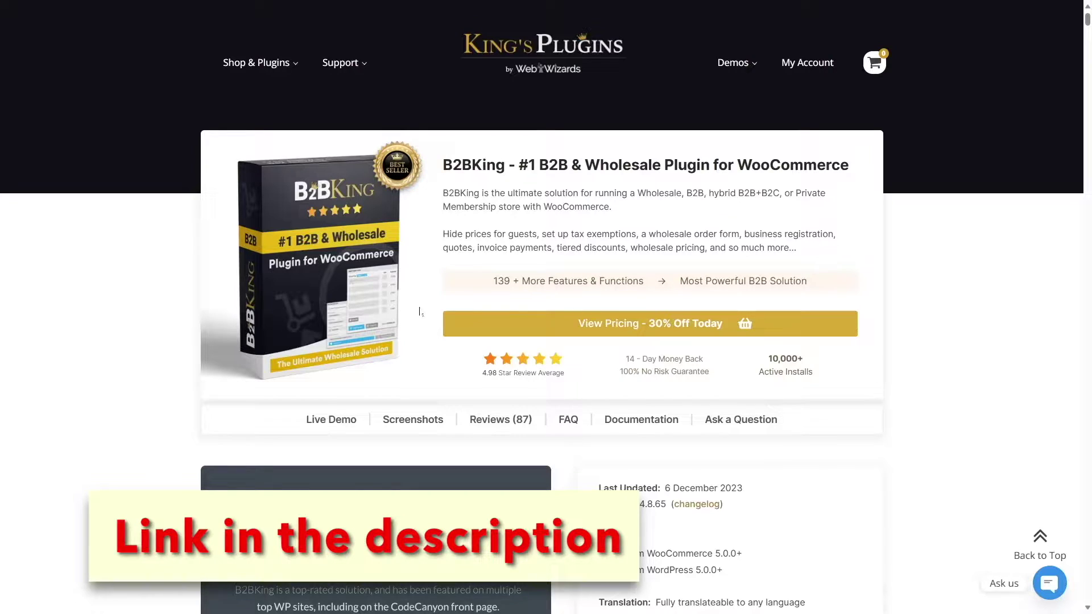
{"action": "scroll", "coordinate": [419, 312], "scroll_direction": "down", "scroll_amount": 12}
{"action": "scroll", "coordinate": [421, 310], "scroll_direction": "down", "scroll_amount": 3}
{"action": "scroll", "coordinate": [421, 310], "scroll_direction": "up", "scroll_amount": 15}
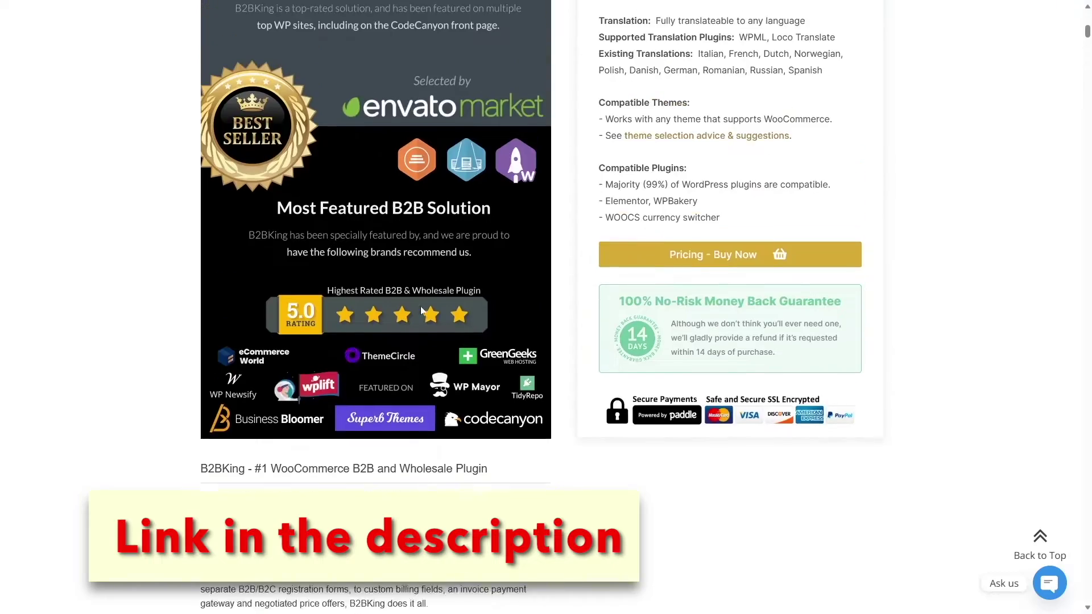
{"action": "scroll", "coordinate": [421, 312], "scroll_direction": "down", "scroll_amount": 6}
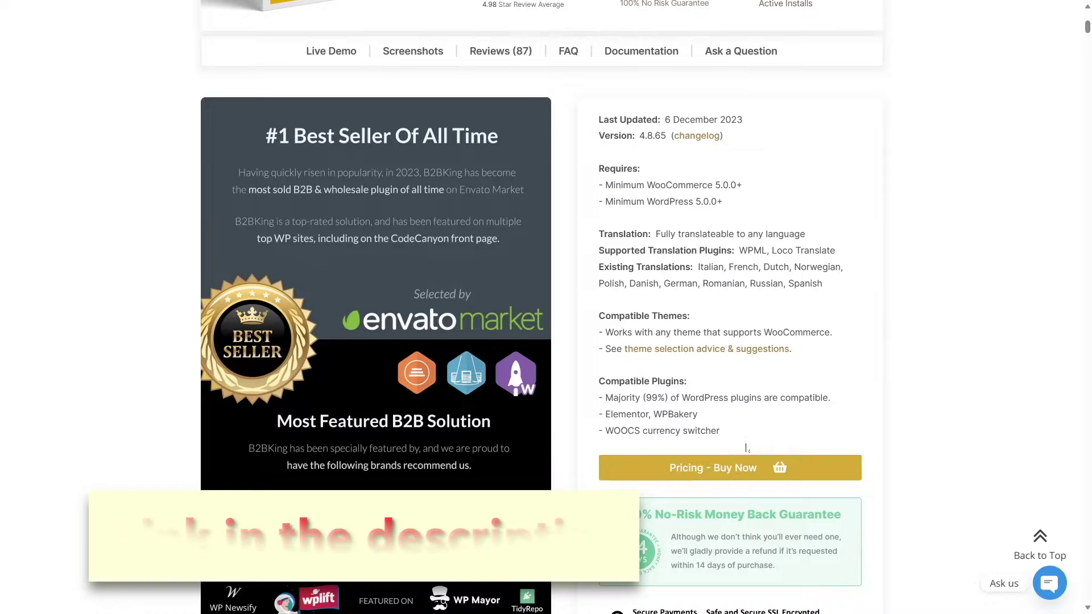
Open the B2BKing pricing page and compare the annual Startup, Pro and Developer plans and their included add-ons.
{"action": "left_click", "coordinate": [699, 473]}
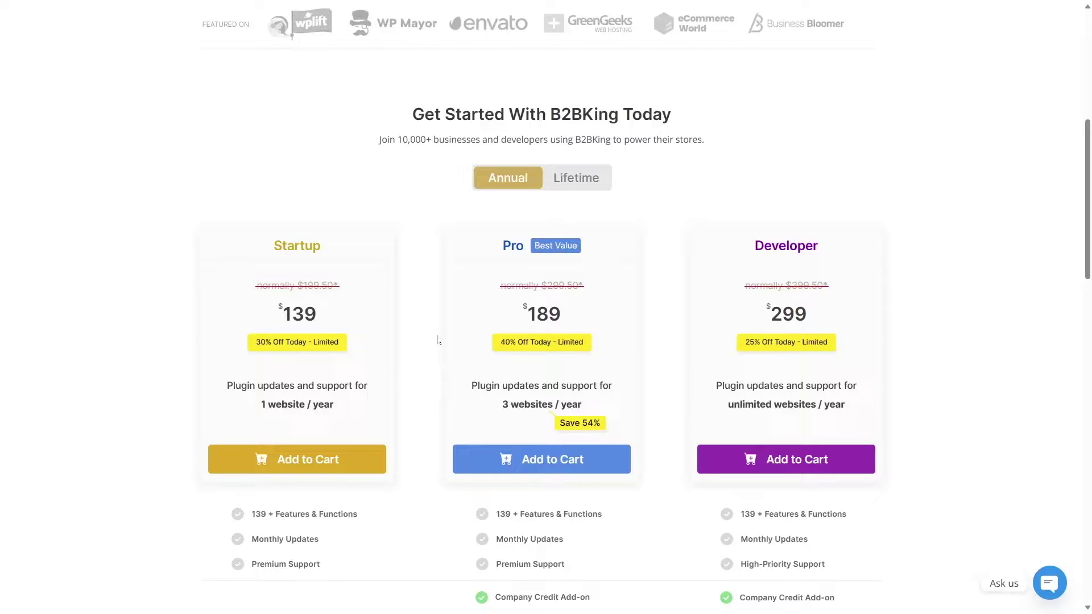
{"action": "scroll", "coordinate": [437, 340], "scroll_direction": "down", "scroll_amount": 5}
{"action": "scroll", "coordinate": [676, 314], "scroll_direction": "up", "scroll_amount": 2}
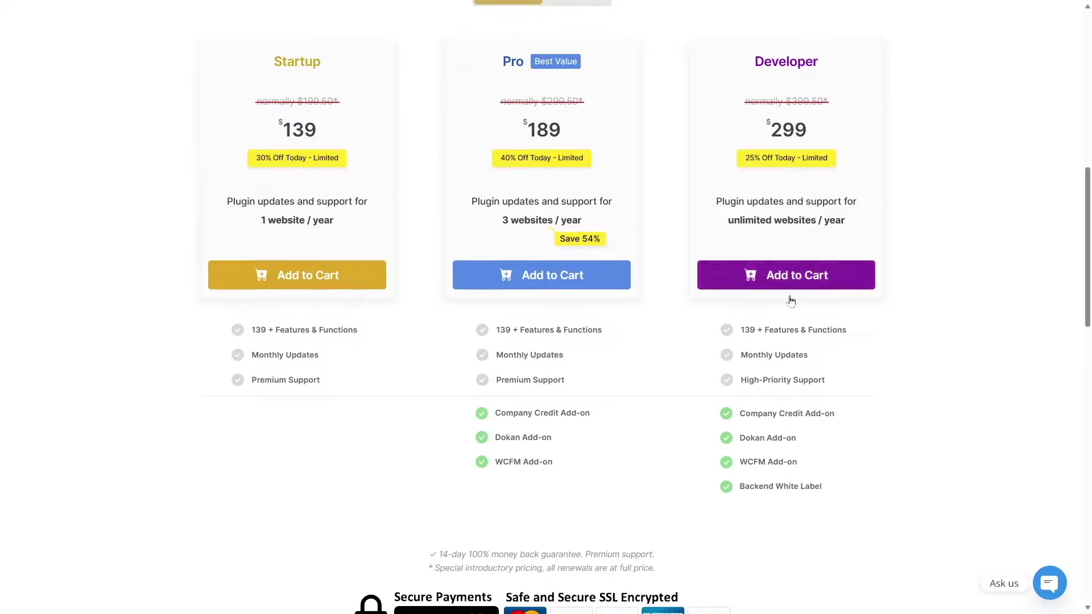
{"action": "scroll", "coordinate": [579, 414], "scroll_direction": "up", "scroll_amount": 2}
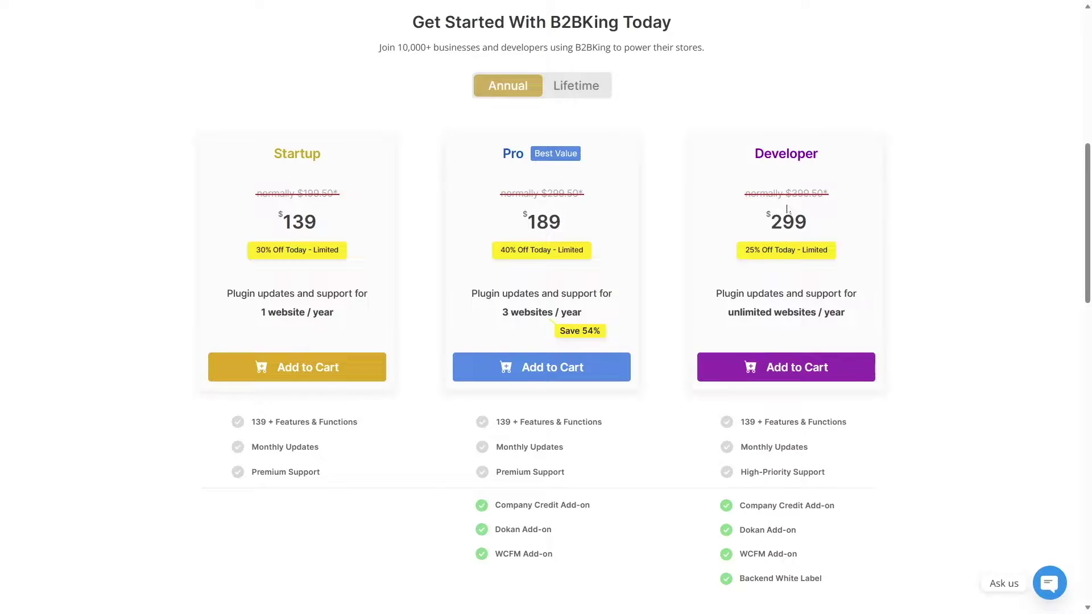
{"action": "scroll", "coordinate": [788, 209], "scroll_direction": "down", "scroll_amount": 2}
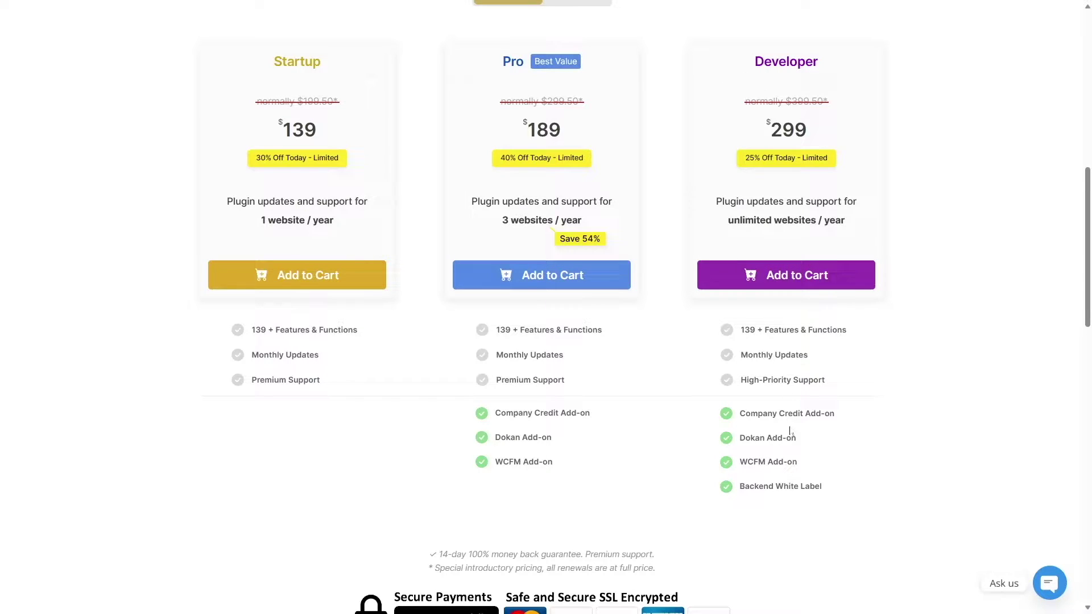
{"action": "scroll", "coordinate": [785, 316], "scroll_direction": "up", "scroll_amount": 3}
Switch the B2BKing pricing between annual and lifetime billing, and compare the lifetime prices and features of the three plans.
{"action": "left_click", "coordinate": [582, 184]}
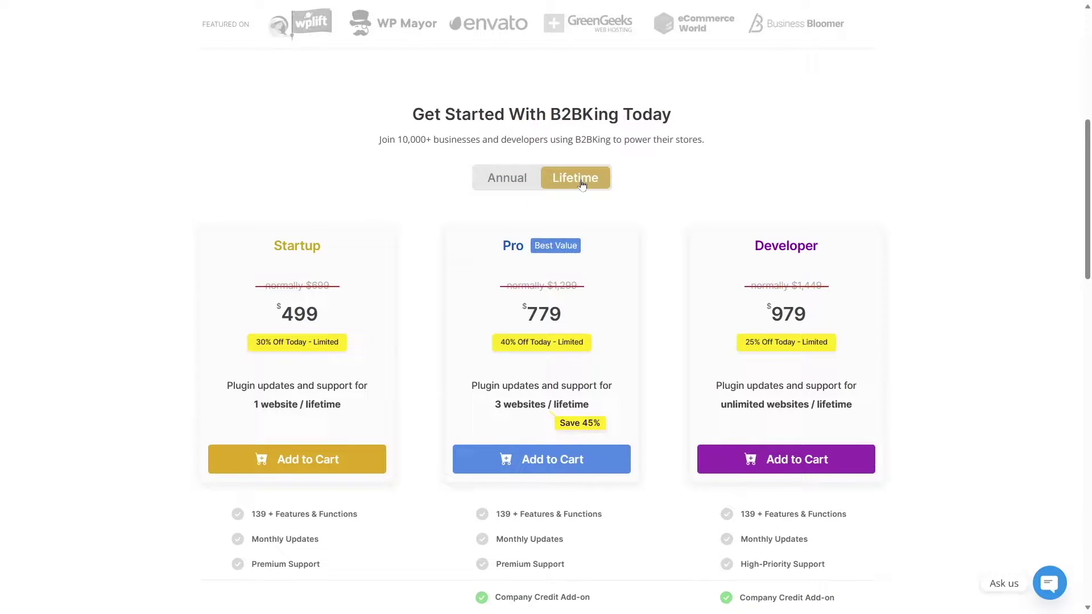
{"action": "left_click", "coordinate": [508, 179]}
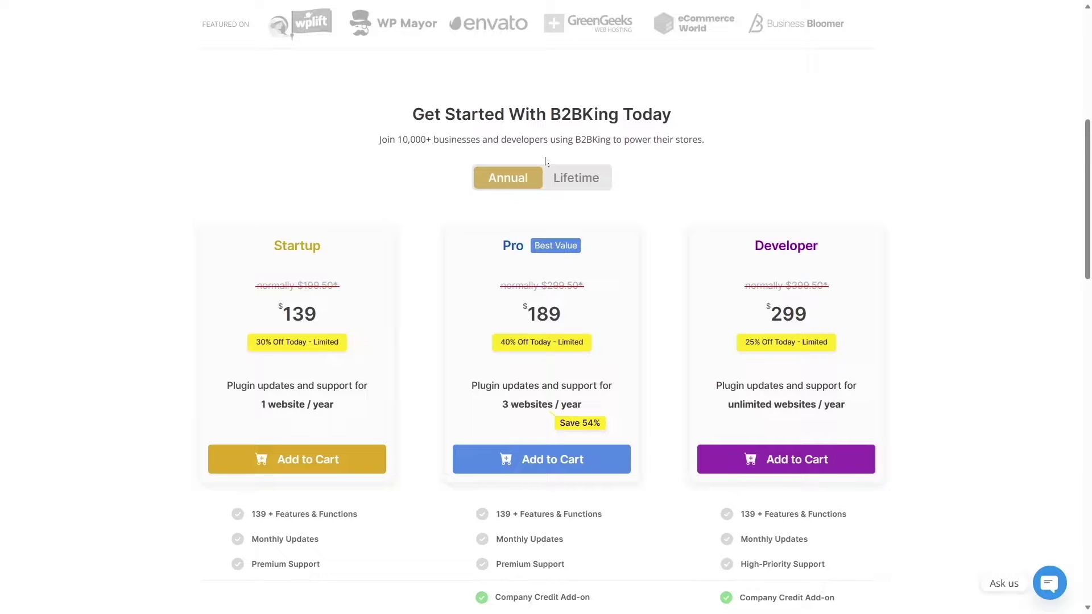
{"action": "left_click", "coordinate": [586, 182]}
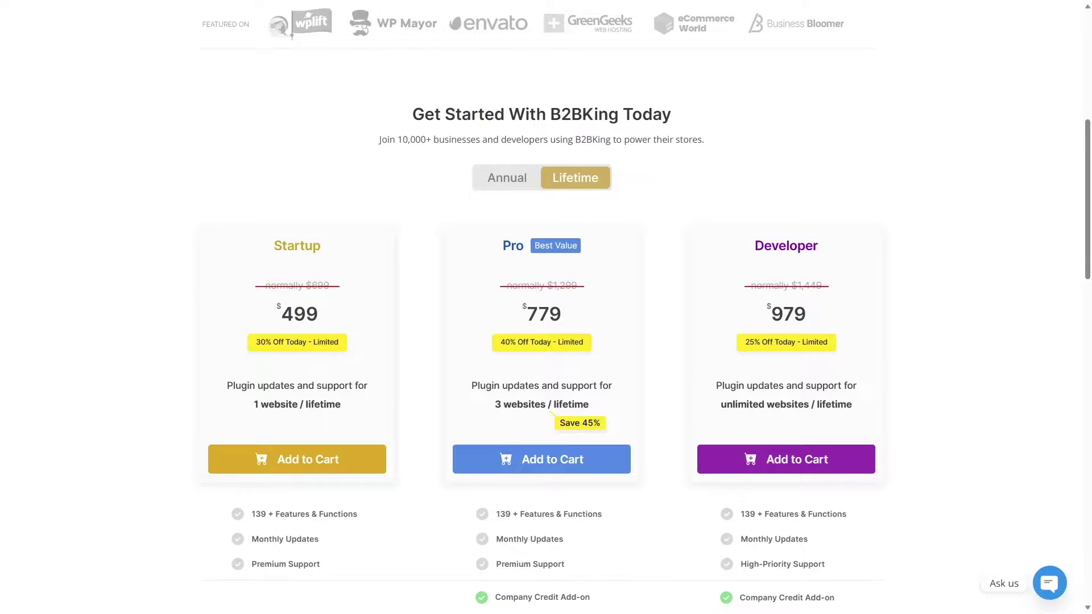
{"action": "scroll", "coordinate": [847, 375], "scroll_direction": "down", "scroll_amount": 2}
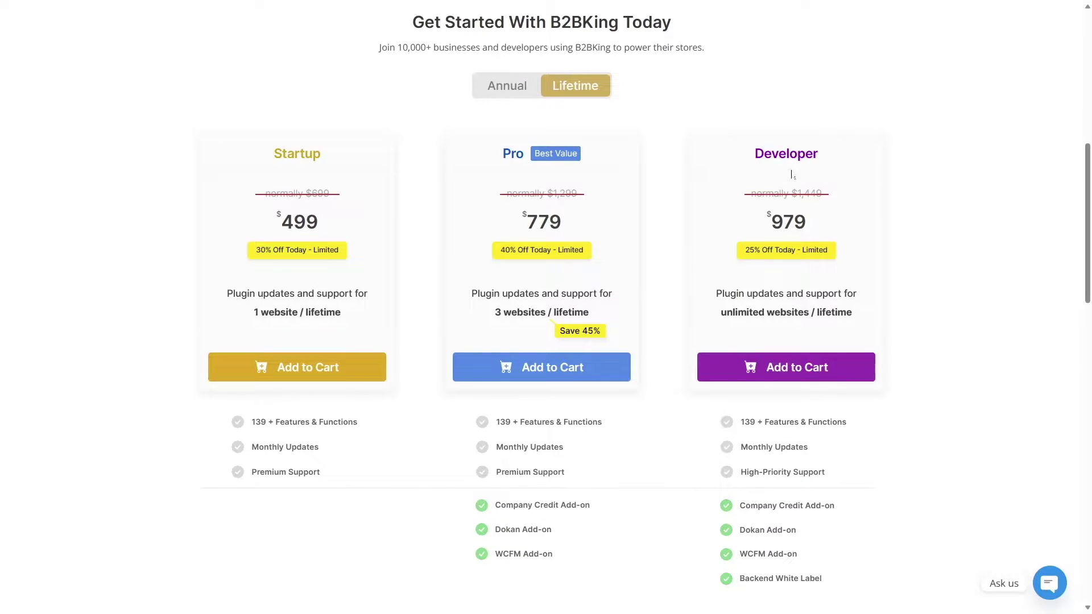
{"action": "scroll", "coordinate": [796, 339], "scroll_direction": "down", "scroll_amount": 4}
{"action": "scroll", "coordinate": [713, 337], "scroll_direction": "up", "scroll_amount": 7}
{"action": "scroll", "coordinate": [713, 337], "scroll_direction": "down", "scroll_amount": 5}
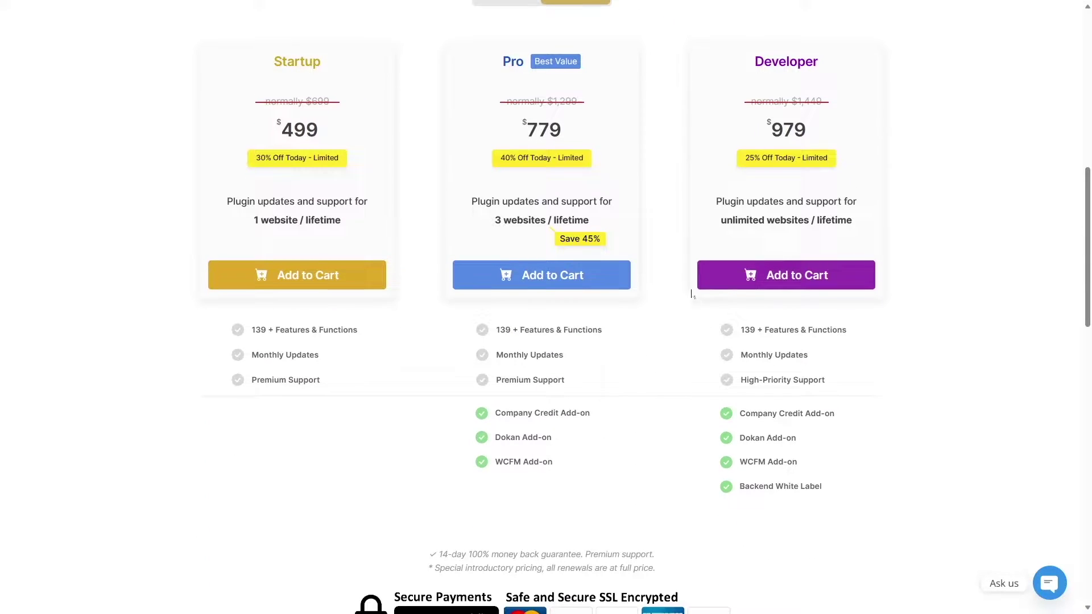
{"action": "scroll", "coordinate": [742, 291], "scroll_direction": "up", "scroll_amount": 3}
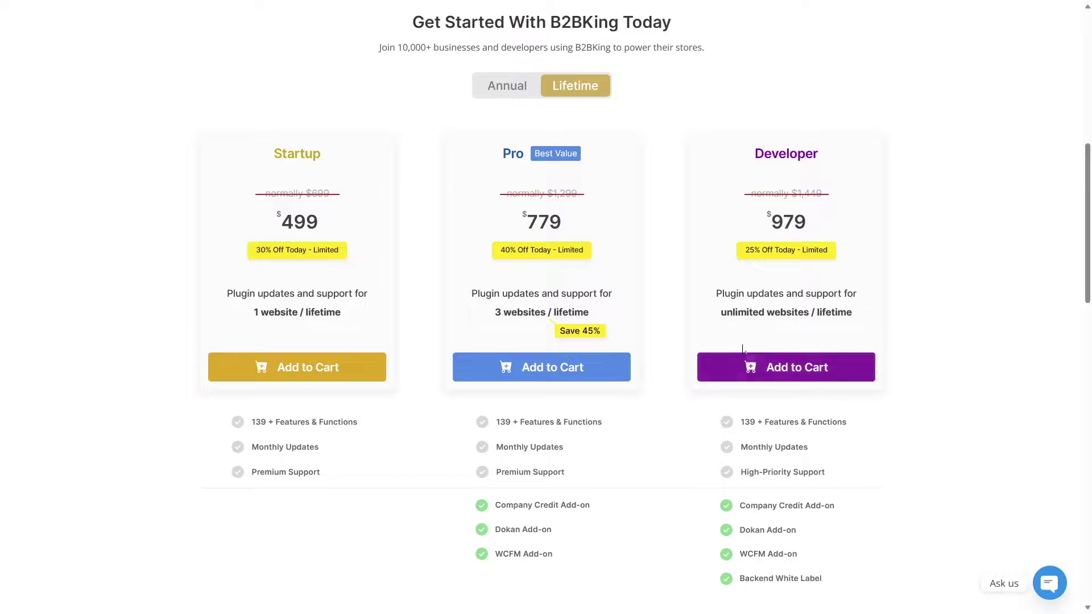
{"action": "scroll", "coordinate": [821, 380], "scroll_direction": "down", "scroll_amount": 1}
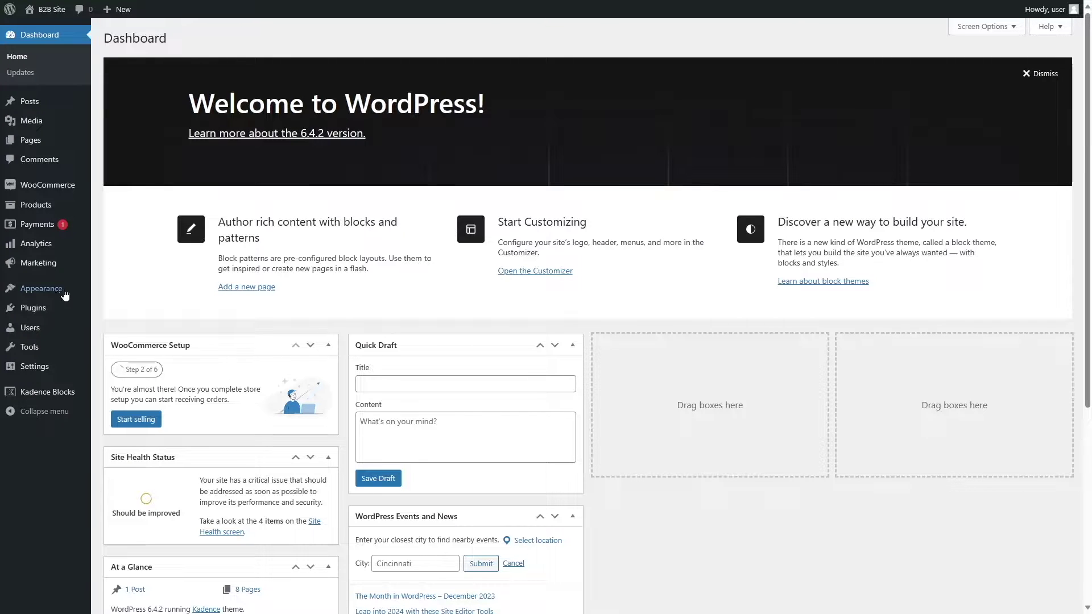
In WordPress, upload and activate the B2BKing Pro plugin from b2bking-4742.zip and install the required B2BKing Core plugin.
{"action": "mouse_move", "coordinate": [27, 312]}
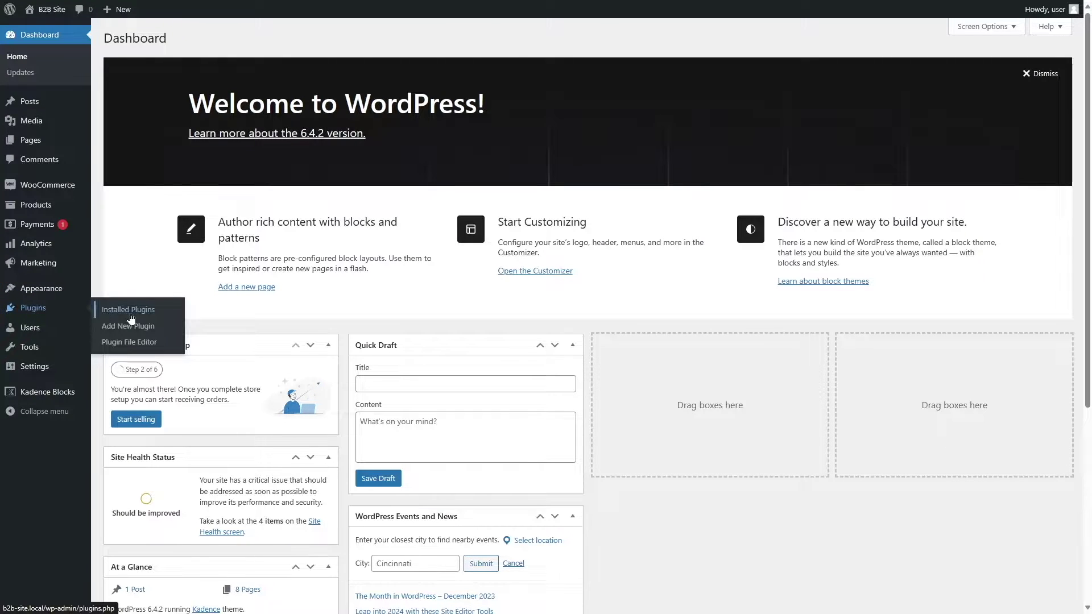
{"action": "left_click", "coordinate": [109, 330]}
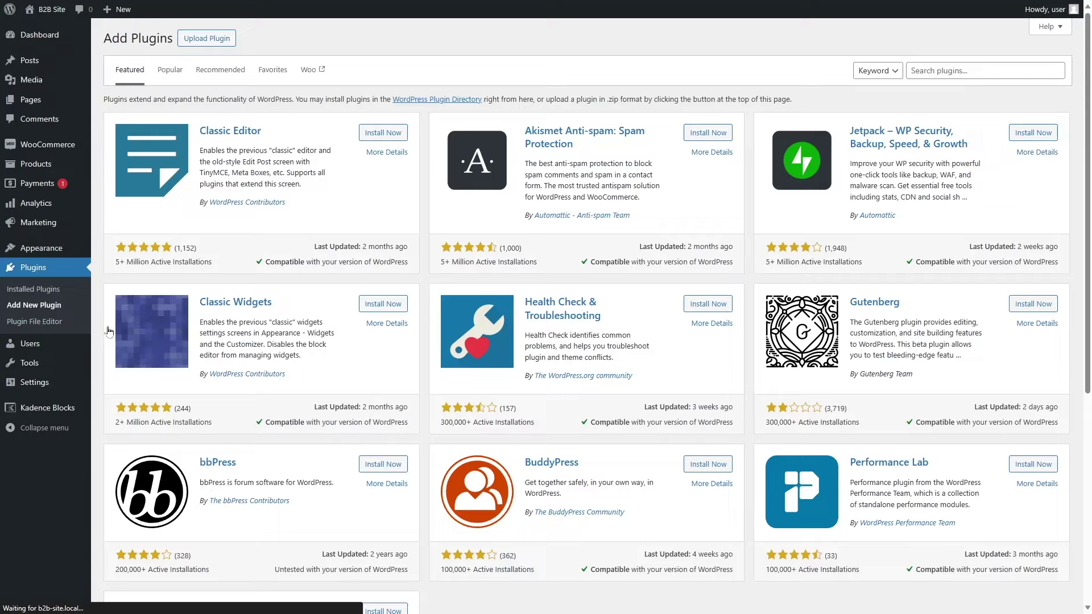
{"action": "left_click", "coordinate": [218, 41]}
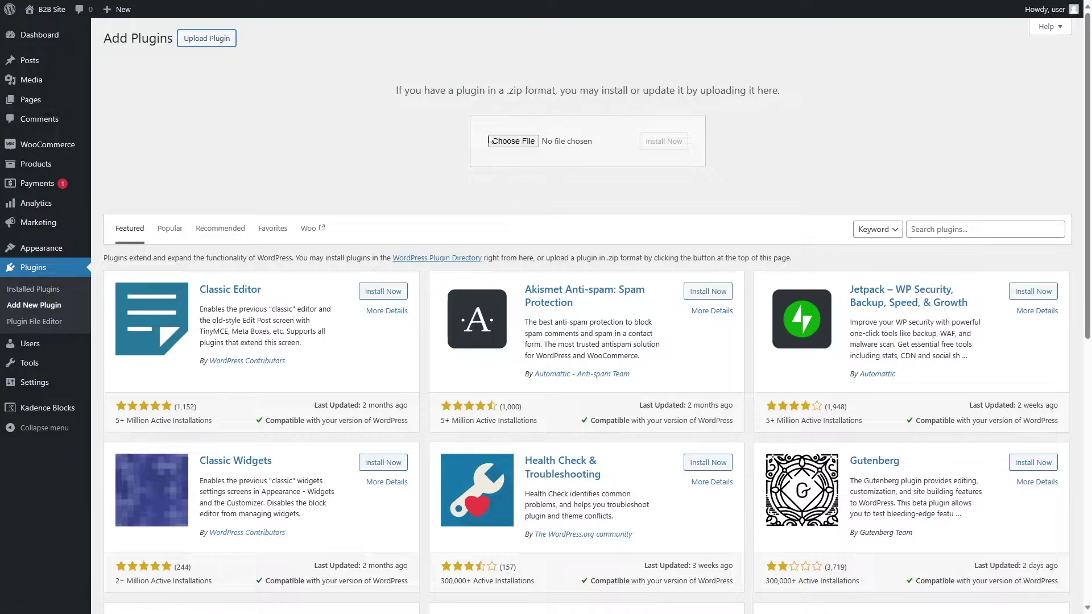
{"action": "left_click", "coordinate": [513, 147]}
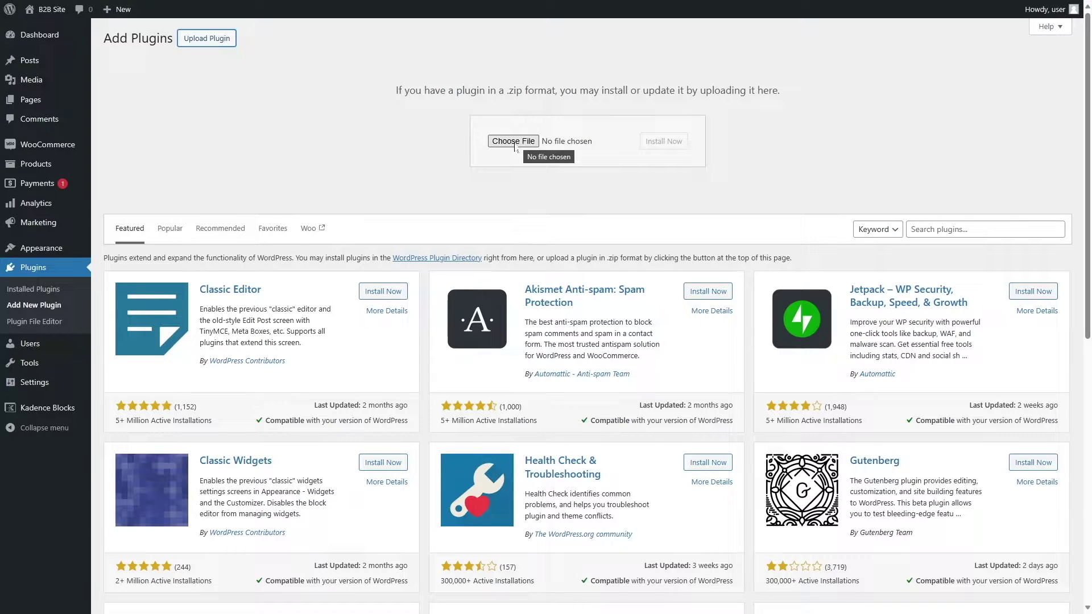
{"action": "left_click", "coordinate": [657, 147]}
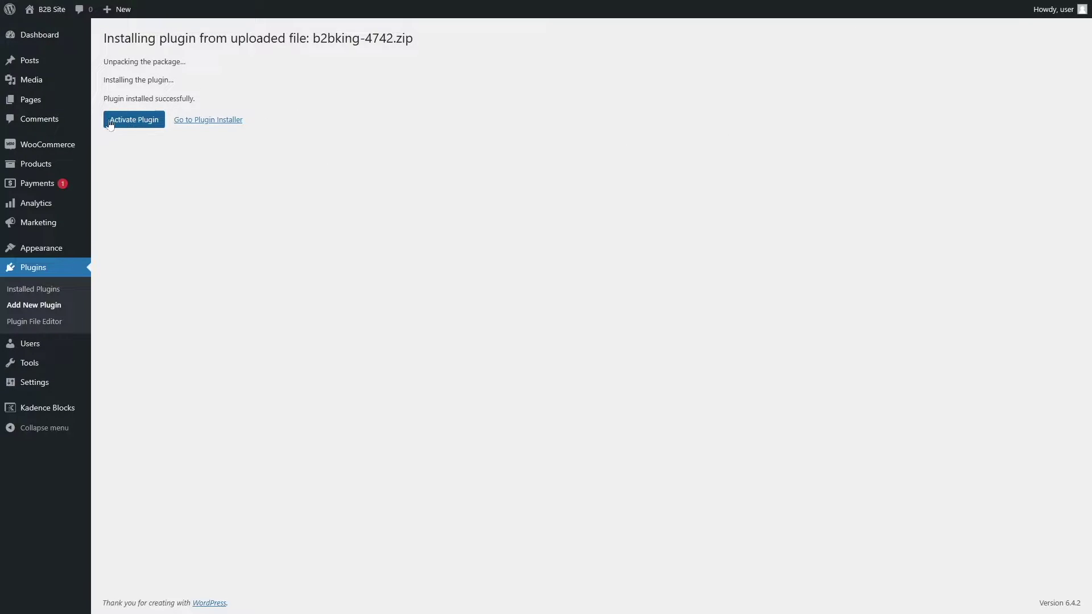
{"action": "left_click", "coordinate": [132, 124]}
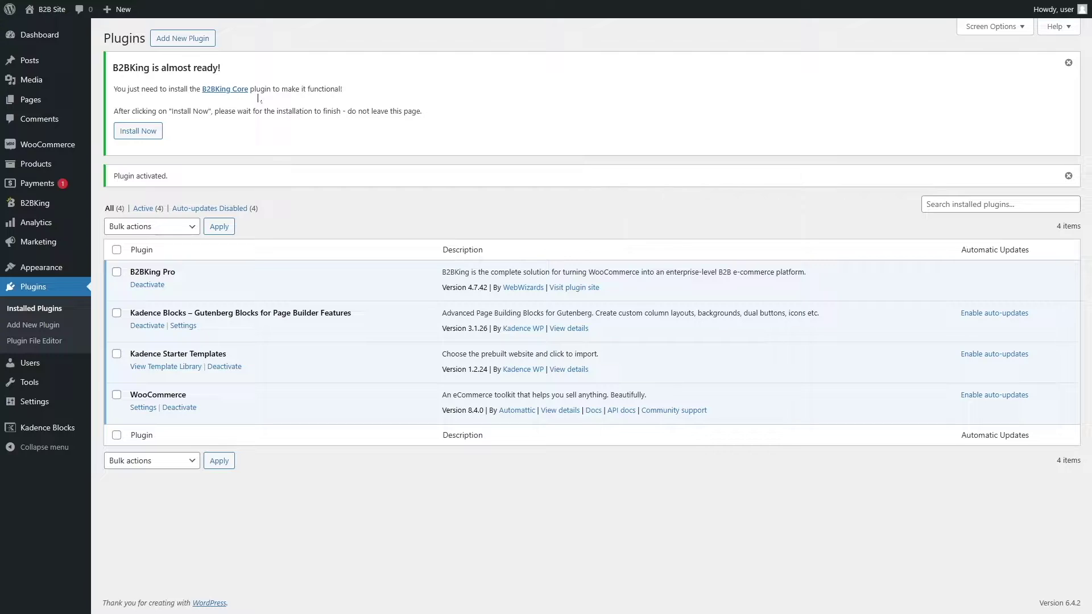
{"action": "left_click", "coordinate": [128, 137]}
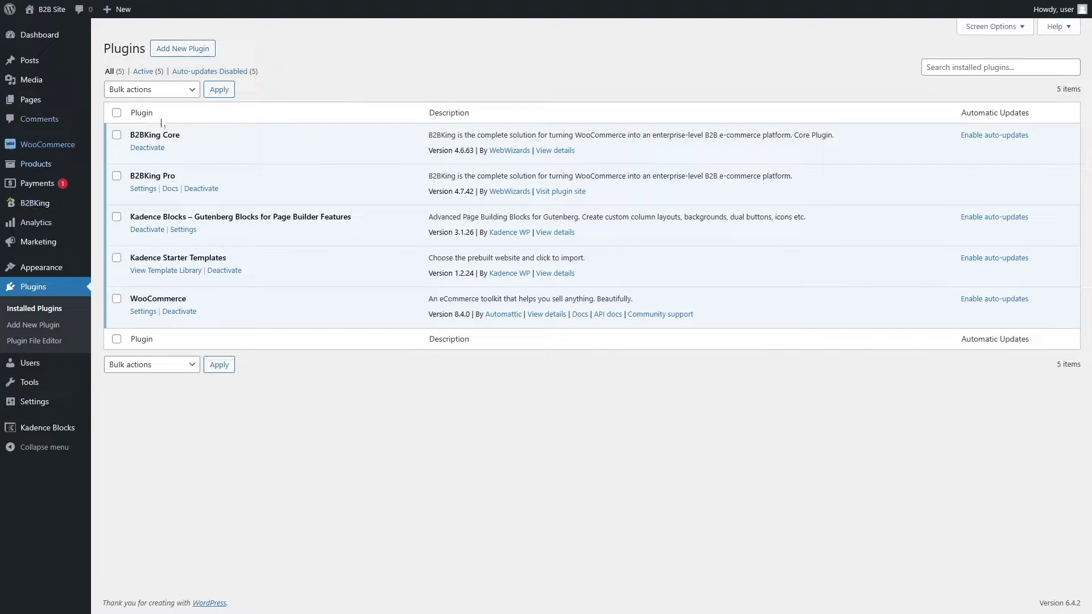
Open the B2BKing dashboard and examine its sales summary, period options, registration approvals, messages and orders.
{"action": "mouse_move", "coordinate": [28, 211]}
{"action": "left_click", "coordinate": [32, 211]}
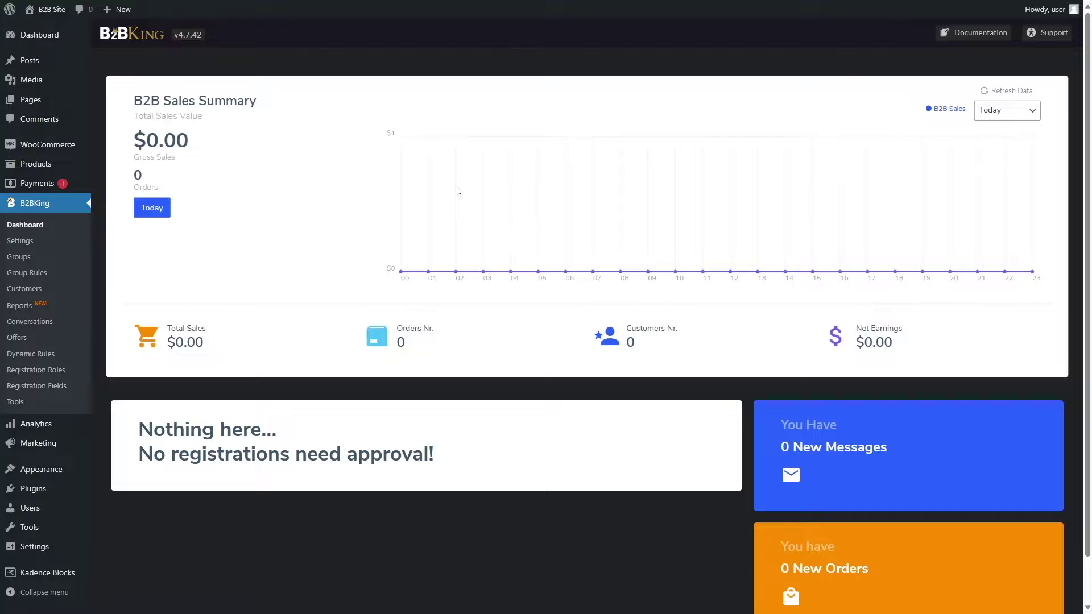
{"action": "scroll", "coordinate": [458, 188], "scroll_direction": "down", "scroll_amount": 1}
{"action": "scroll", "coordinate": [458, 187], "scroll_direction": "up", "scroll_amount": 1}
{"action": "scroll", "coordinate": [925, 325], "scroll_direction": "down", "scroll_amount": 1}
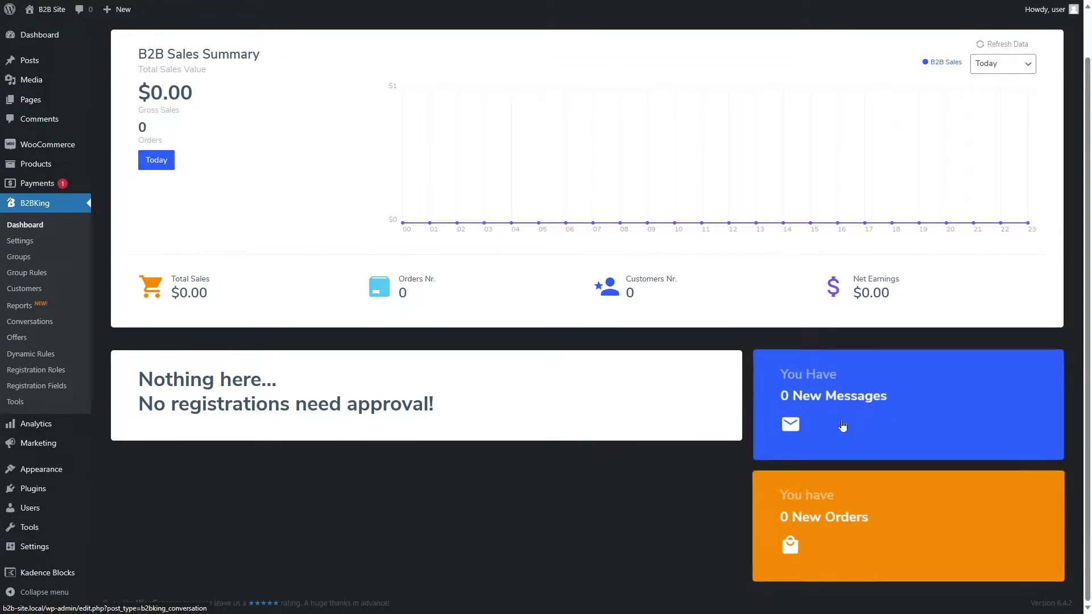
{"action": "scroll", "coordinate": [532, 215], "scroll_direction": "up", "scroll_amount": 1}
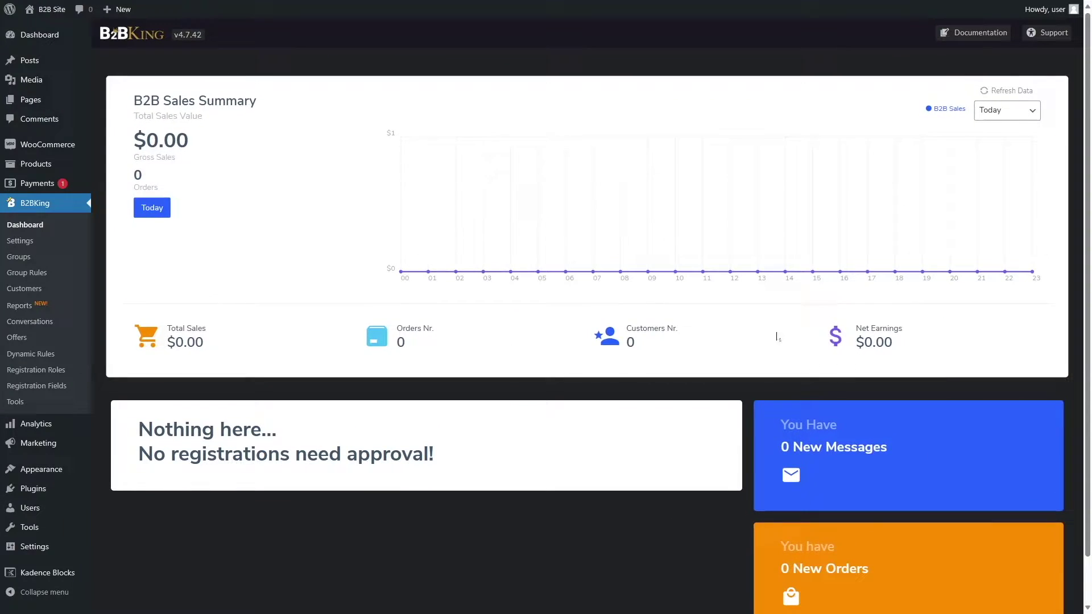
{"action": "left_click", "coordinate": [1032, 113]}
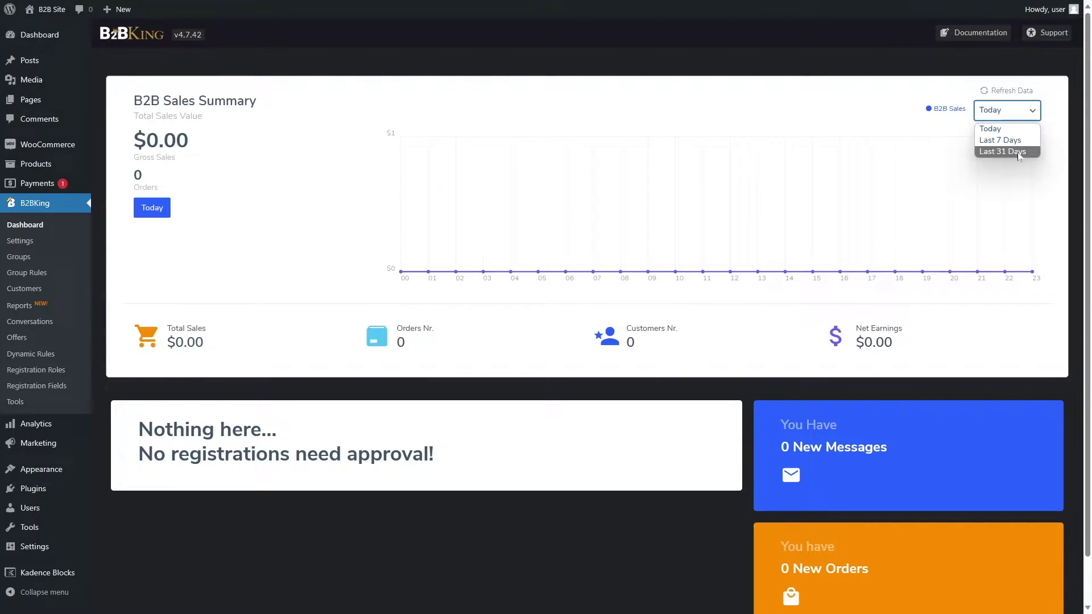
{"action": "left_click", "coordinate": [1038, 117]}
{"action": "scroll", "coordinate": [860, 185], "scroll_direction": "down", "scroll_amount": 2}
{"action": "scroll", "coordinate": [847, 196], "scroll_direction": "up", "scroll_amount": 2}
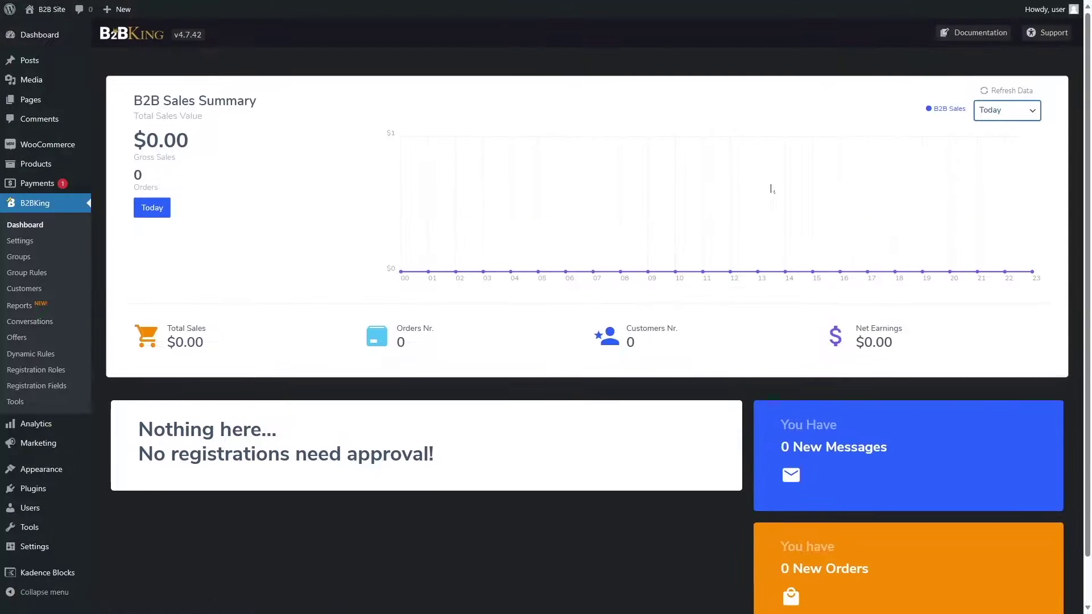
Open B2BKing's main settings, try the B2B & B2C Hybrid plugin status, and set it to B2B Shop.
{"action": "left_click", "coordinate": [36, 249]}
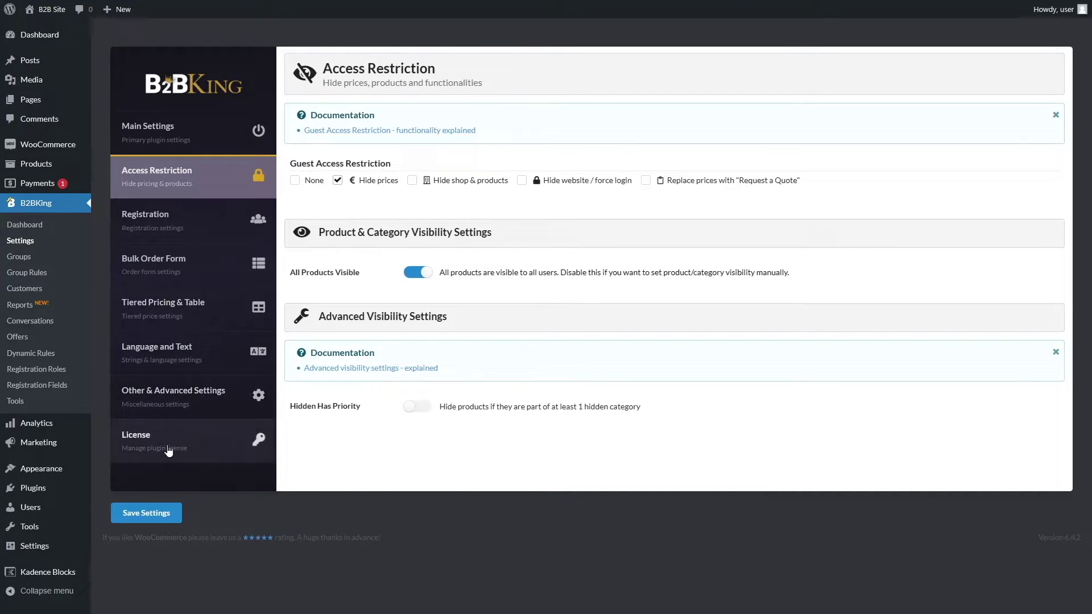
{"action": "left_click", "coordinate": [178, 145]}
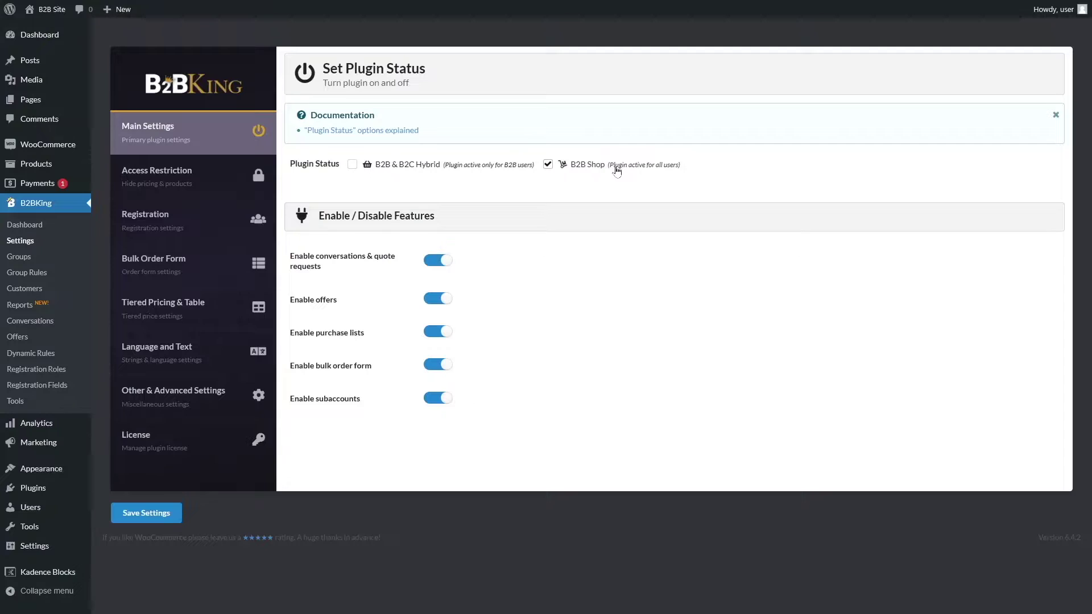
{"action": "left_click", "coordinate": [352, 165]}
{"action": "left_click", "coordinate": [578, 167]}
Try the feature switches for offers and subaccounts, turning each one off and back on.
{"action": "left_click_drag", "start_coordinate": [316, 256], "coordinate": [366, 256]}
{"action": "left_click", "coordinate": [322, 244]}
{"action": "left_click", "coordinate": [437, 299]}
{"action": "left_click", "coordinate": [439, 301]}
{"action": "left_click", "coordinate": [436, 400]}
{"action": "left_click", "coordinate": [445, 399]}
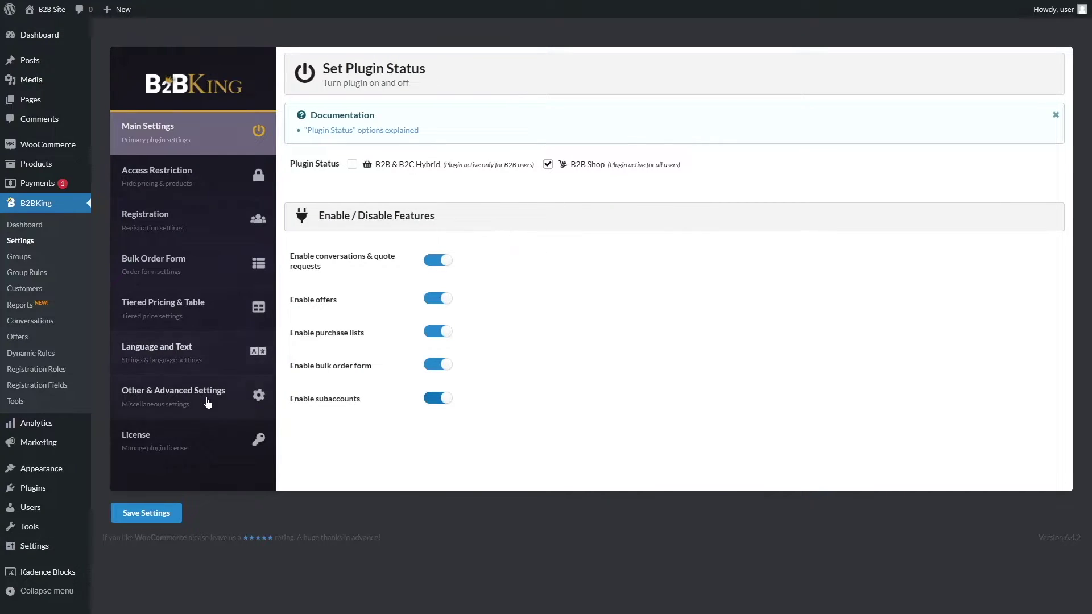
Open the Other & Advanced Settings and examine the color, quote request and offer options.
{"action": "left_click", "coordinate": [179, 403]}
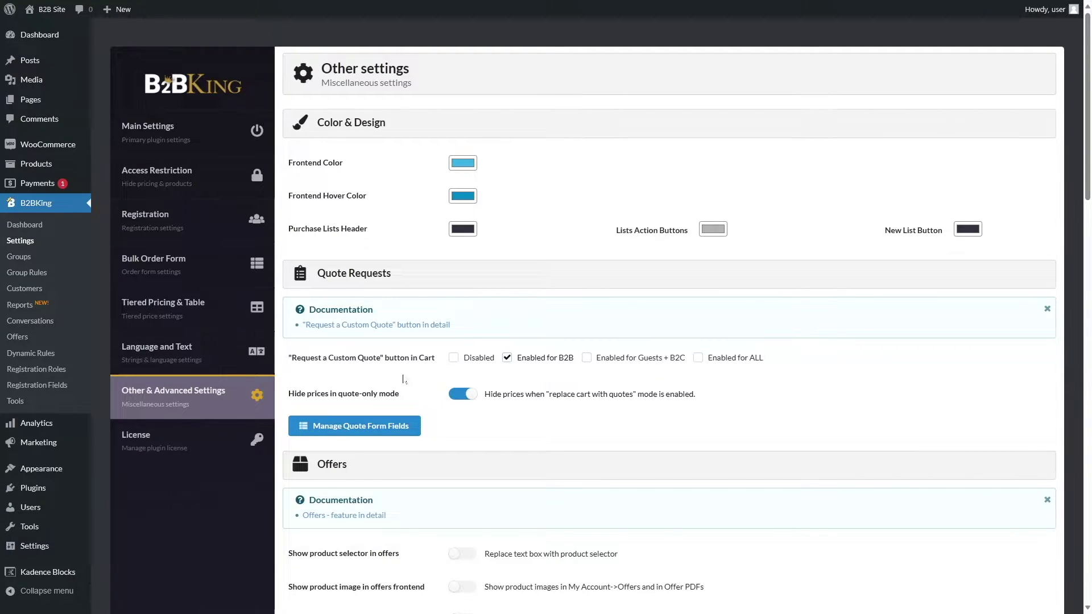
{"action": "scroll", "coordinate": [403, 379], "scroll_direction": "down", "scroll_amount": 2}
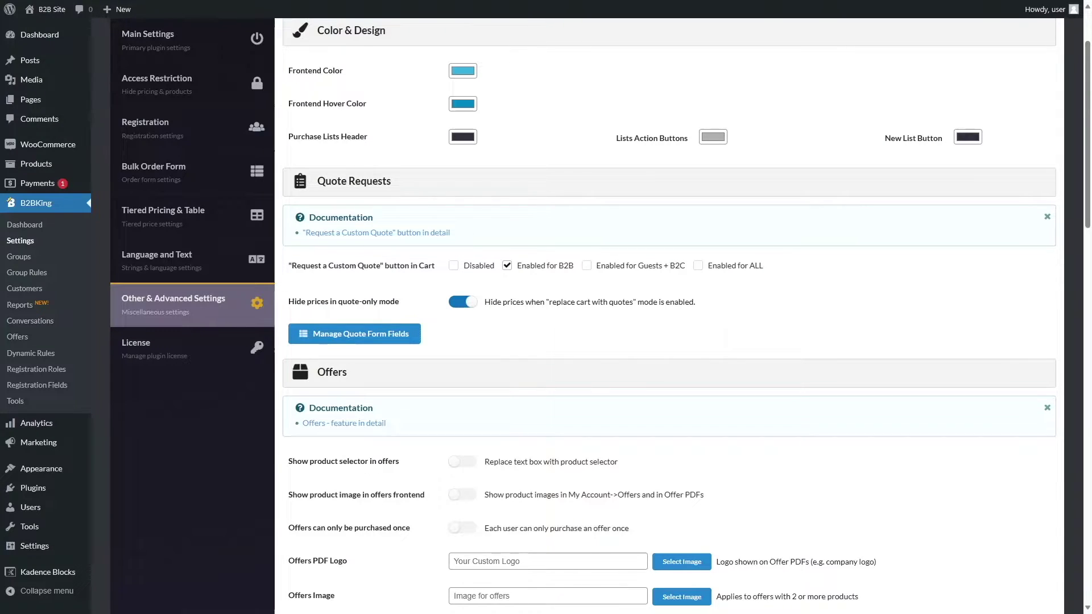
{"action": "scroll", "coordinate": [572, 296], "scroll_direction": "up", "scroll_amount": 2}
{"action": "scroll", "coordinate": [509, 307], "scroll_direction": "down", "scroll_amount": 3}
{"action": "scroll", "coordinate": [488, 387], "scroll_direction": "up", "scroll_amount": 3}
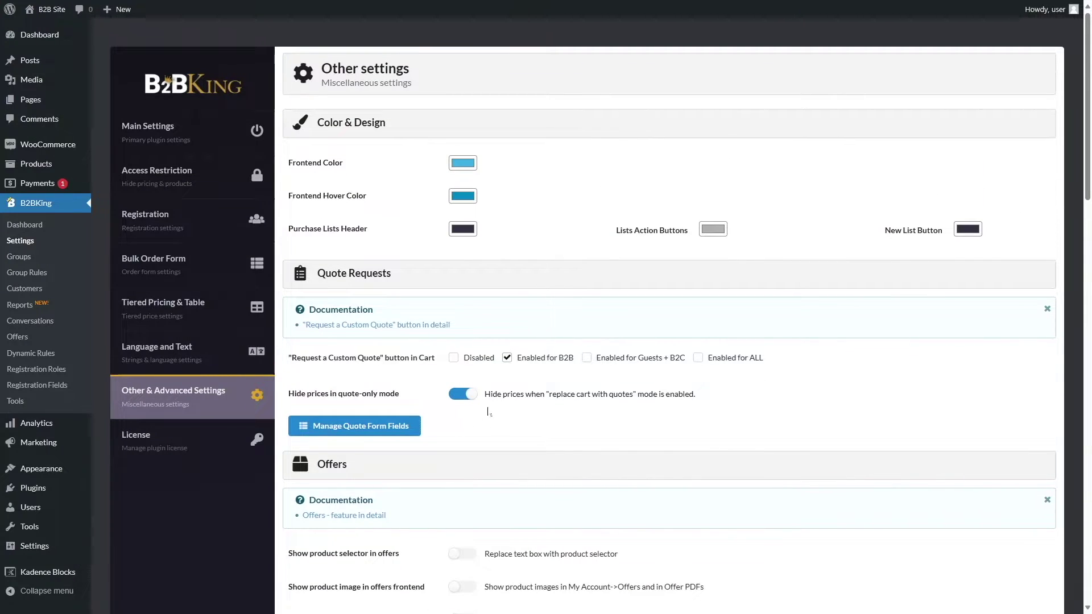
Set the guest access restriction to Replace prices with "Request a Quote", and toggle All Products Visible off and back on.
{"action": "left_click", "coordinate": [163, 181]}
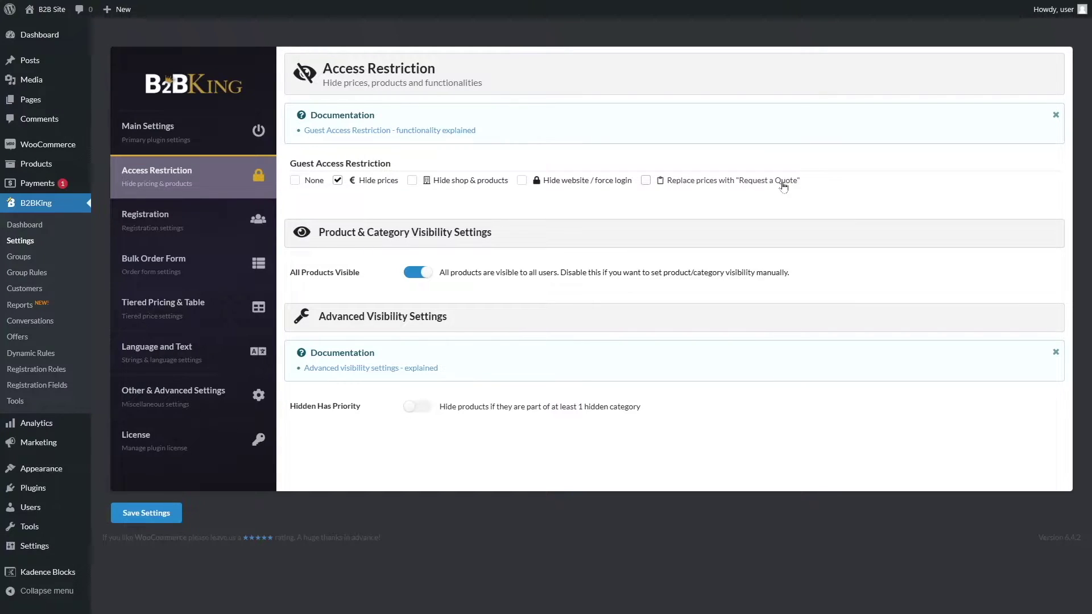
{"action": "left_click", "coordinate": [443, 181]}
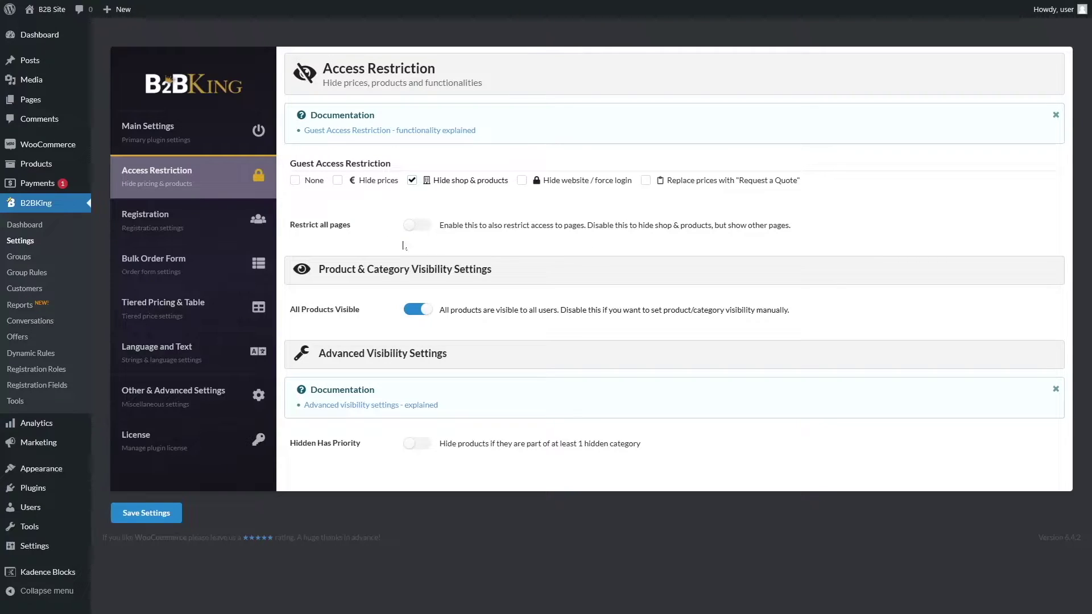
{"action": "left_click", "coordinate": [361, 182]}
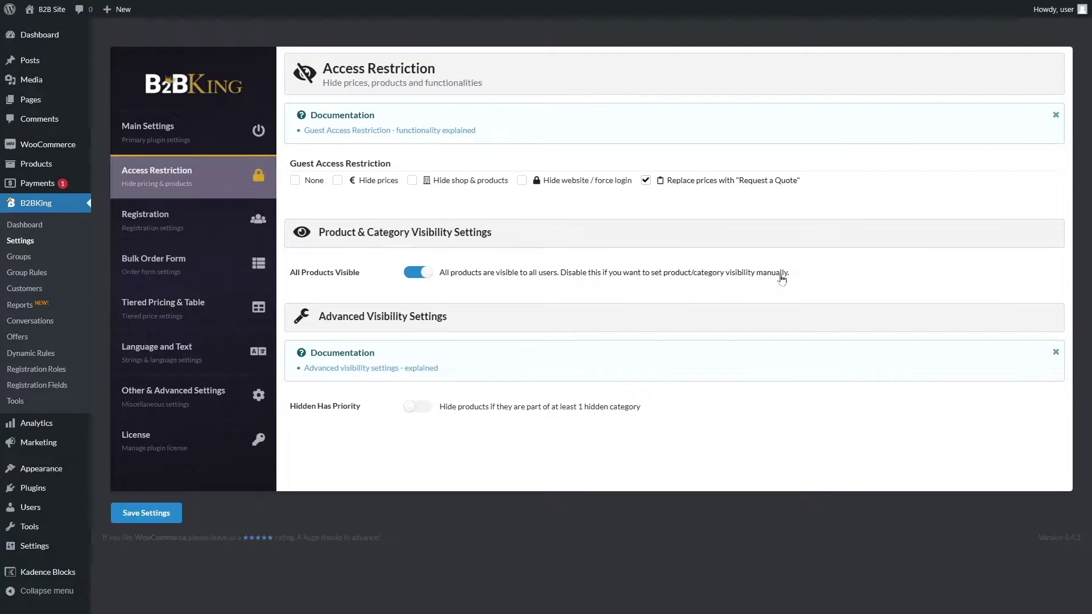
{"action": "left_click", "coordinate": [421, 278]}
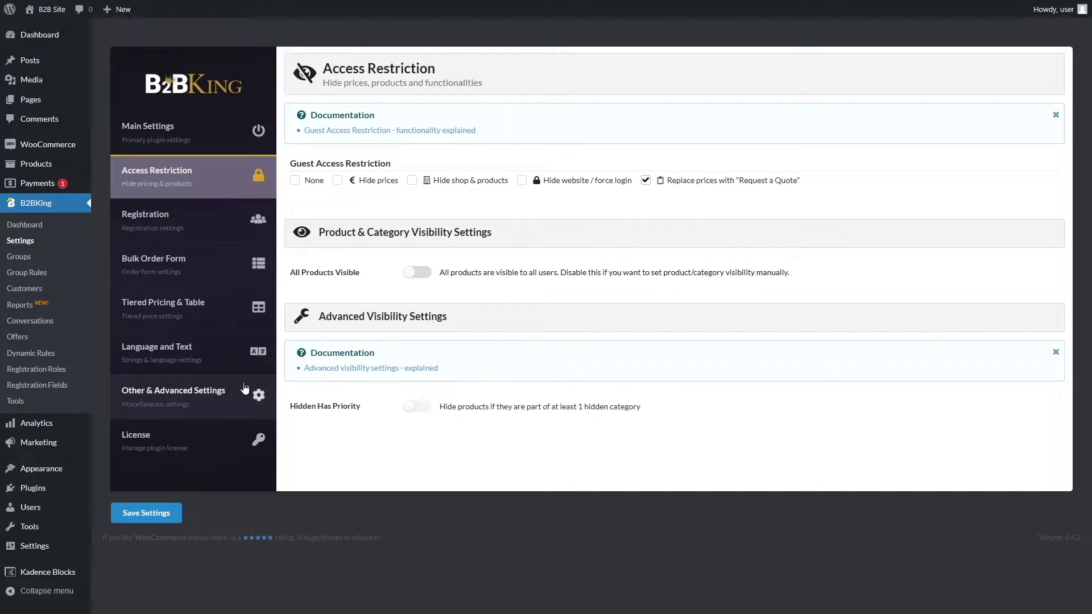
{"action": "left_click", "coordinate": [417, 272]}
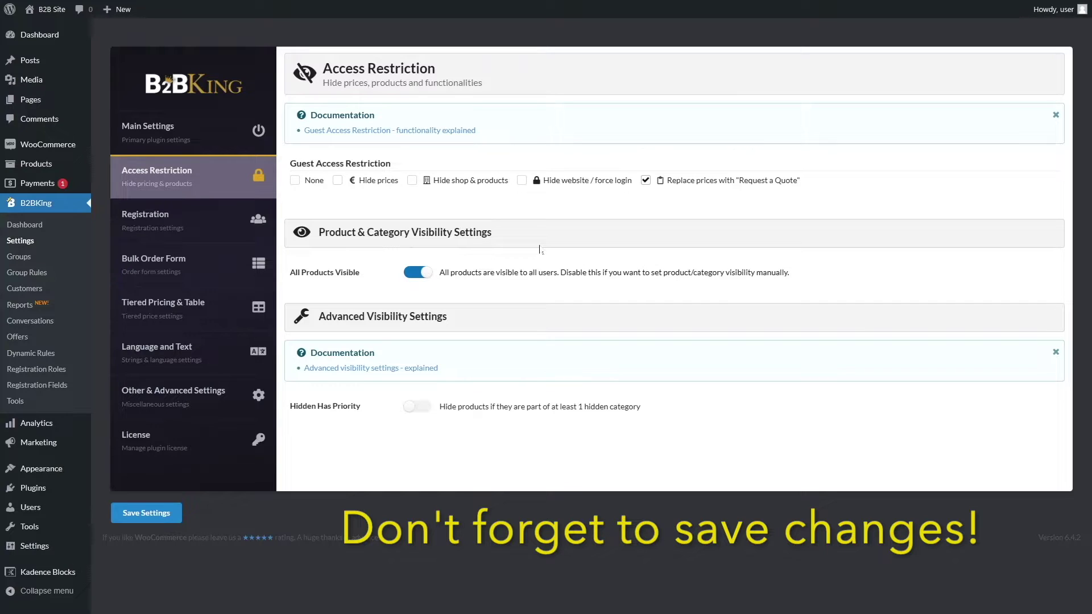
Create and publish a business customer group titled "B2B VIP", and return to the B2B groups list.
{"action": "left_click", "coordinate": [21, 258]}
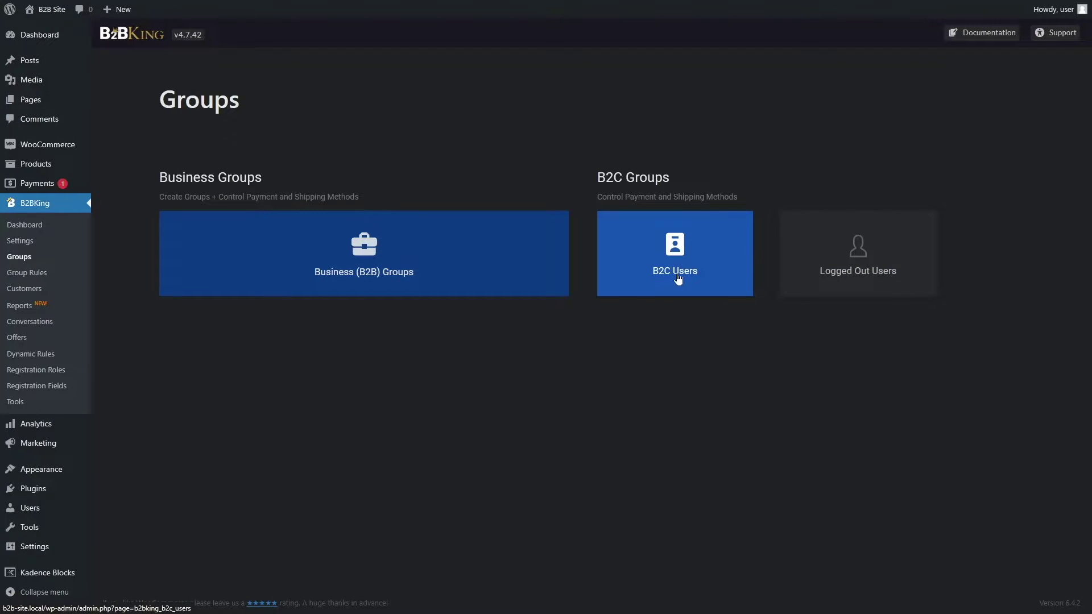
{"action": "left_click", "coordinate": [391, 261]}
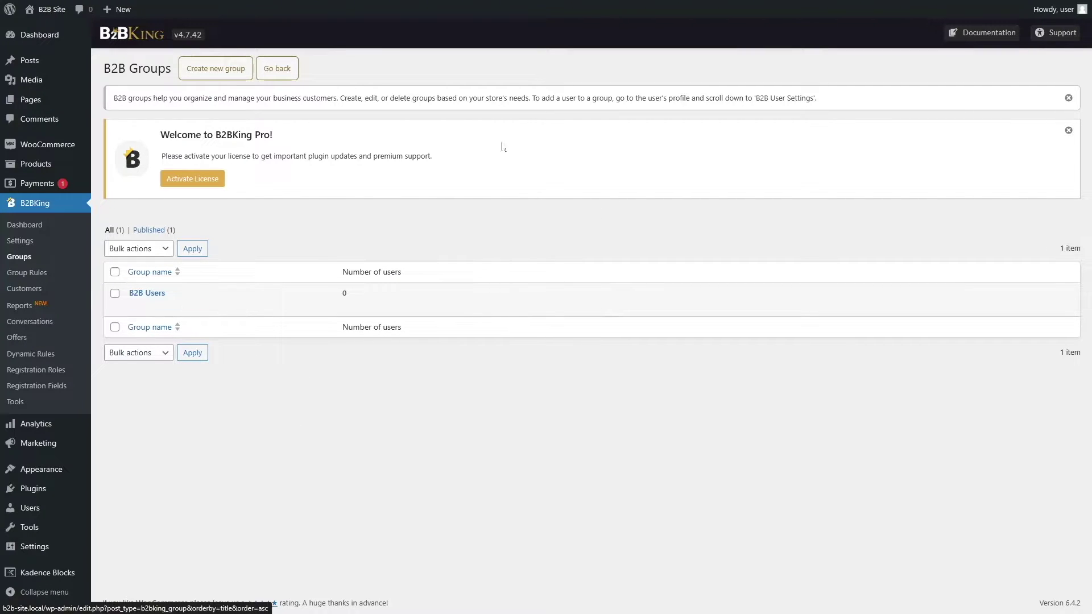
{"action": "mouse_move", "coordinate": [169, 313]}
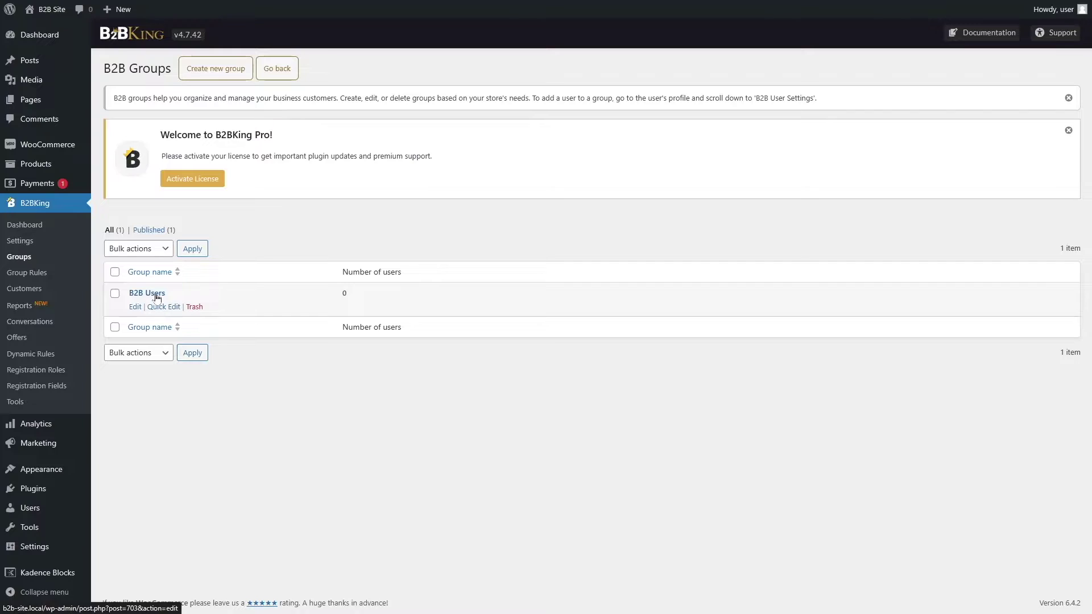
{"action": "left_click", "coordinate": [211, 75]}
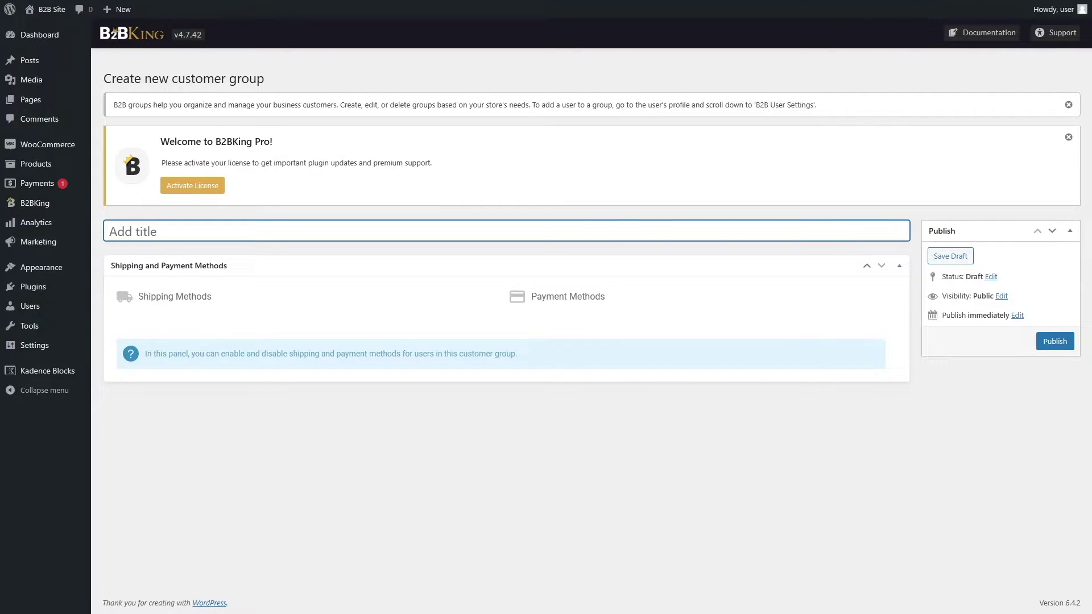
{"action": "type", "text": "B2B VIP"}
{"action": "left_click", "coordinate": [1064, 345]}
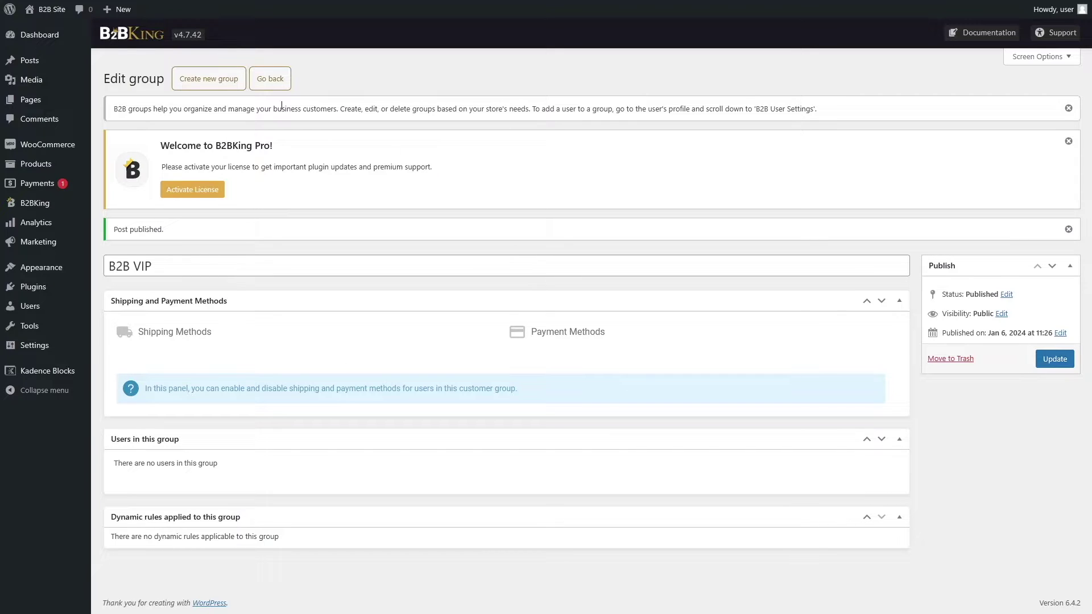
{"action": "left_click", "coordinate": [255, 78]}
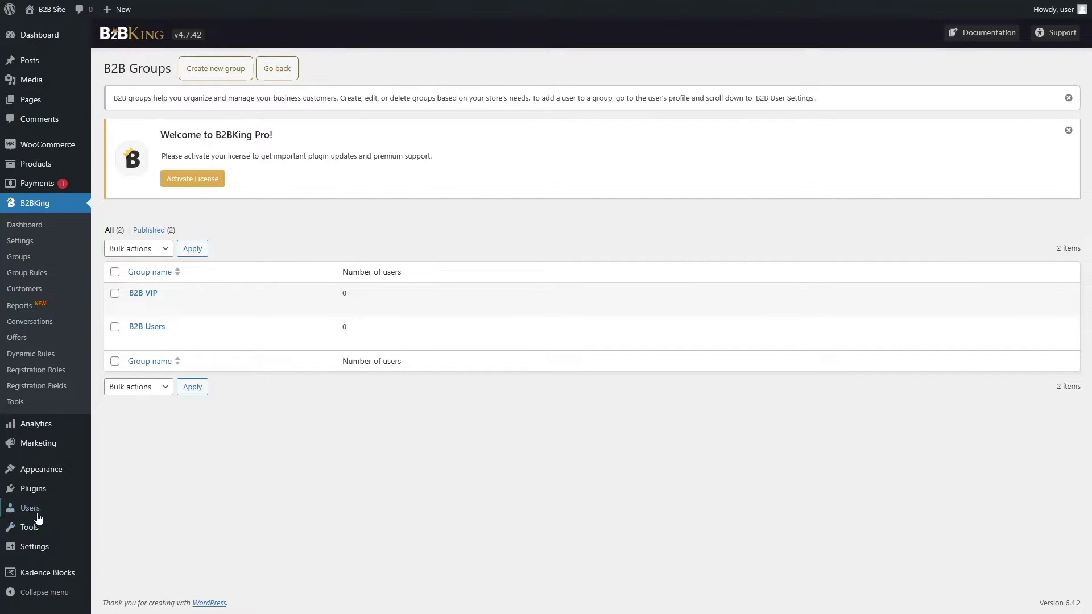
Assign the existing administrator account to the B2B Users customer group, keep shipping and payment on Follow group rules, and update the profile.
{"action": "mouse_move", "coordinate": [36, 507]}
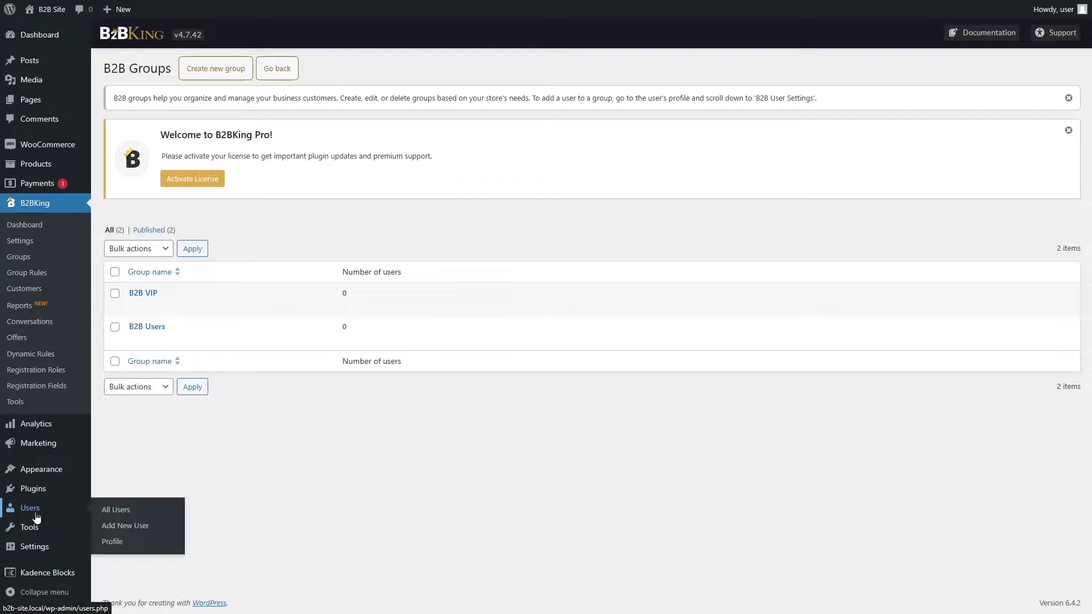
{"action": "left_click", "coordinate": [116, 513]}
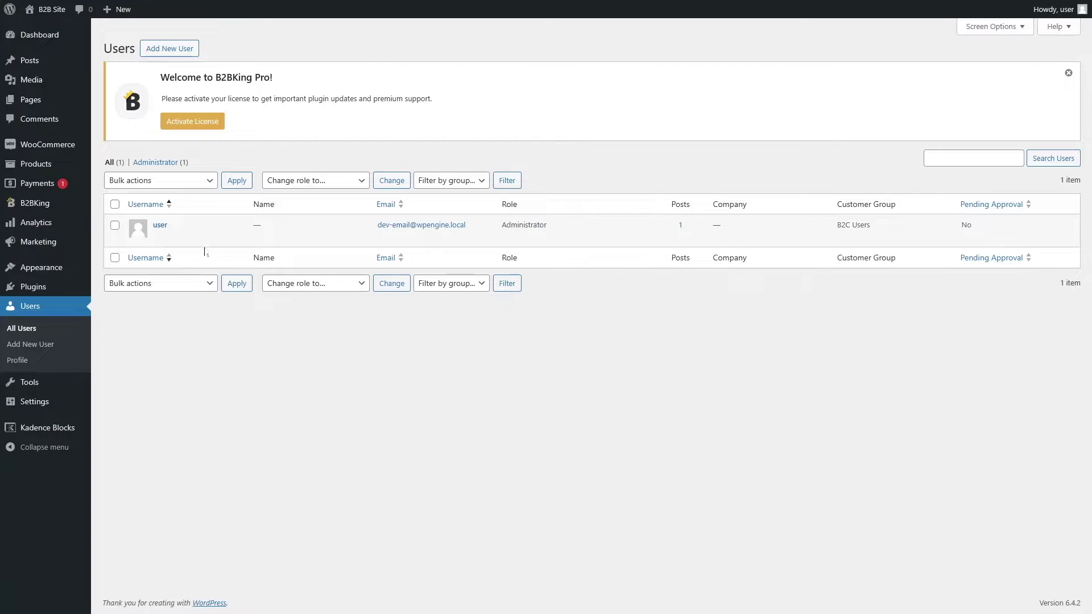
{"action": "mouse_move", "coordinate": [160, 237]}
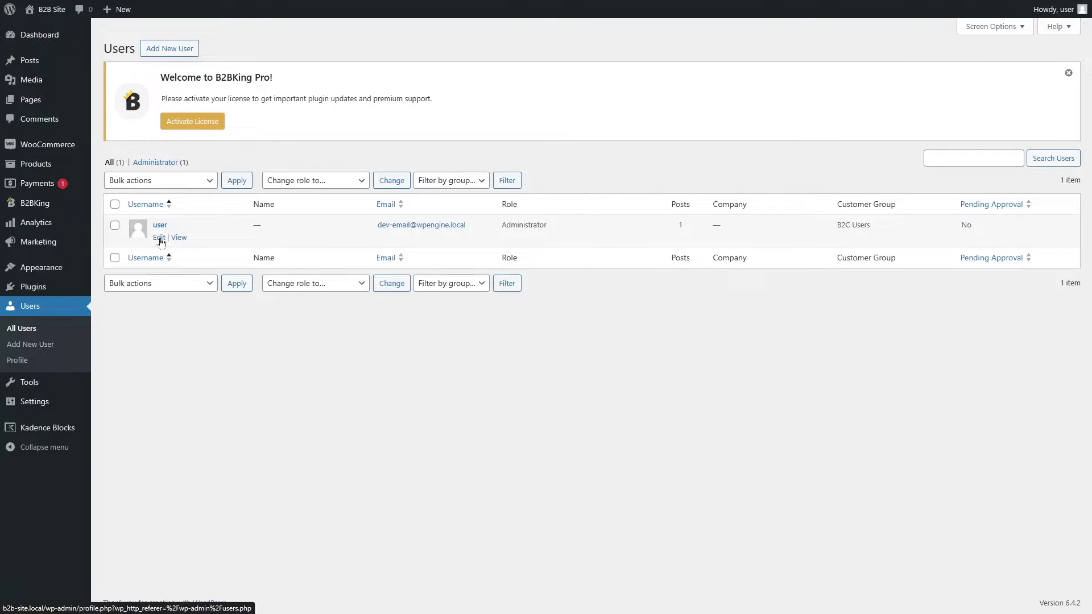
{"action": "left_click", "coordinate": [159, 237]}
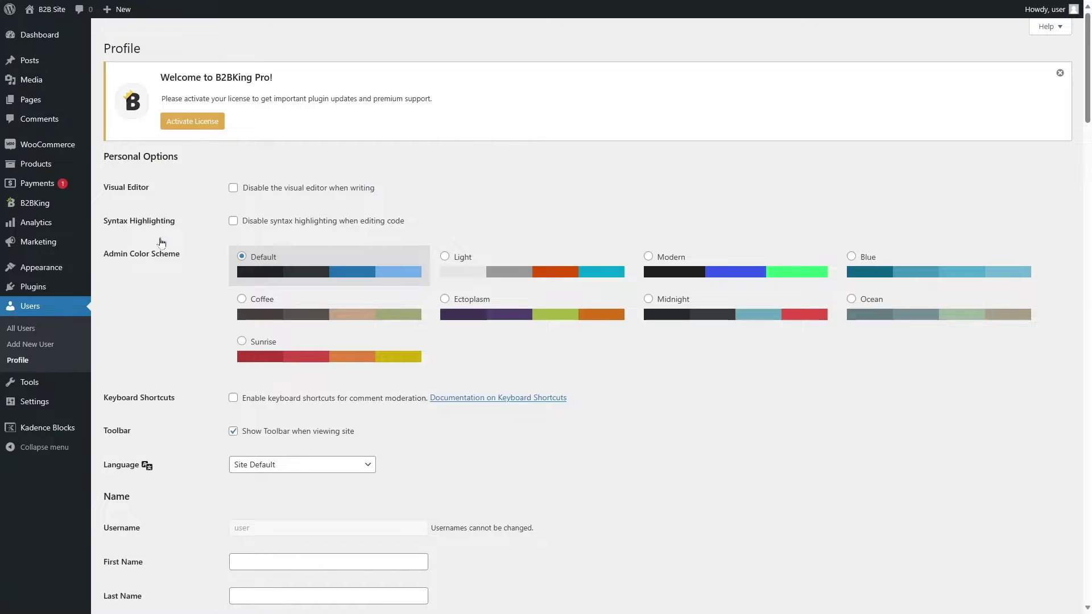
{"action": "scroll", "coordinate": [161, 243], "scroll_direction": "down", "scroll_amount": 10}
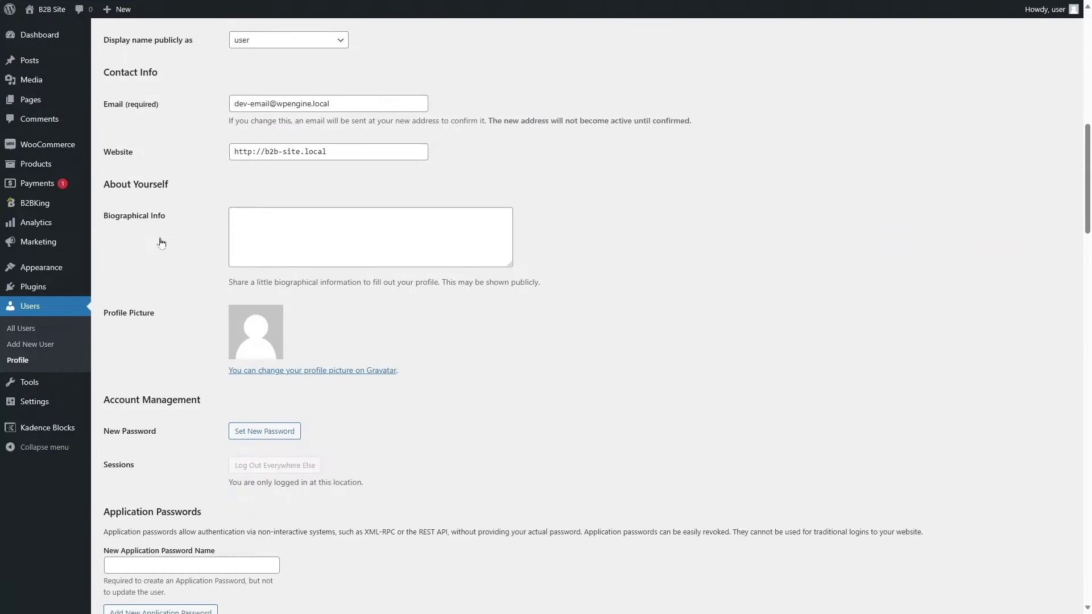
{"action": "scroll", "coordinate": [161, 243], "scroll_direction": "down", "scroll_amount": 20}
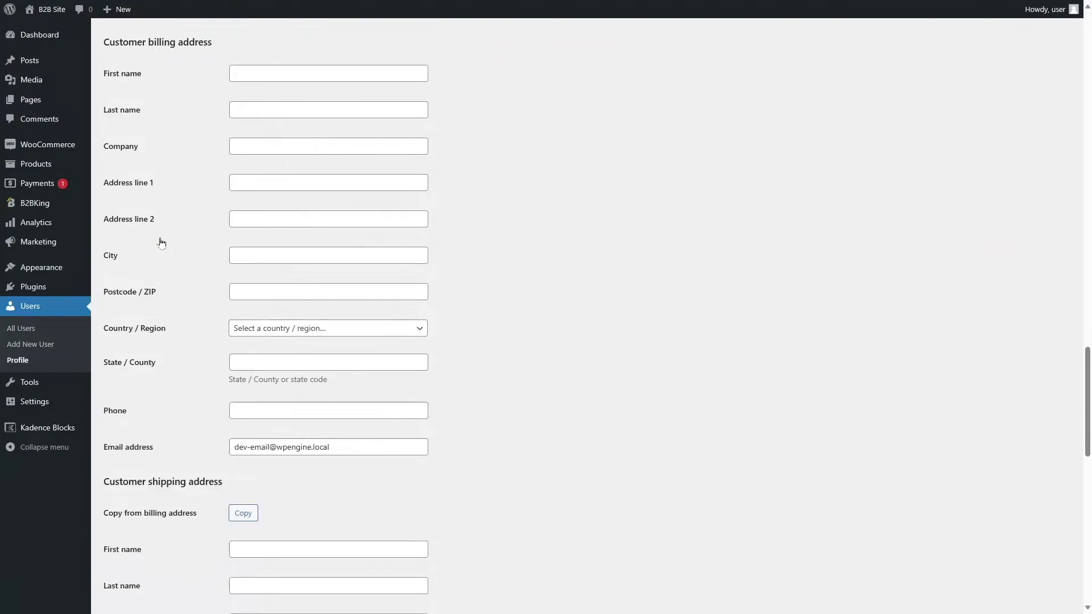
{"action": "scroll", "coordinate": [161, 243], "scroll_direction": "down", "scroll_amount": 2}
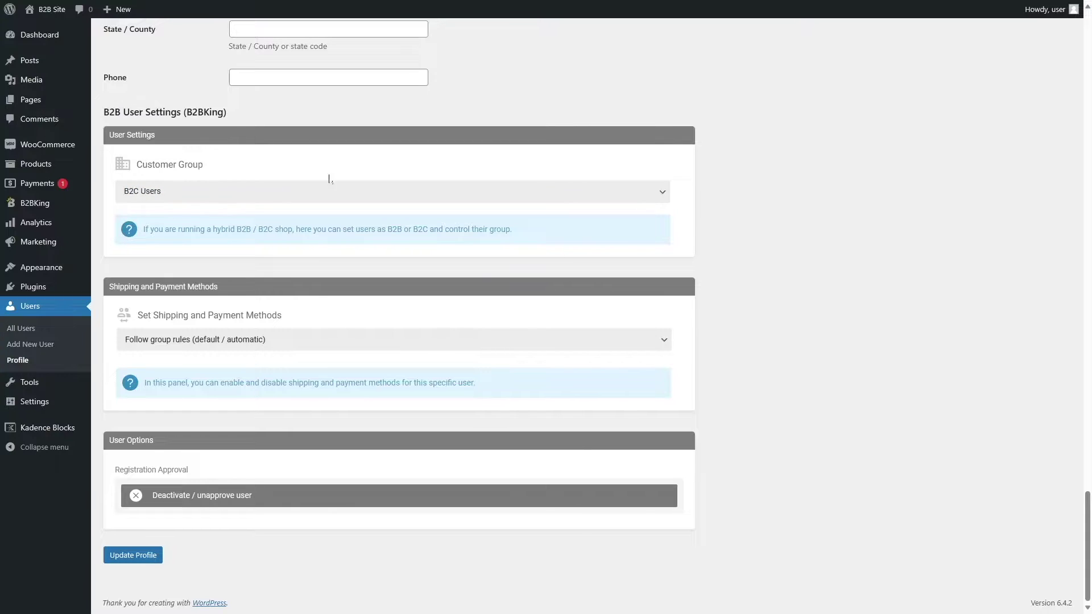
{"action": "left_click", "coordinate": [666, 194]}
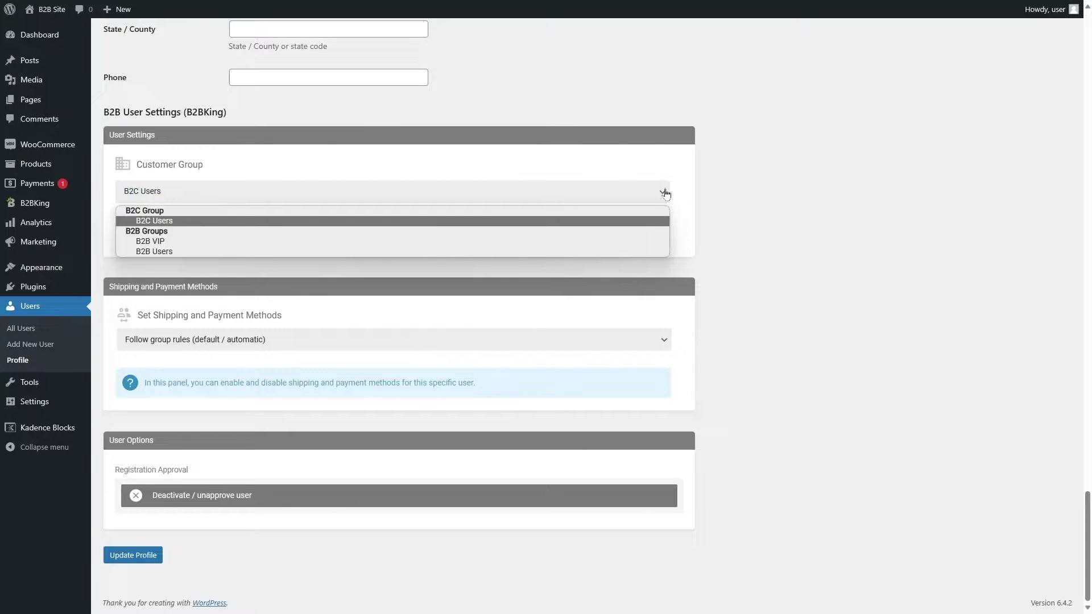
{"action": "left_click", "coordinate": [164, 252]}
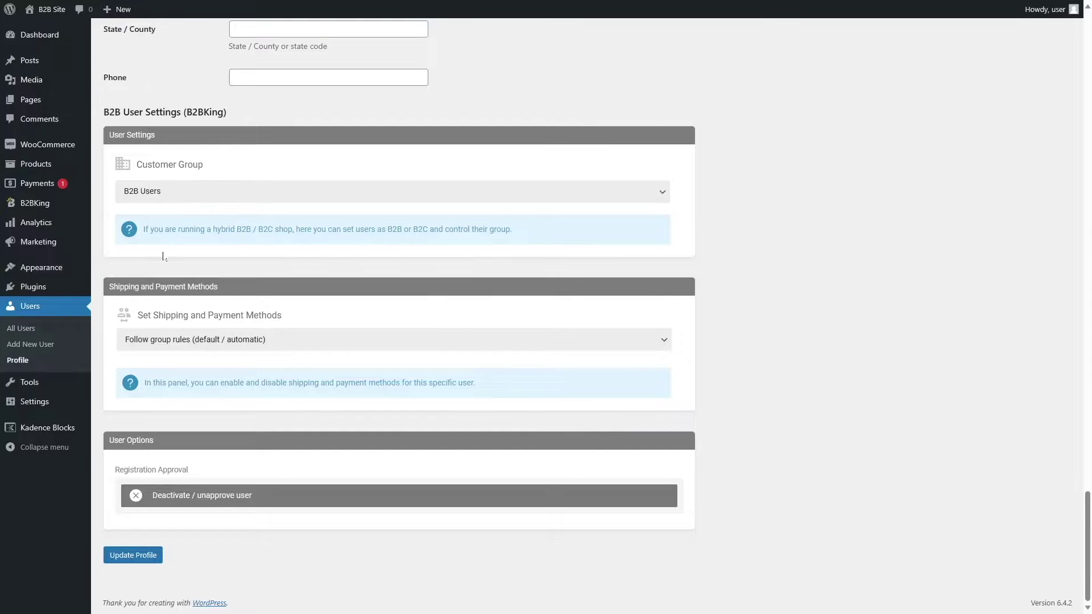
{"action": "left_click", "coordinate": [206, 340]}
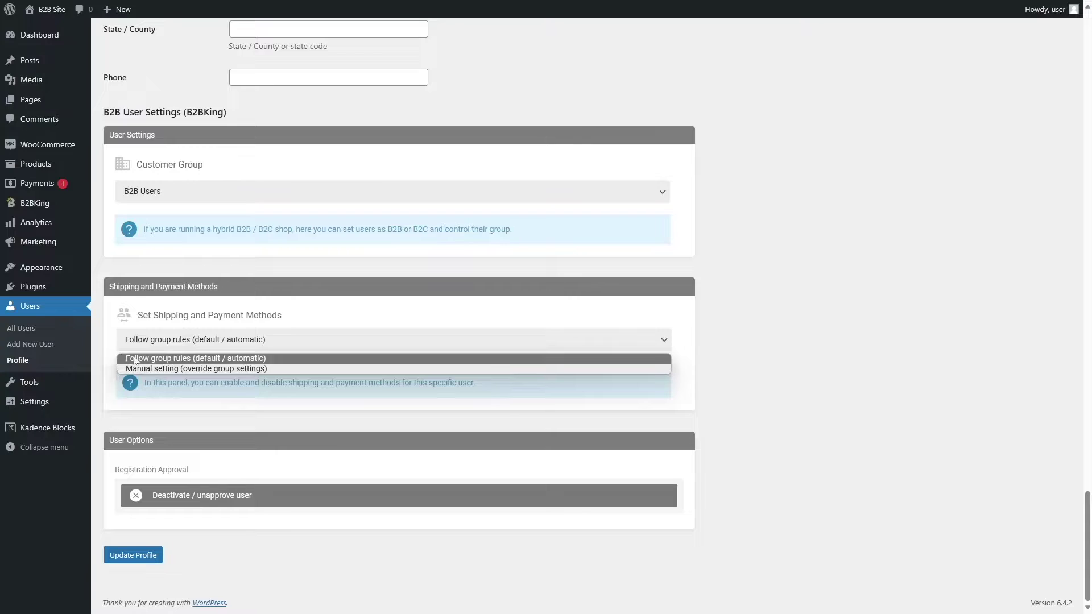
{"action": "left_click", "coordinate": [329, 319]}
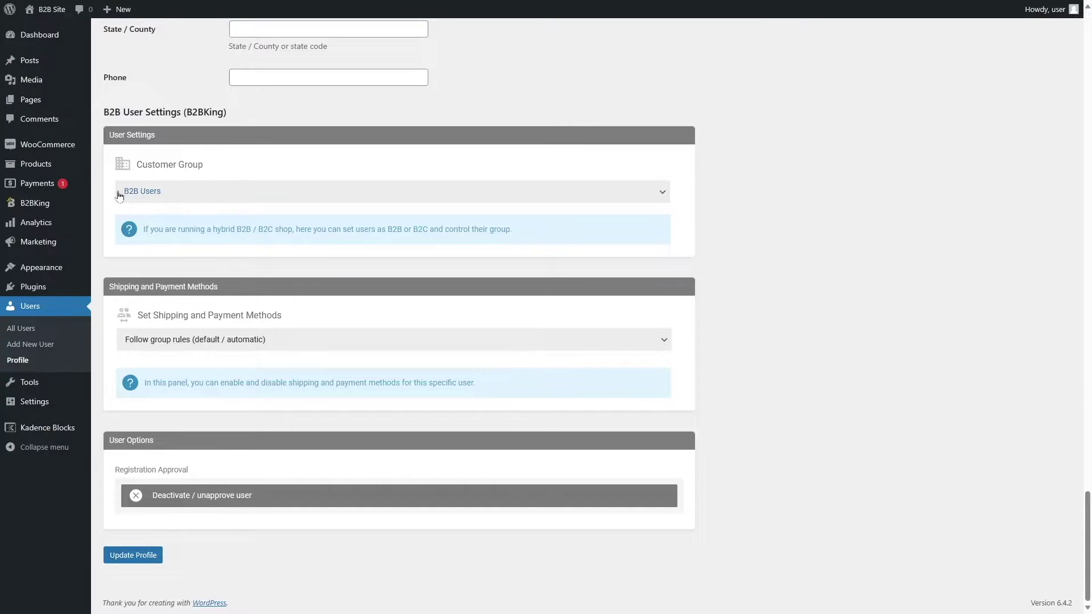
{"action": "left_click", "coordinate": [135, 556]}
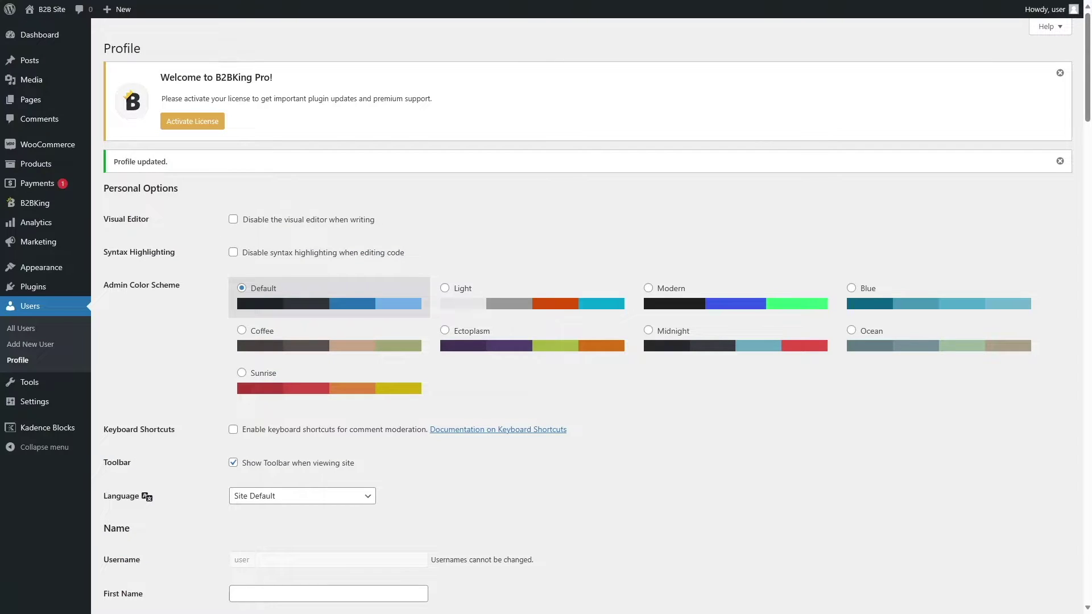
Open the business groups list to check the number of users in each group.
{"action": "mouse_move", "coordinate": [44, 206]}
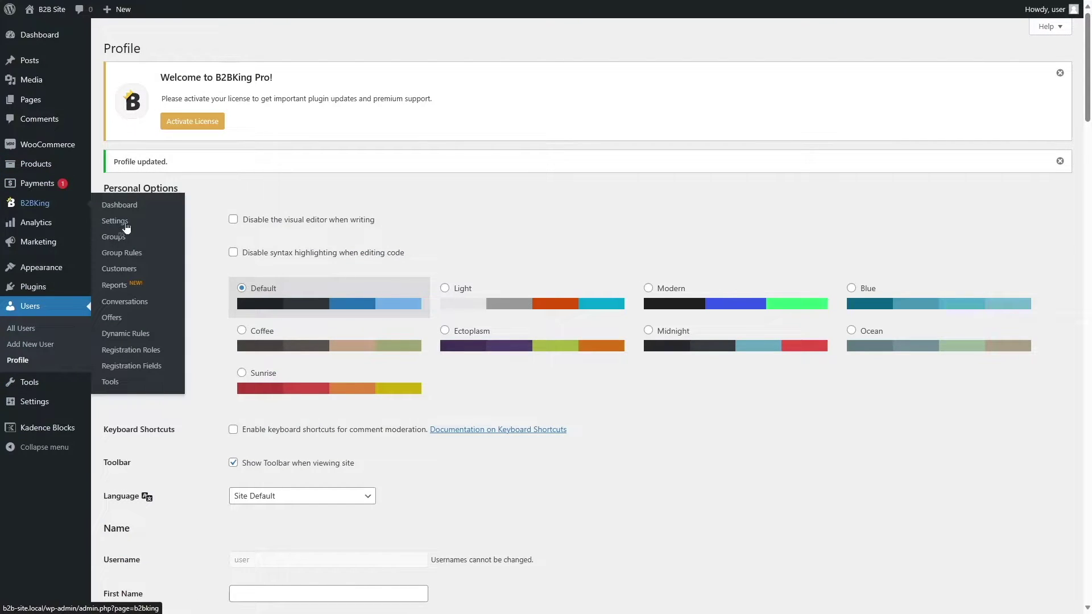
{"action": "left_click", "coordinate": [130, 242]}
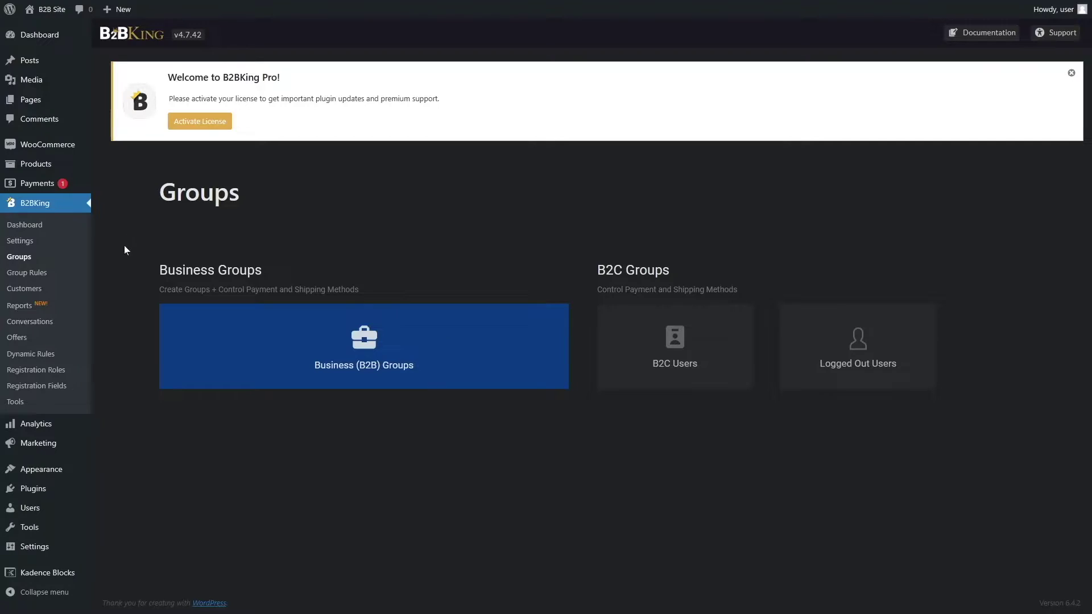
{"action": "left_click", "coordinate": [288, 377]}
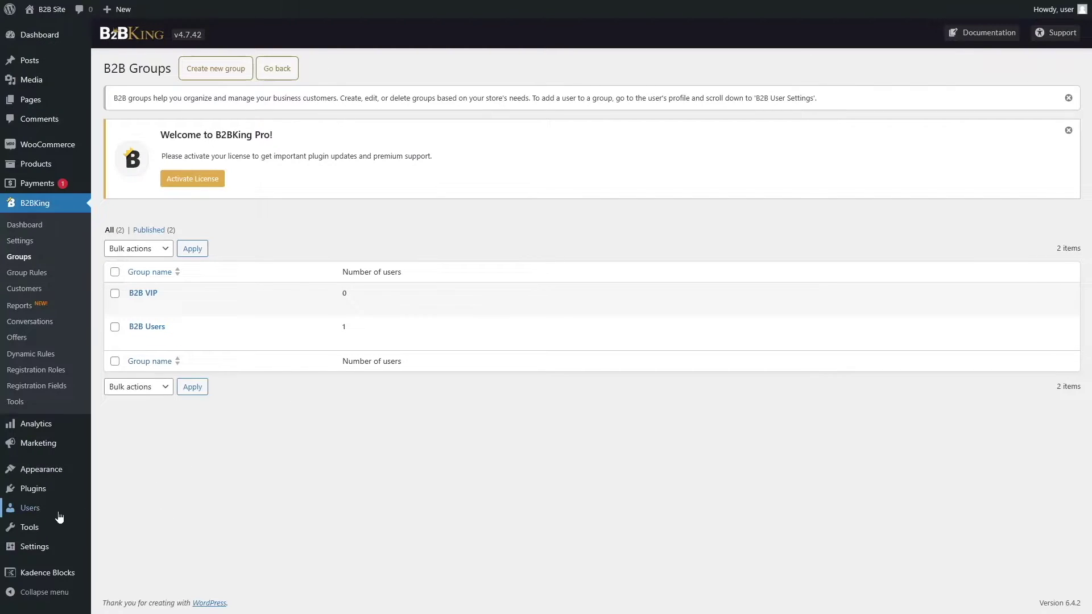
Add a Subscriber with username, e-mail, name and weak account password confirmed, assign the B2B VIP customer group, and check the business groups list.
{"action": "mouse_move", "coordinate": [59, 517]}
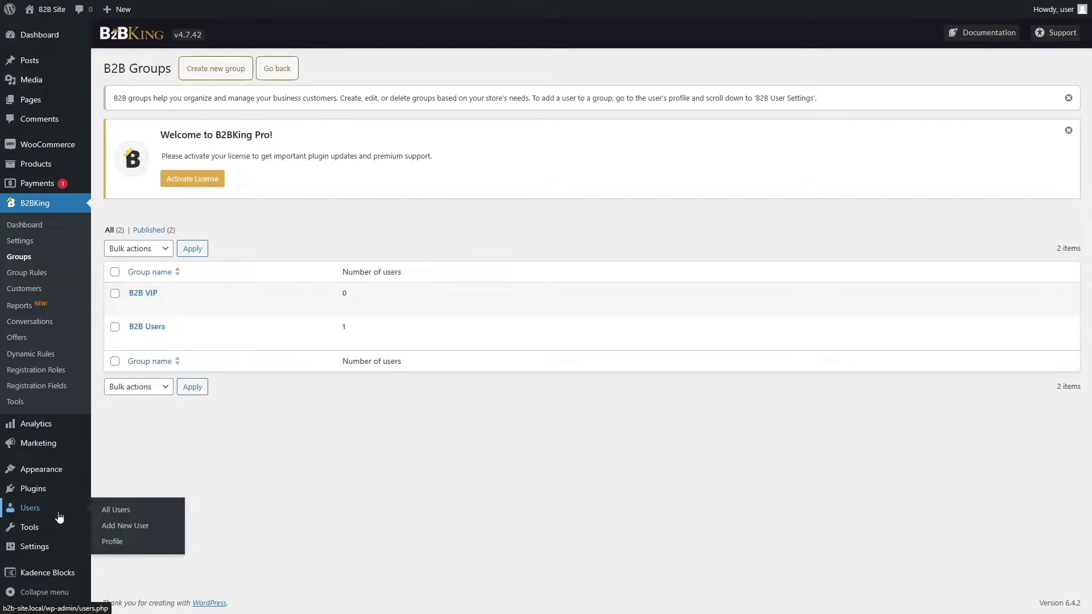
{"action": "left_click", "coordinate": [135, 529]}
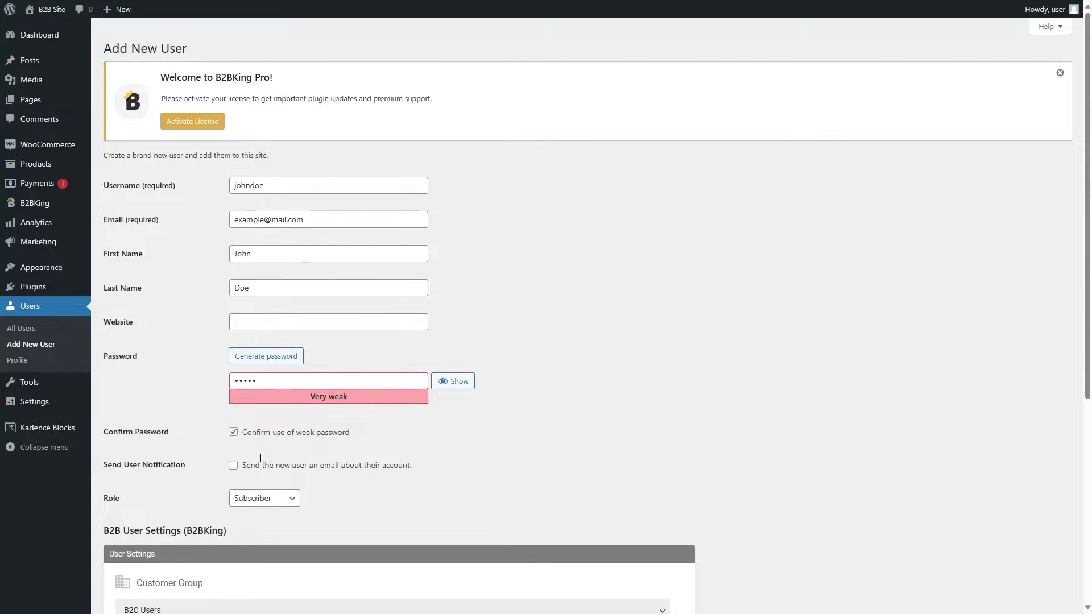
{"action": "scroll", "coordinate": [214, 300], "scroll_direction": "down", "scroll_amount": 5}
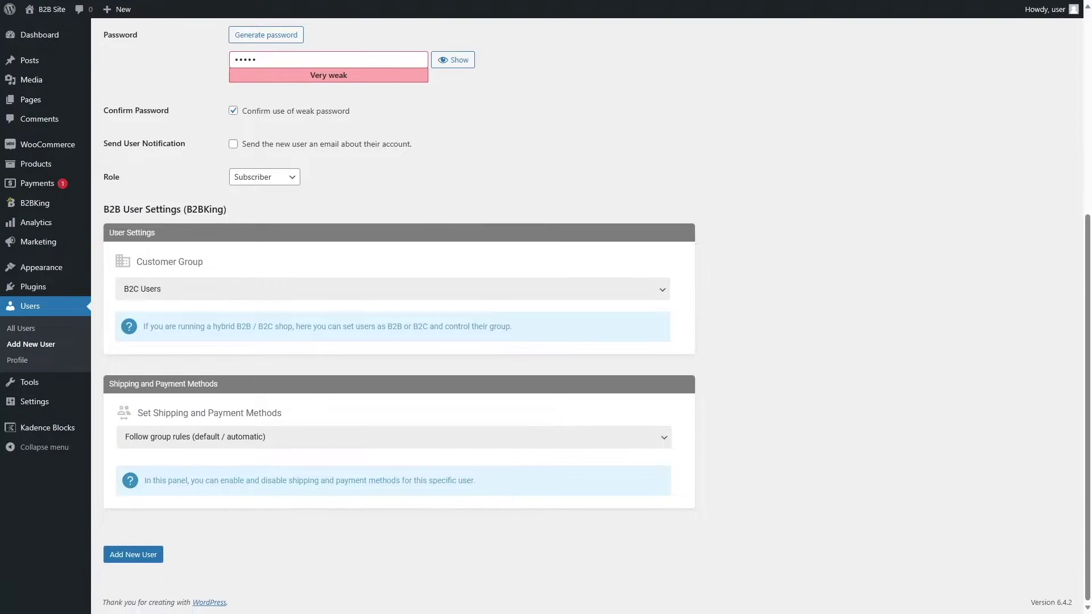
{"action": "left_click", "coordinate": [213, 296]}
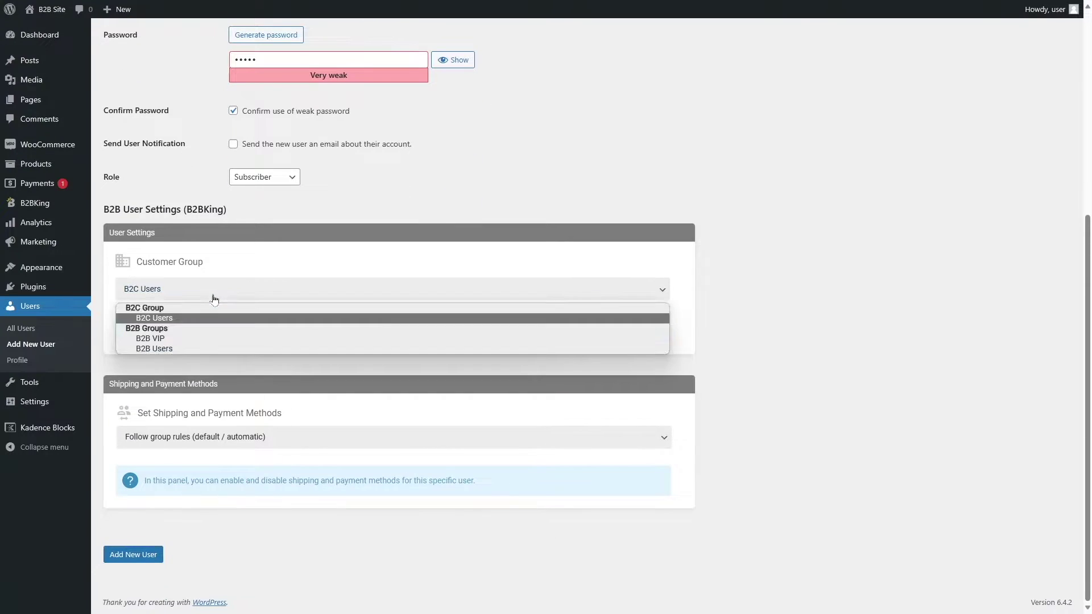
{"action": "left_click", "coordinate": [163, 339]}
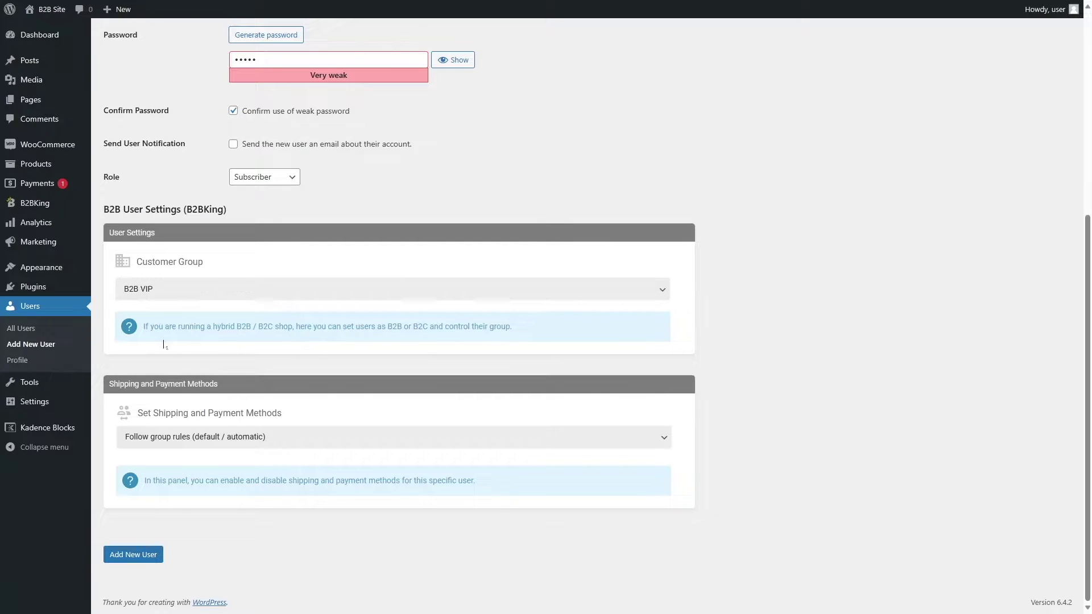
{"action": "left_click", "coordinate": [136, 555]}
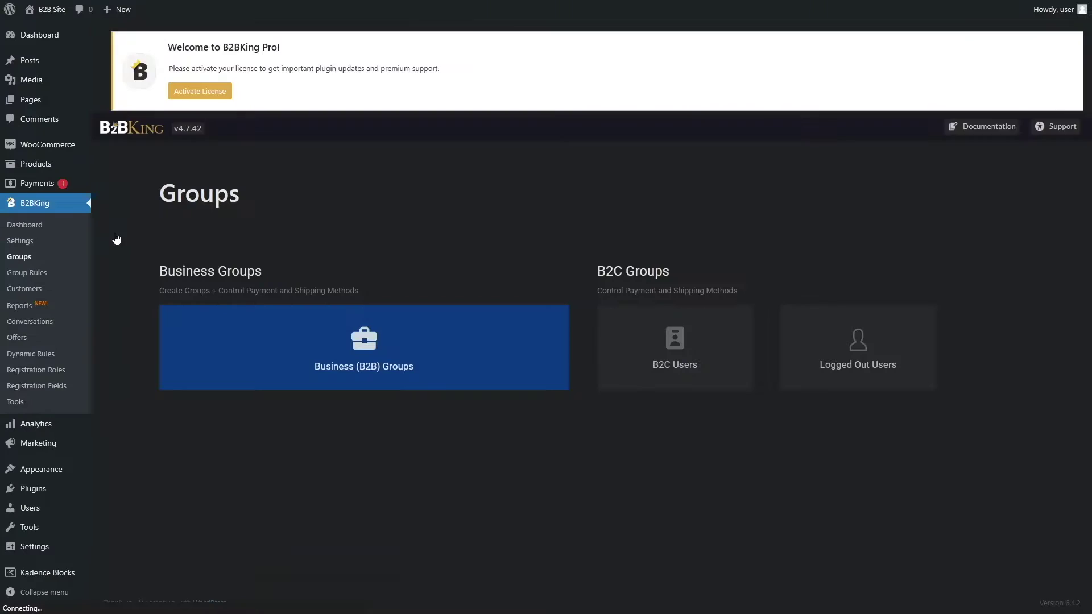
{"action": "left_click", "coordinate": [380, 342]}
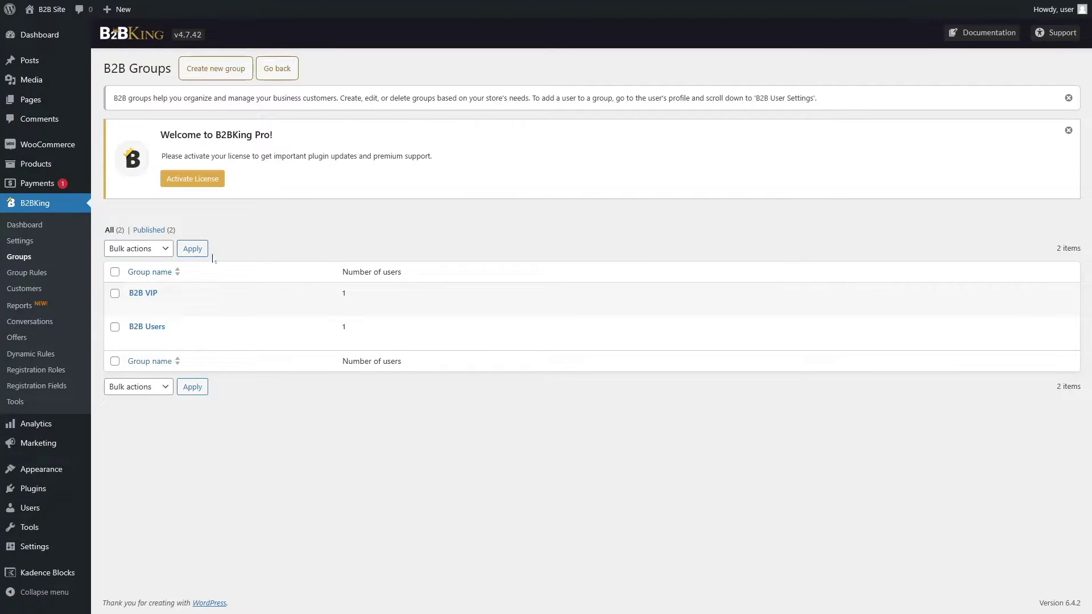
Start a new group rule titled "B2B users to VIP B2B users".
{"action": "left_click", "coordinate": [23, 273]}
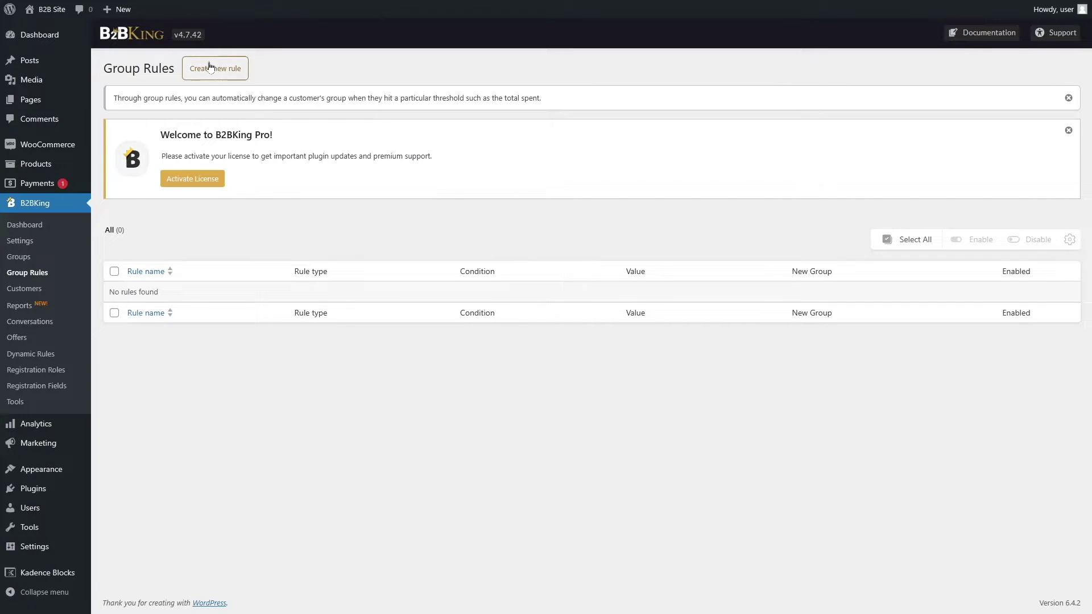
{"action": "left_click", "coordinate": [227, 73]}
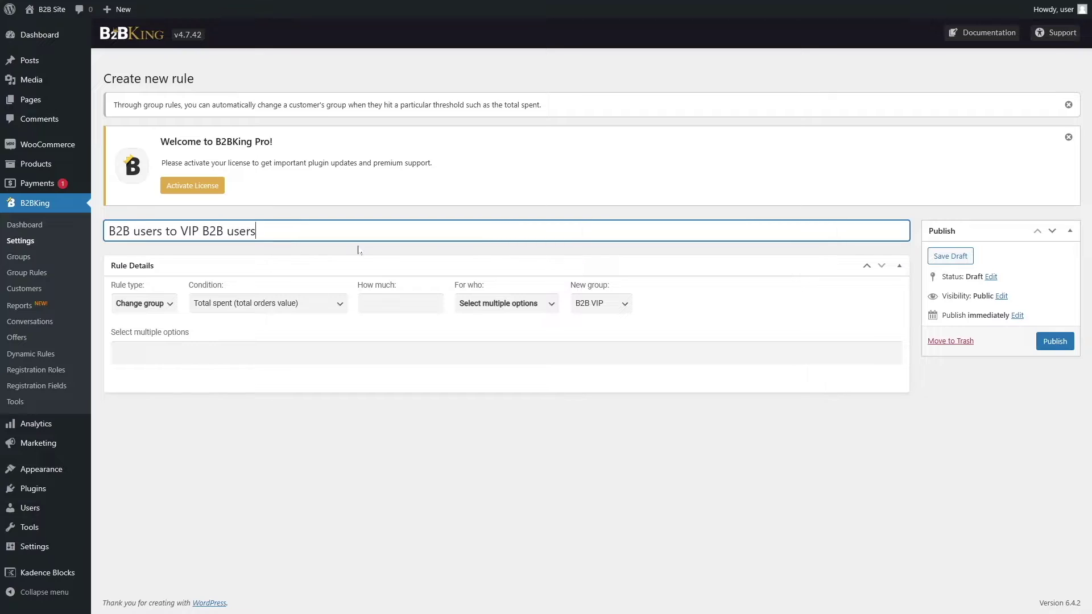
{"action": "left_click", "coordinate": [316, 249]}
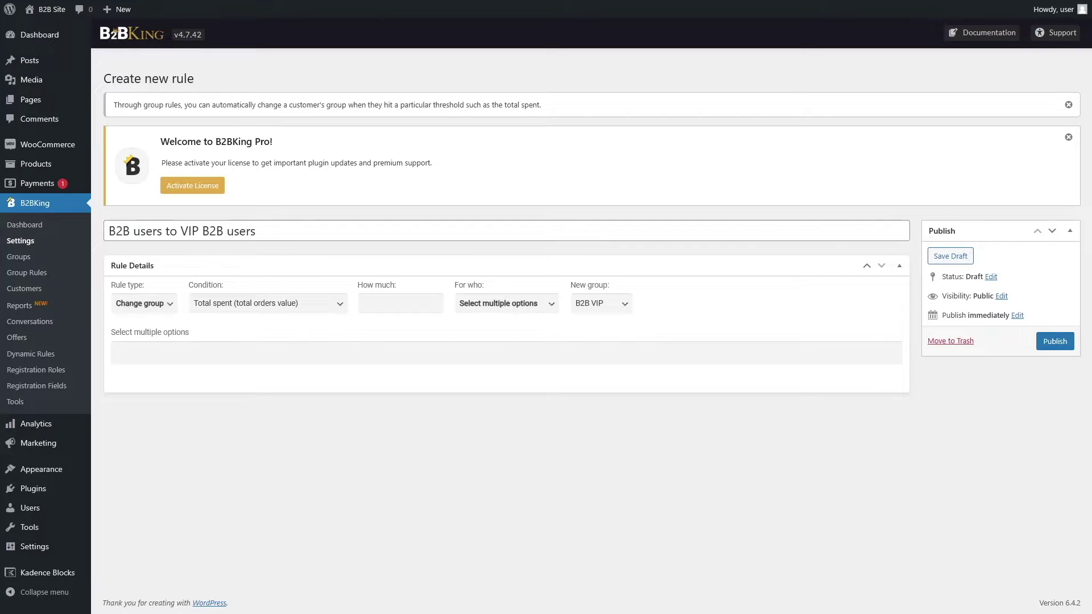
Set the rule to change B2B Users to the B2B VIP group when total spent reaches 75000, and publish it.
{"action": "left_click", "coordinate": [142, 304]}
{"action": "left_click", "coordinate": [154, 329]}
{"action": "left_click", "coordinate": [211, 309]}
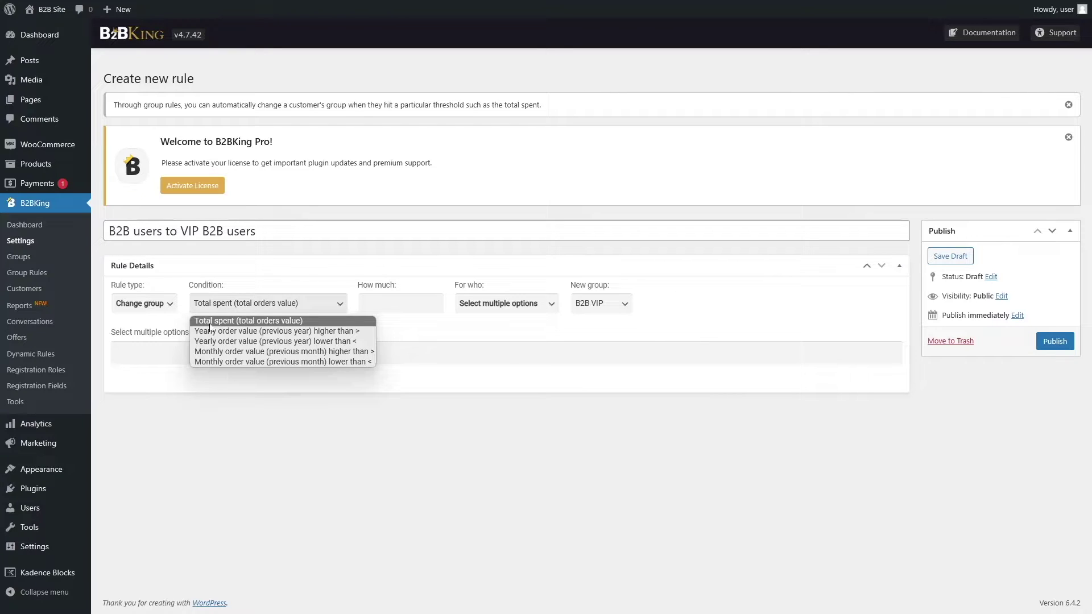
{"action": "left_click", "coordinate": [289, 324]}
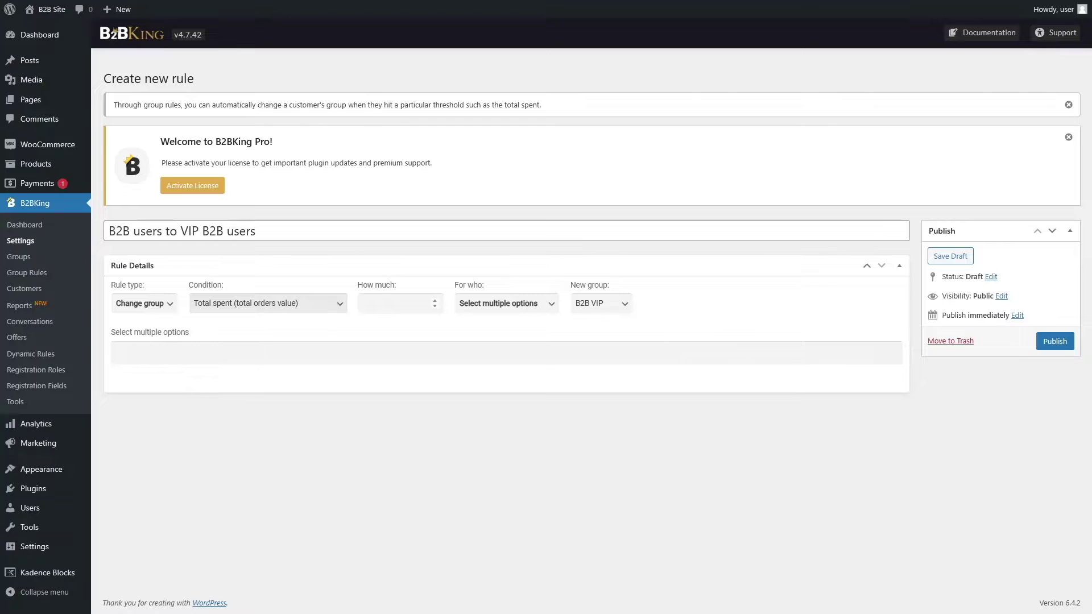
{"action": "type", "text": "75000"}
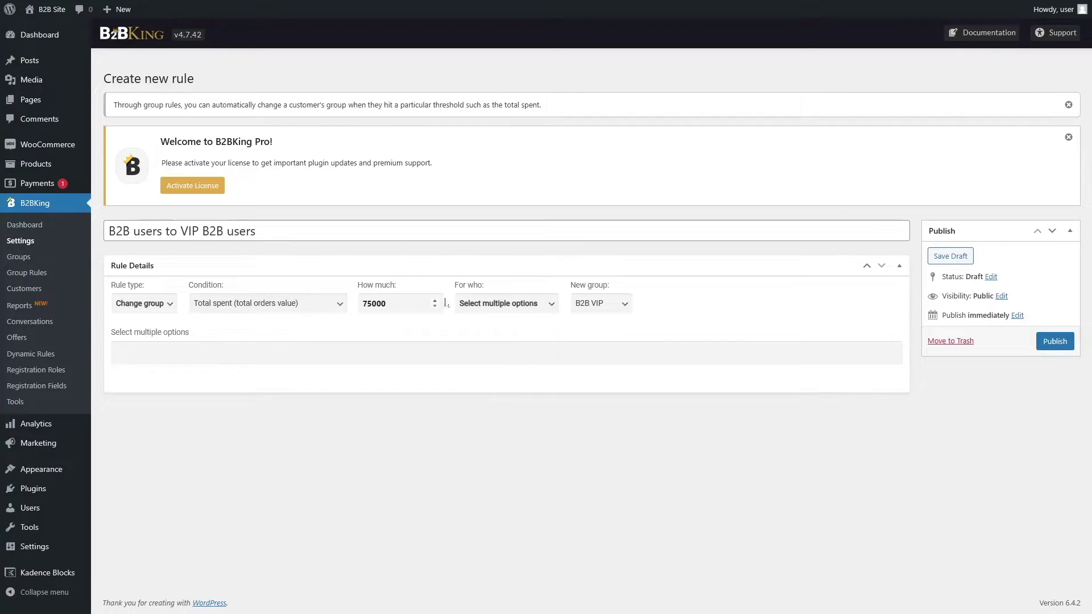
{"action": "left_click", "coordinate": [496, 310]}
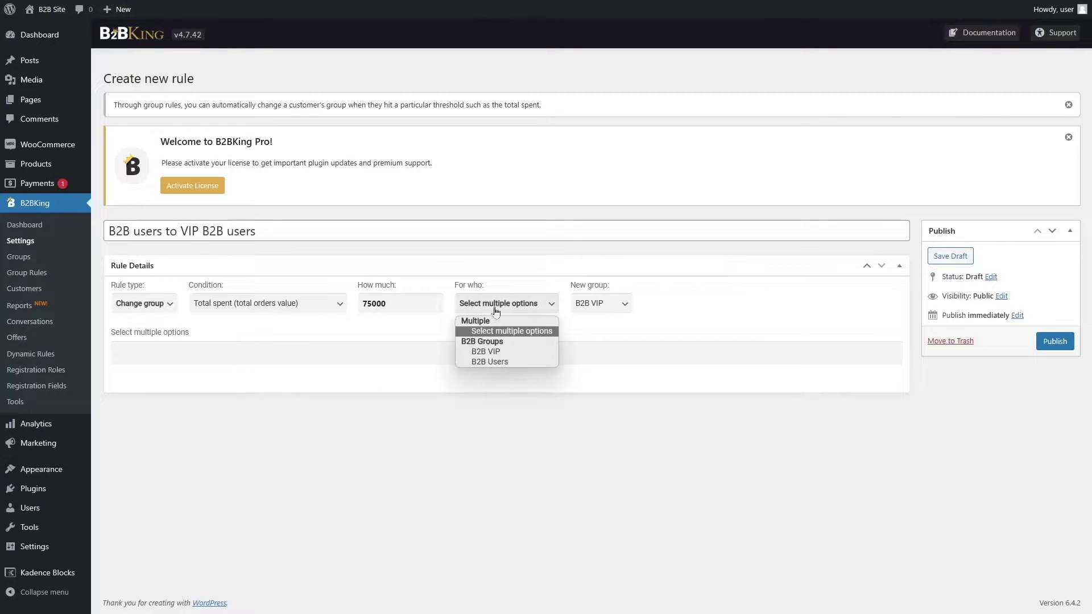
{"action": "left_click", "coordinate": [498, 363]}
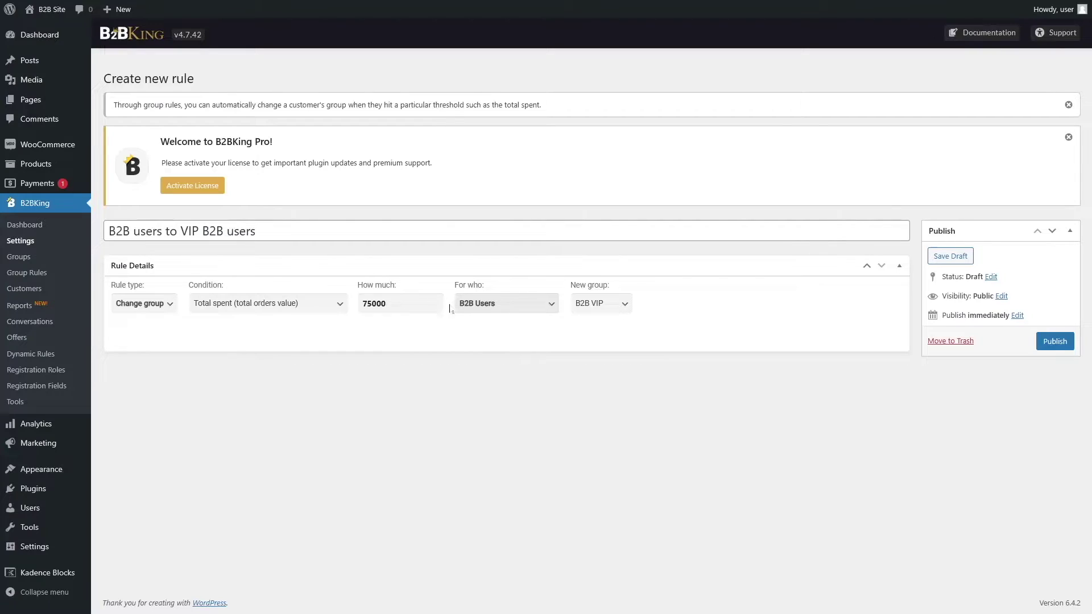
{"action": "left_click", "coordinate": [600, 303]}
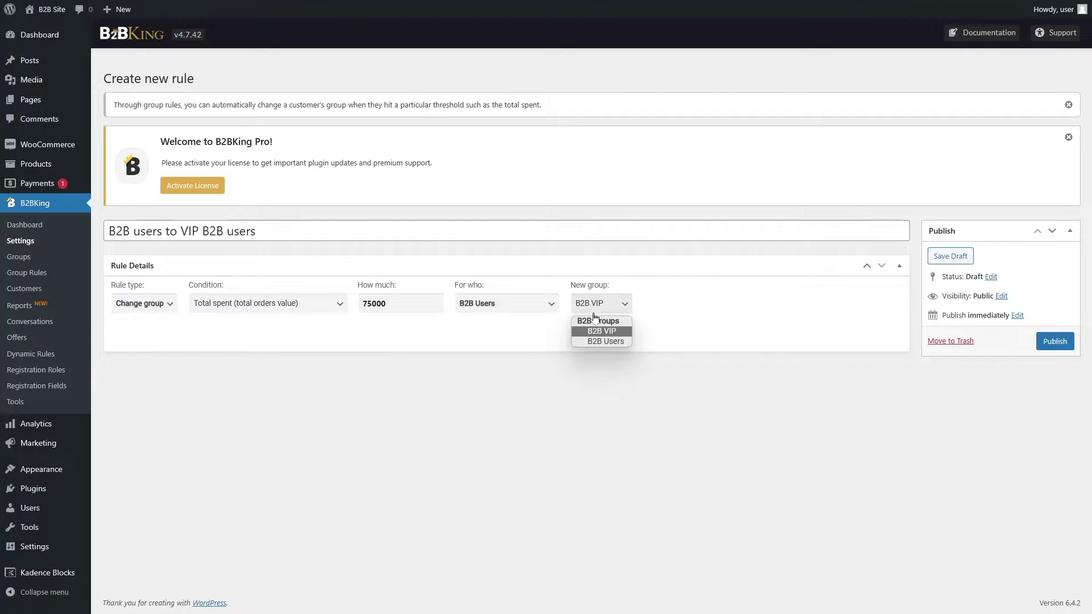
{"action": "left_click", "coordinate": [602, 333]}
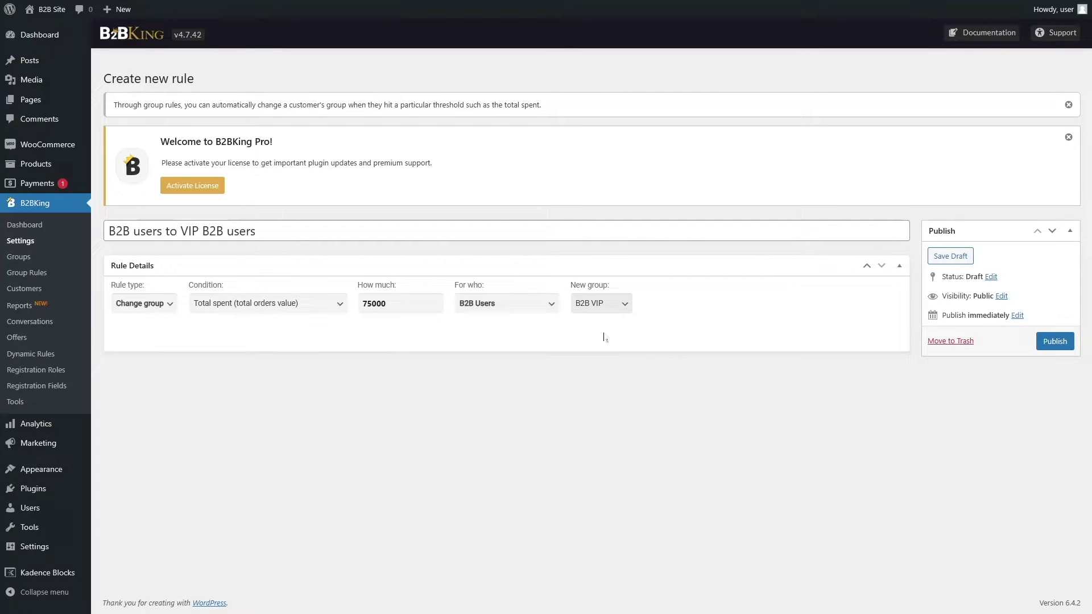
{"action": "left_click", "coordinate": [1054, 342]}
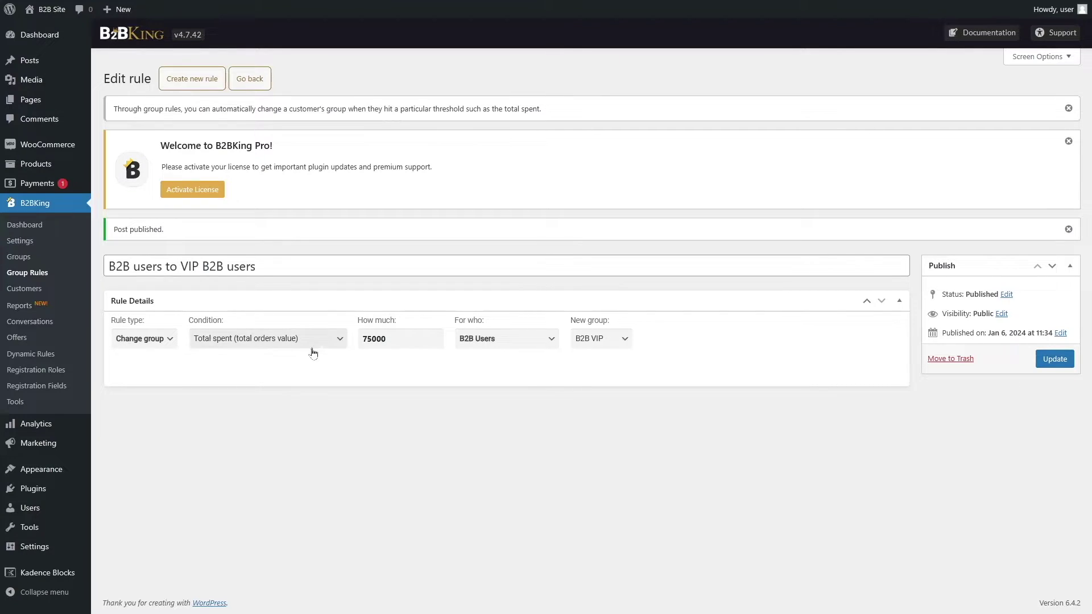
Review the published rule's amount and condition, and return to the group rules list.
{"action": "double_click", "coordinate": [374, 339]}
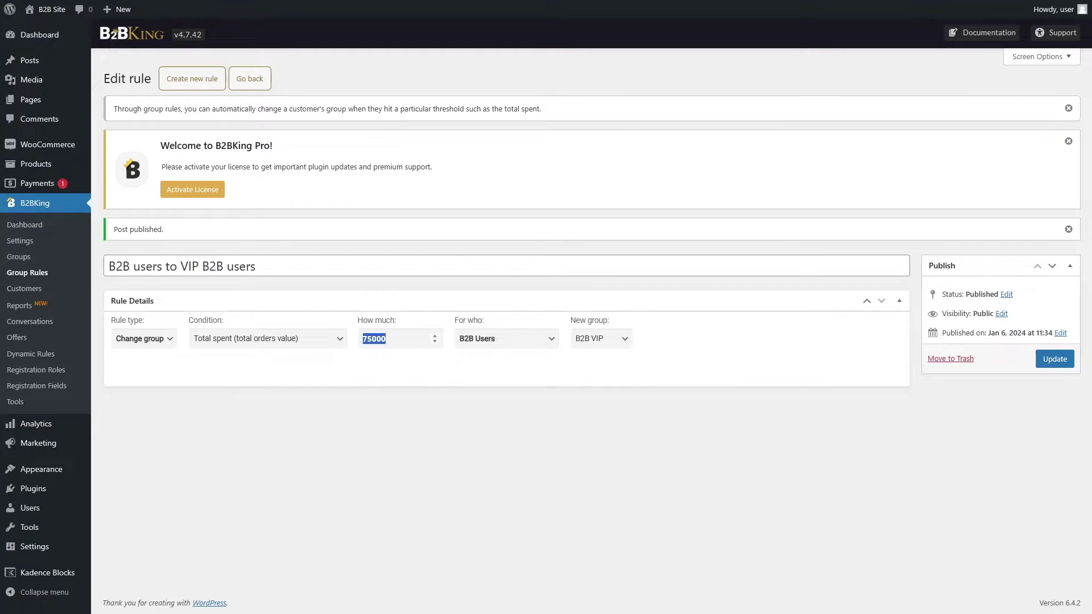
{"action": "left_click", "coordinate": [319, 339]}
{"action": "left_click", "coordinate": [387, 457]}
{"action": "left_click", "coordinate": [252, 84]}
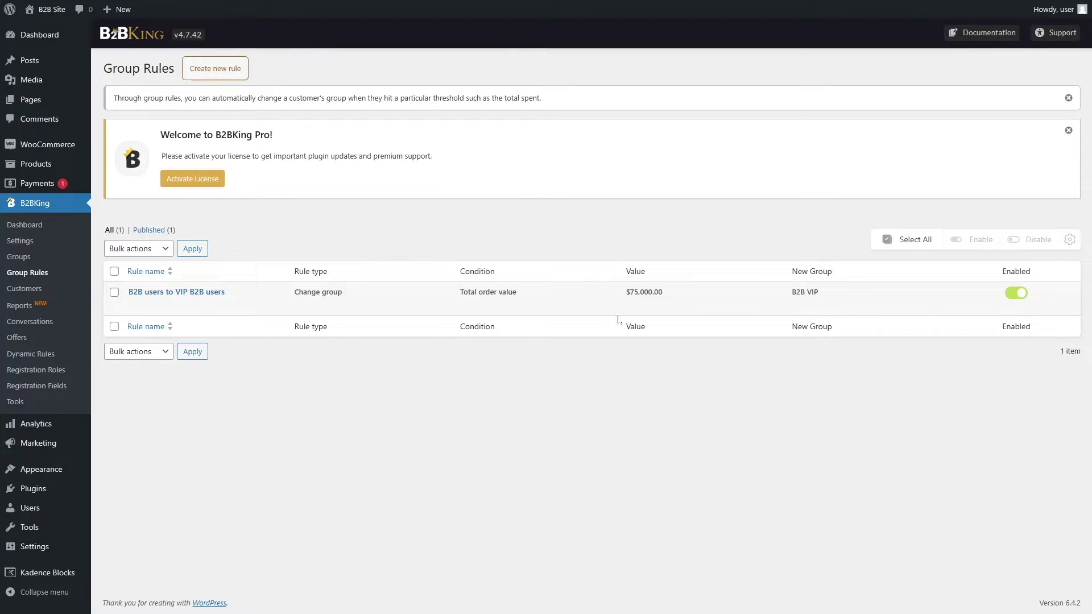
Turn off All Products Visible in the B2BKing access restriction settings and save the settings.
{"action": "left_click", "coordinate": [29, 245]}
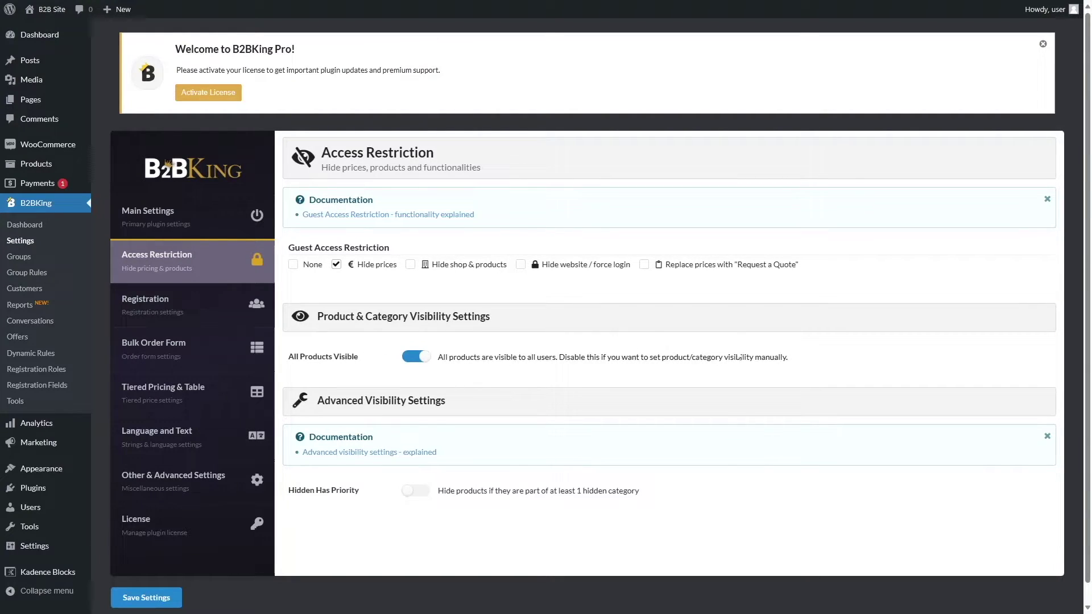
{"action": "left_click", "coordinate": [412, 362]}
{"action": "left_click", "coordinate": [166, 602]}
Visit the live site and check which products the Shop page shows.
{"action": "mouse_move", "coordinate": [51, 13]}
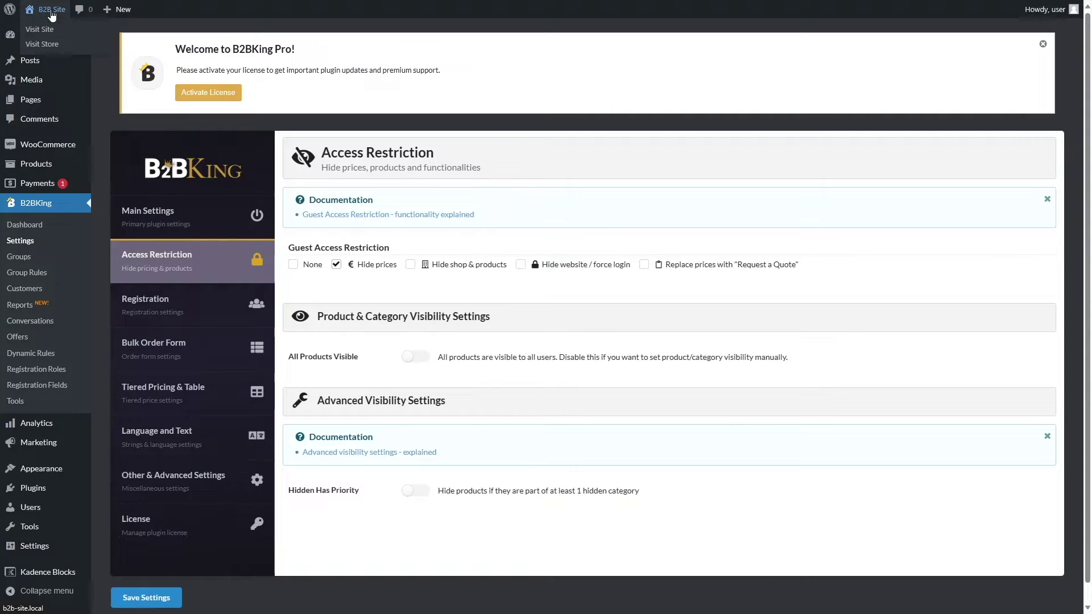
{"action": "left_click", "coordinate": [63, 31]}
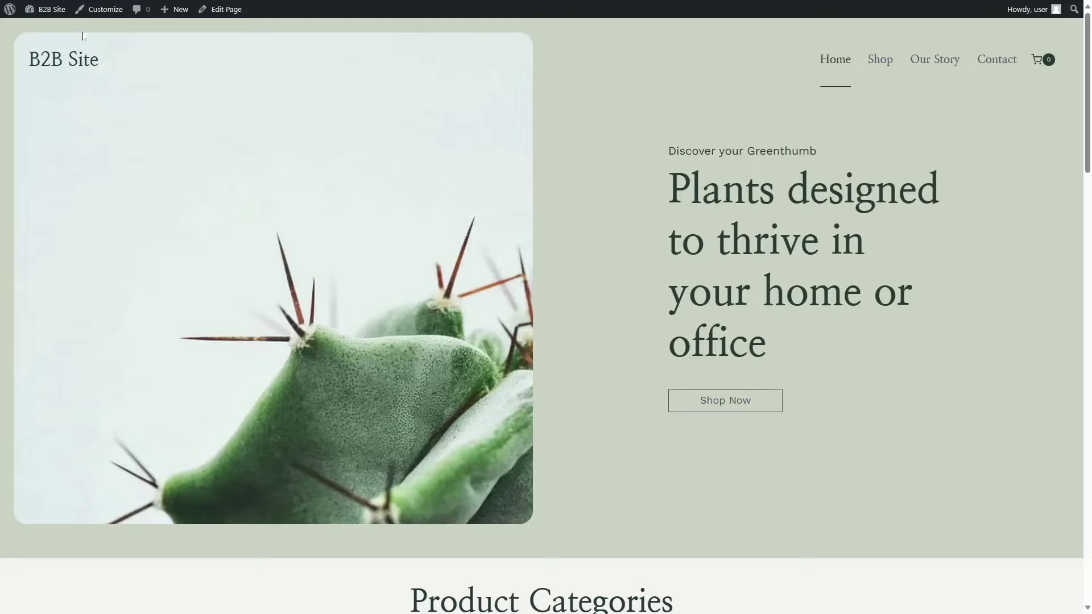
{"action": "left_click", "coordinate": [870, 62]}
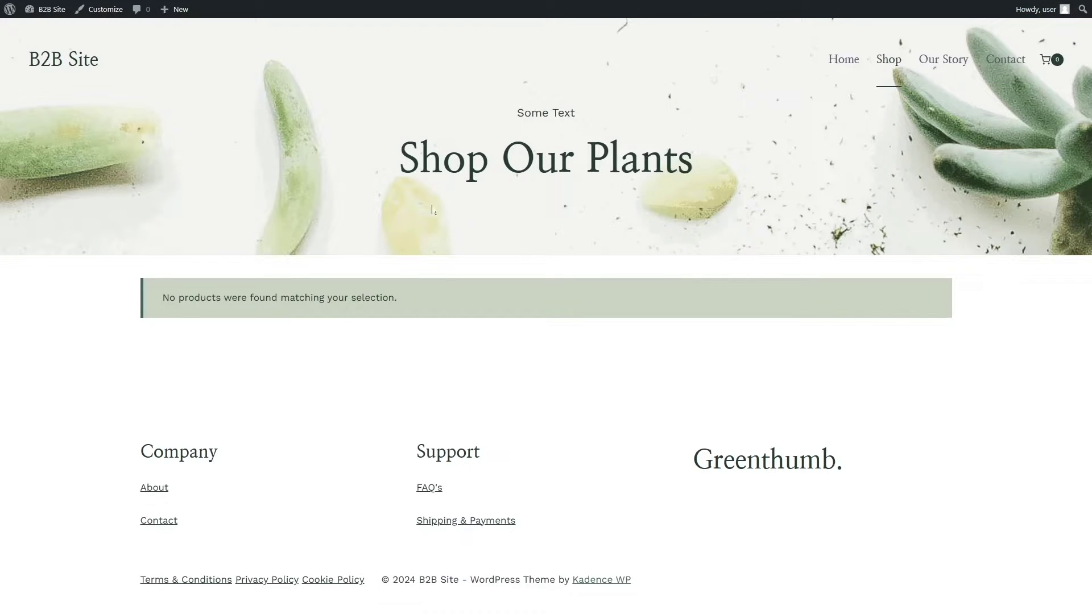
Return to the admin dashboard and open the Button Fern product for editing.
{"action": "mouse_move", "coordinate": [34, 9]}
{"action": "left_click", "coordinate": [29, 29]}
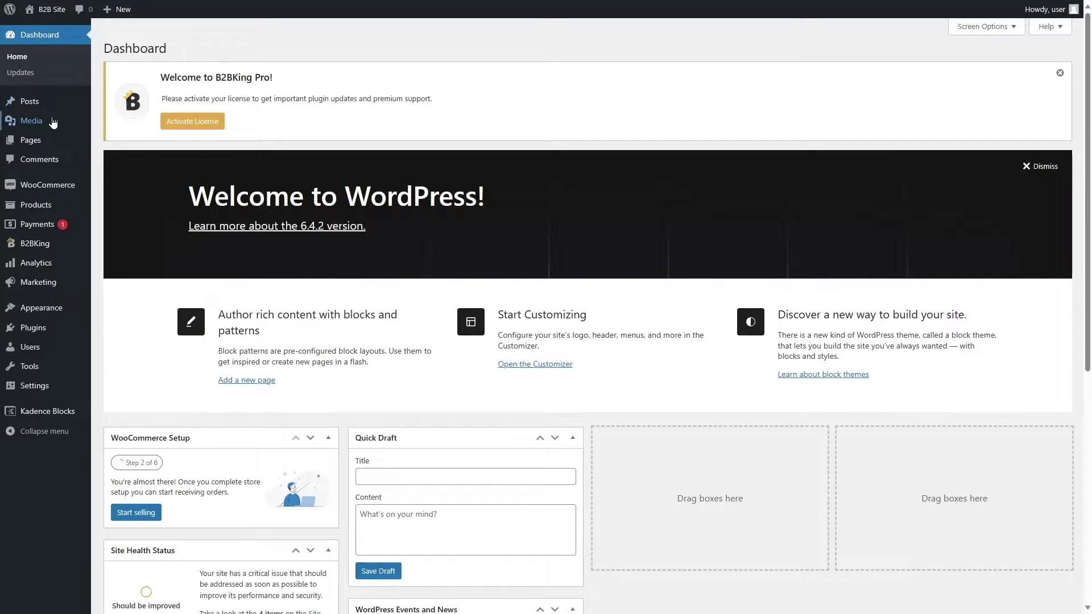
{"action": "mouse_move", "coordinate": [41, 208]}
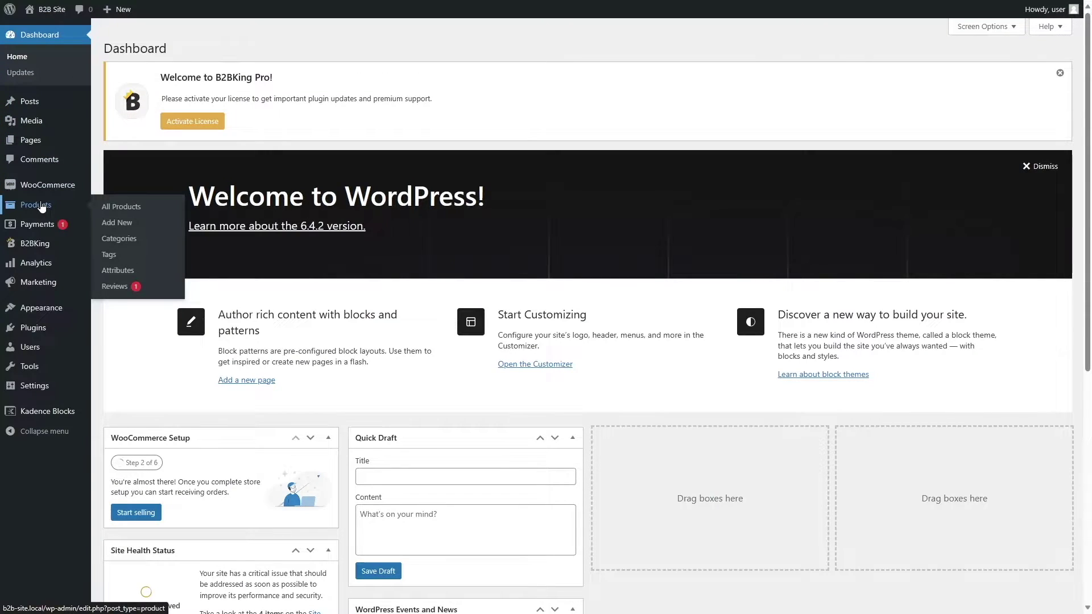
{"action": "left_click", "coordinate": [41, 208]}
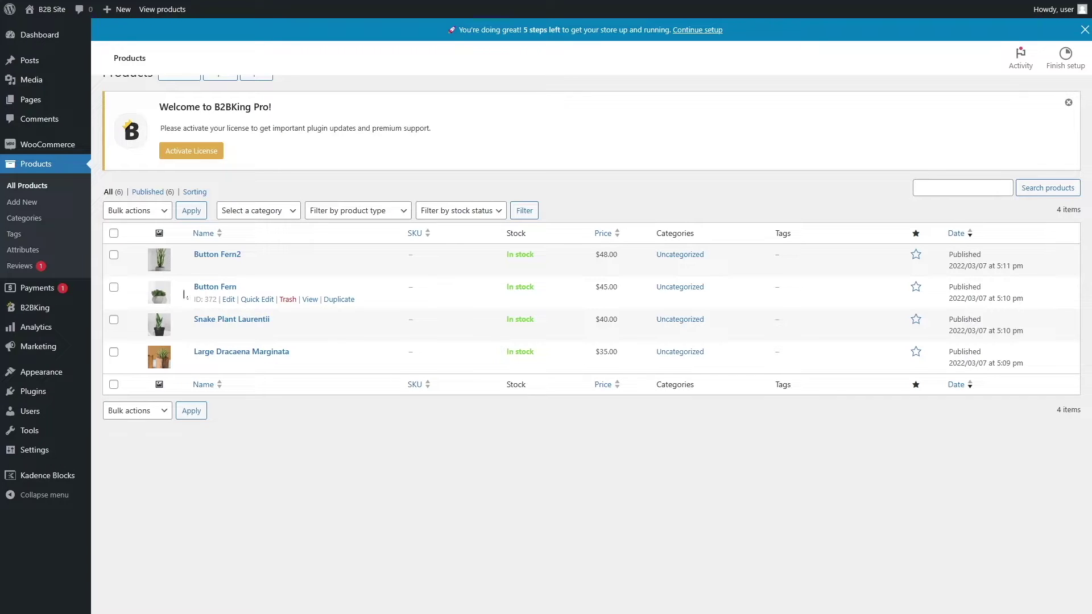
{"action": "left_click", "coordinate": [228, 299]}
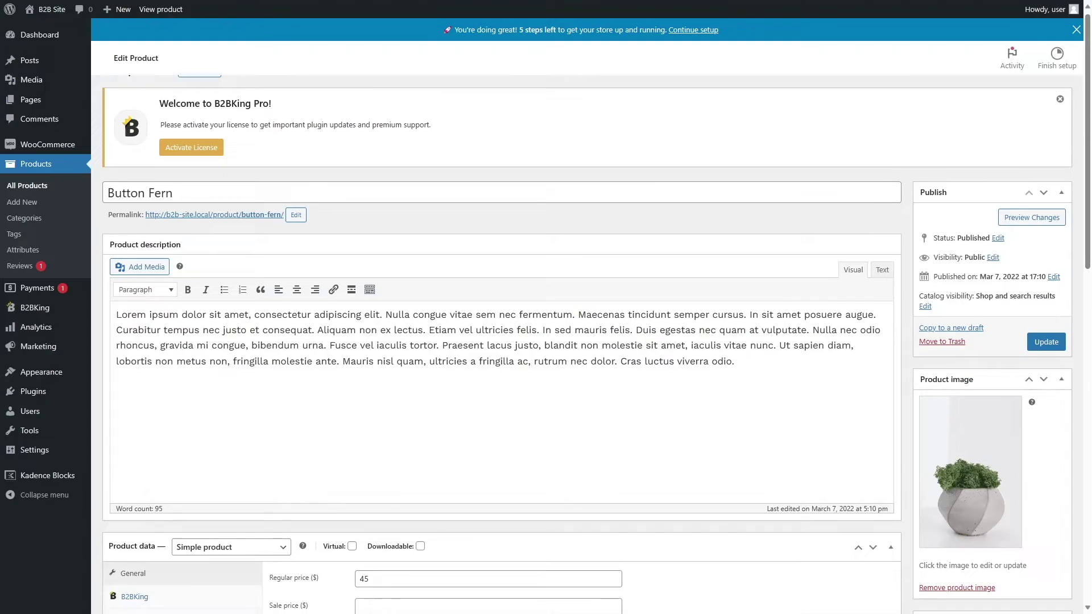
Set Button Fern's product visibility to Manual setting, allow the B2B Users and B2B VIP groups to see it, and update the product.
{"action": "scroll", "coordinate": [226, 307], "scroll_direction": "down", "scroll_amount": 10}
{"action": "scroll", "coordinate": [254, 259], "scroll_direction": "down", "scroll_amount": 3}
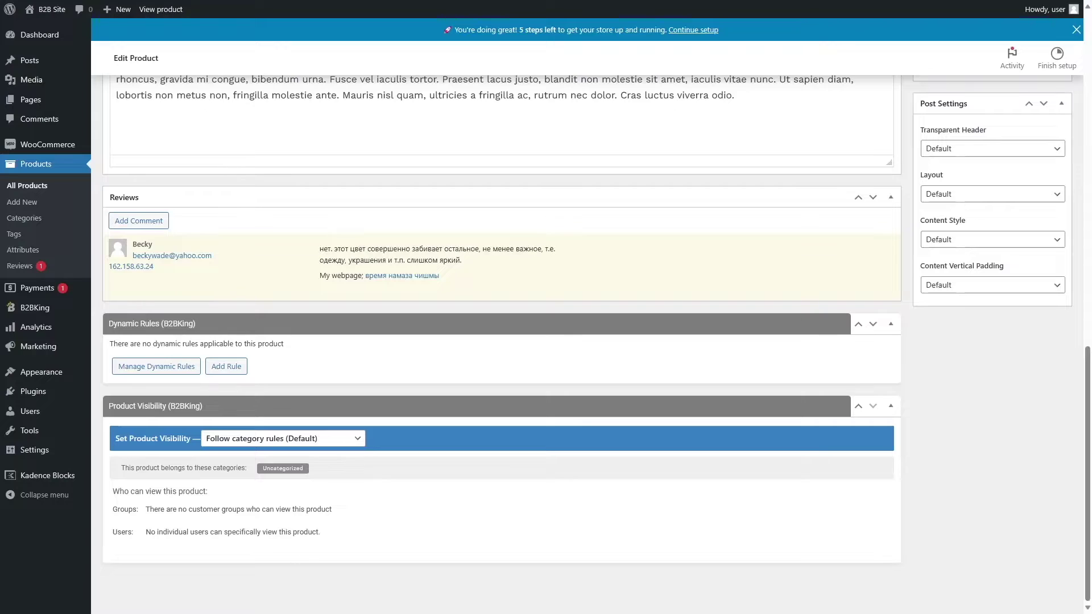
{"action": "left_click", "coordinate": [259, 439]}
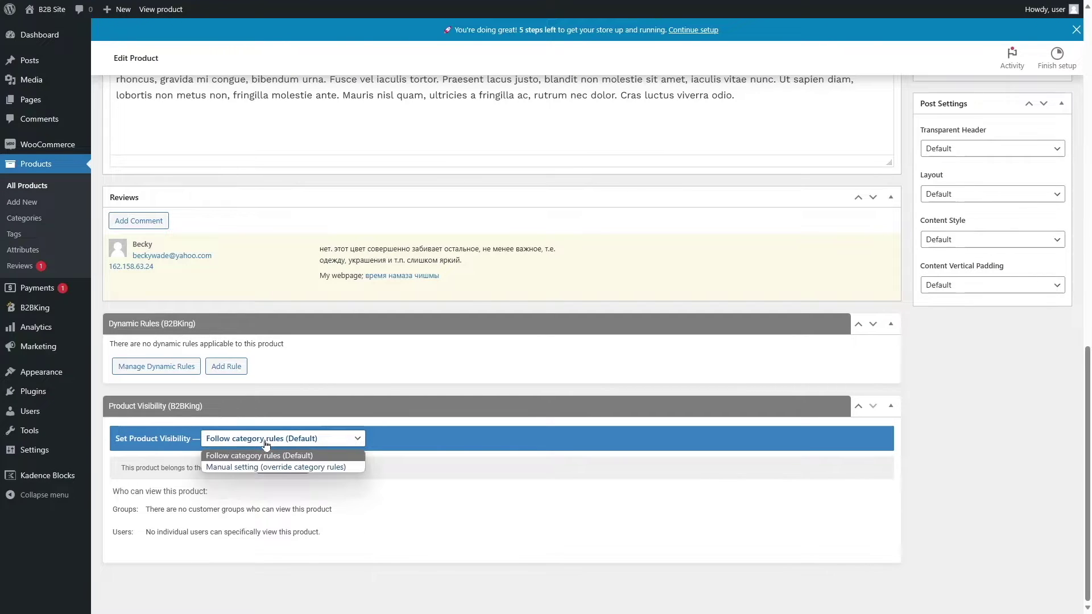
{"action": "left_click", "coordinate": [219, 470]}
{"action": "scroll", "coordinate": [219, 472], "scroll_direction": "down", "scroll_amount": 5}
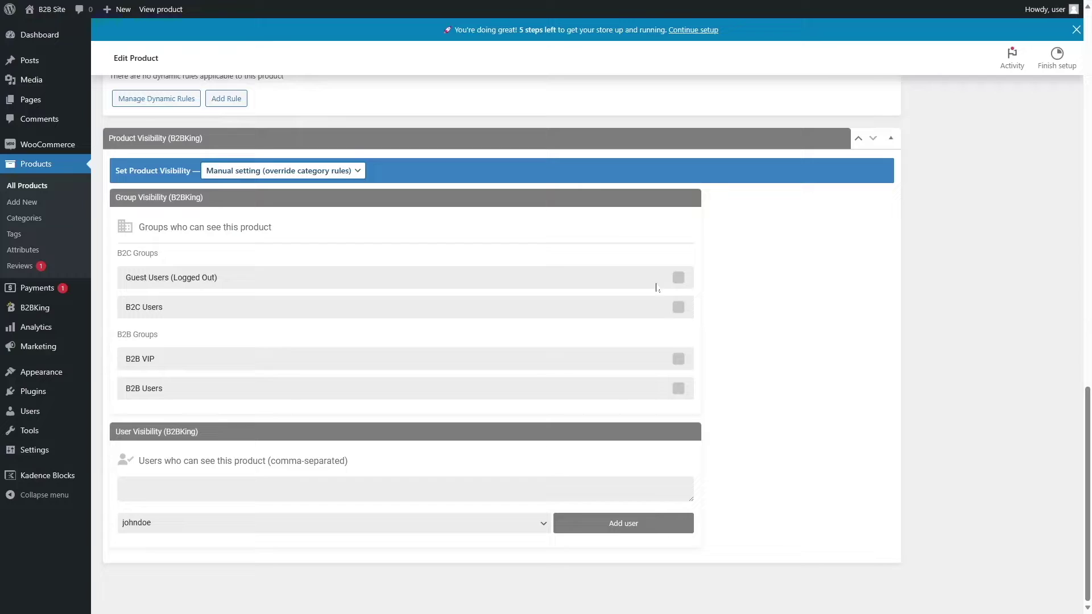
{"action": "left_click", "coordinate": [678, 388]}
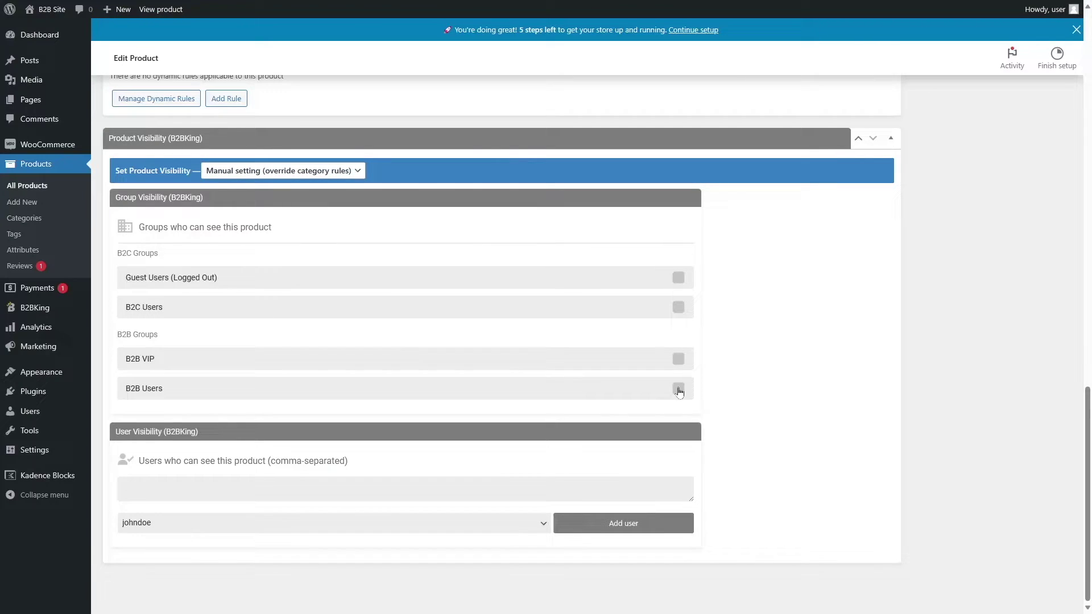
{"action": "left_click", "coordinate": [678, 359]}
{"action": "scroll", "coordinate": [387, 518], "scroll_direction": "up", "scroll_amount": 20}
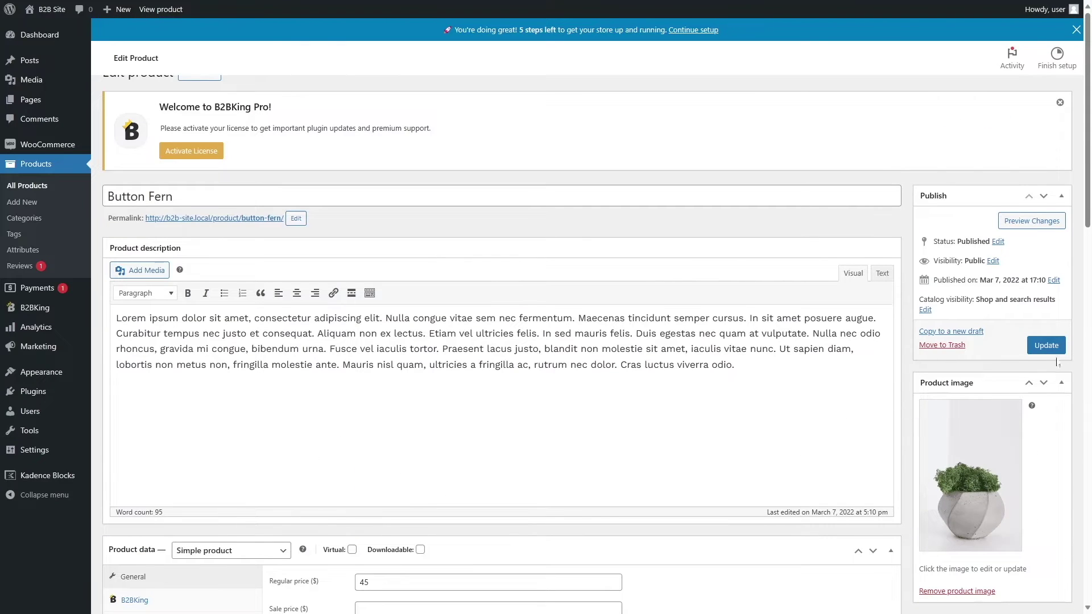
{"action": "left_click", "coordinate": [1050, 348]}
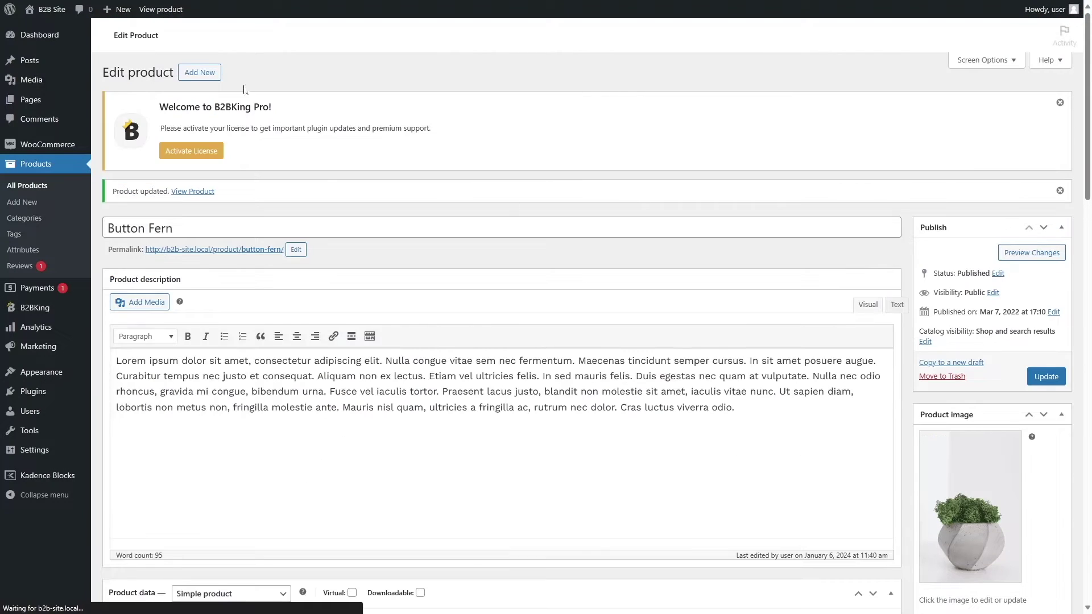
Check the product listing on the live Shop page and view the Button Fern product page.
{"action": "mouse_move", "coordinate": [54, 12]}
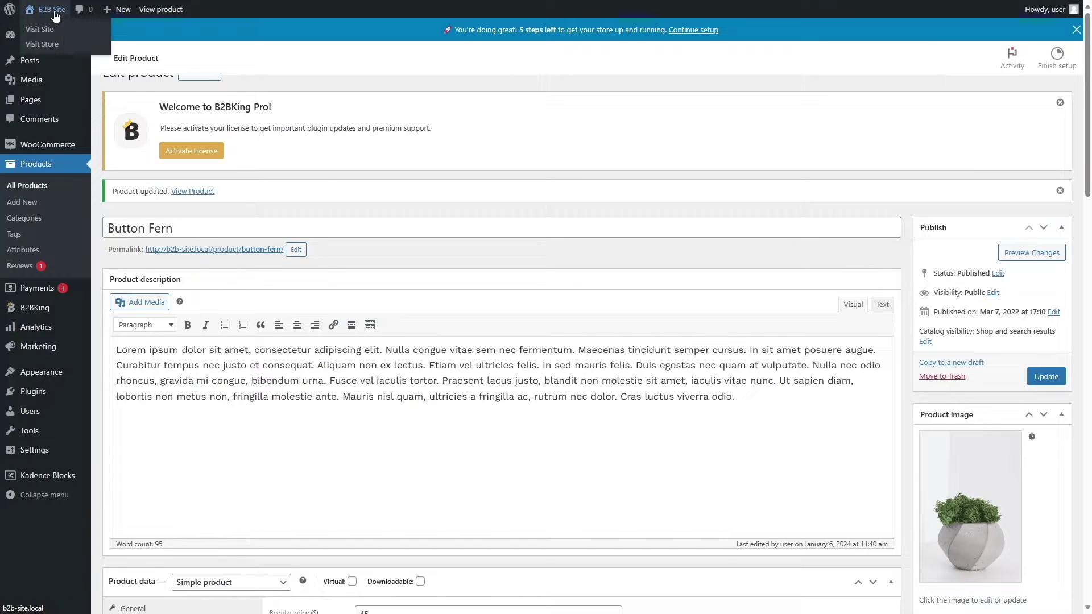
{"action": "left_click", "coordinate": [60, 29]}
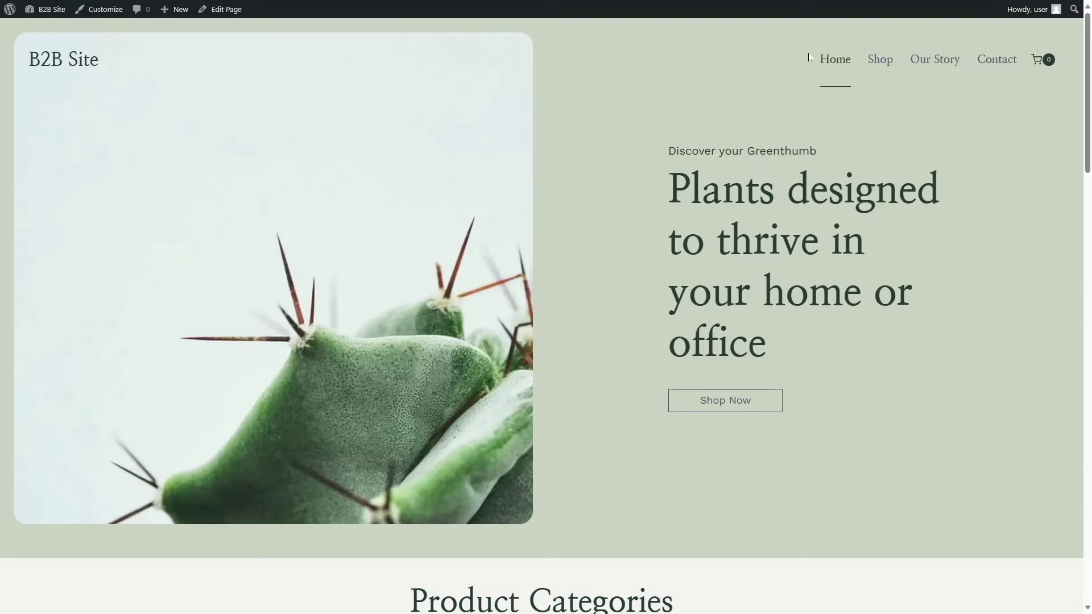
{"action": "left_click", "coordinate": [871, 59]}
{"action": "scroll", "coordinate": [237, 386], "scroll_direction": "down", "scroll_amount": 3}
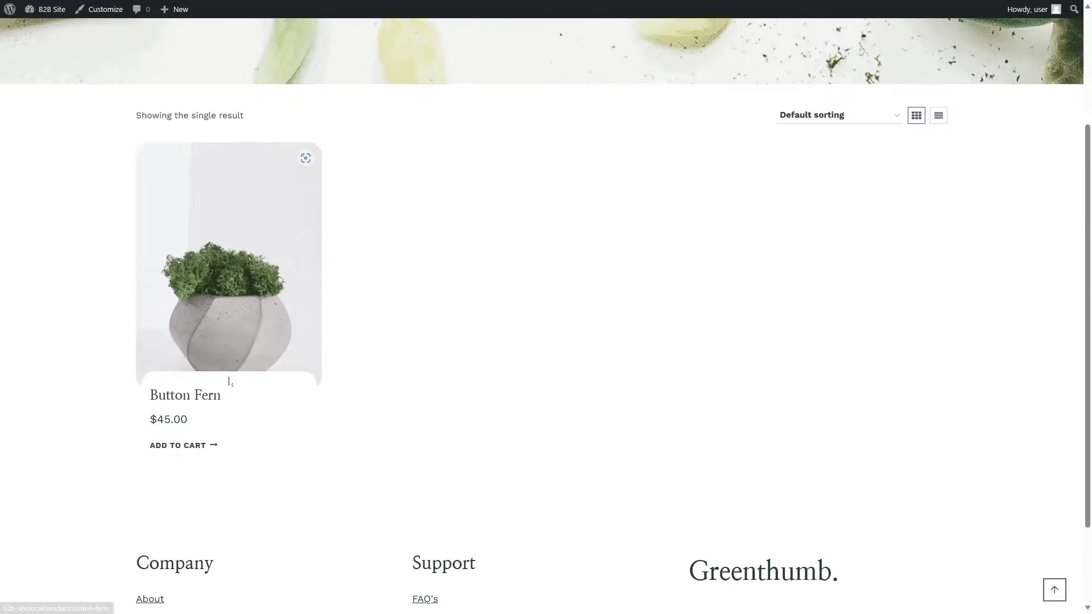
{"action": "left_click", "coordinate": [218, 248]}
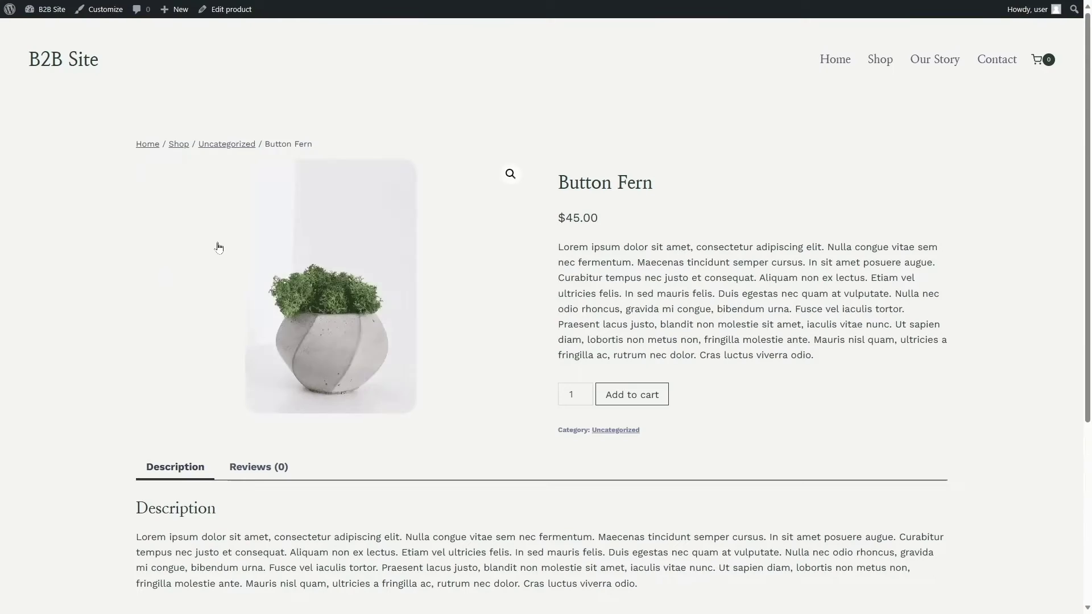
Return to the admin product list and open the Button Fern2 product for editing.
{"action": "mouse_move", "coordinate": [56, 13]}
{"action": "left_click", "coordinate": [56, 35]}
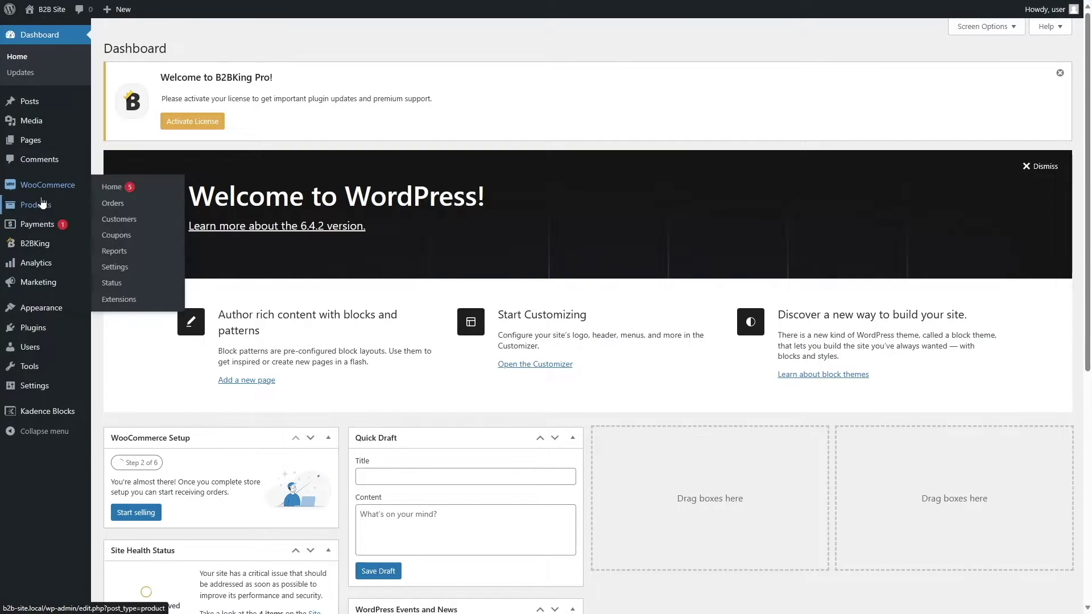
{"action": "left_click", "coordinate": [35, 205]}
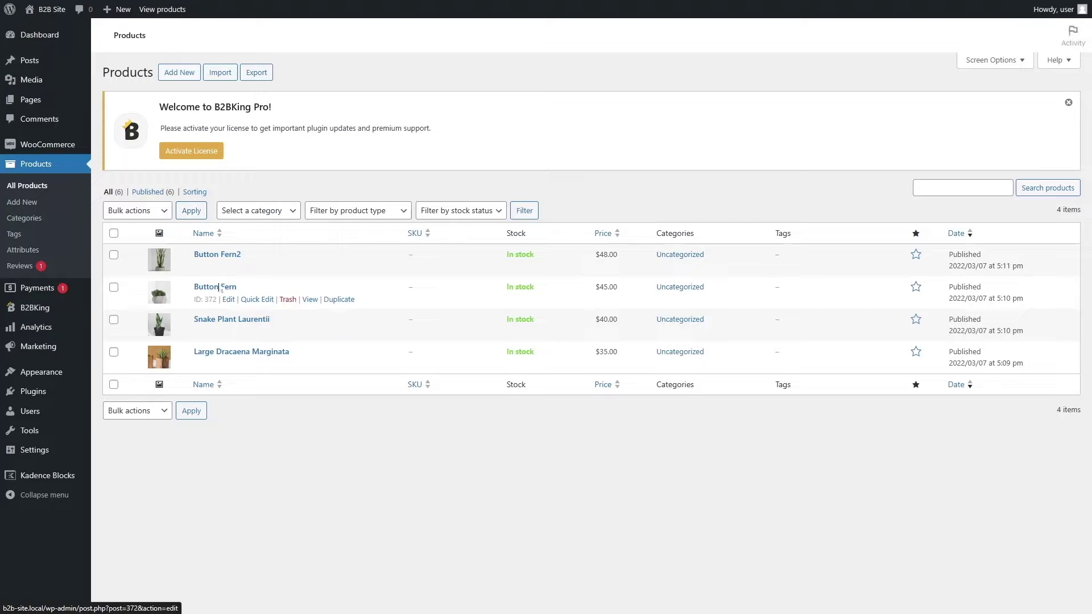
{"action": "left_click", "coordinate": [228, 300]}
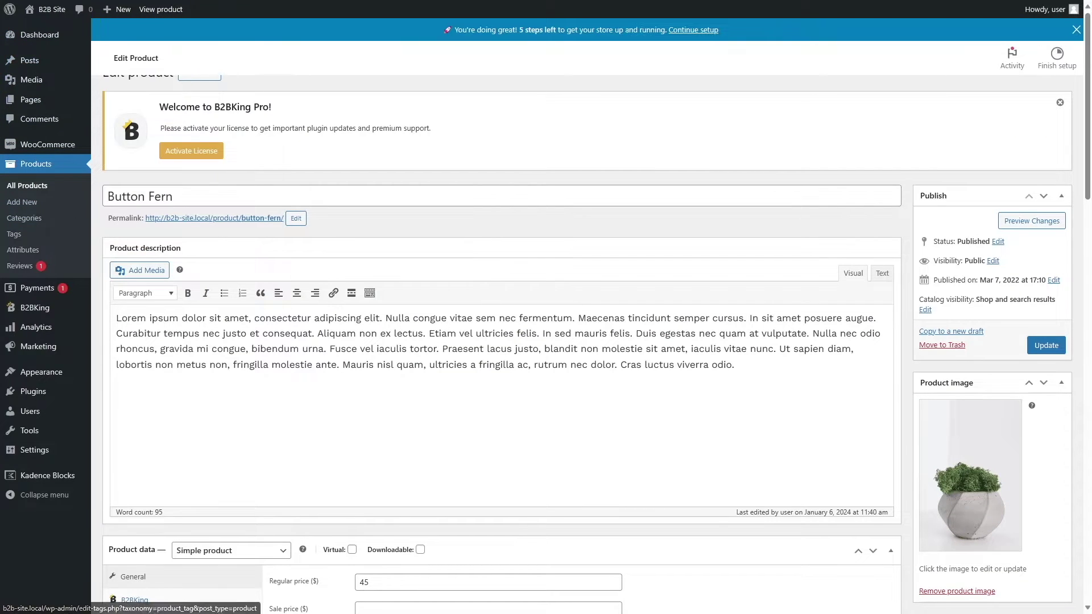
{"action": "left_click", "coordinate": [38, 191]}
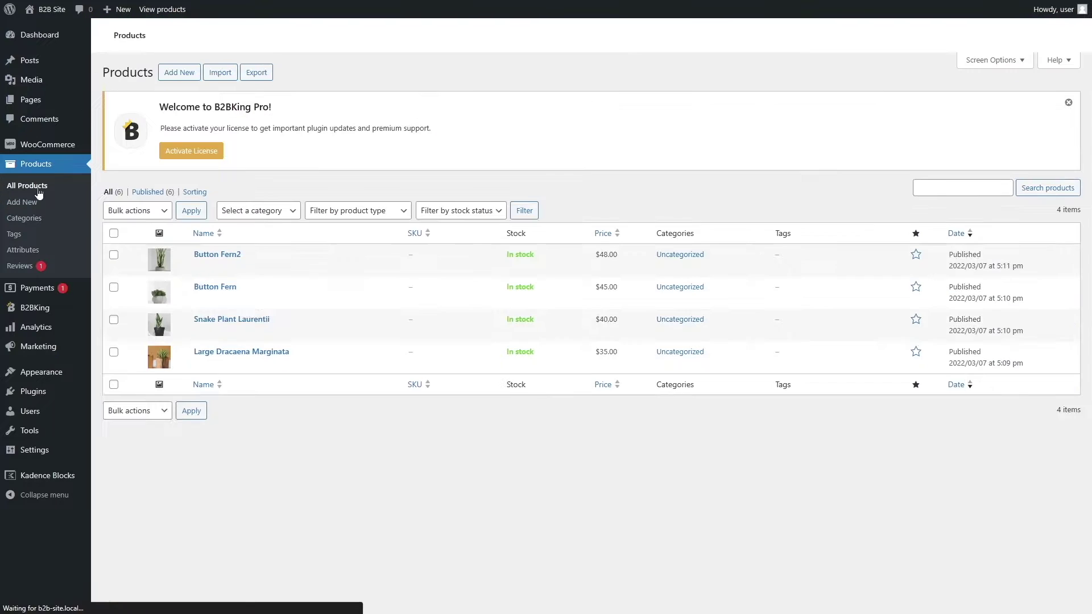
{"action": "left_click", "coordinate": [226, 268]}
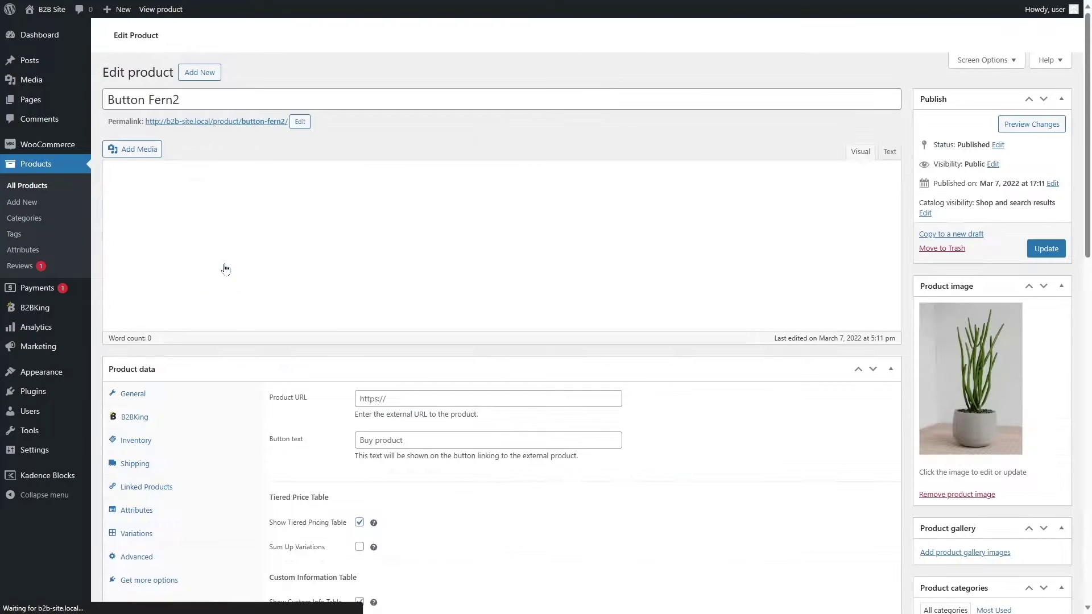
Set Button Fern2's product visibility to Manual setting, allow the B2B VIP and B2B Users groups to see it, and update the product.
{"action": "scroll", "coordinate": [334, 334], "scroll_direction": "down", "scroll_amount": 15}
{"action": "left_click", "coordinate": [273, 438]}
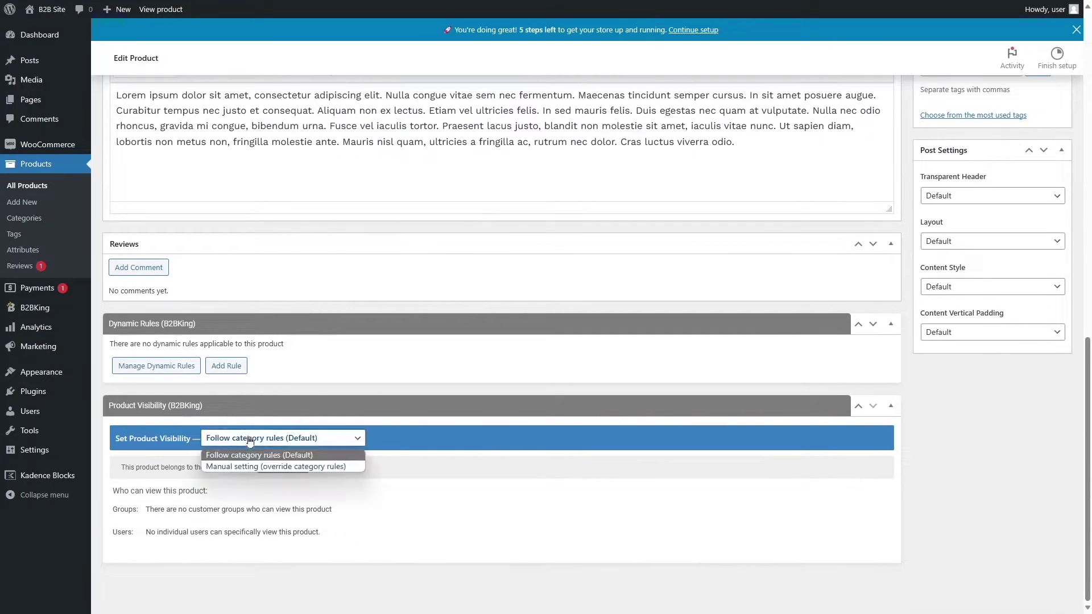
{"action": "left_click", "coordinate": [271, 464]}
{"action": "scroll", "coordinate": [182, 388], "scroll_direction": "down", "scroll_amount": 5}
{"action": "left_click", "coordinate": [678, 360]}
{"action": "left_click", "coordinate": [678, 390]}
{"action": "scroll", "coordinate": [751, 455], "scroll_direction": "up", "scroll_amount": 20}
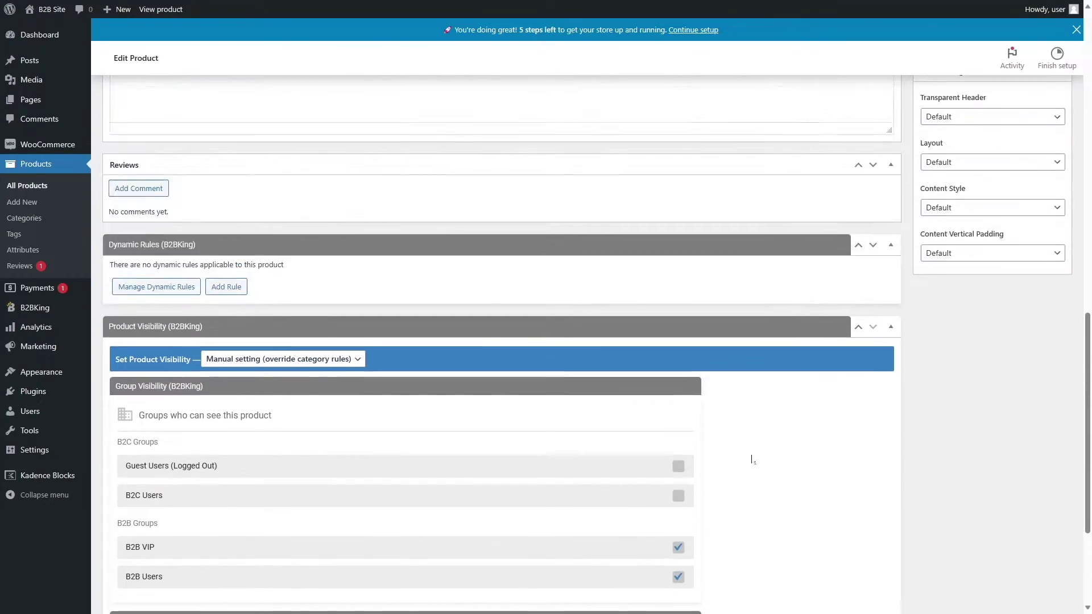
{"action": "left_click", "coordinate": [1046, 345]}
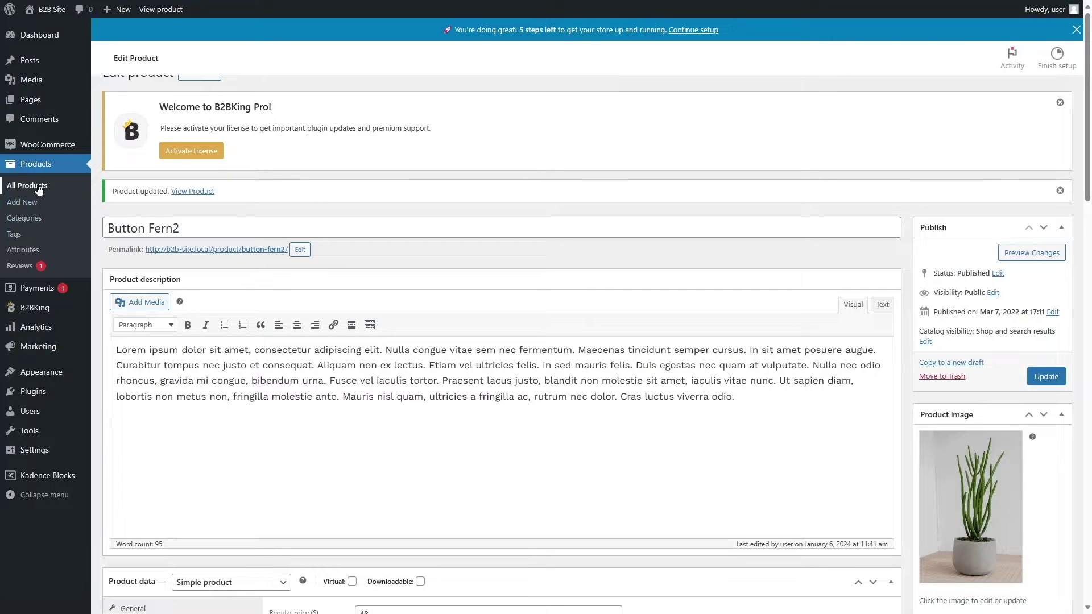
Return to the product list, then check the live Shop page and view the Large Dracaena Marginata product page.
{"action": "left_click", "coordinate": [39, 186]}
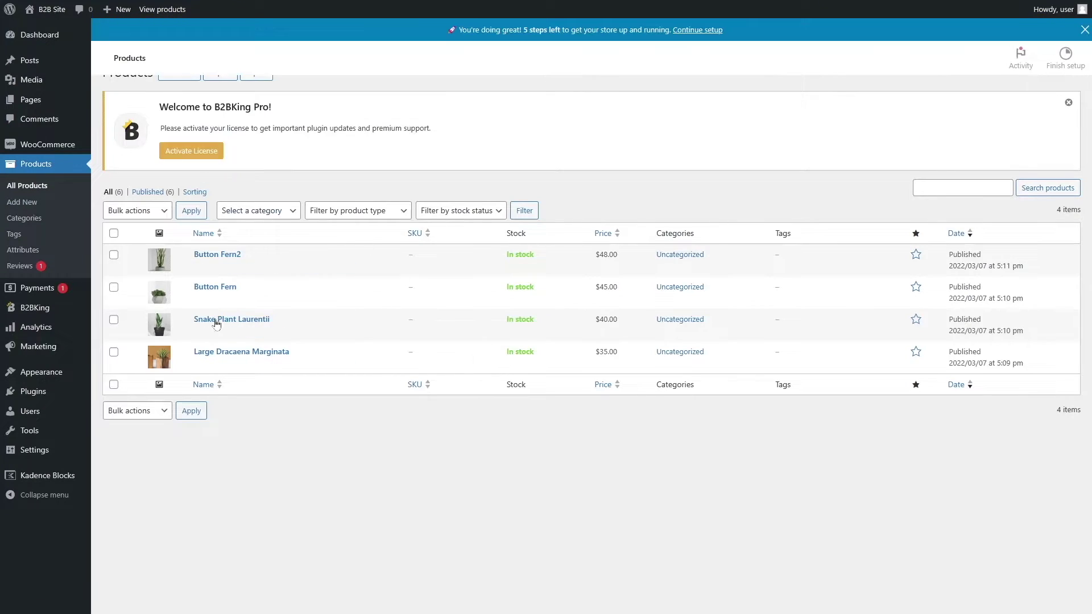
{"action": "mouse_move", "coordinate": [51, 11]}
{"action": "left_click", "coordinate": [47, 30]}
{"action": "left_click", "coordinate": [878, 59]}
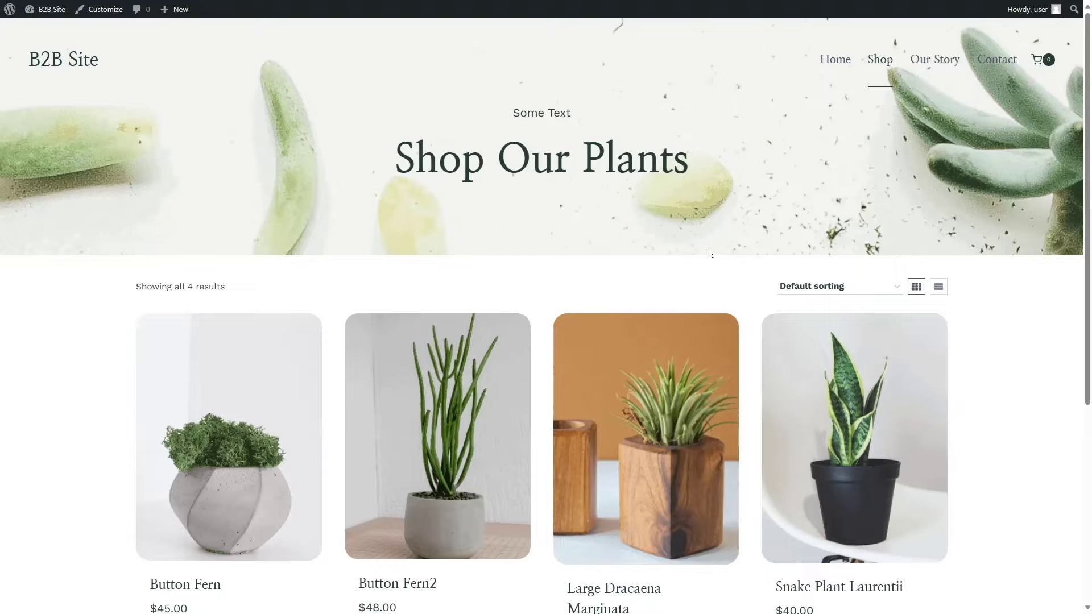
{"action": "scroll", "coordinate": [266, 169], "scroll_direction": "down", "scroll_amount": 5}
{"action": "left_click", "coordinate": [560, 215]}
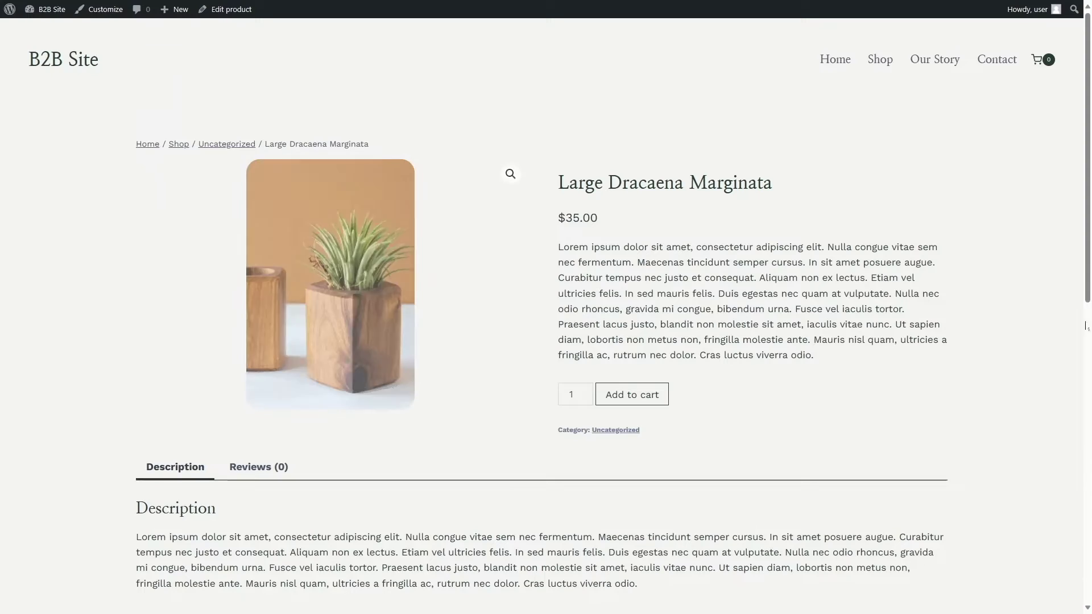
{"action": "scroll", "coordinate": [619, 341], "scroll_direction": "down", "scroll_amount": 8}
{"action": "scroll", "coordinate": [399, 228], "scroll_direction": "up", "scroll_amount": 9}
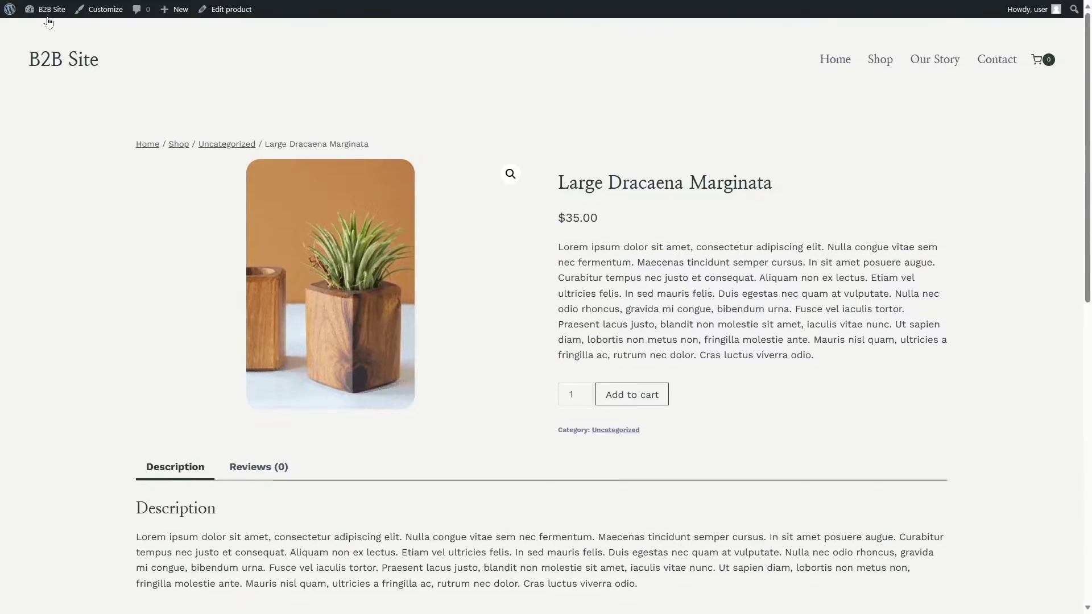
Look over the store's home page as a logged-out visitor and go to the Shop page.
{"action": "mouse_move", "coordinate": [46, 12]}
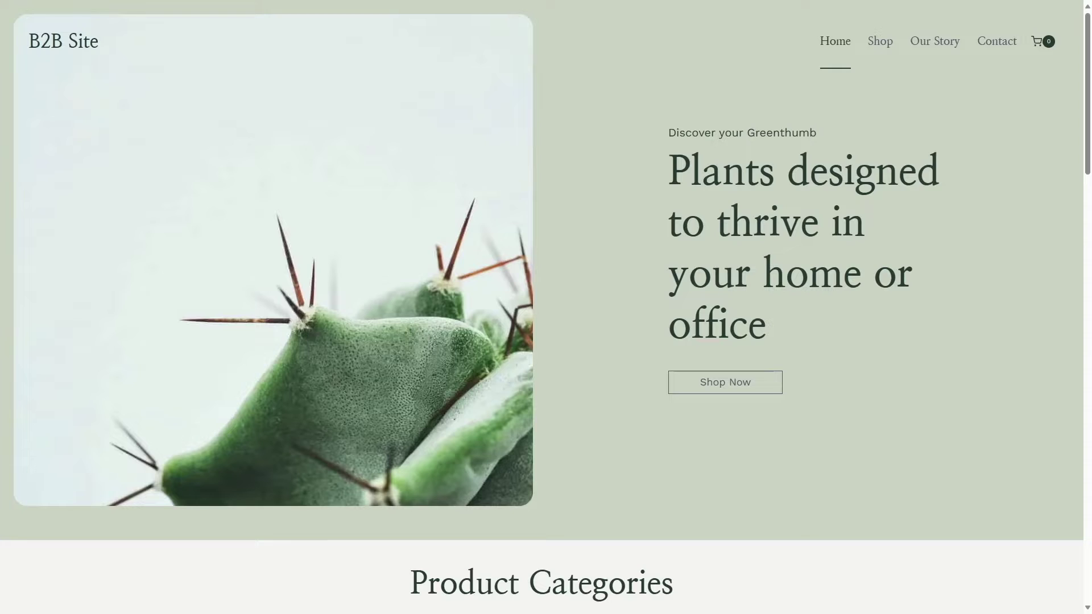
{"action": "scroll", "coordinate": [378, 393], "scroll_direction": "down", "scroll_amount": 5}
{"action": "scroll", "coordinate": [377, 393], "scroll_direction": "up", "scroll_amount": 5}
{"action": "left_click", "coordinate": [890, 44]}
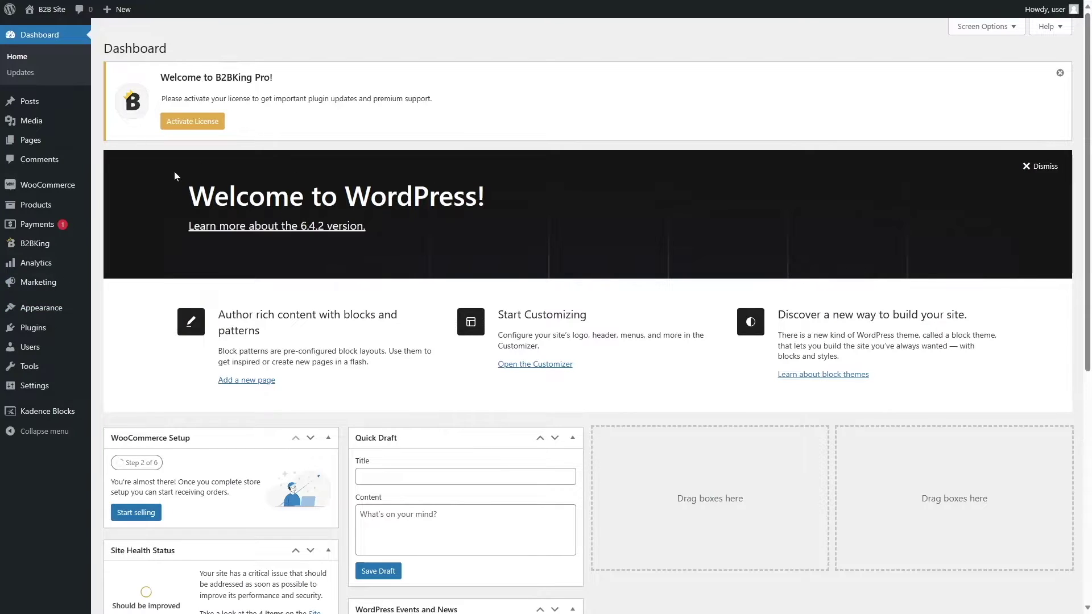
Create a new B2BKing dynamic rule titled "10% discount".
{"action": "mouse_move", "coordinate": [31, 244]}
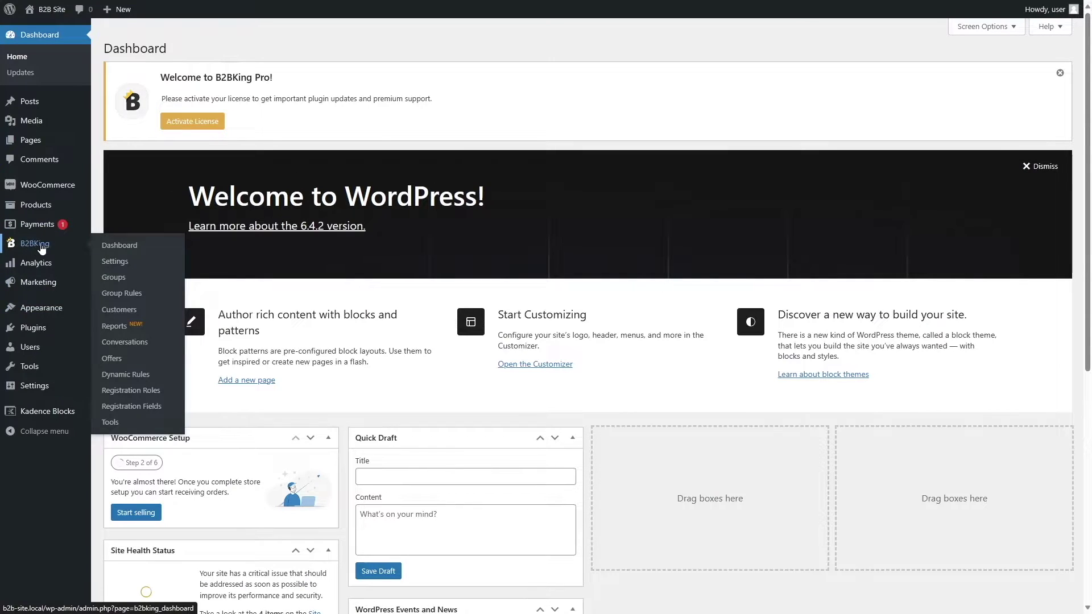
{"action": "left_click", "coordinate": [154, 378]}
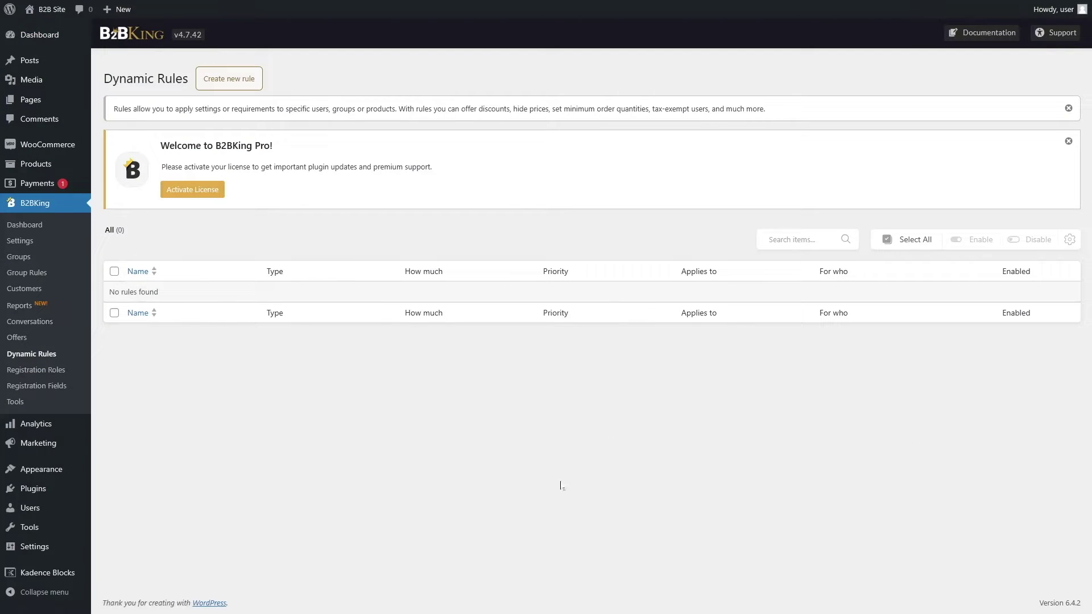
{"action": "left_click", "coordinate": [213, 85]}
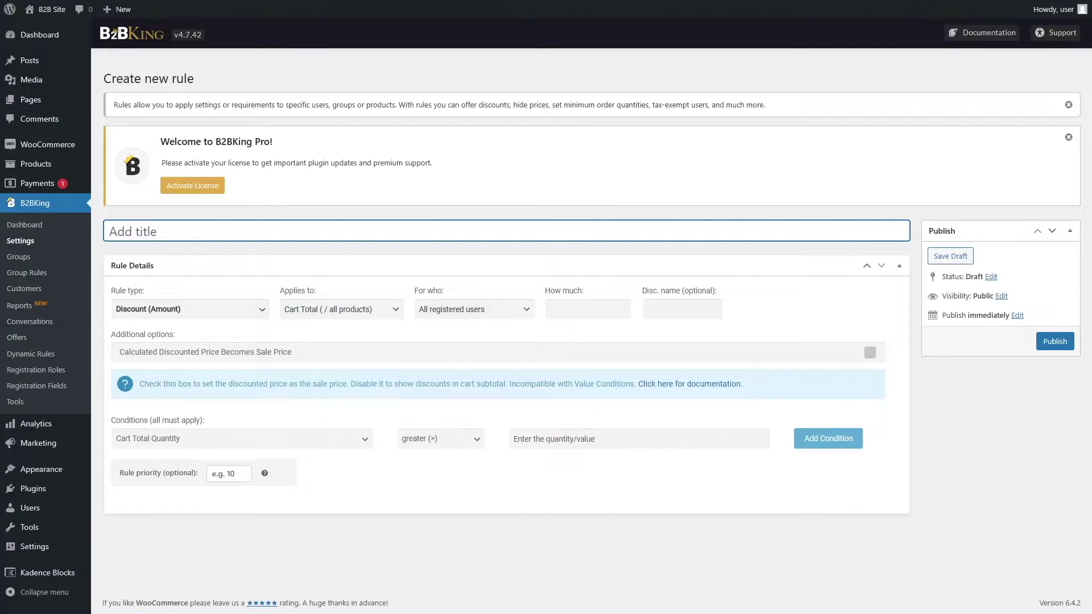
{"action": "type", "text": "10% discount"}
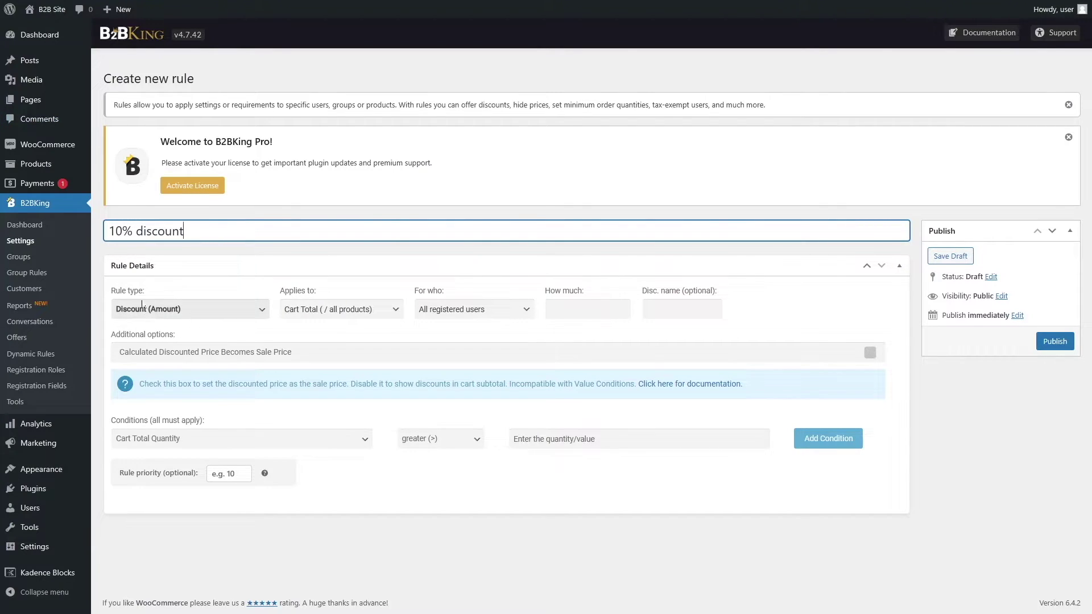
Look through the available rule types and set the rule's type to Discount (Percentage).
{"action": "left_click", "coordinate": [192, 315]}
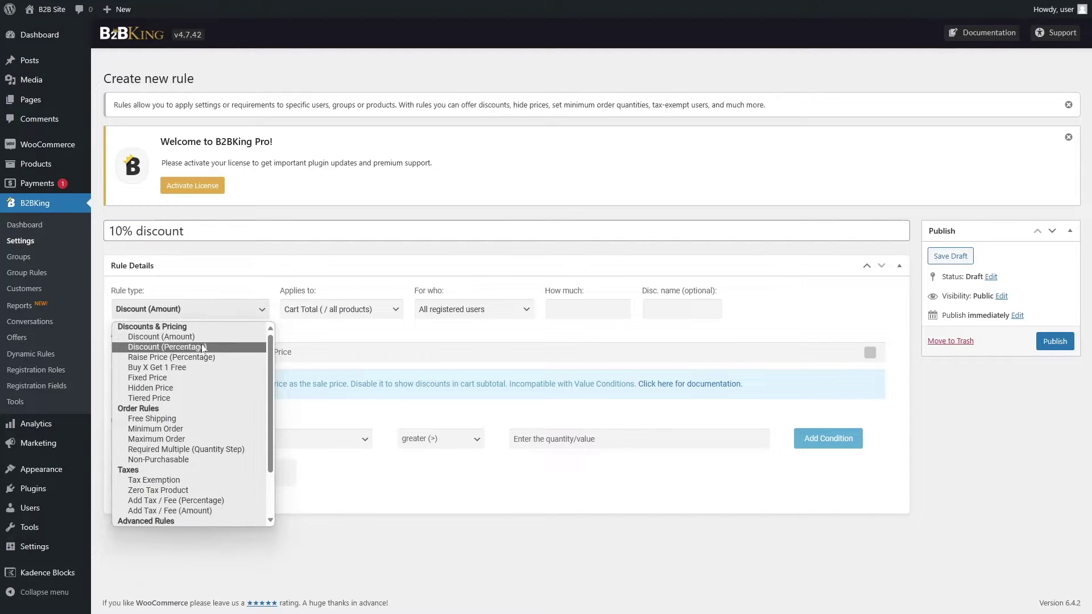
{"action": "scroll", "coordinate": [190, 421], "scroll_direction": "down", "scroll_amount": 2}
{"action": "scroll", "coordinate": [190, 438], "scroll_direction": "up", "scroll_amount": 2}
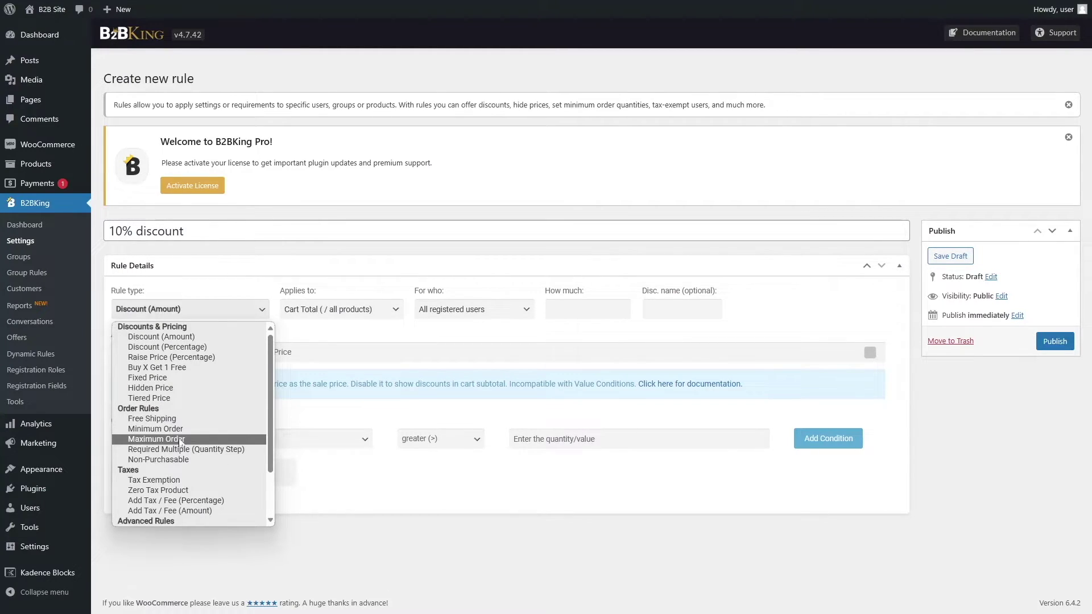
{"action": "scroll", "coordinate": [194, 457], "scroll_direction": "down", "scroll_amount": 2}
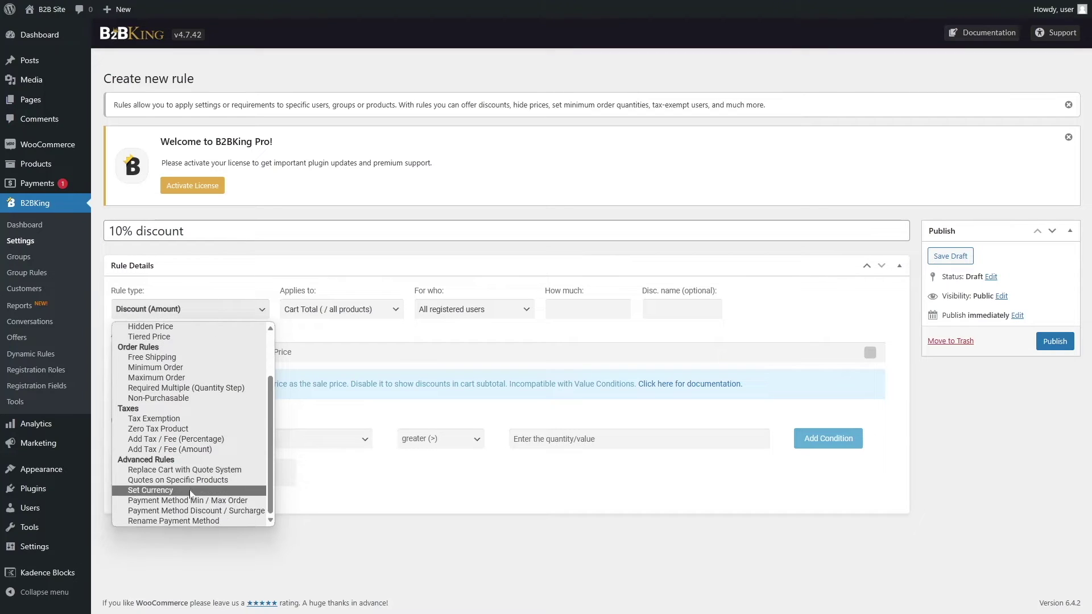
{"action": "scroll", "coordinate": [173, 369], "scroll_direction": "up", "scroll_amount": 2}
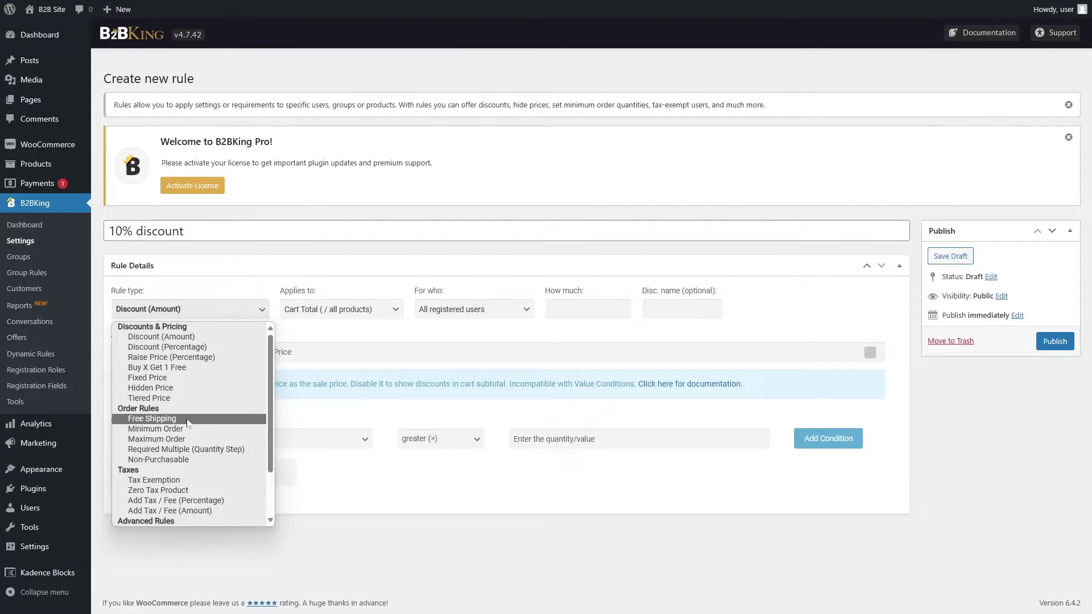
{"action": "scroll", "coordinate": [189, 432], "scroll_direction": "down", "scroll_amount": 2}
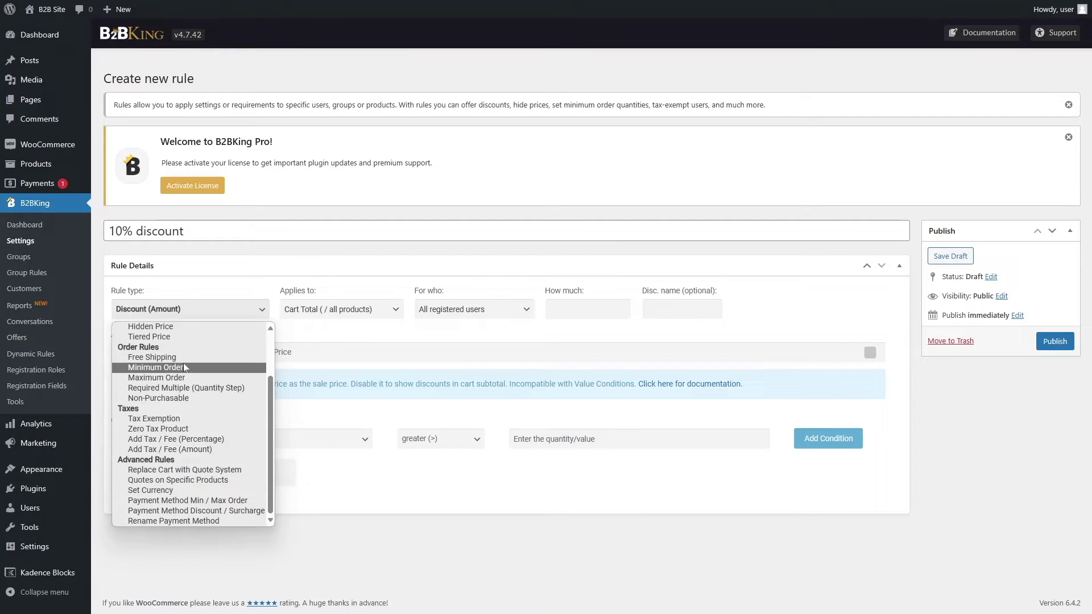
{"action": "scroll", "coordinate": [186, 388], "scroll_direction": "up", "scroll_amount": 2}
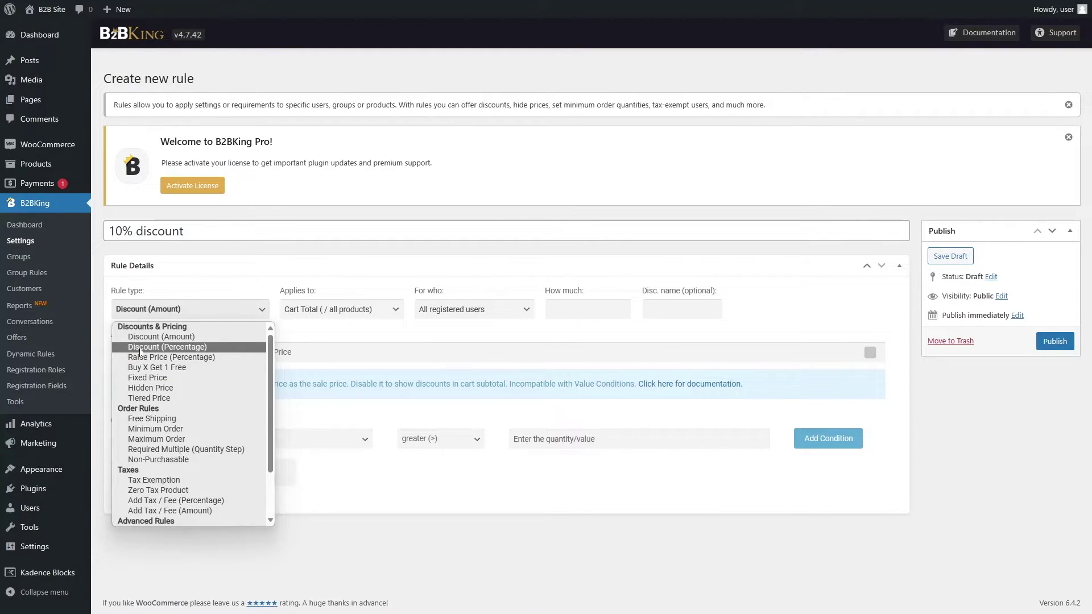
{"action": "left_click", "coordinate": [161, 348]}
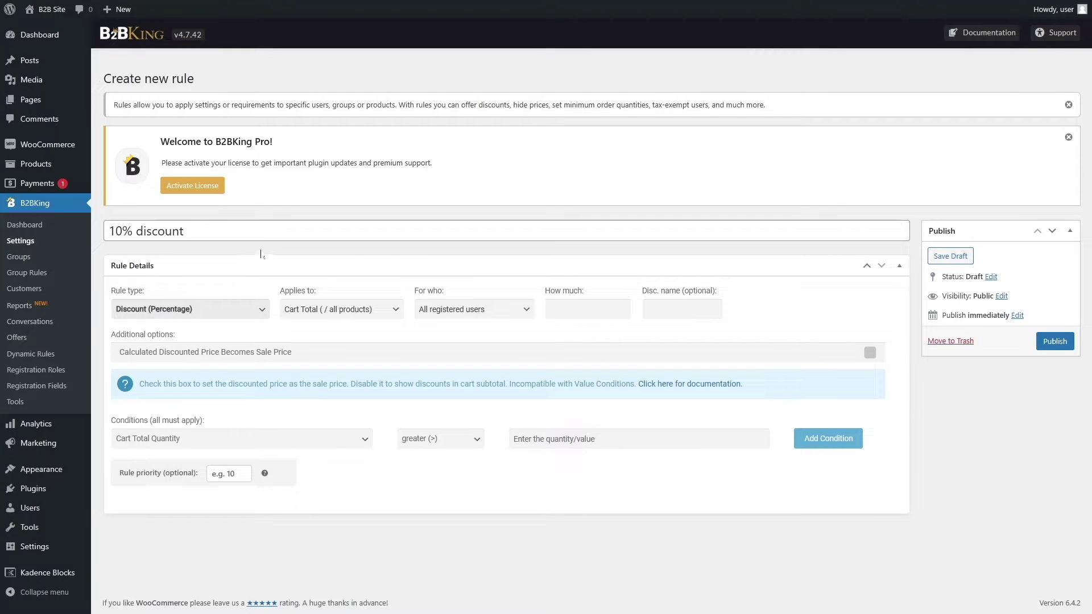
Apply the discount rule to the individual product Button Fern.
{"action": "left_click", "coordinate": [317, 309]}
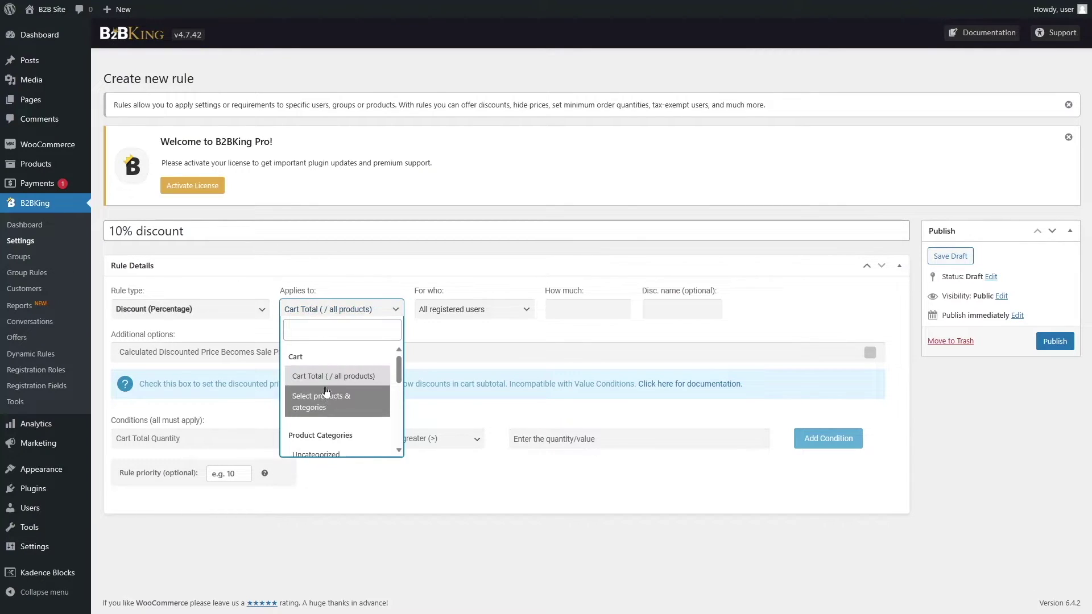
{"action": "scroll", "coordinate": [313, 398], "scroll_direction": "down", "scroll_amount": 6}
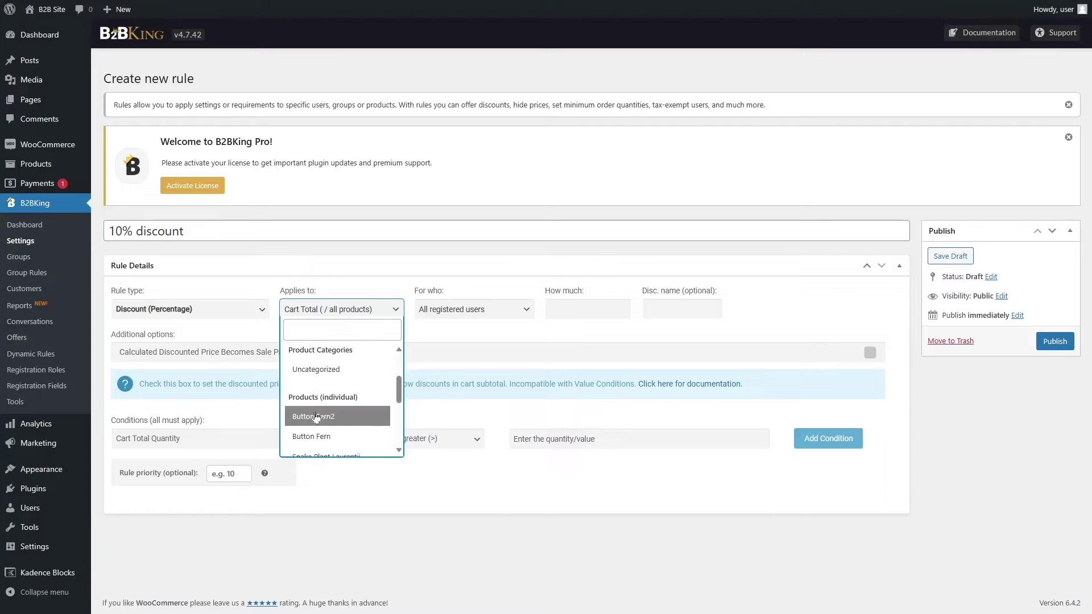
{"action": "scroll", "coordinate": [324, 414], "scroll_direction": "up", "scroll_amount": 2}
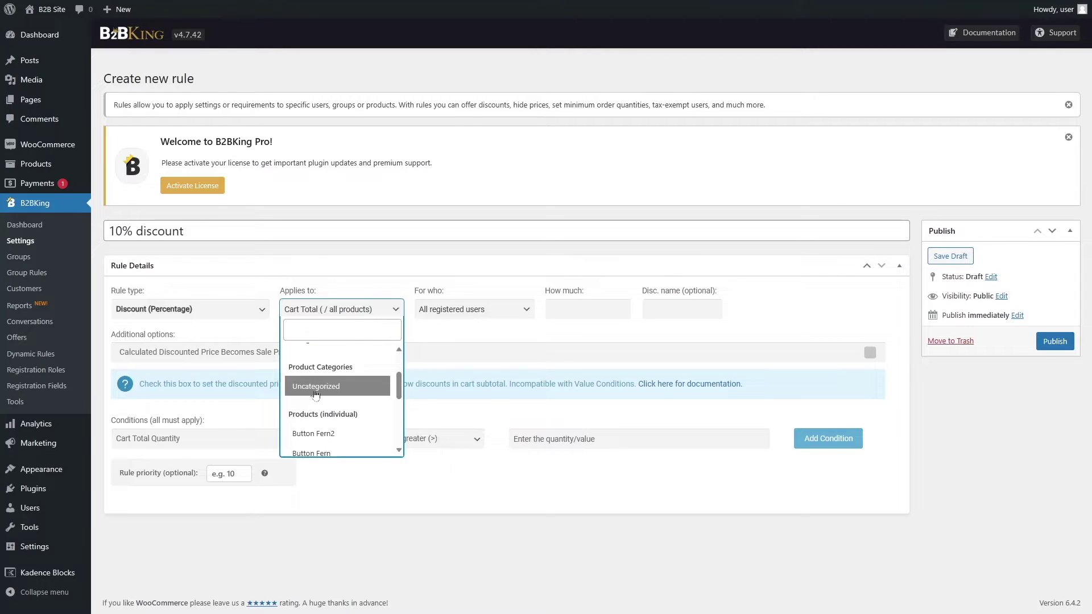
{"action": "scroll", "coordinate": [353, 392], "scroll_direction": "down", "scroll_amount": 2}
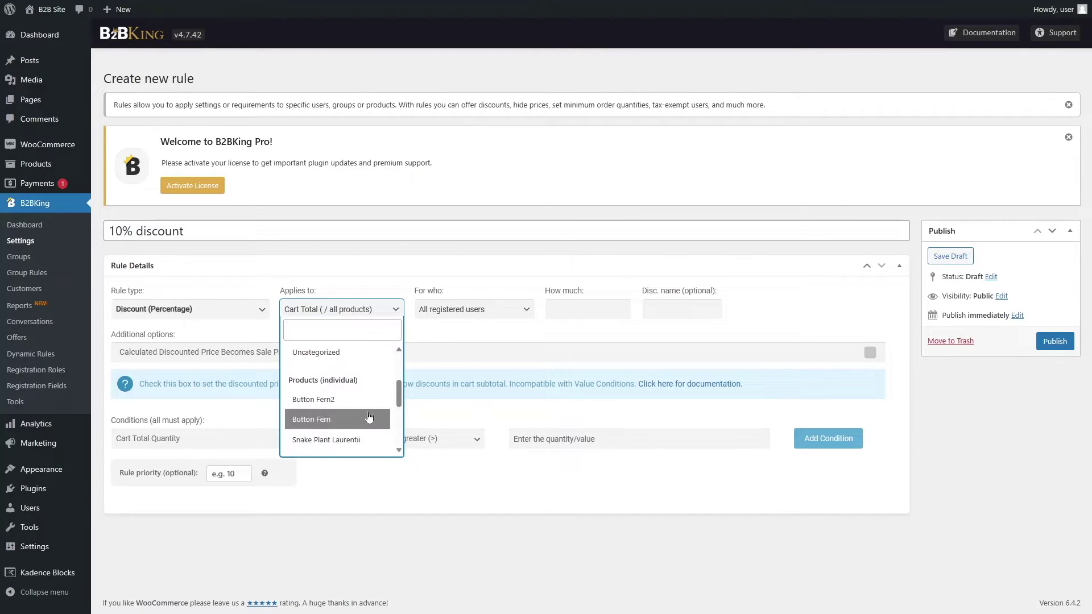
{"action": "scroll", "coordinate": [341, 393], "scroll_direction": "down", "scroll_amount": 1}
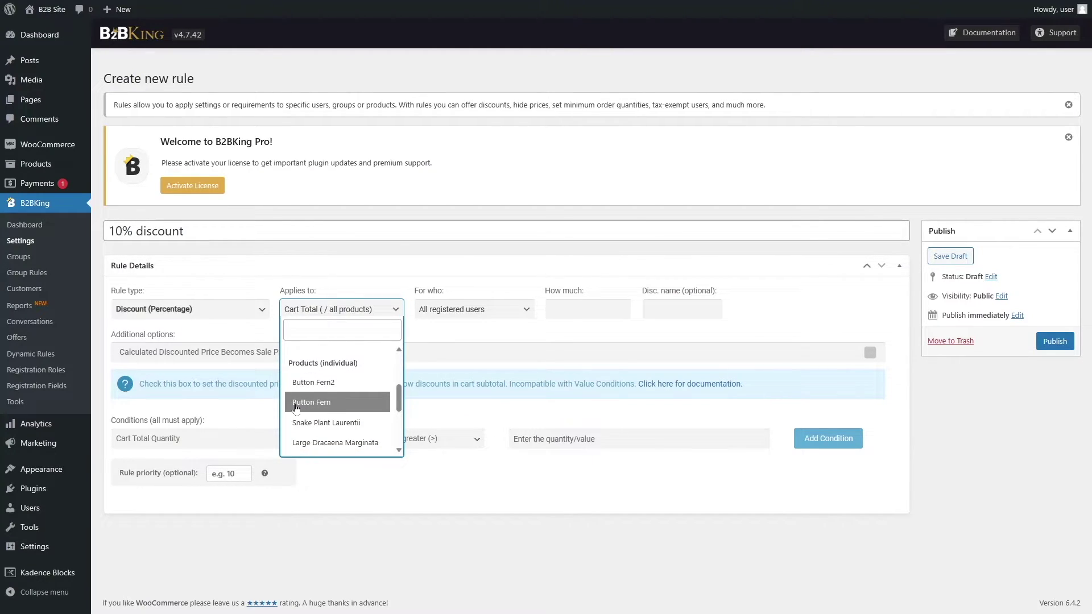
{"action": "left_click", "coordinate": [311, 406]}
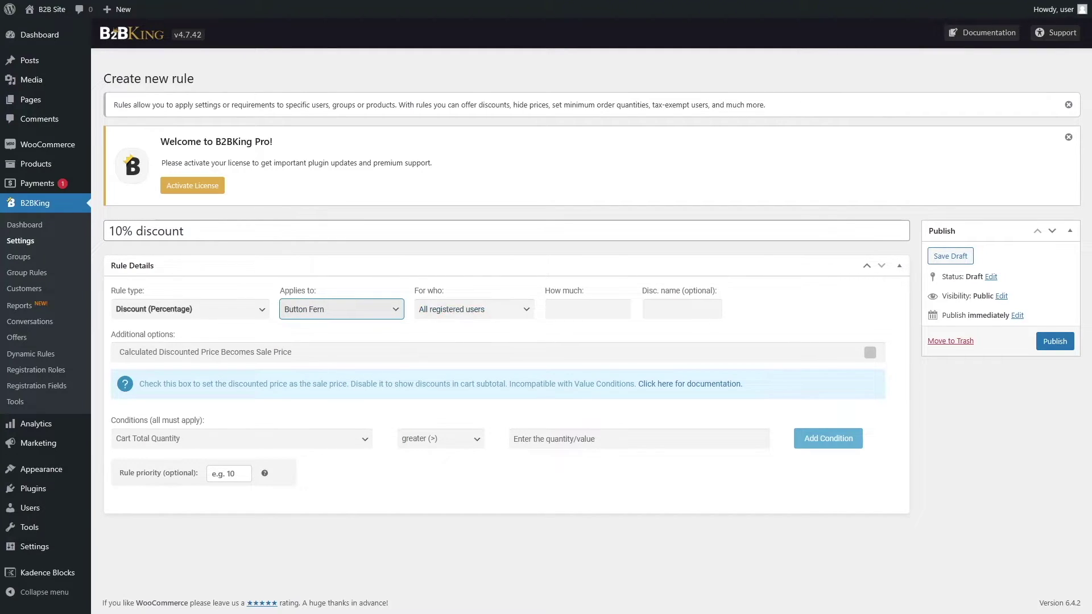
Target the rule at the B2B Users group and set a discount of 10 named "Ten percent" that becomes the sale price.
{"action": "left_click", "coordinate": [447, 314]}
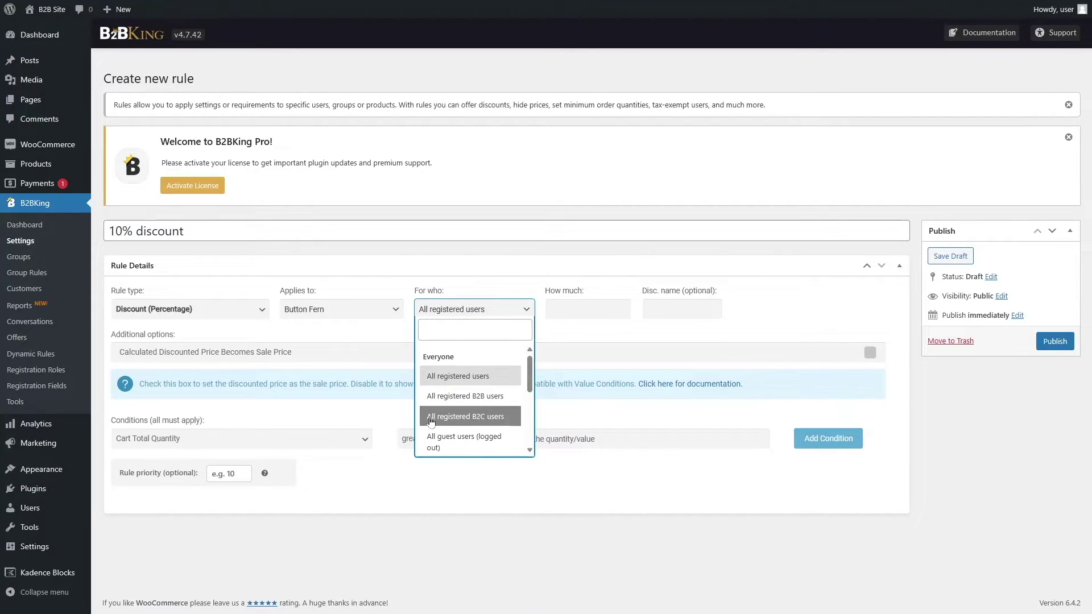
{"action": "scroll", "coordinate": [493, 421], "scroll_direction": "down", "scroll_amount": 3}
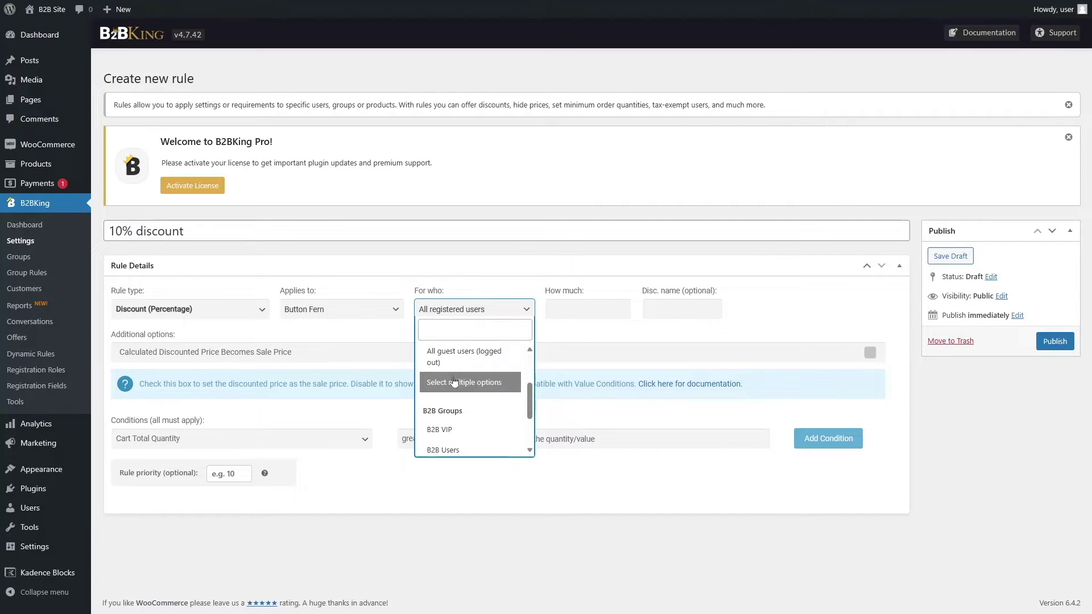
{"action": "scroll", "coordinate": [500, 388], "scroll_direction": "down", "scroll_amount": 2}
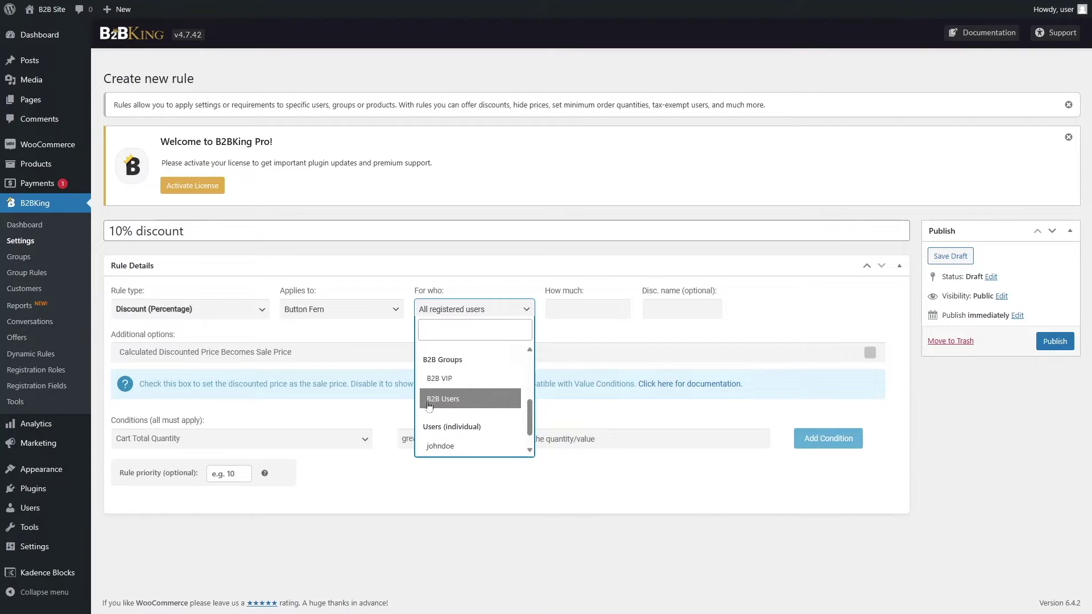
{"action": "left_click", "coordinate": [459, 401]}
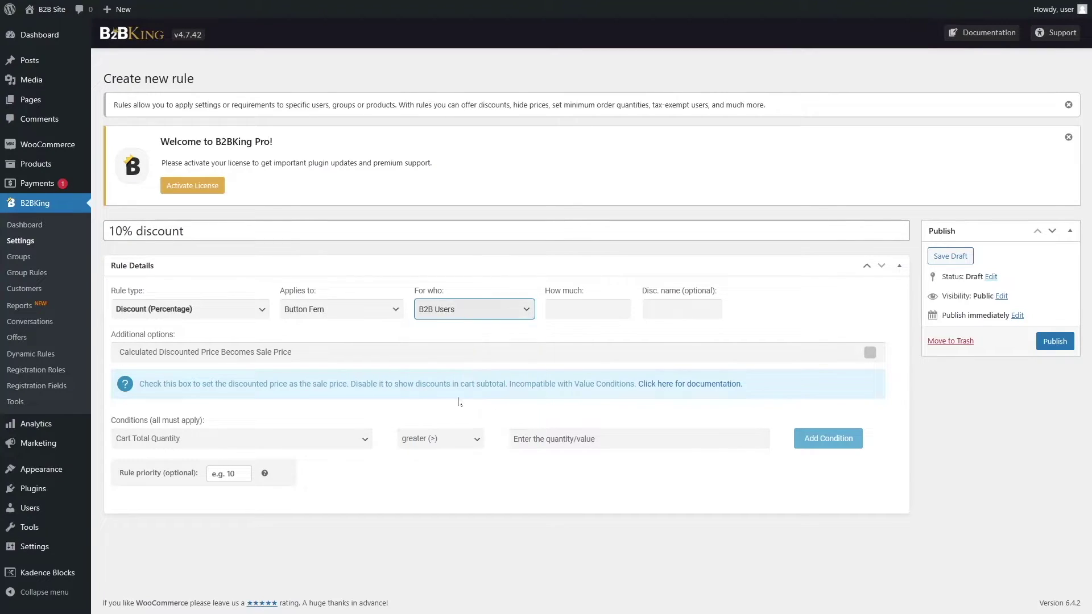
{"action": "left_click", "coordinate": [569, 310]}
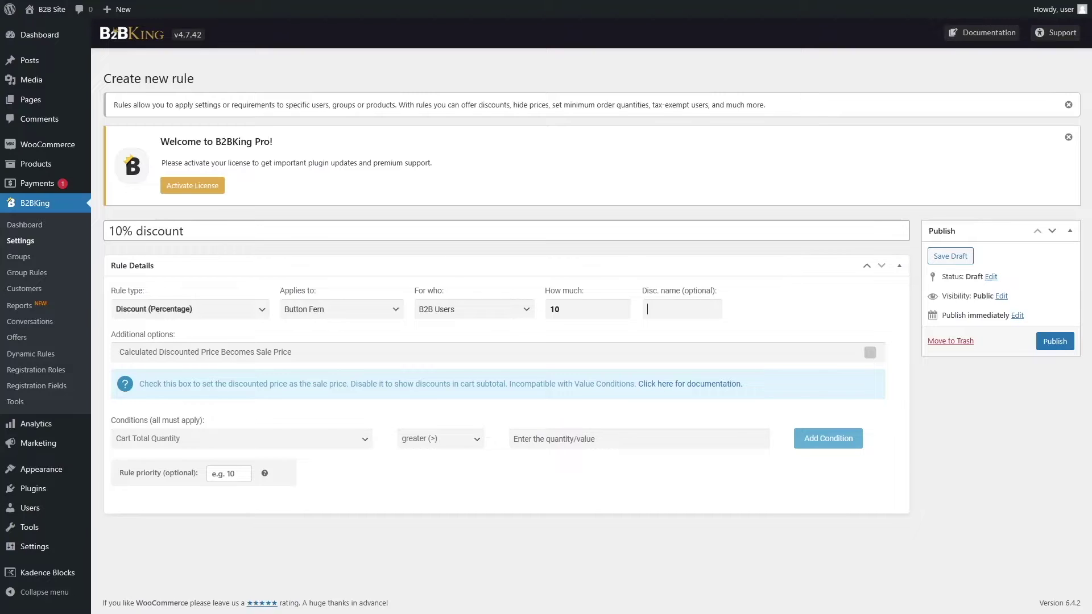
{"action": "type", "text": "Ten percent"}
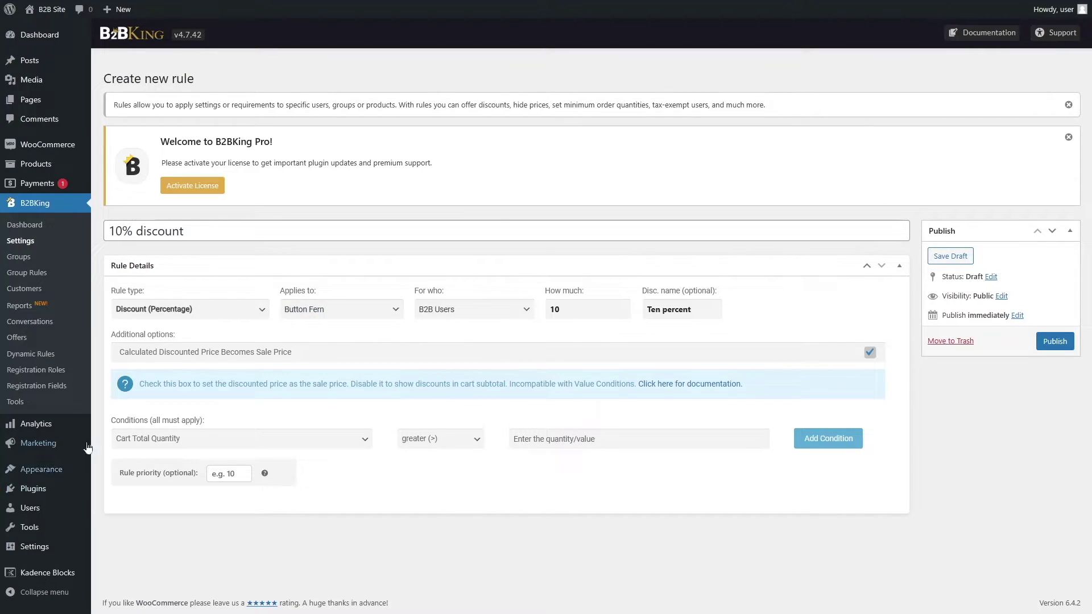
Set the rule's condition to Cart Total Quantity greater than 500.
{"action": "left_click", "coordinate": [131, 438]}
{"action": "left_click", "coordinate": [143, 439]}
{"action": "left_click", "coordinate": [208, 439]}
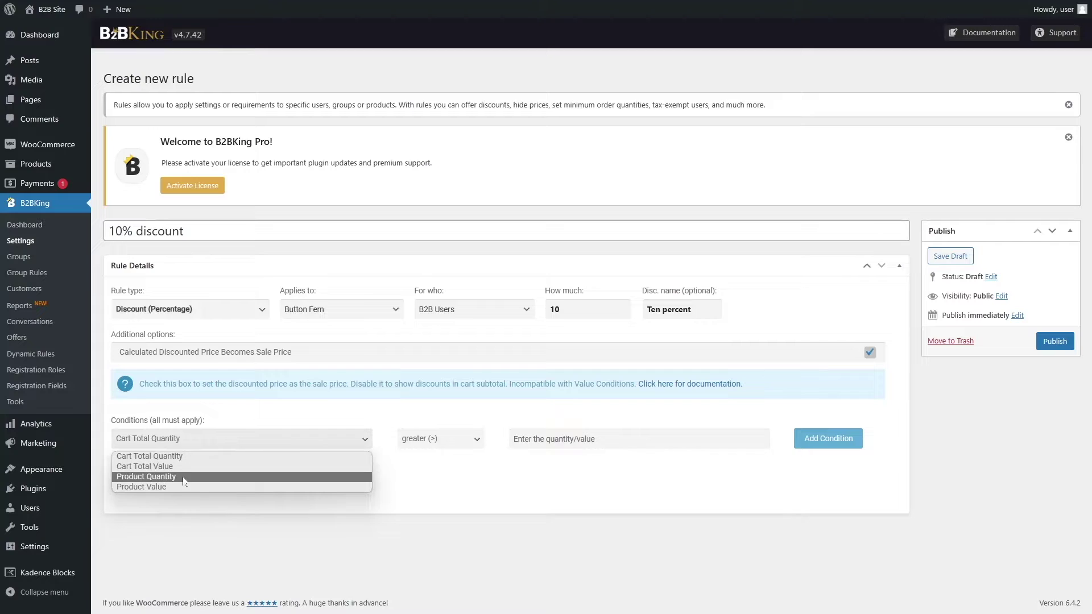
{"action": "left_click", "coordinate": [227, 439]}
{"action": "left_click", "coordinate": [245, 438]}
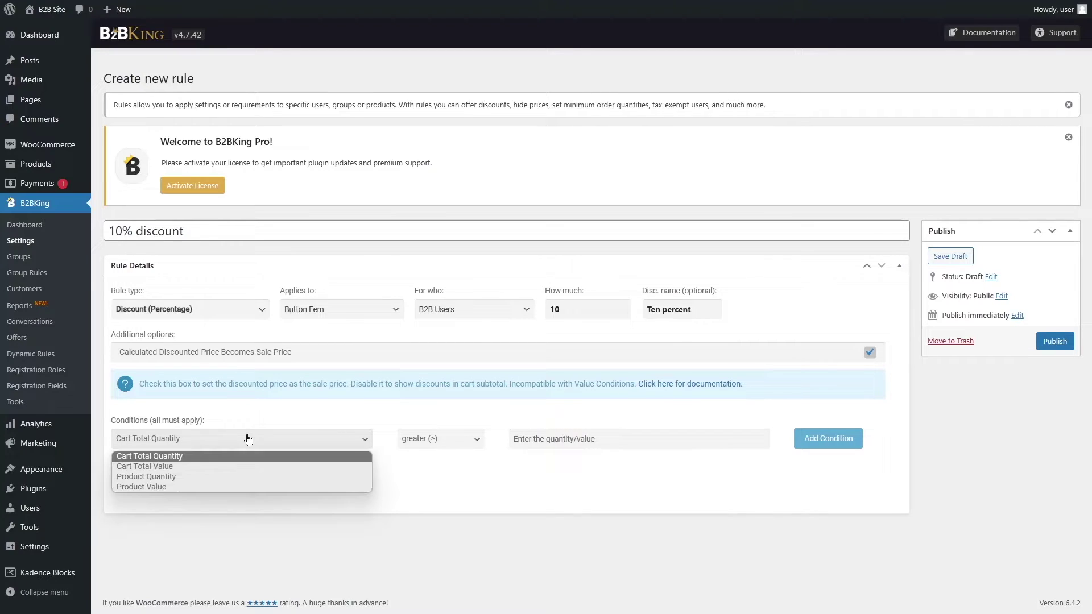
{"action": "left_click", "coordinate": [169, 459]}
{"action": "left_click", "coordinate": [546, 439]}
{"action": "type", "text": "500"}
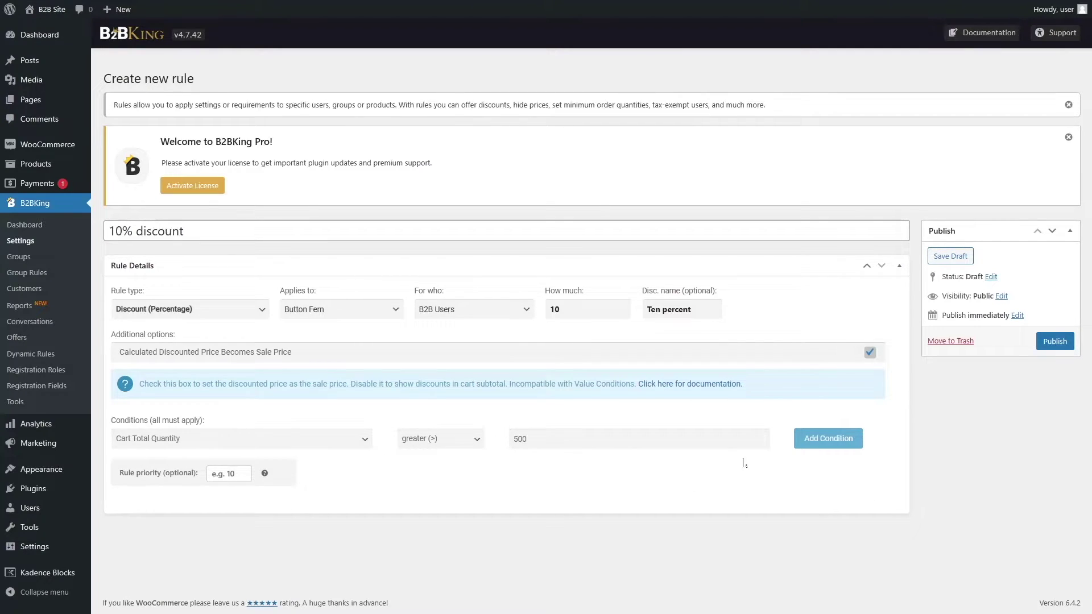
Publish the 10% discount rule with an extra blank condition row and return to the list of dynamic rules.
{"action": "left_click", "coordinate": [813, 439]}
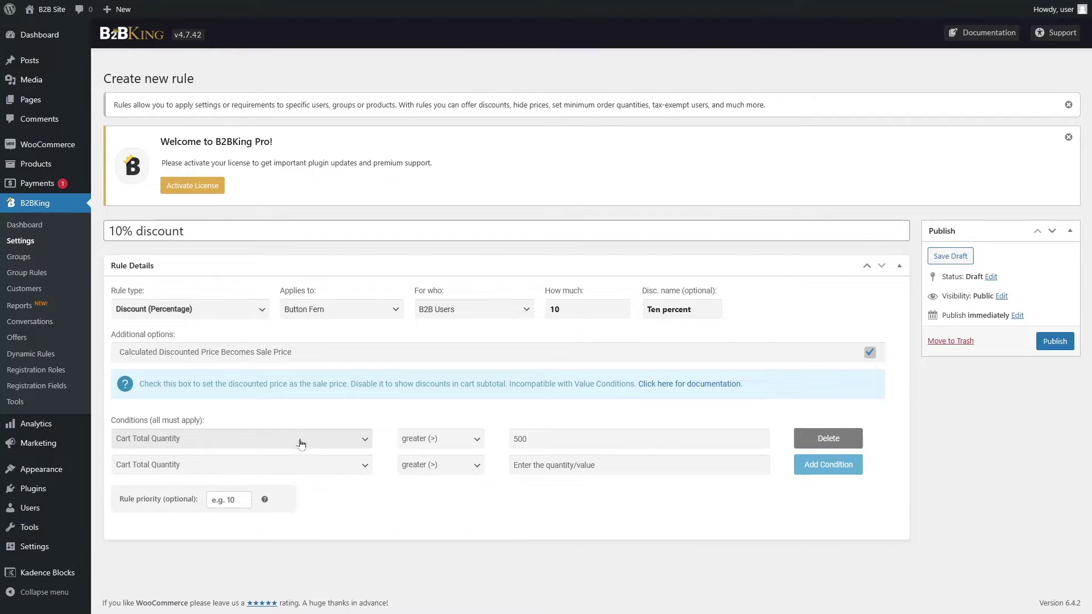
{"action": "left_click", "coordinate": [438, 439]}
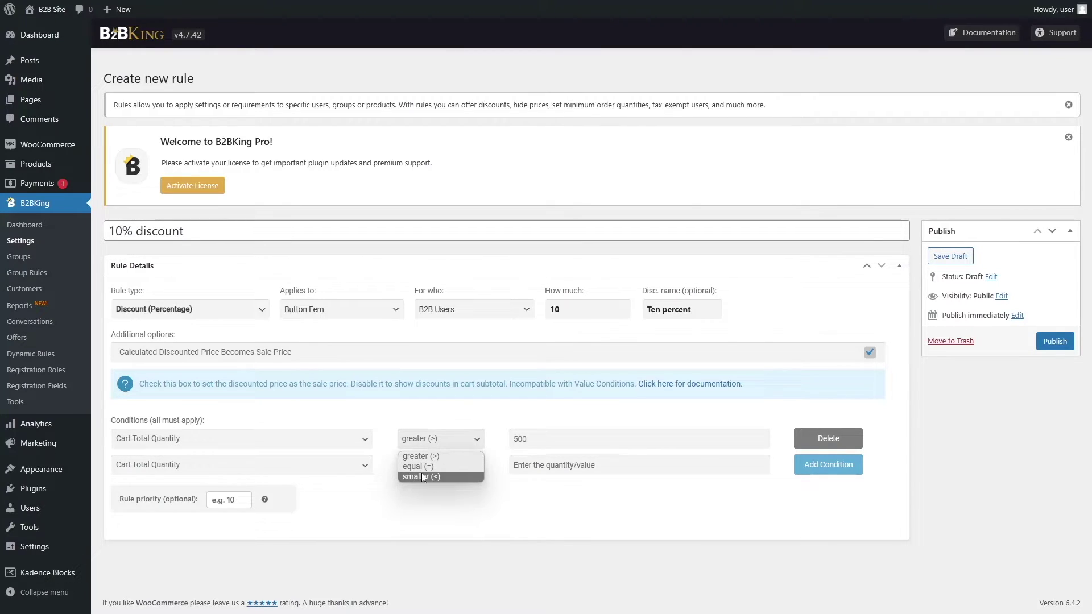
{"action": "left_click", "coordinate": [421, 457]}
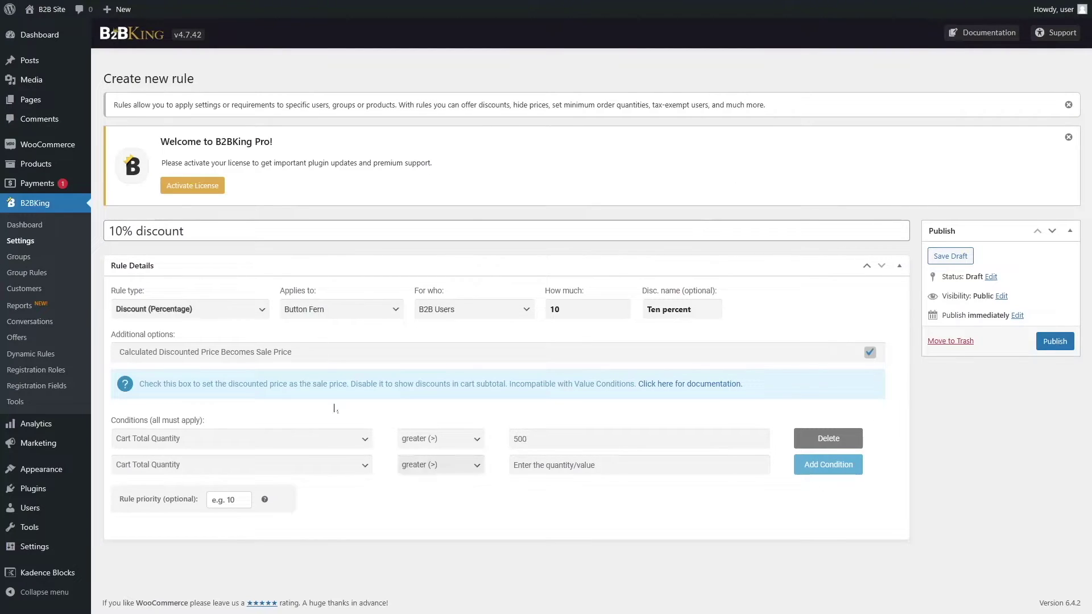
{"action": "left_click", "coordinate": [1056, 341]}
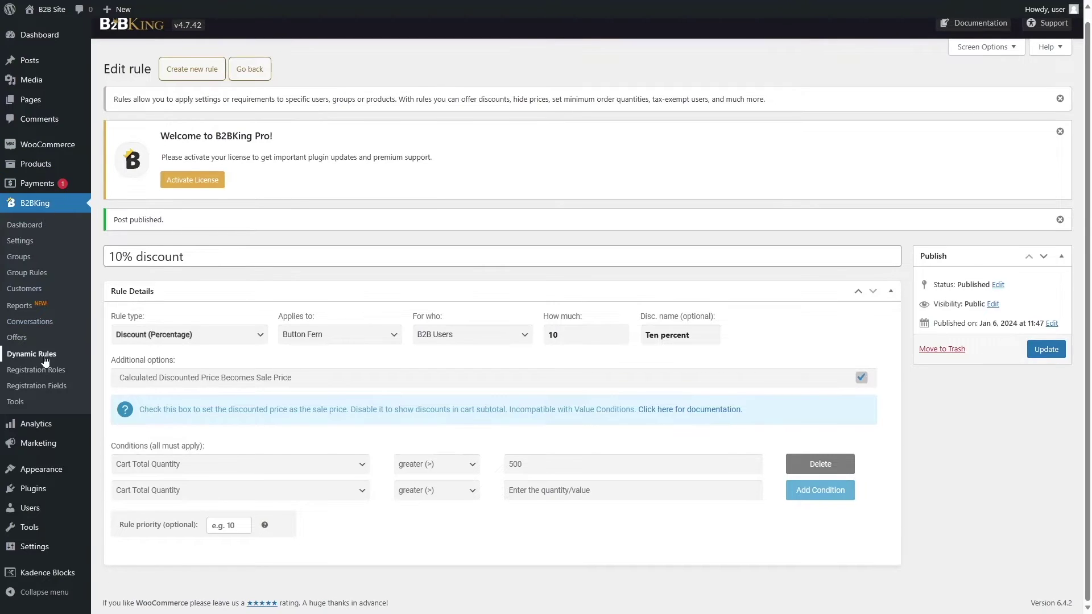
{"action": "left_click", "coordinate": [45, 358]}
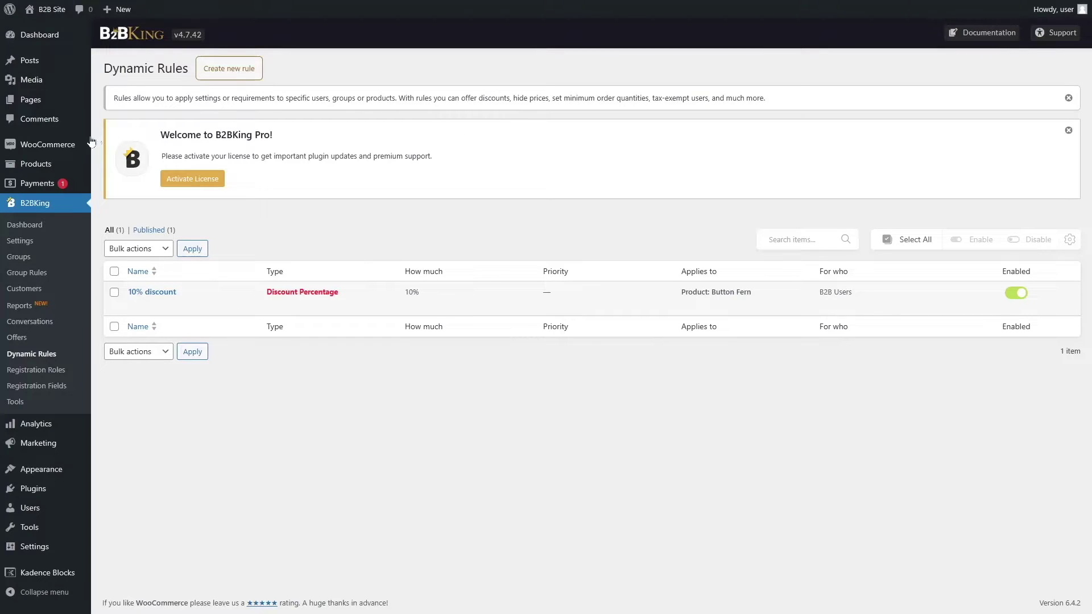
Create a new product named "Table plant" and fill its product description with a Lorem ipsum placeholder paragraph.
{"action": "left_click", "coordinate": [35, 164]}
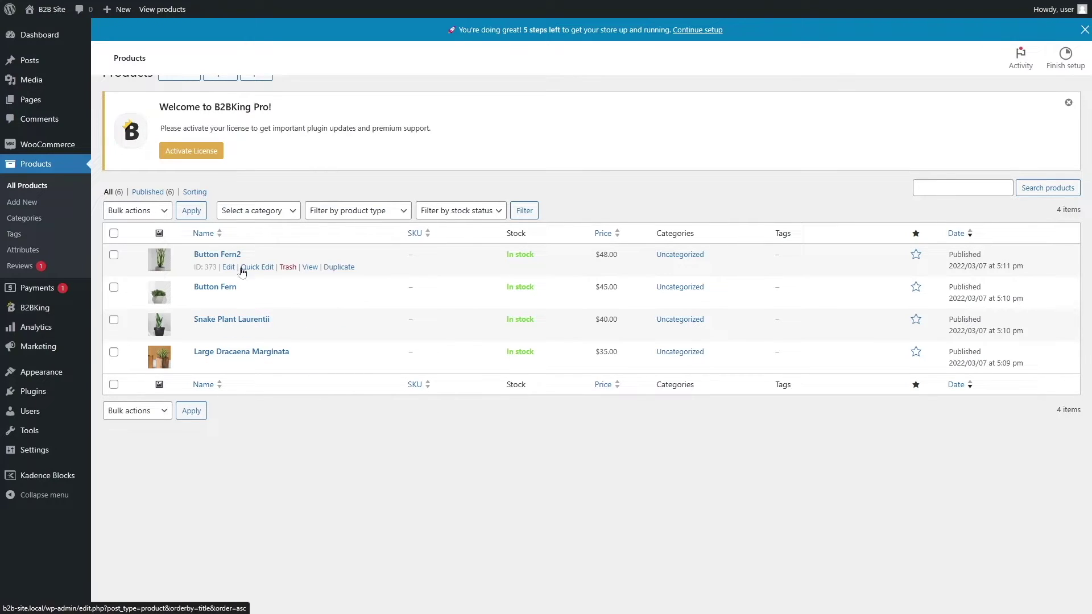
{"action": "left_click", "coordinate": [1082, 33]}
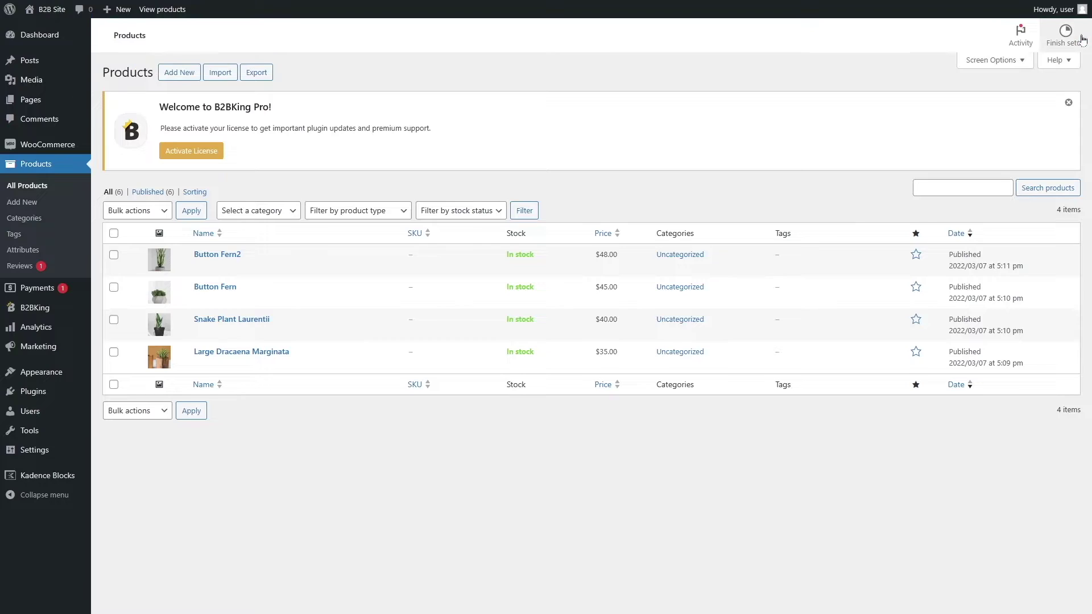
{"action": "left_click", "coordinate": [179, 78]}
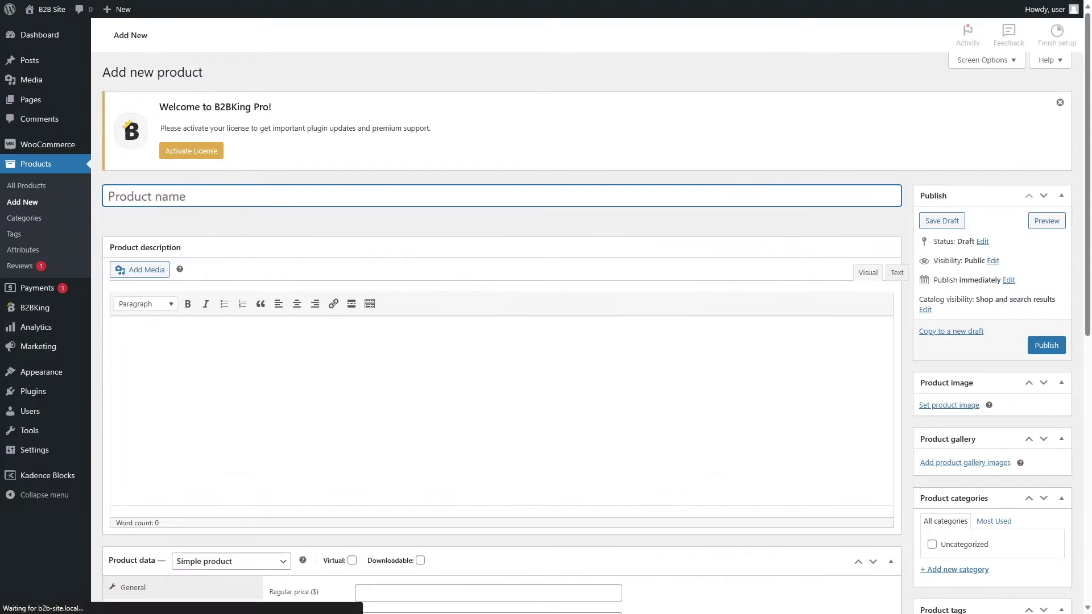
{"action": "type", "text": "Table plant"}
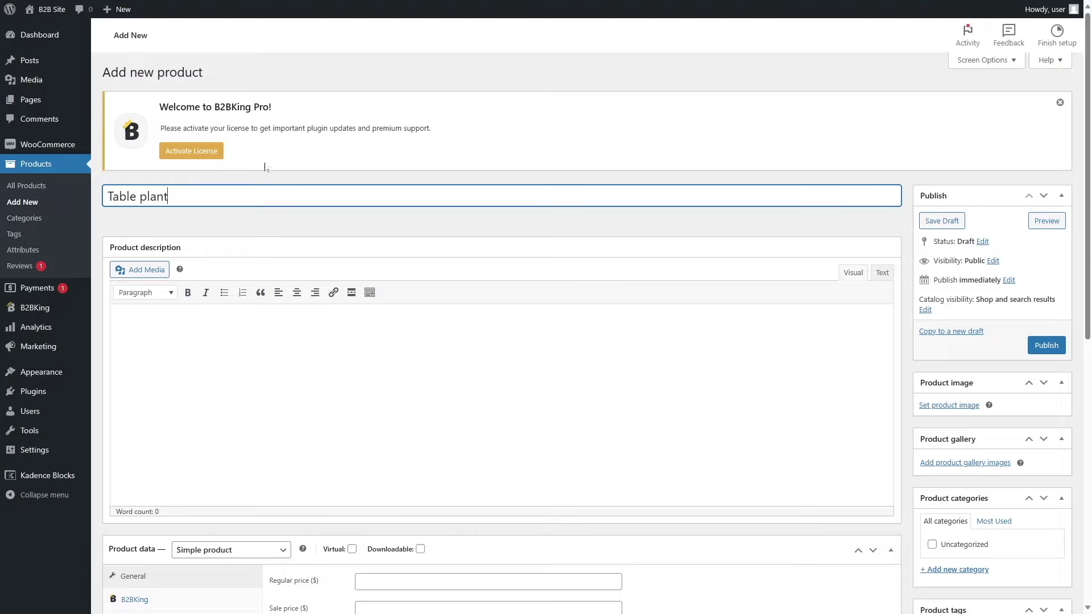
{"action": "key", "text": "Tab"}
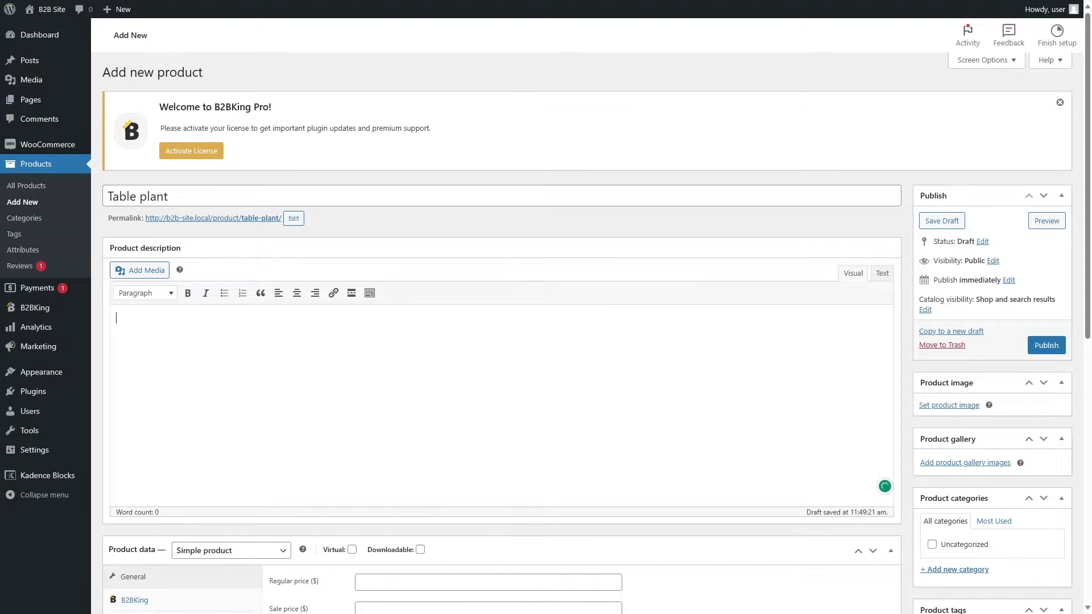
{"action": "type", "text": "Lorem ipsum dolor sit amet, consectetur adipiscing elit. Nulla congue vitae sem nec fermentum. Maecenas tincidunt semper cursus. In sit amet posuere augue. Curabitur tempus nec justo et consequat. Aliquam non ex lectus. Etiam vel ultricies felis. In sed mauris felis. Duis egestas nec quam at vulputate. Nulla nec odio rhoncus, gravida mi congue, bibendum urna. Fusce vel iaculis tortor. Praesent lacus justo, blandit non molestie sit amet, iaculis vitae nunc. Ut sapien diam, lobortis non metus non, fringilla molestie ante. Mauris nisl quam, ultricies a fringilla ac, rutrum nec dolor. Cras luctus viverra odio."}
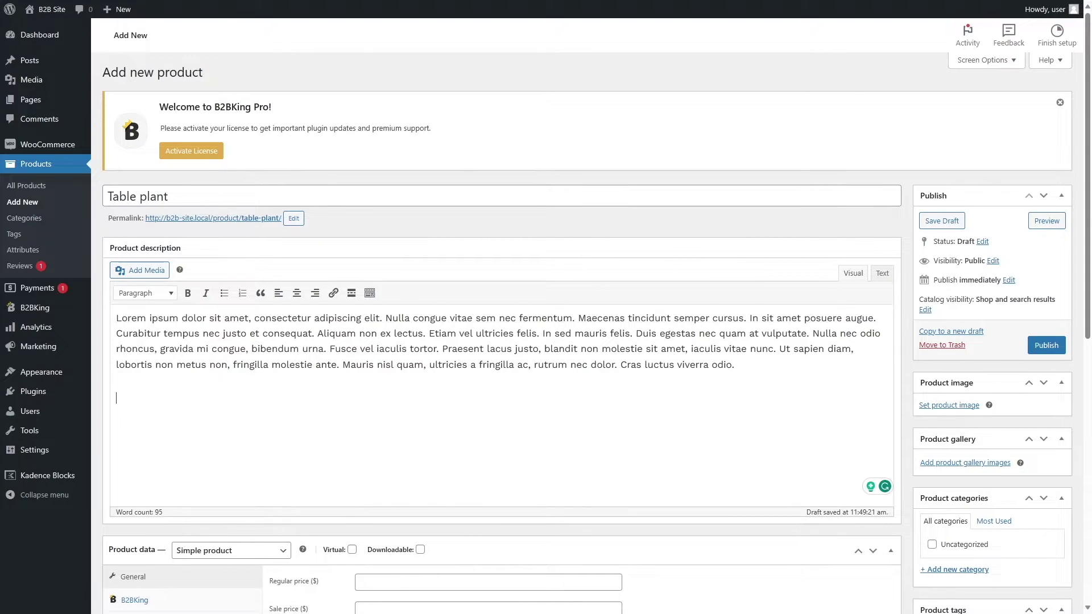
Set the regular price to 40.00, the sale price to 35.00, and a price tier of minimum quantity 2 at 35.00.
{"action": "scroll", "coordinate": [326, 214], "scroll_direction": "down", "scroll_amount": 6}
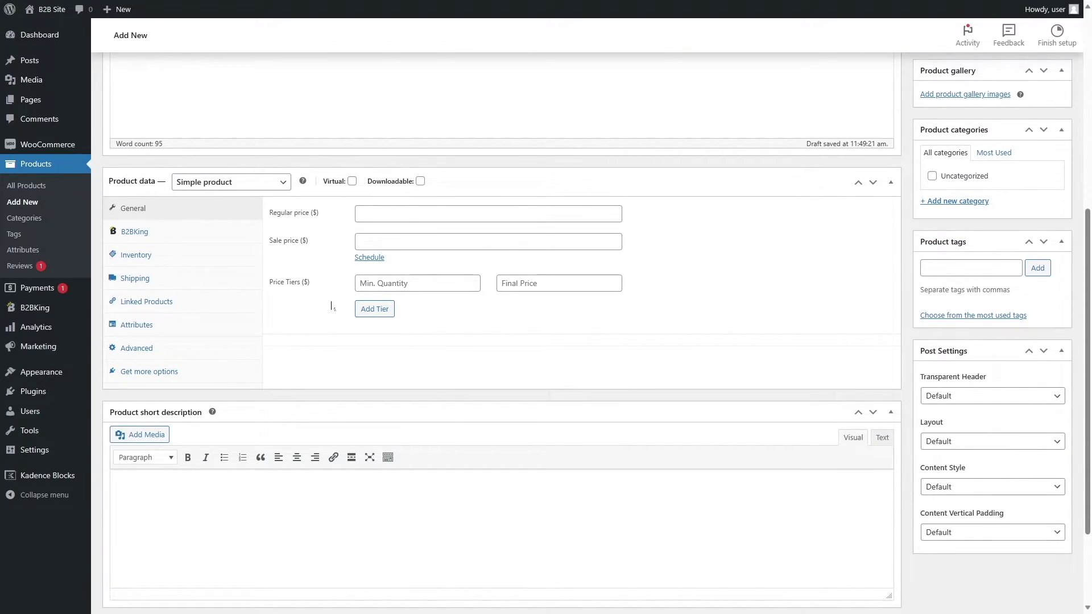
{"action": "left_click", "coordinate": [410, 214]}
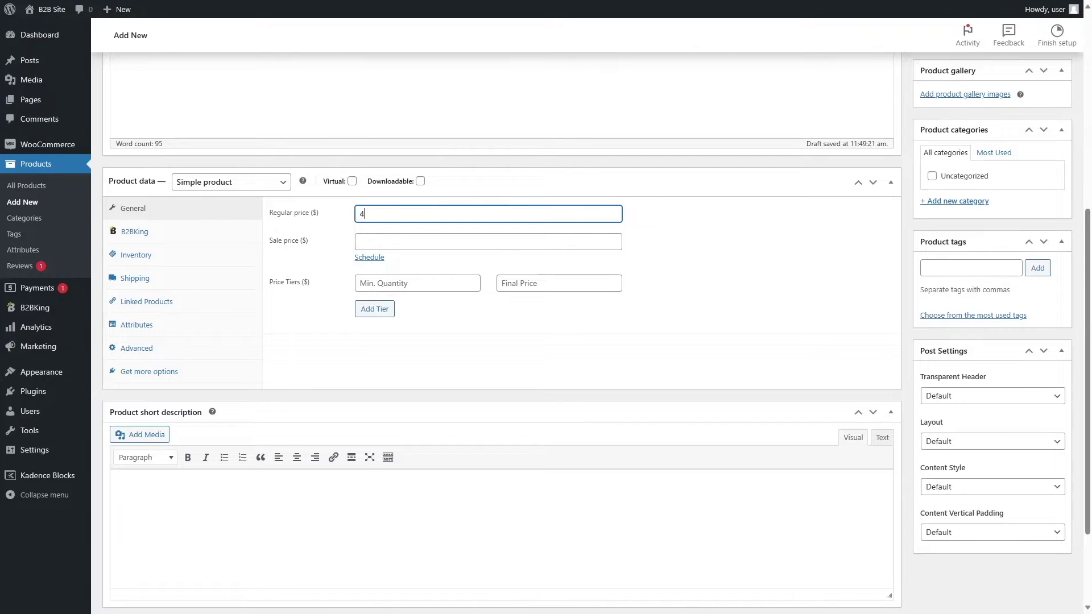
{"action": "key", "text": "Tab"}
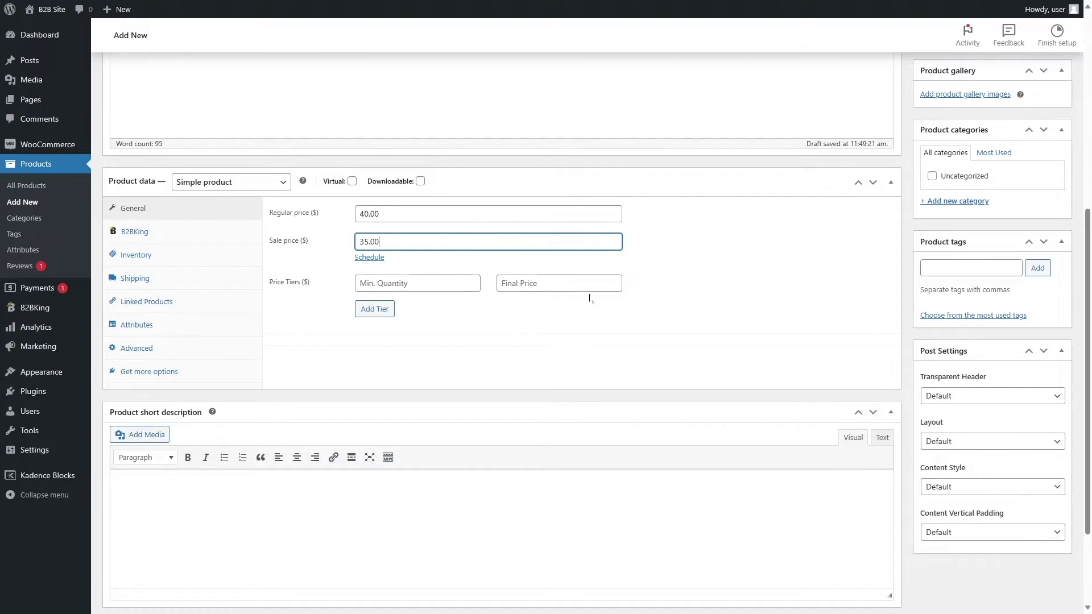
{"action": "key", "text": "Tab"}
{"action": "type", "text": "2"}
{"action": "key", "text": "Tab"}
{"action": "type", "text": "35.00"}
{"action": "left_click", "coordinate": [473, 322]}
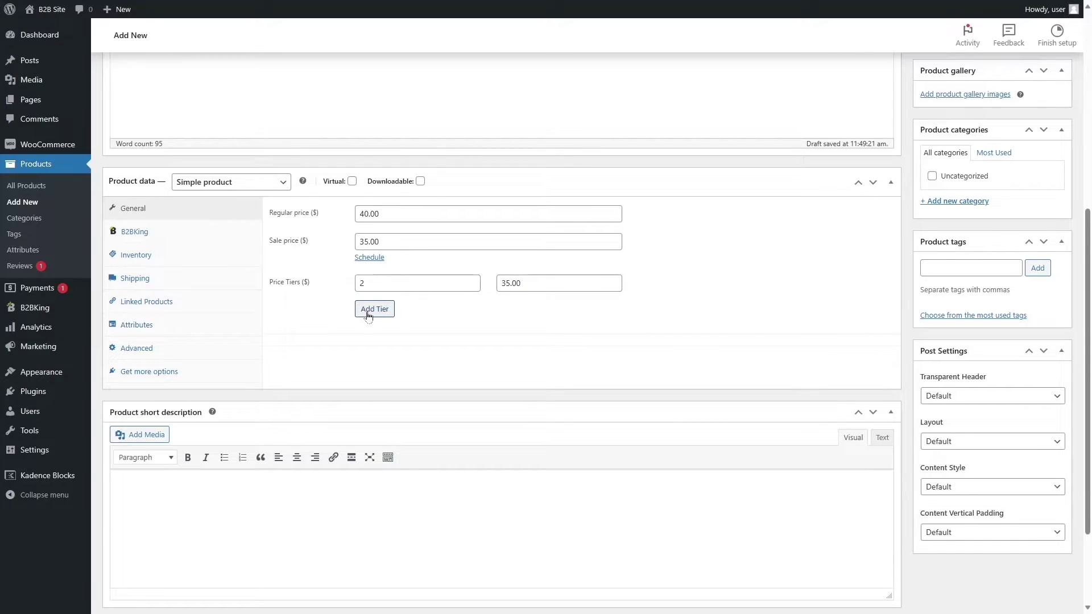
Fill the product short description with the same Lorem ipsum placeholder paragraph.
{"action": "scroll", "coordinate": [304, 267], "scroll_direction": "down", "scroll_amount": 2}
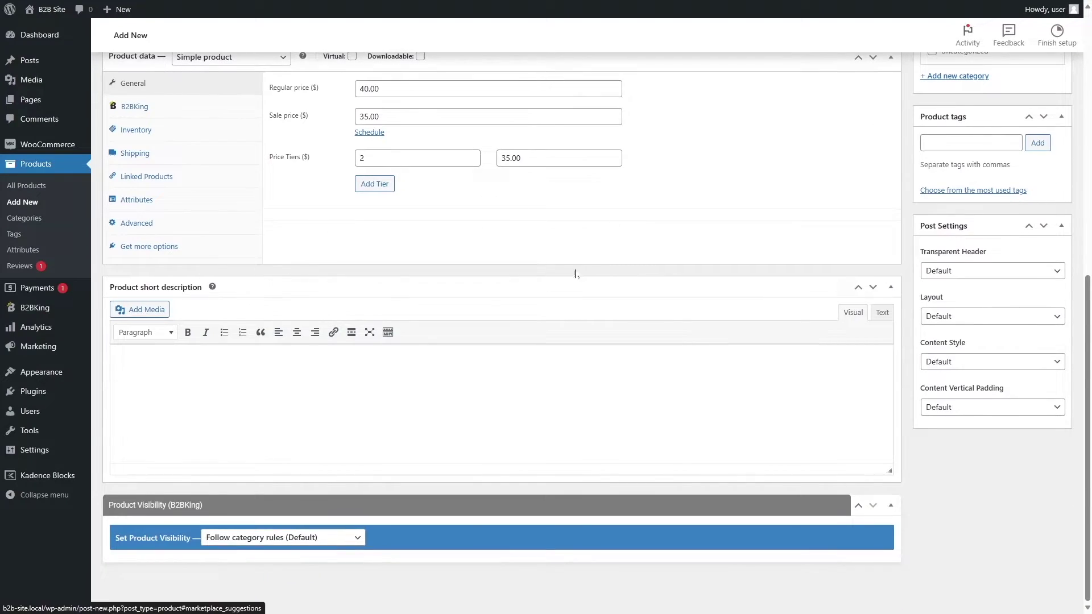
{"action": "scroll", "coordinate": [575, 273], "scroll_direction": "up", "scroll_amount": 7}
{"action": "scroll", "coordinate": [575, 273], "scroll_direction": "down", "scroll_amount": 4}
{"action": "scroll", "coordinate": [503, 330], "scroll_direction": "up", "scroll_amount": 3}
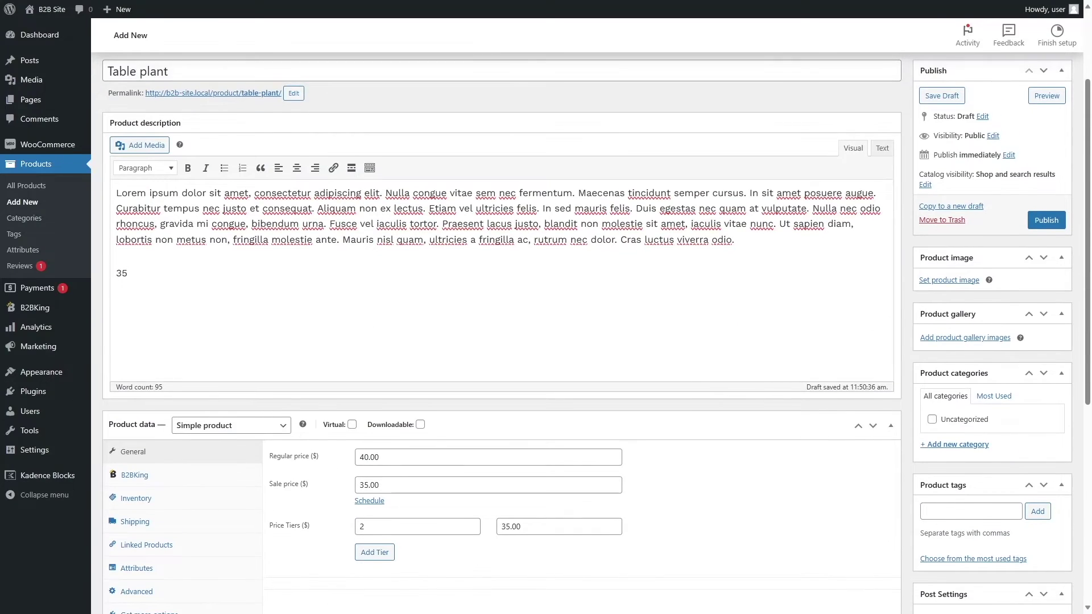
{"action": "scroll", "coordinate": [502, 330], "scroll_direction": "down", "scroll_amount": 6}
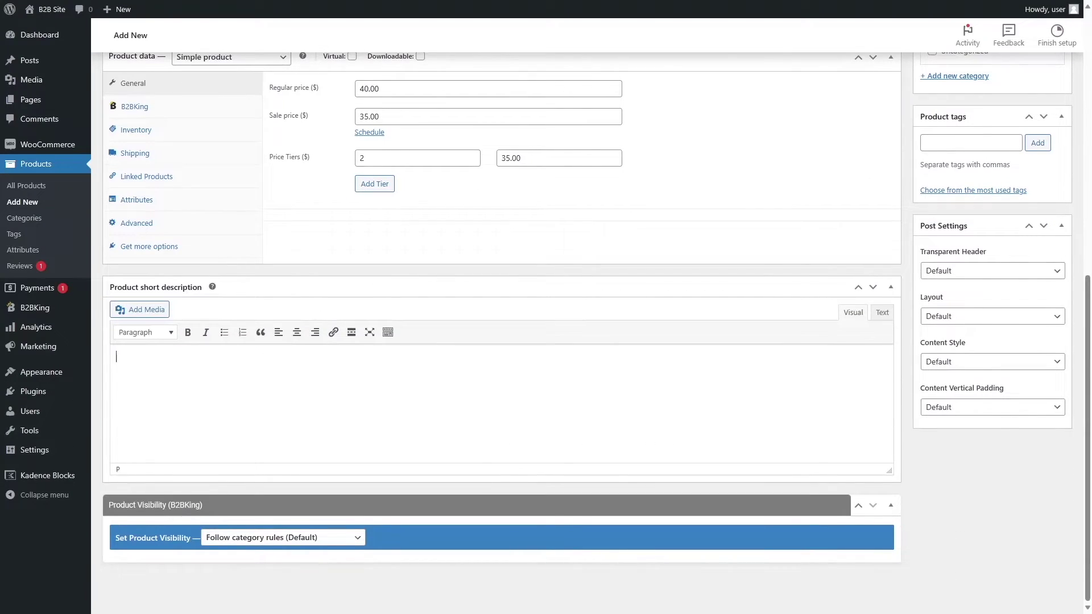
{"action": "type", "text": "Lorem ipsum dolor sit amet, consectetur adipiscing elit. Nulla congue vitae sem nec fermentum. Maecenas tincidunt semper cursus. In sit amet posuere augue. Curabitur tempus nec justo et consequat. Aliquam non ex lectus. Etiam vel ultricies felis. In sed mauris felis. Duis egestas nec quam at vulputate. Nulla nec odio rhoncus, gravida mi congue, bibendum urna. Fusce vel iaculis tortor. Praesent lacus justo, blandit non molestie sit amet, iaculis vitae nunc. Ut sapien diam, lobortis non metus non, fringilla molestie ante. Mauris nisl quam, ultricies a fringilla ac, rutrum nec dolor. Cras luctus viverra odio."}
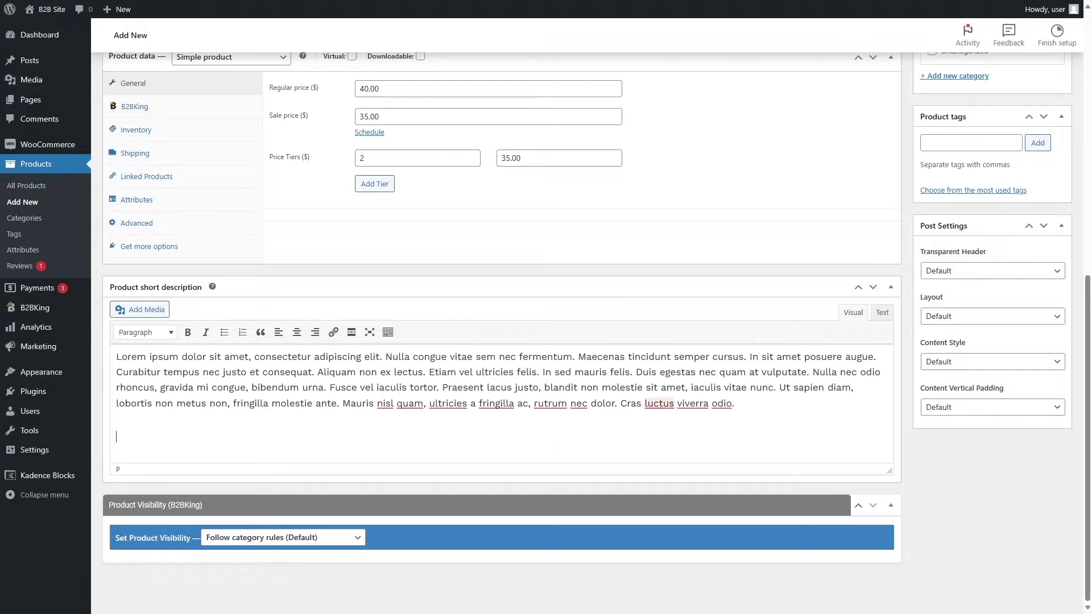
Add a new product category named "desk plant" and assign it to the product.
{"action": "scroll", "coordinate": [728, 376], "scroll_direction": "up", "scroll_amount": 5}
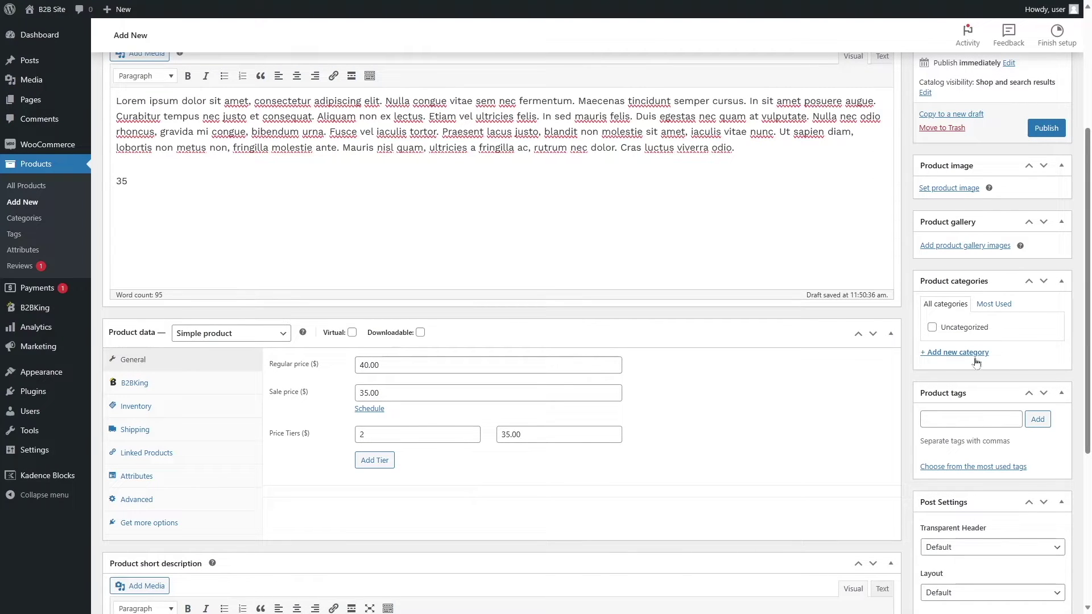
{"action": "left_click", "coordinate": [948, 358]}
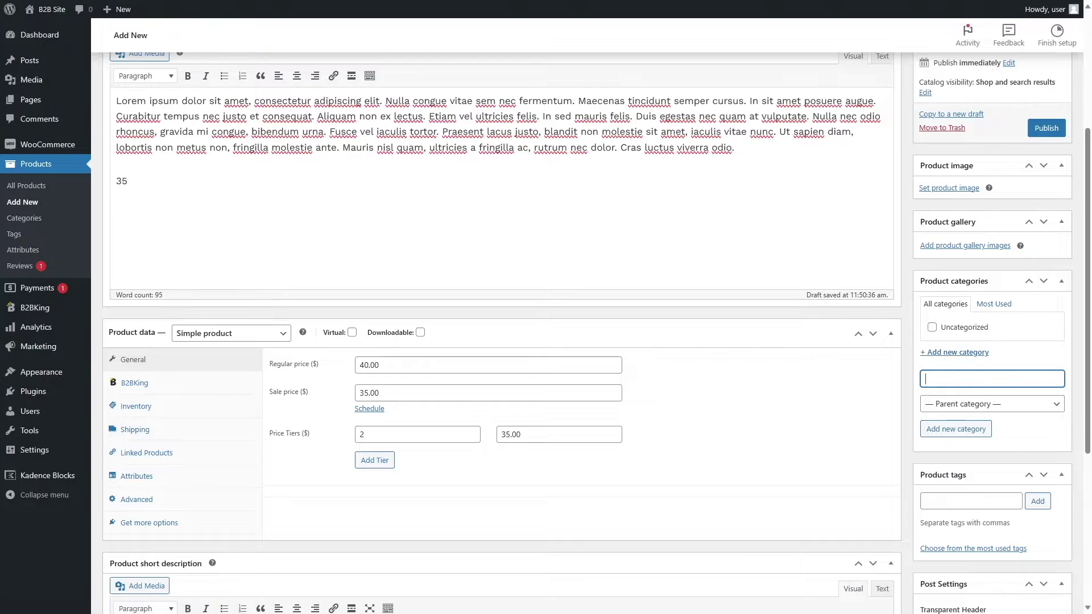
{"action": "type", "text": "desk plant"}
{"action": "key", "text": "Return"}
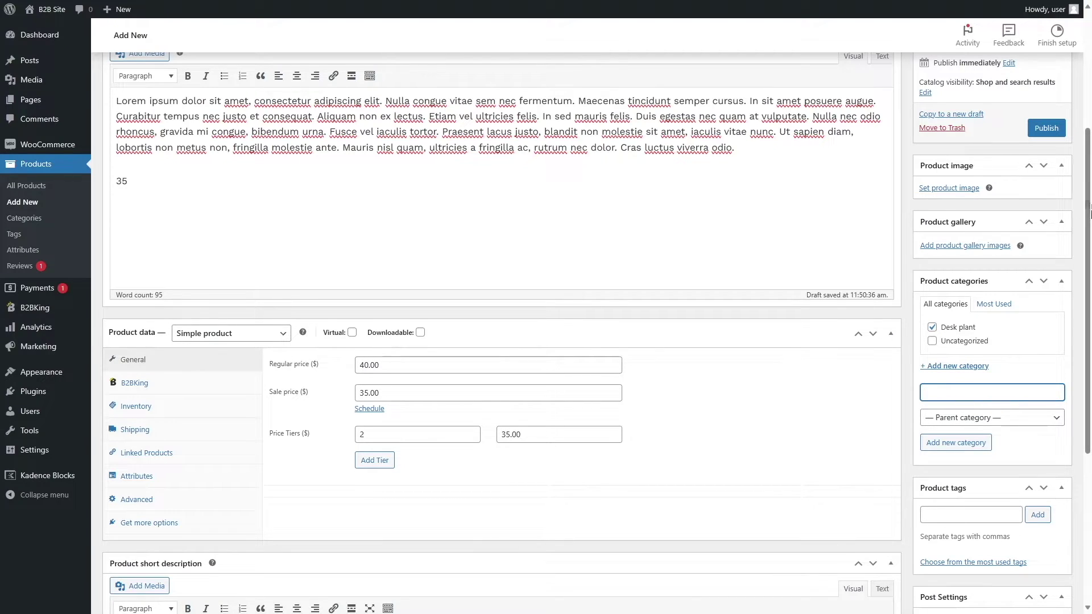
Open the image chooser for setting the Table plant's product image.
{"action": "scroll", "coordinate": [933, 250], "scroll_direction": "up", "scroll_amount": 2}
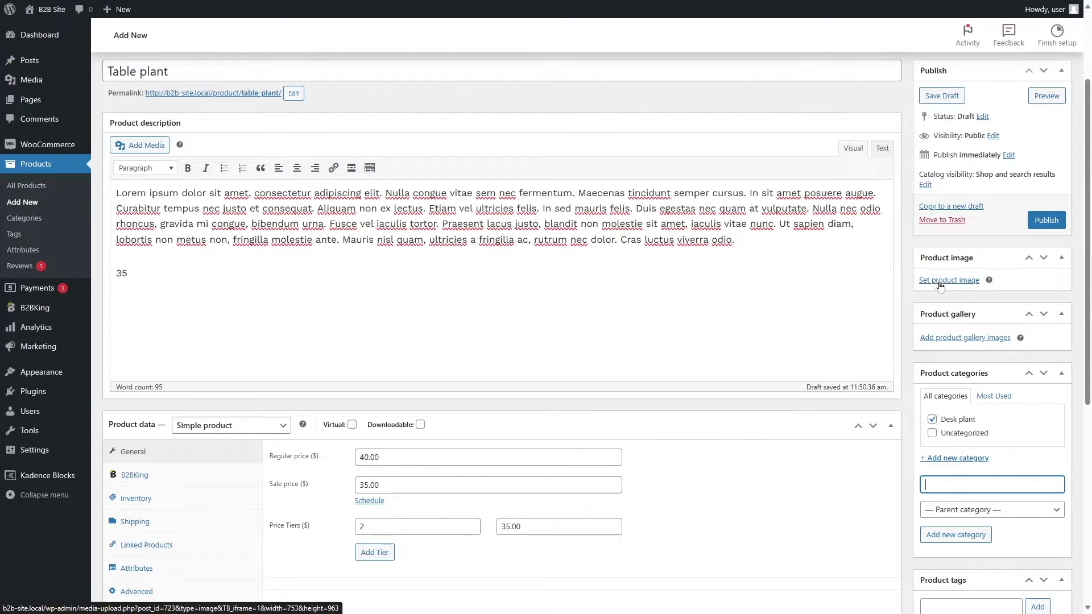
{"action": "left_click", "coordinate": [932, 283]}
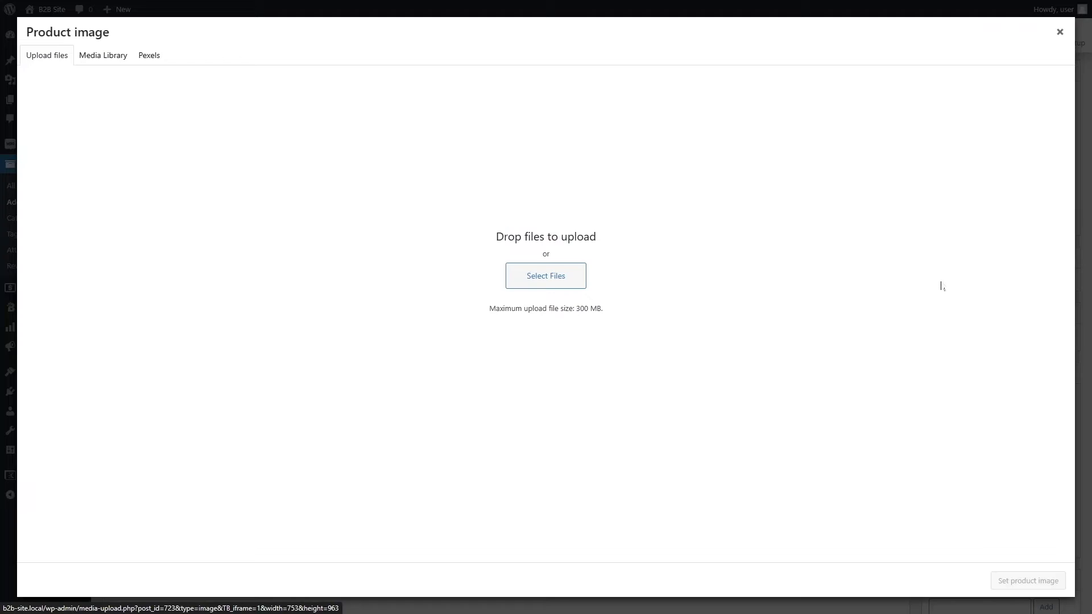
Assign the plant-4.jpeg picture as the product image.
{"action": "left_click", "coordinate": [558, 276]}
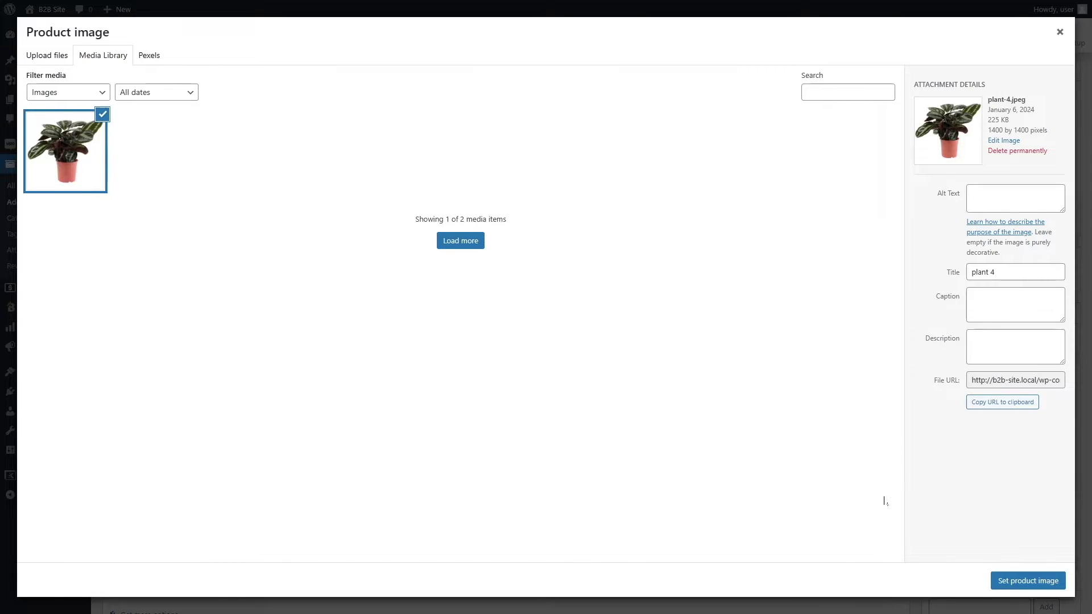
{"action": "left_click", "coordinate": [1028, 580]}
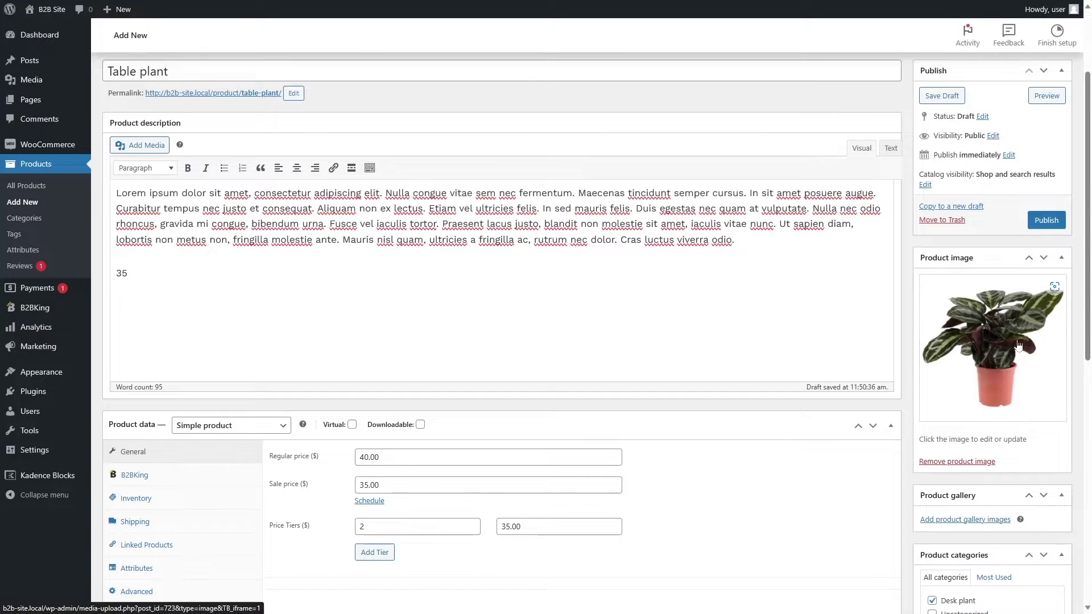
Set the product visibility to Manual setting (override category rules) and hide the product from Guest Users (Logged Out) and B2C Users.
{"action": "scroll", "coordinate": [675, 340], "scroll_direction": "down", "scroll_amount": 3}
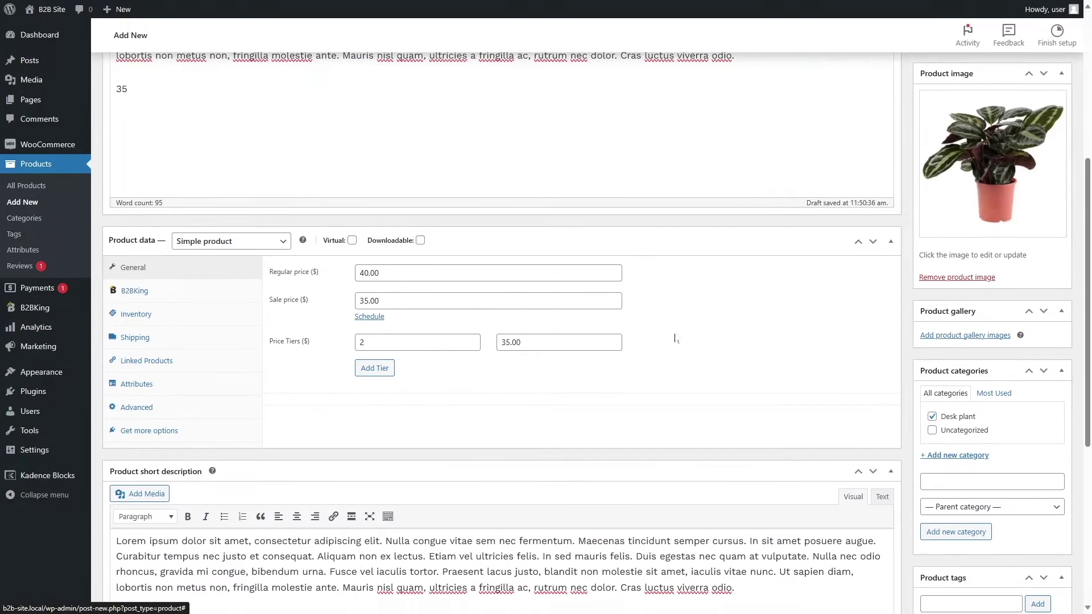
{"action": "scroll", "coordinate": [373, 346], "scroll_direction": "down", "scroll_amount": 5}
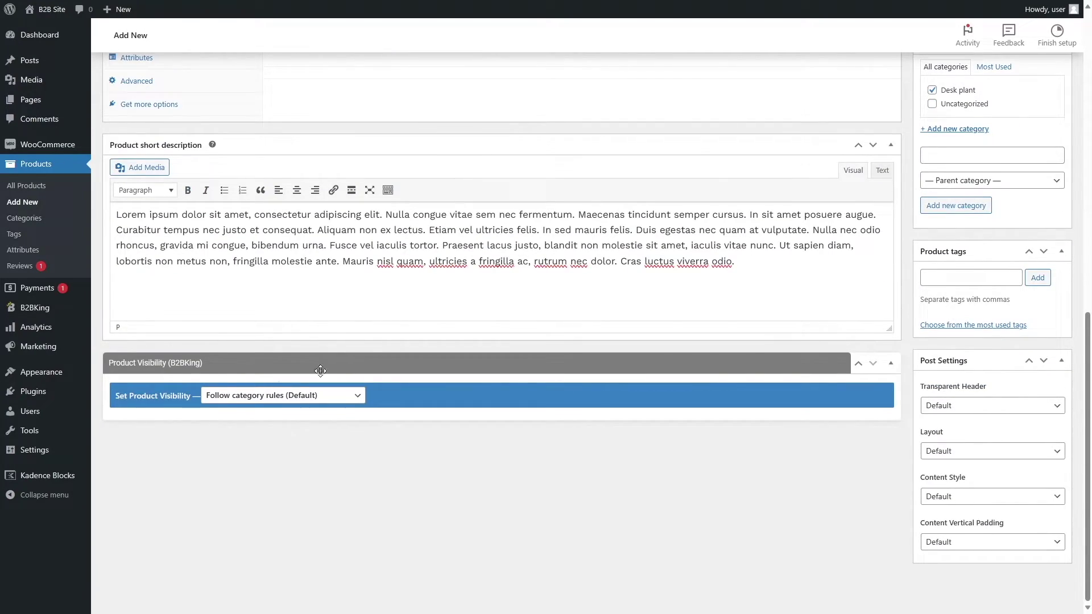
{"action": "left_click", "coordinate": [248, 396]}
{"action": "left_click", "coordinate": [249, 424]}
{"action": "scroll", "coordinate": [275, 419], "scroll_direction": "down", "scroll_amount": 3}
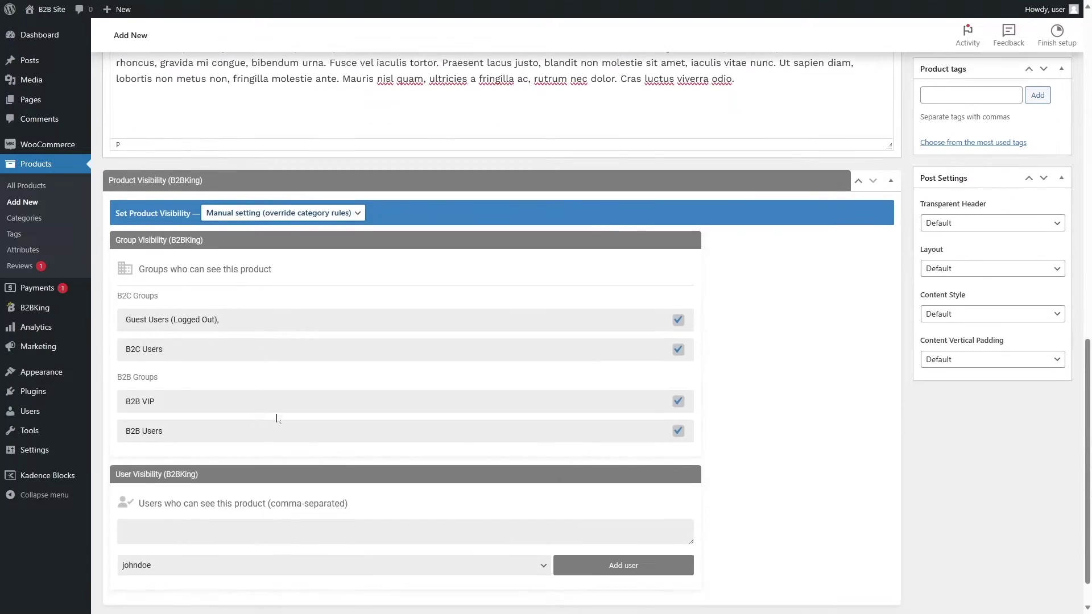
{"action": "left_click", "coordinate": [678, 319]}
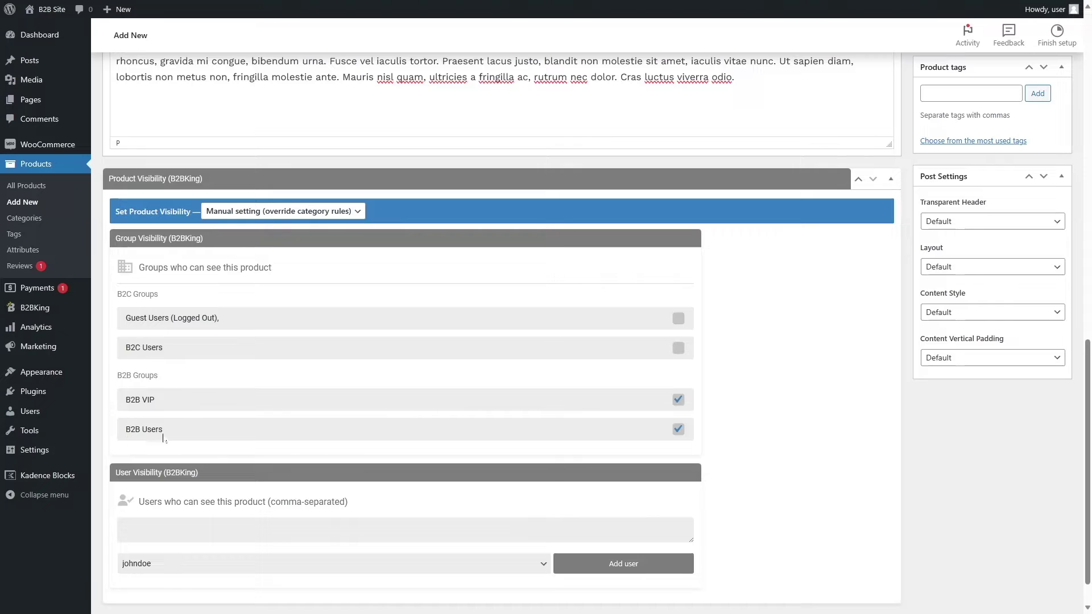
{"action": "scroll", "coordinate": [165, 438], "scroll_direction": "down", "scroll_amount": 1}
Publish the desk plant product.
{"action": "scroll", "coordinate": [693, 520], "scroll_direction": "up", "scroll_amount": 6}
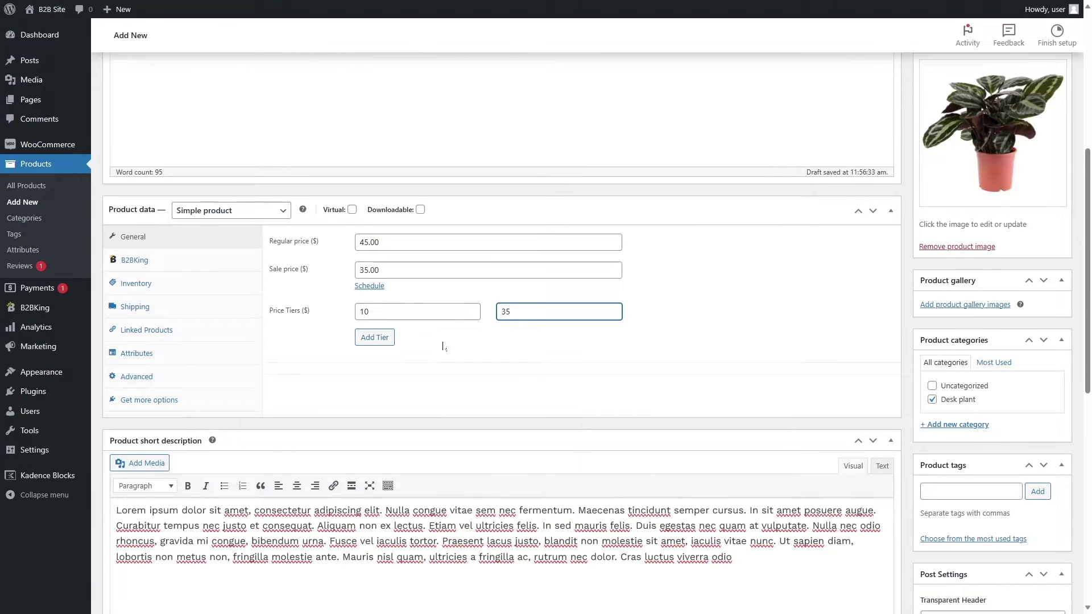
{"action": "scroll", "coordinate": [811, 355], "scroll_direction": "up", "scroll_amount": 3}
{"action": "left_click", "coordinate": [1049, 189]}
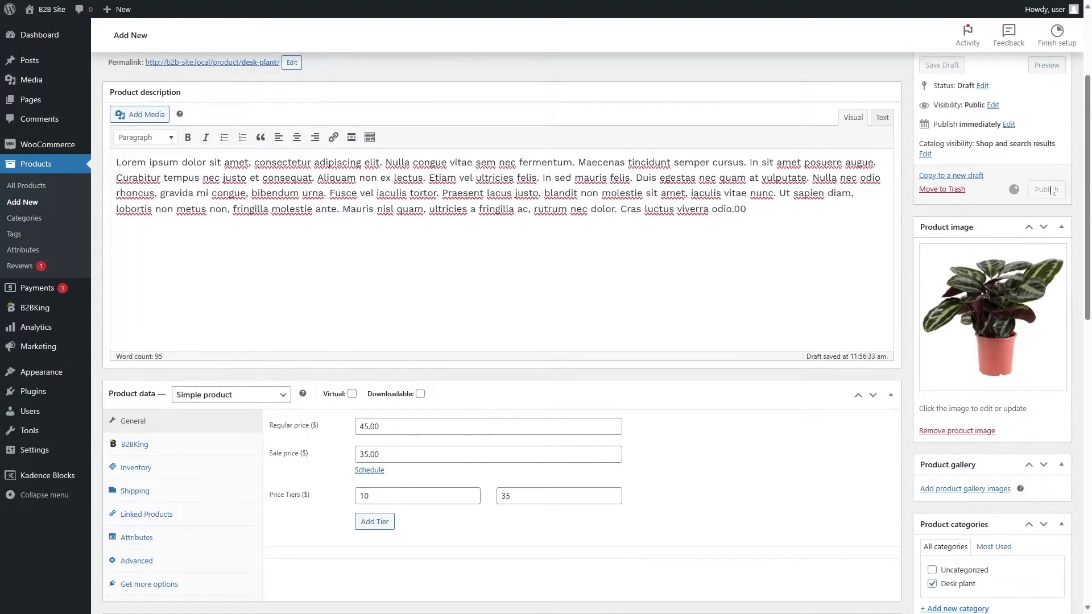
Give the B2B VIP group a regular price of 32.00 and a sale price of 30.00.
{"action": "scroll", "coordinate": [644, 303], "scroll_direction": "down", "scroll_amount": 7}
{"action": "scroll", "coordinate": [645, 302], "scroll_direction": "down", "scroll_amount": 2}
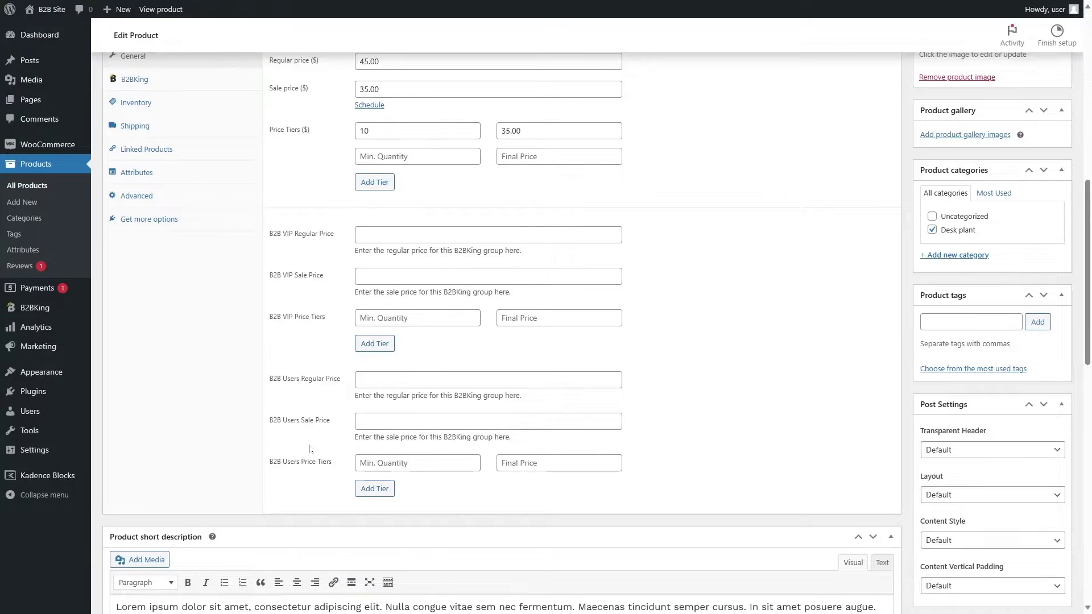
{"action": "scroll", "coordinate": [309, 449], "scroll_direction": "up", "scroll_amount": 1}
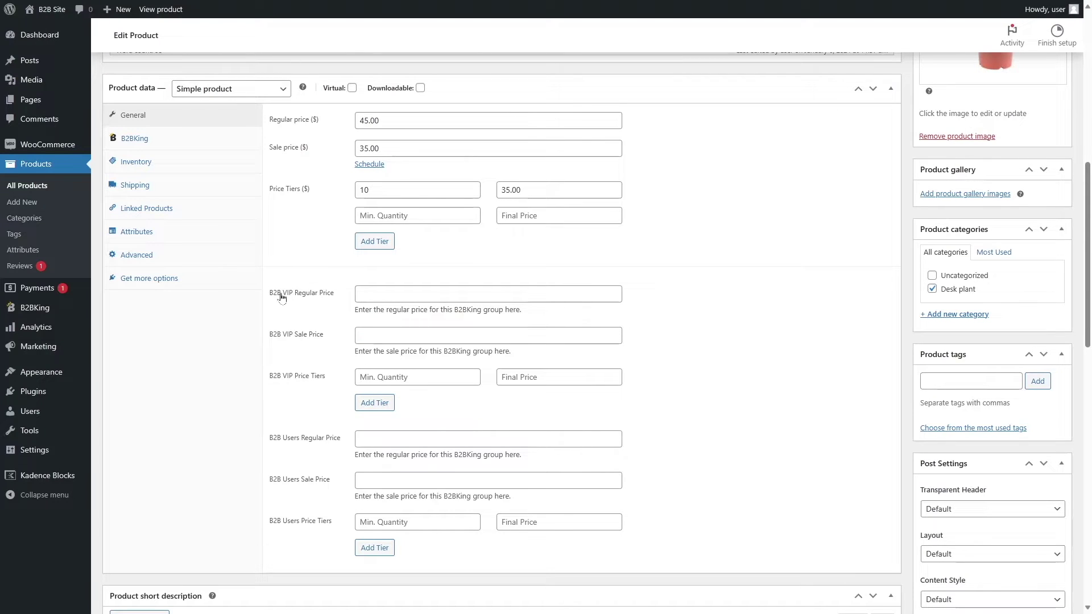
{"action": "left_click", "coordinate": [399, 294]}
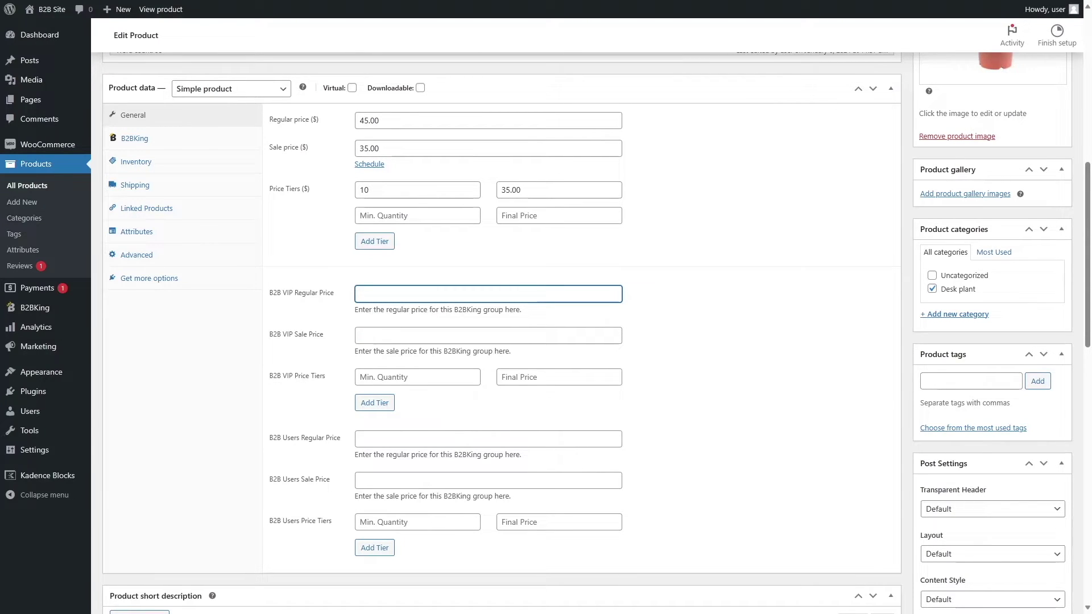
{"action": "key", "text": "Tab"}
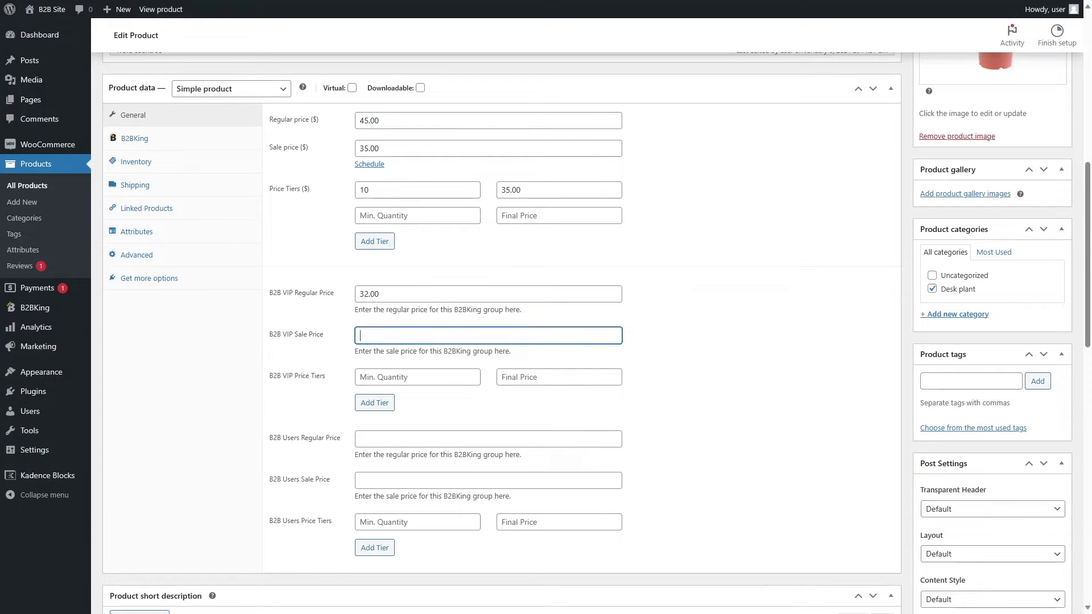
{"action": "type", "text": "30.00"}
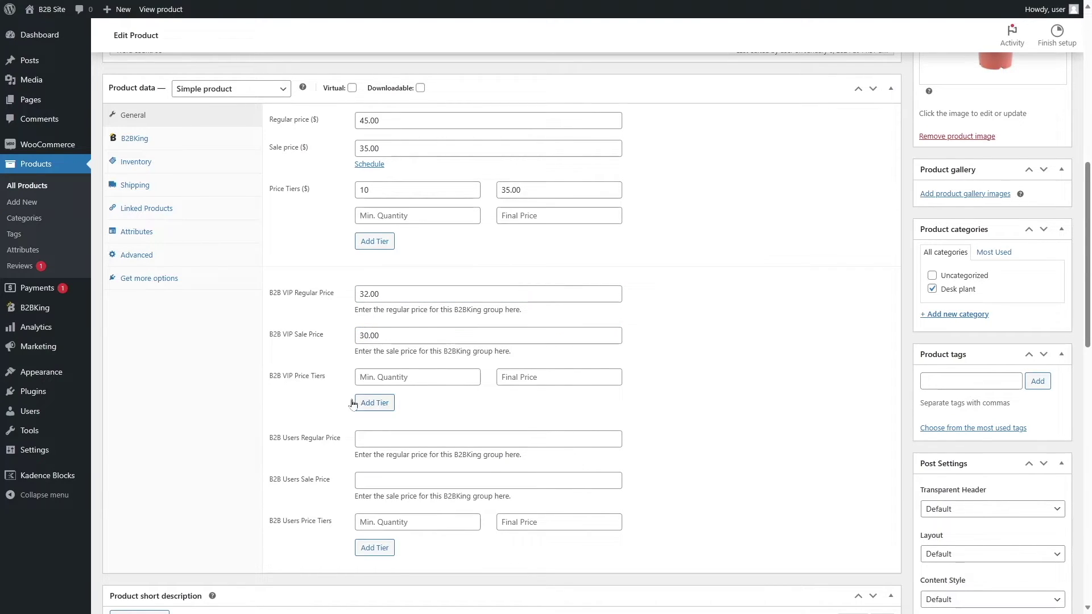
Define a B2B VIP price tier with a minimum quantity of 10 and a final price of 35.00.
{"action": "key", "text": "Tab"}
{"action": "type", "text": "10"}
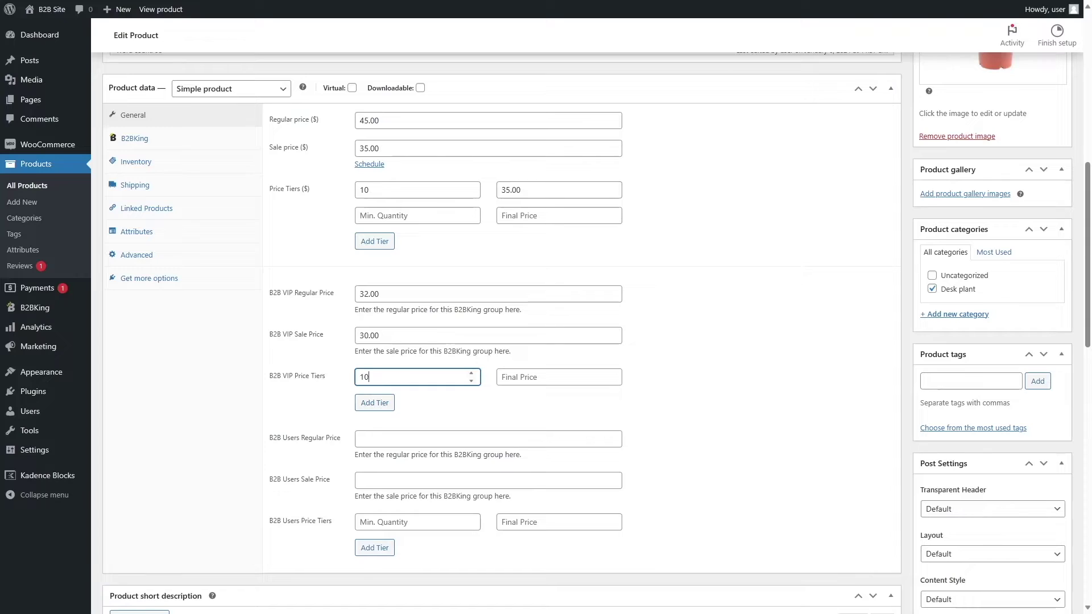
{"action": "key", "text": "Tab"}
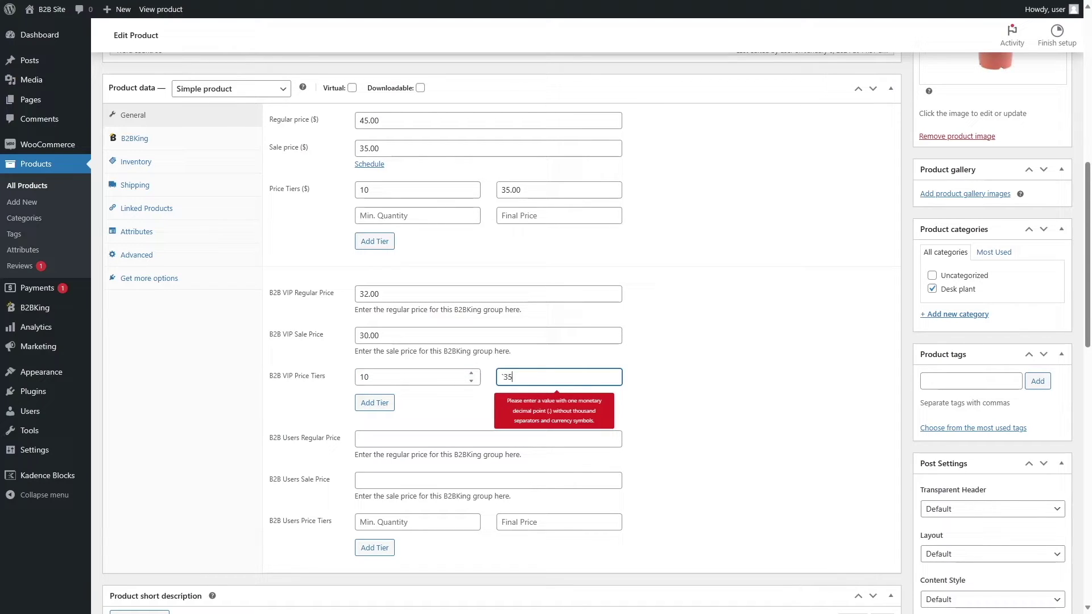
{"action": "type", "text": "`35"}
{"action": "key", "text": "BackSpace"}
{"action": "key", "text": "BackSpace"}
{"action": "key", "text": "BackSpace"}
{"action": "type", "text": "35.00"}
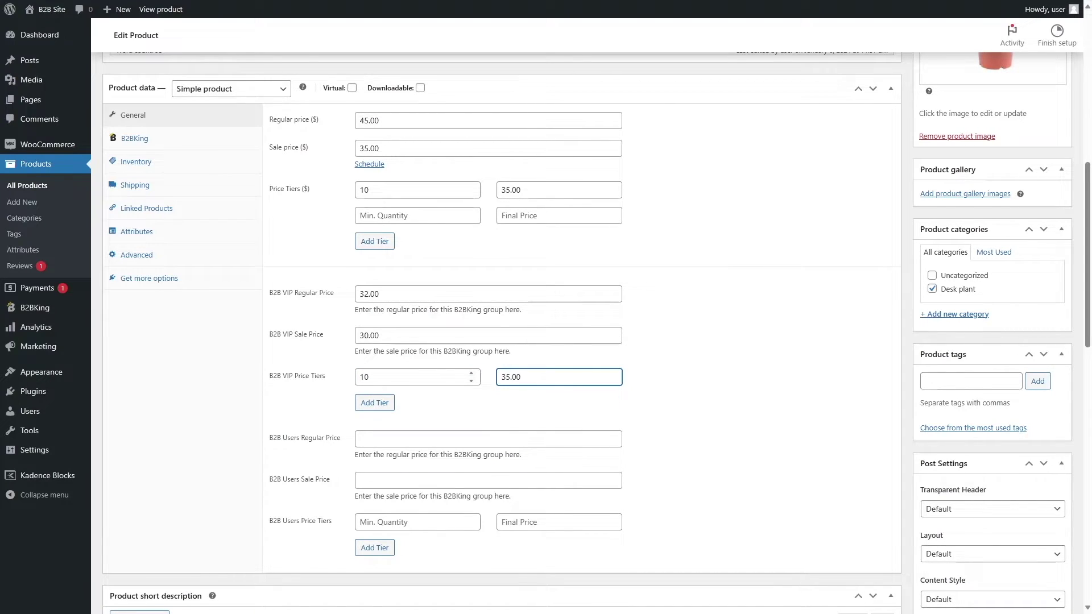
Give the B2B Users group a regular price of 35.00 and a sale price of 32.00.
{"action": "scroll", "coordinate": [337, 349], "scroll_direction": "down", "scroll_amount": 3}
{"action": "scroll", "coordinate": [337, 350], "scroll_direction": "up", "scroll_amount": 2}
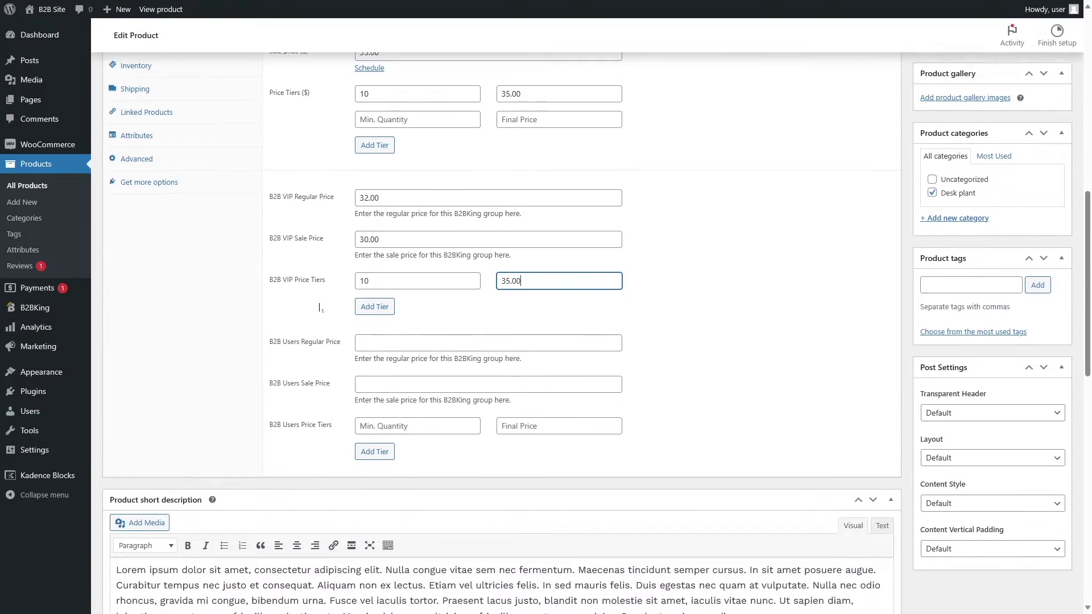
{"action": "left_click", "coordinate": [398, 347]}
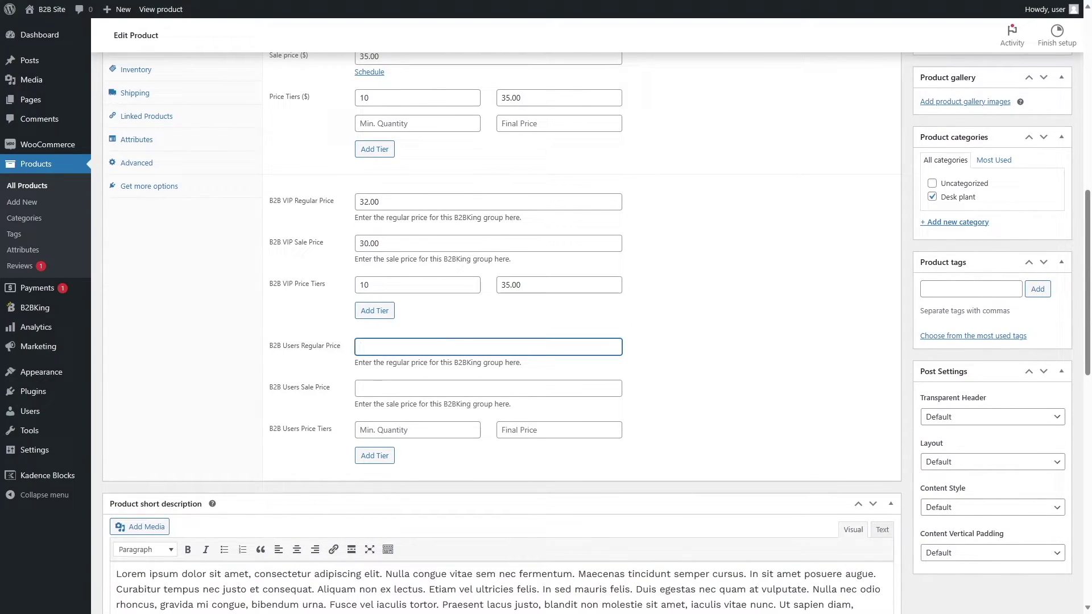
{"action": "left_click", "coordinate": [398, 389]}
{"action": "type", "text": "32.00"}
Define a B2B Users price tier with a minimum quantity of 2 and a final price of 32.00.
{"action": "left_click", "coordinate": [409, 430]}
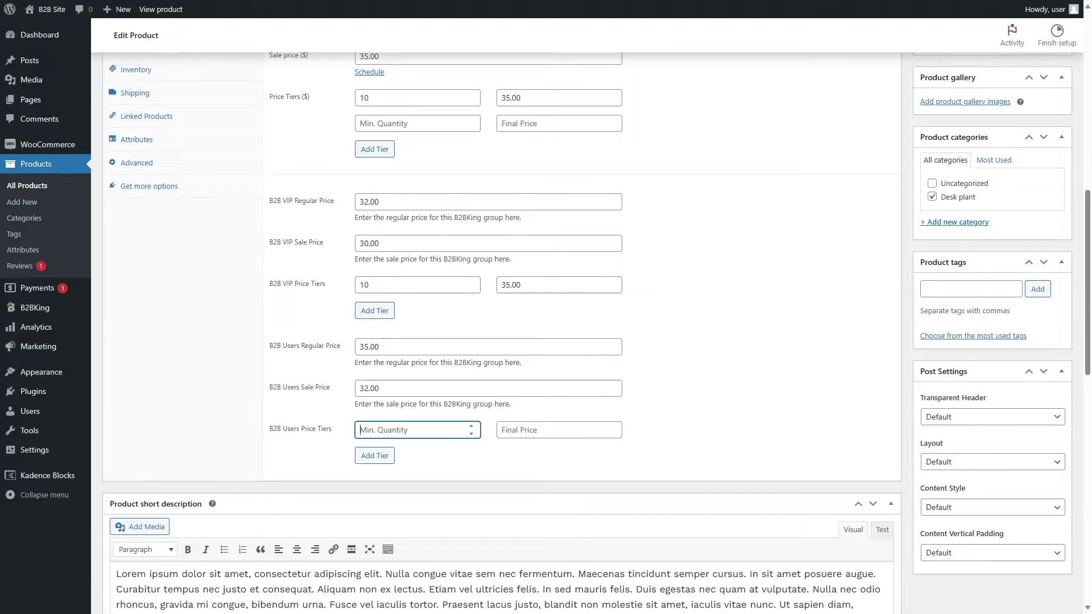
{"action": "type", "text": "2"}
{"action": "left_click", "coordinate": [546, 431]}
{"action": "type", "text": "32.00"}
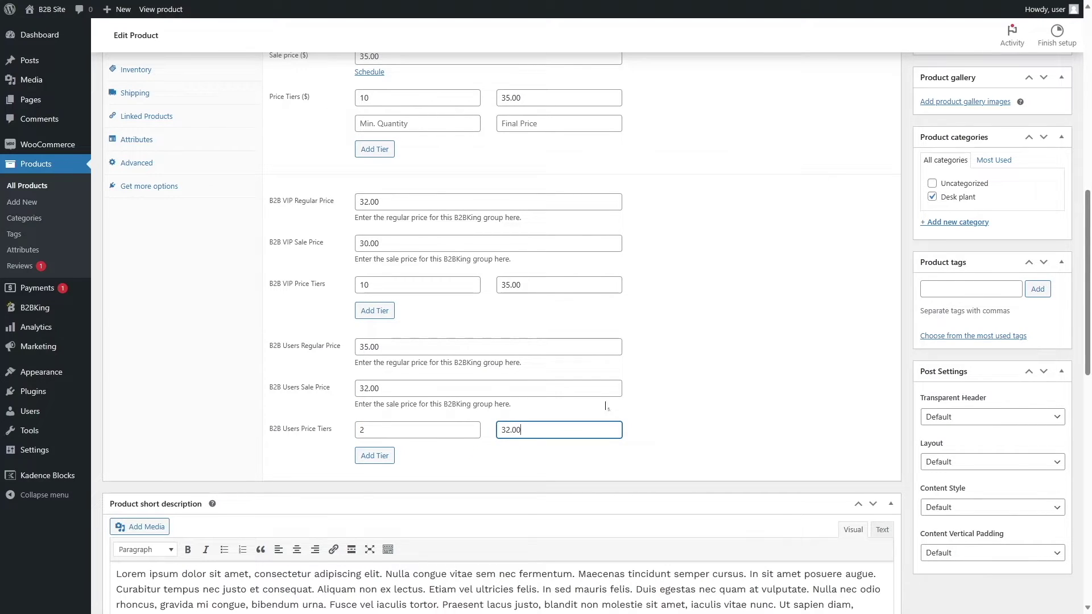
Update the desk plant product with its new group prices and tiers.
{"action": "scroll", "coordinate": [605, 364], "scroll_direction": "down", "scroll_amount": 8}
{"action": "scroll", "coordinate": [435, 351], "scroll_direction": "up", "scroll_amount": 8}
{"action": "scroll", "coordinate": [646, 381], "scroll_direction": "up", "scroll_amount": 1}
{"action": "scroll", "coordinate": [646, 380], "scroll_direction": "down", "scroll_amount": 1}
{"action": "left_click", "coordinate": [646, 380]}
{"action": "scroll", "coordinate": [734, 410], "scroll_direction": "up", "scroll_amount": 6}
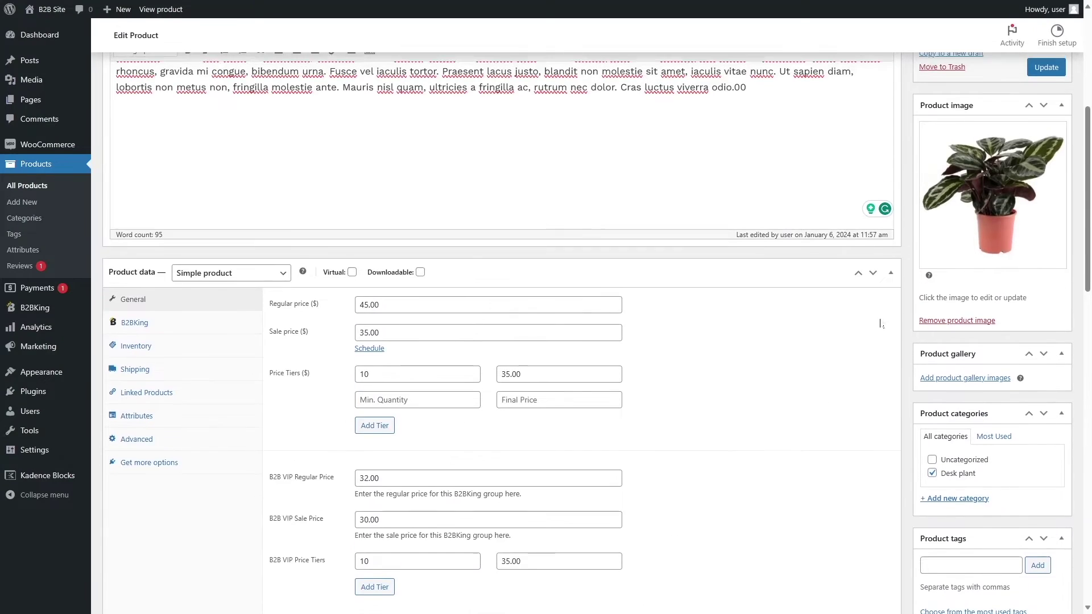
{"action": "left_click", "coordinate": [1042, 162]}
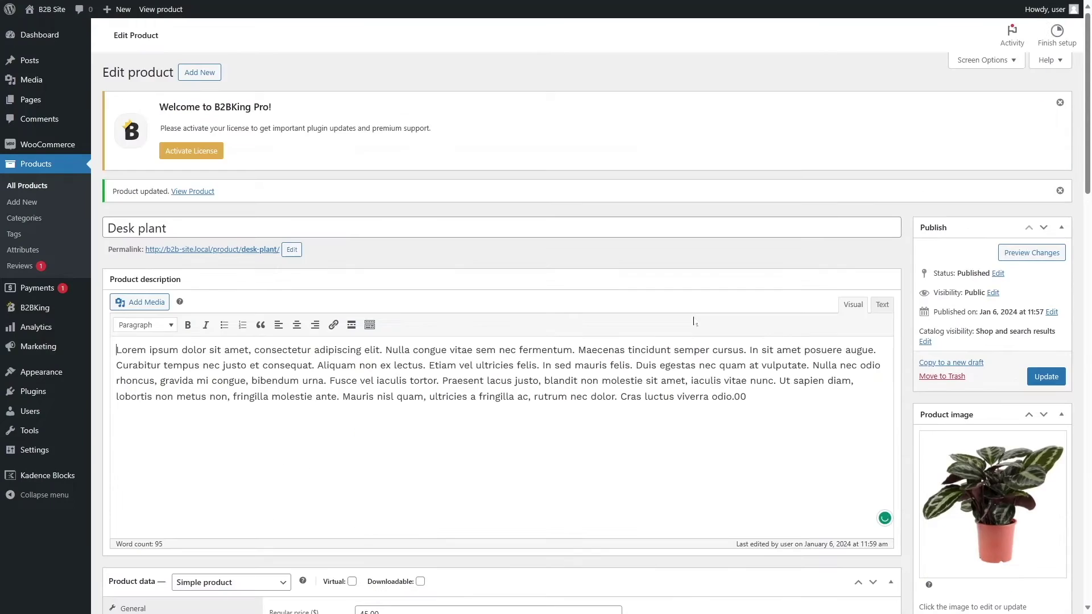
Visit the storefront's shop and open the desk plant product page to check its price and quantity tiers.
{"action": "mouse_move", "coordinate": [53, 10]}
{"action": "left_click", "coordinate": [61, 33]}
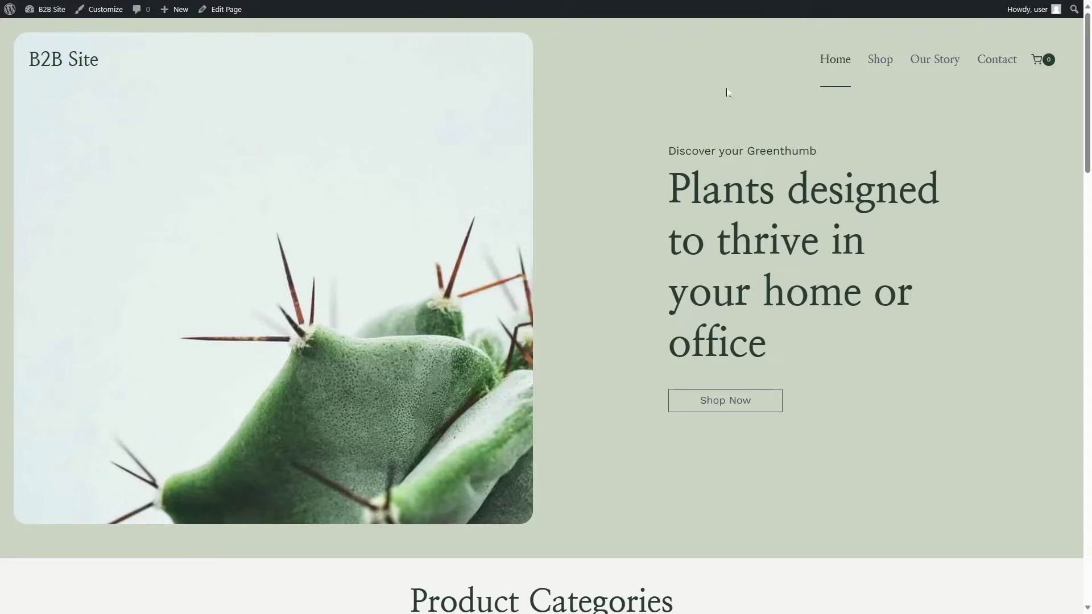
{"action": "left_click", "coordinate": [881, 60]}
{"action": "scroll", "coordinate": [771, 95], "scroll_direction": "down", "scroll_amount": 4}
{"action": "scroll", "coordinate": [769, 98], "scroll_direction": "up", "scroll_amount": 4}
{"action": "scroll", "coordinate": [722, 166], "scroll_direction": "down", "scroll_amount": 2}
{"action": "scroll", "coordinate": [722, 167], "scroll_direction": "down", "scroll_amount": 1}
{"action": "left_click", "coordinate": [664, 239]}
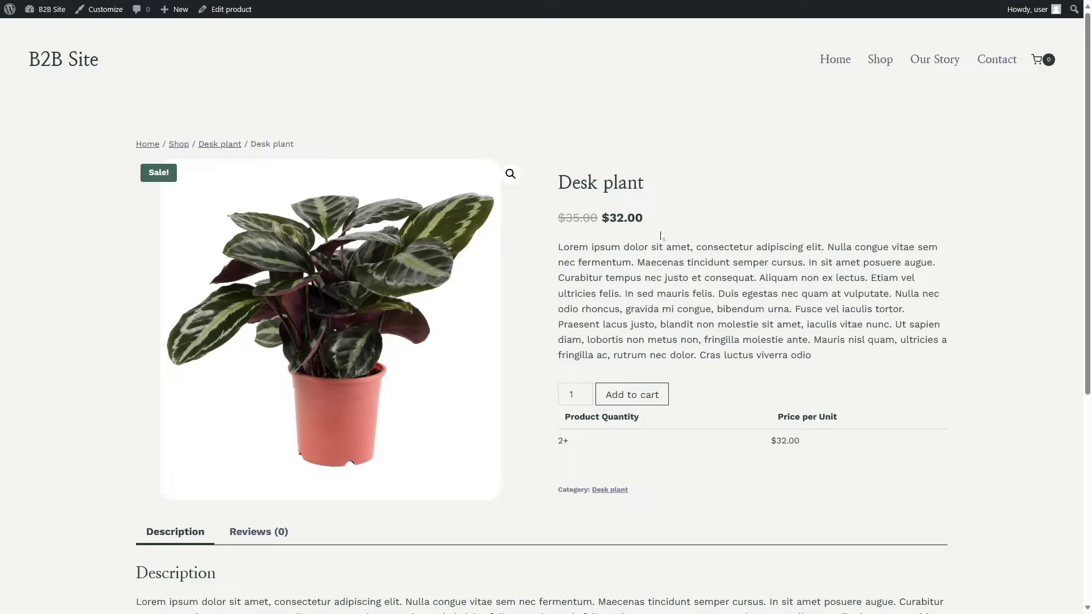
{"action": "scroll", "coordinate": [661, 235], "scroll_direction": "down", "scroll_amount": 2}
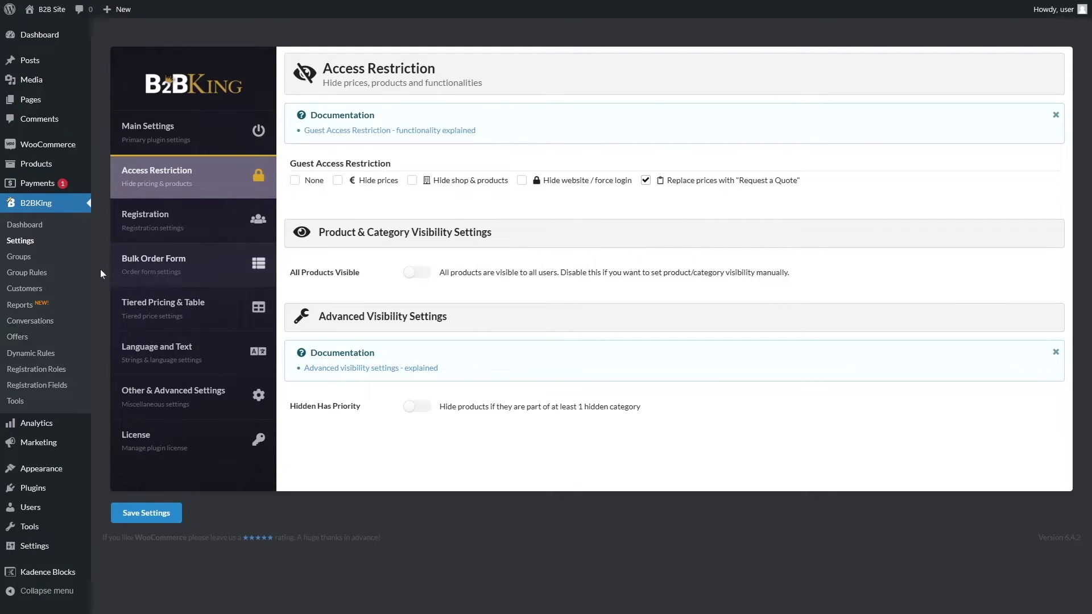
Open B2BKing's Bulk Order Form settings and review the available order form themes and product sorting options.
{"action": "left_click", "coordinate": [144, 269]}
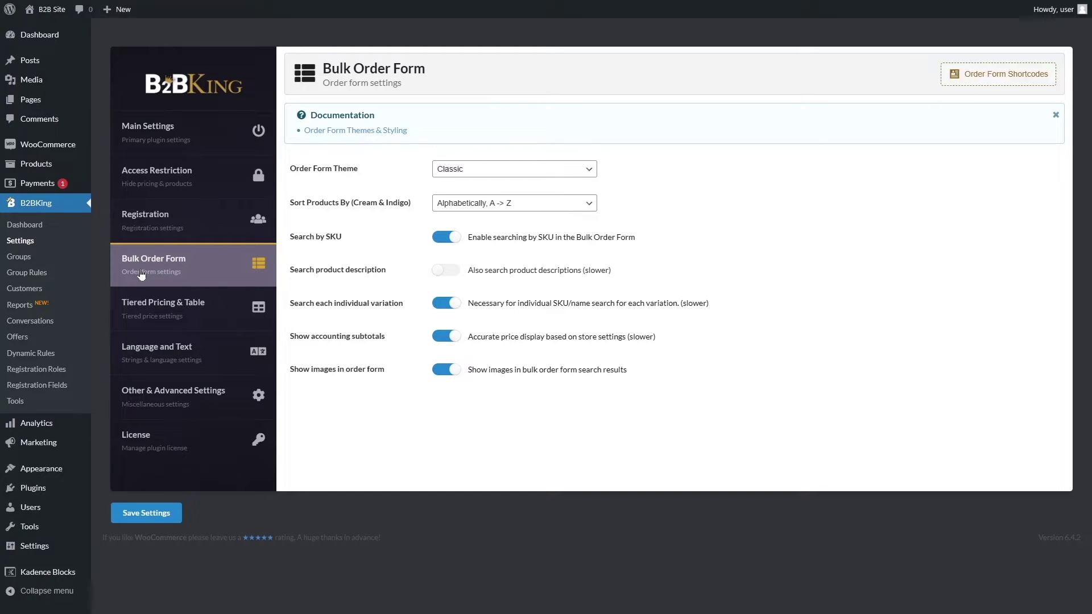
{"action": "left_click", "coordinate": [457, 170]}
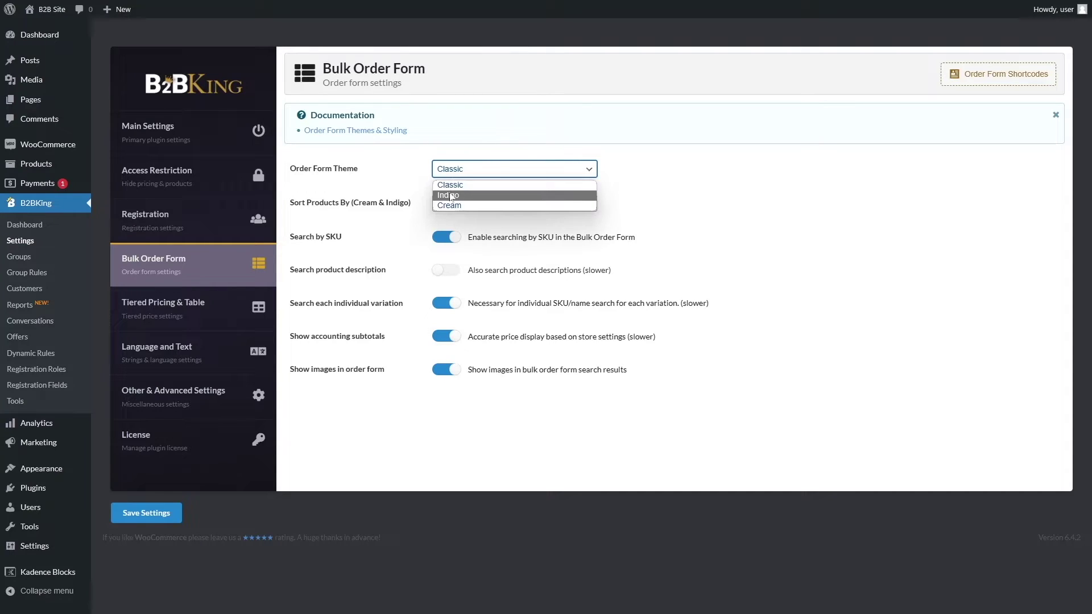
{"action": "left_click", "coordinate": [696, 178]}
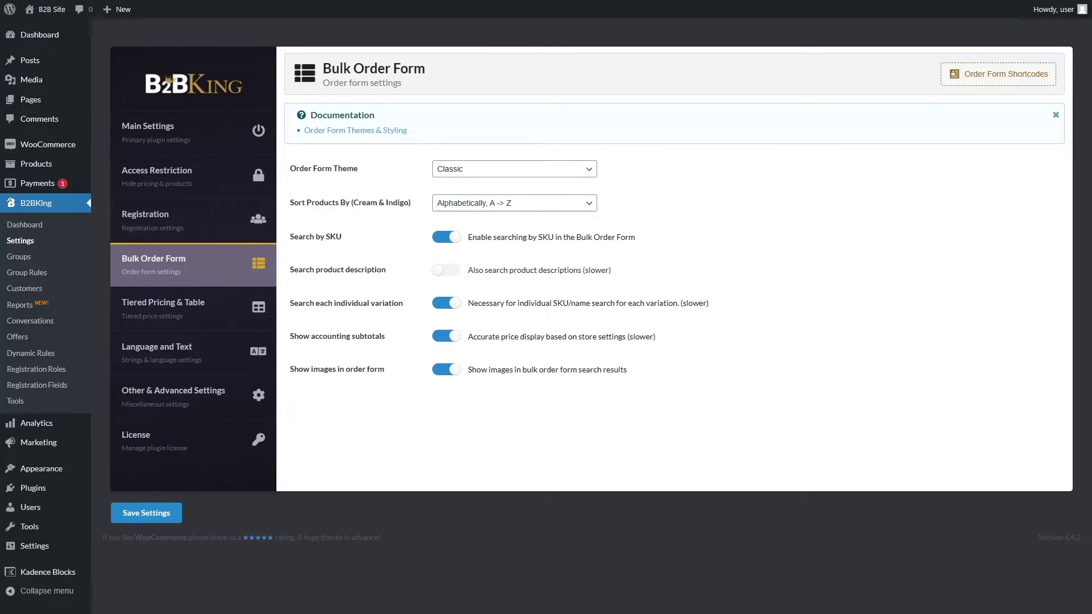
{"action": "left_click", "coordinate": [476, 170]}
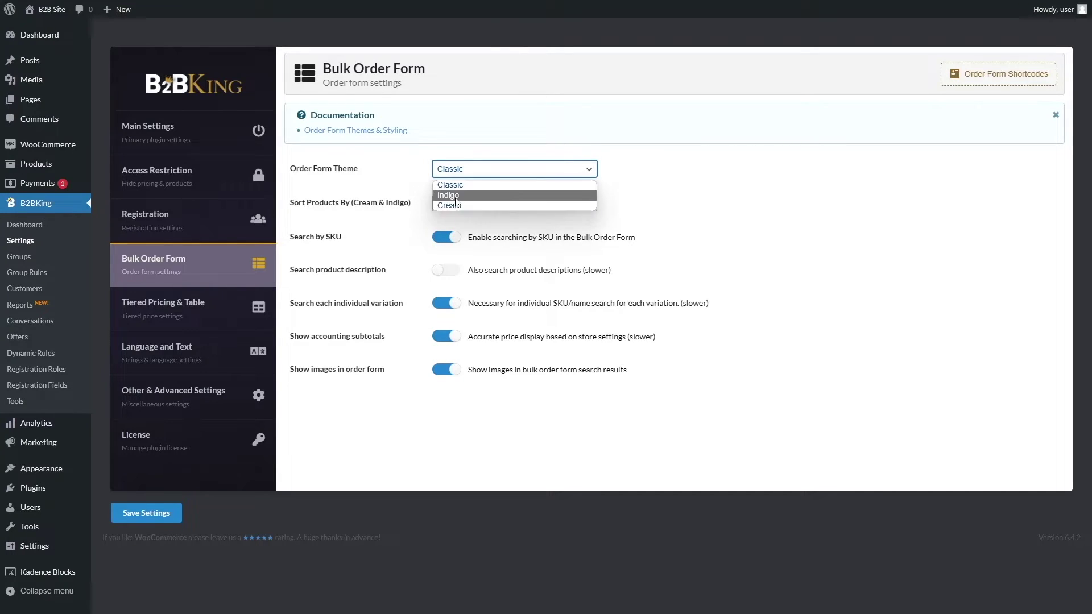
{"action": "left_click", "coordinate": [761, 187]}
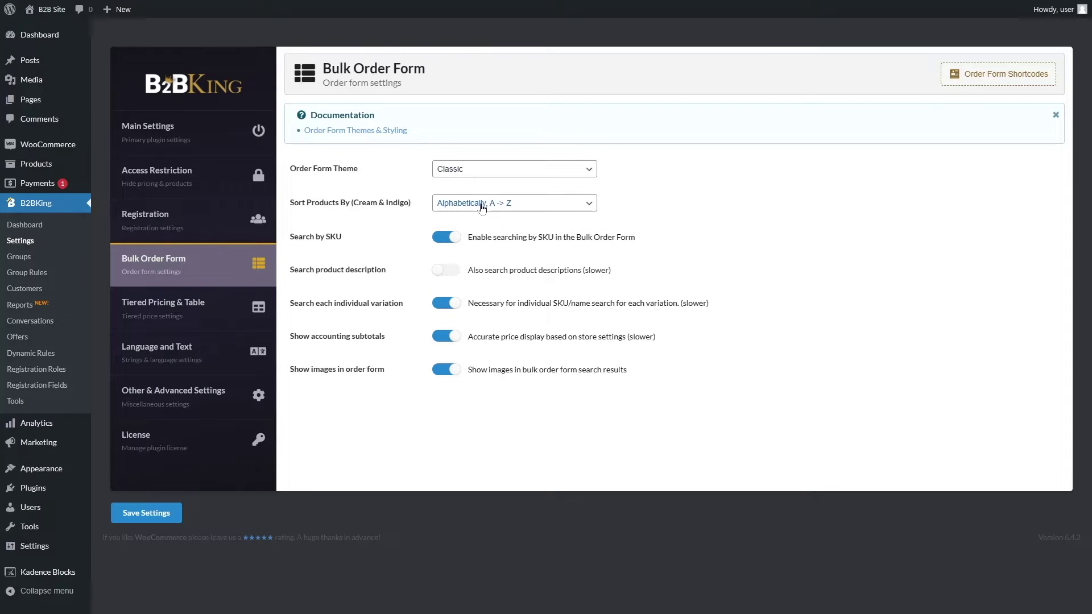
{"action": "left_click", "coordinate": [481, 207]}
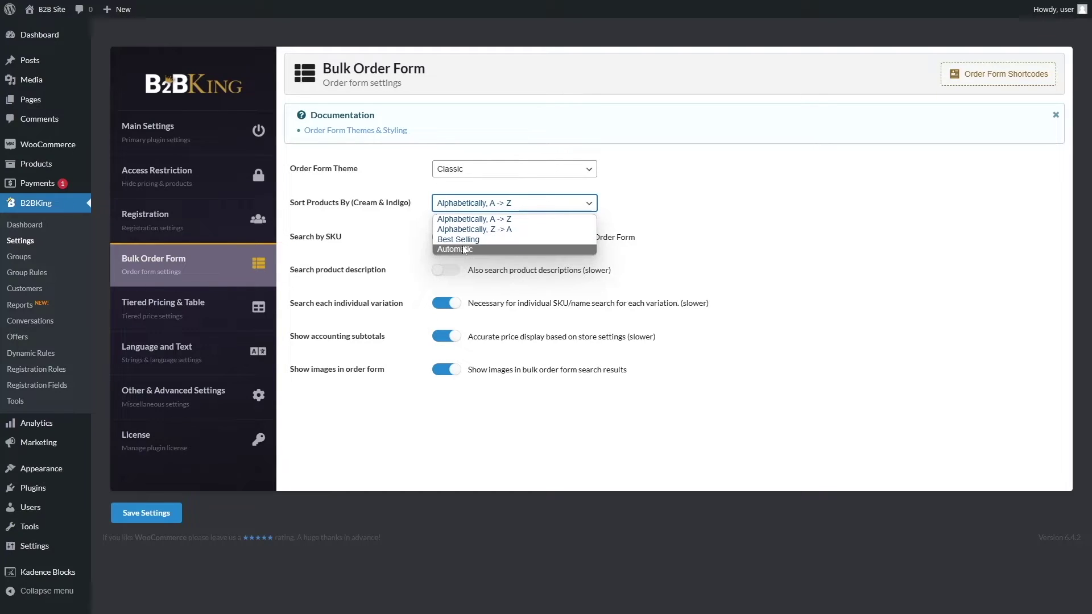
{"action": "left_click", "coordinate": [711, 183]}
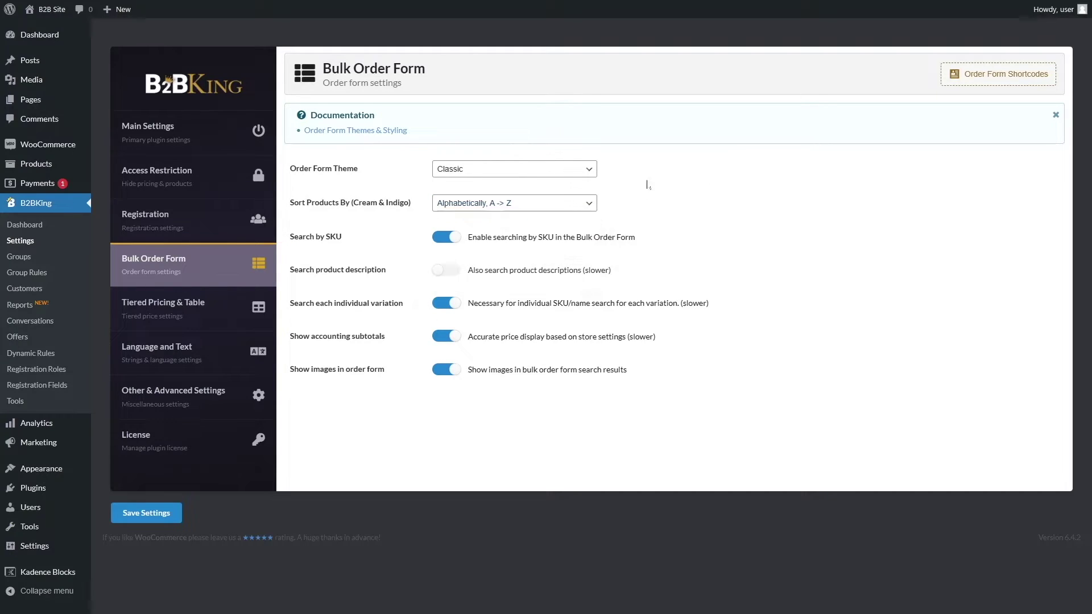
Set the bulk order form theme to Cream.
{"action": "left_click", "coordinate": [521, 171]}
{"action": "left_click", "coordinate": [485, 196]}
{"action": "left_click", "coordinate": [484, 171]}
{"action": "left_click", "coordinate": [481, 205]}
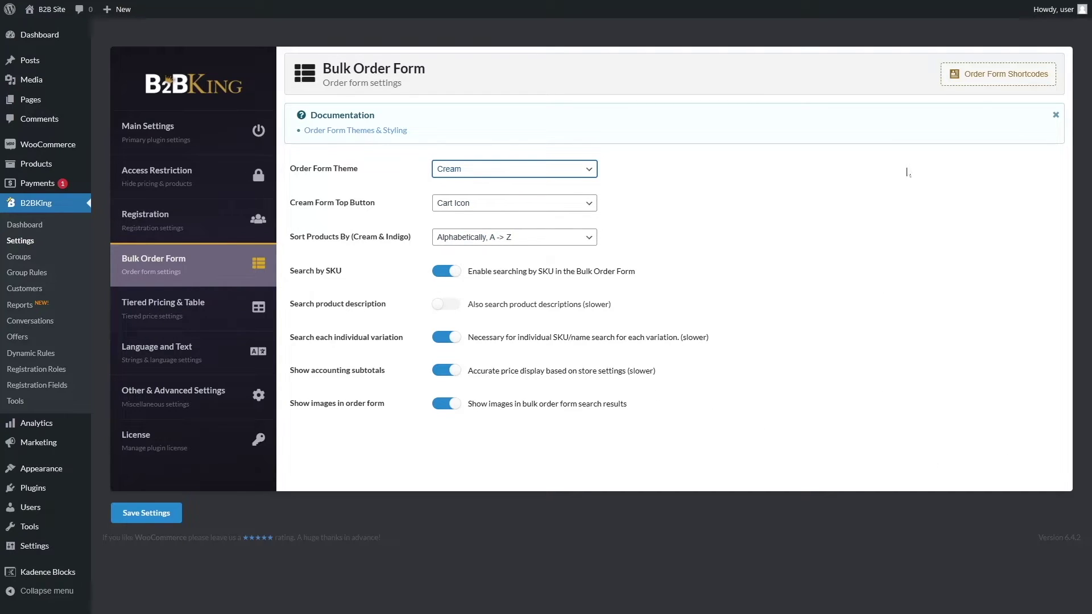
Copy the Cream theme's shortcode from the Order Form Shortcodes List.
{"action": "left_click", "coordinate": [993, 78]}
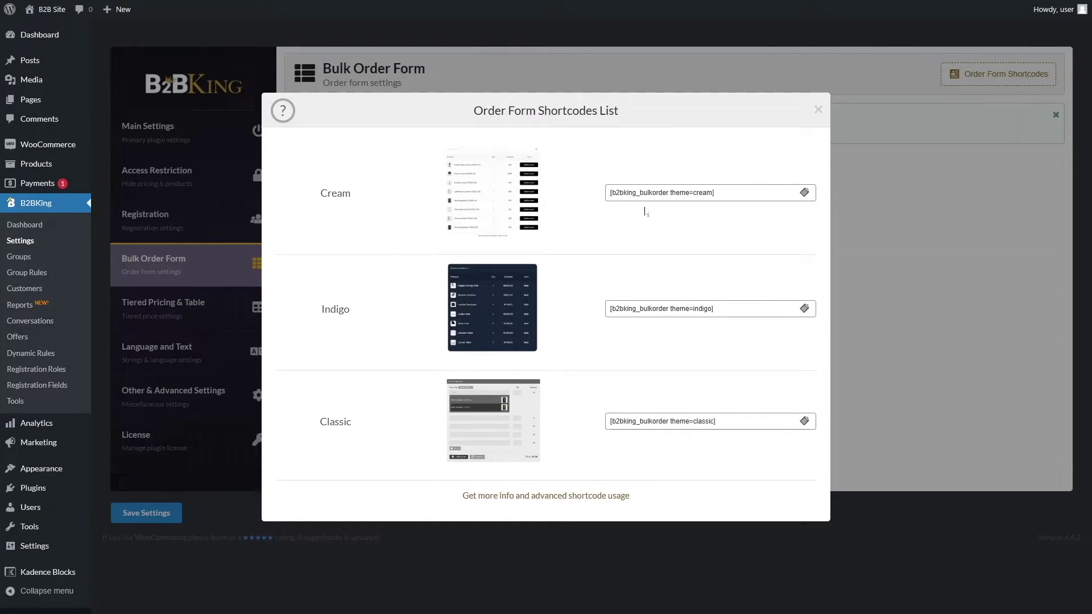
{"action": "left_click", "coordinate": [804, 192]}
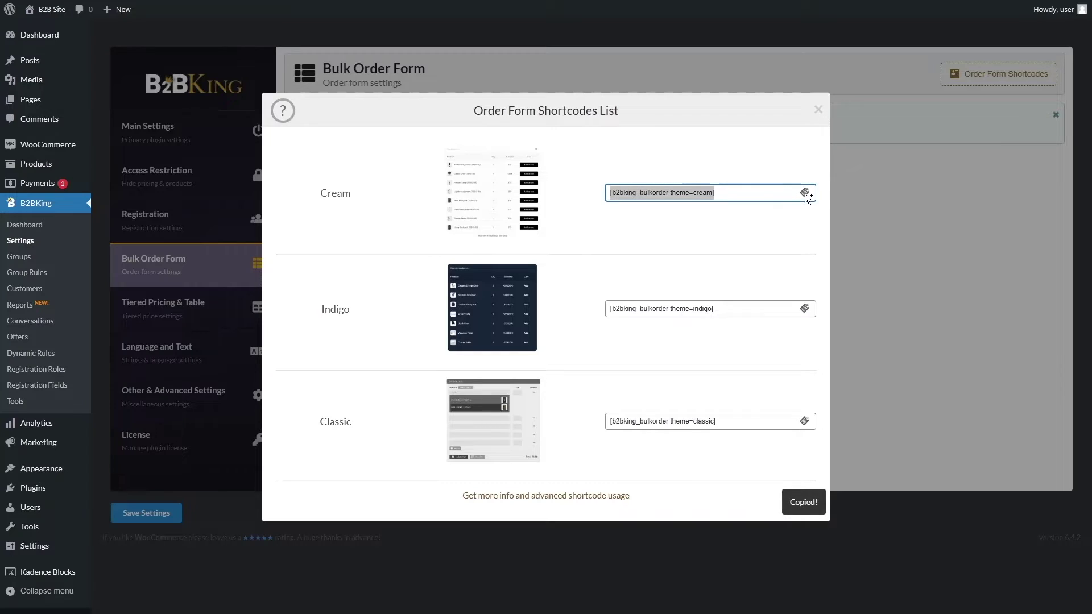
Close the shortcode list and create a new page titled "Bulk order".
{"action": "left_click", "coordinate": [818, 109]}
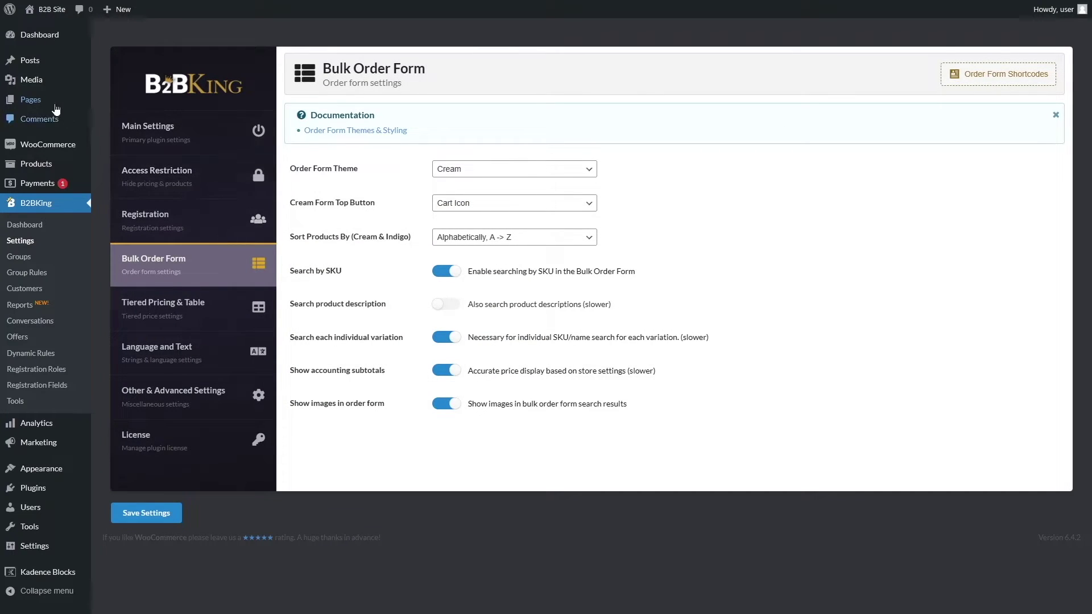
{"action": "left_click", "coordinate": [31, 99]}
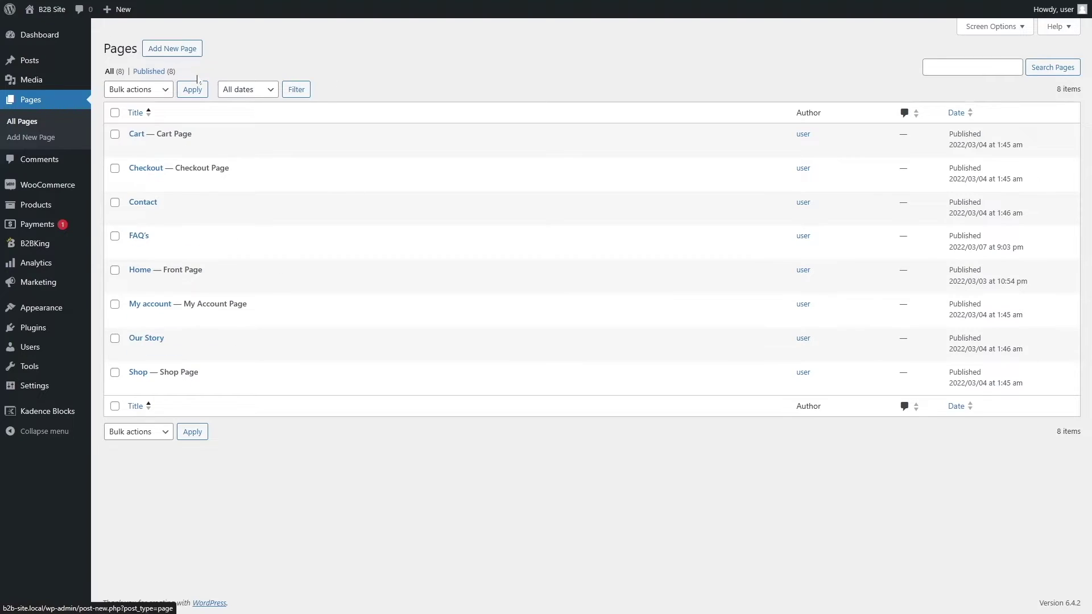
{"action": "left_click", "coordinate": [190, 55]}
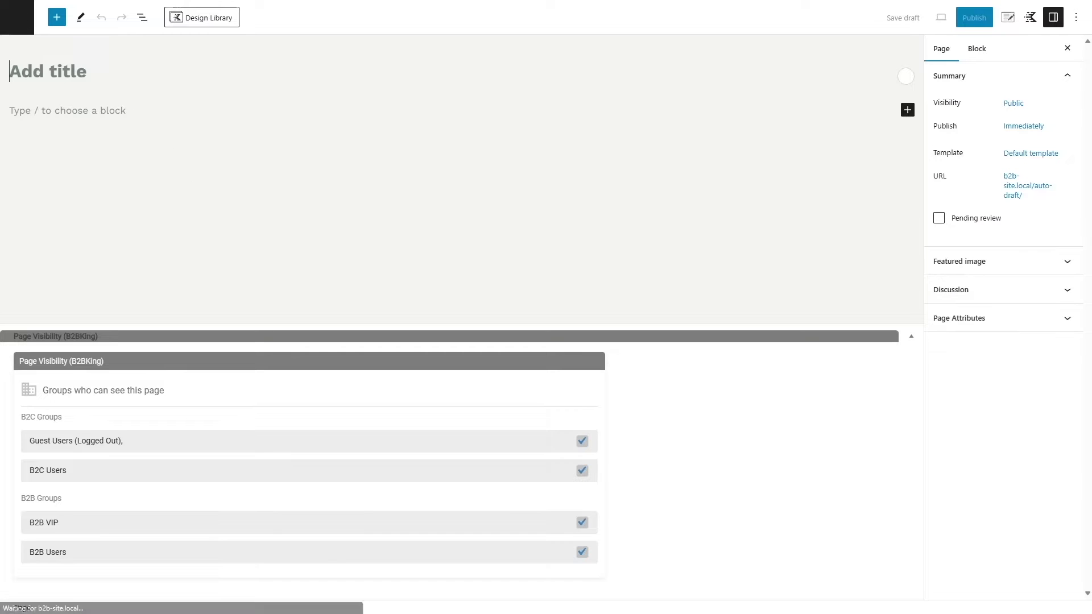
{"action": "type", "text": "Bul"}
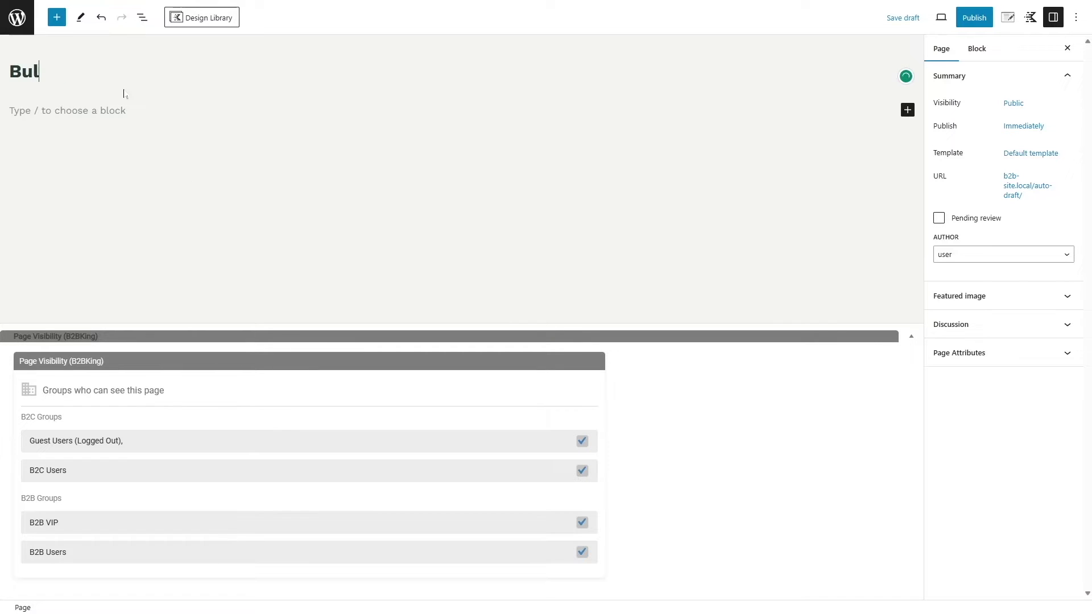
{"action": "type", "text": "k order"}
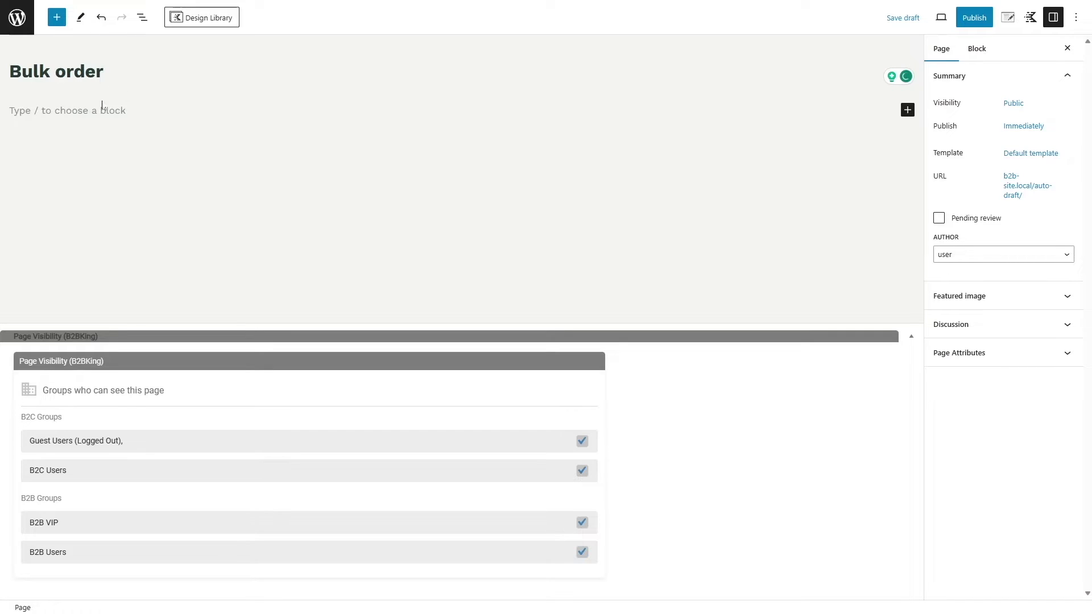
{"action": "key", "text": "Return"}
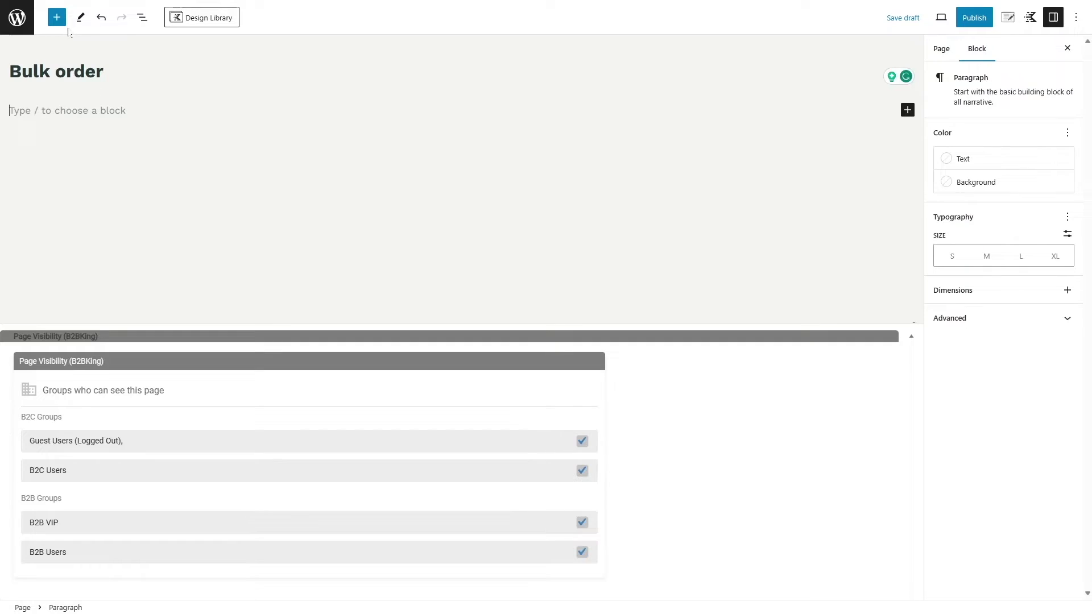
Insert a Shortcode block containing [b2bking_bulkorder theme=cream] and publish the page.
{"action": "left_click", "coordinate": [57, 17]}
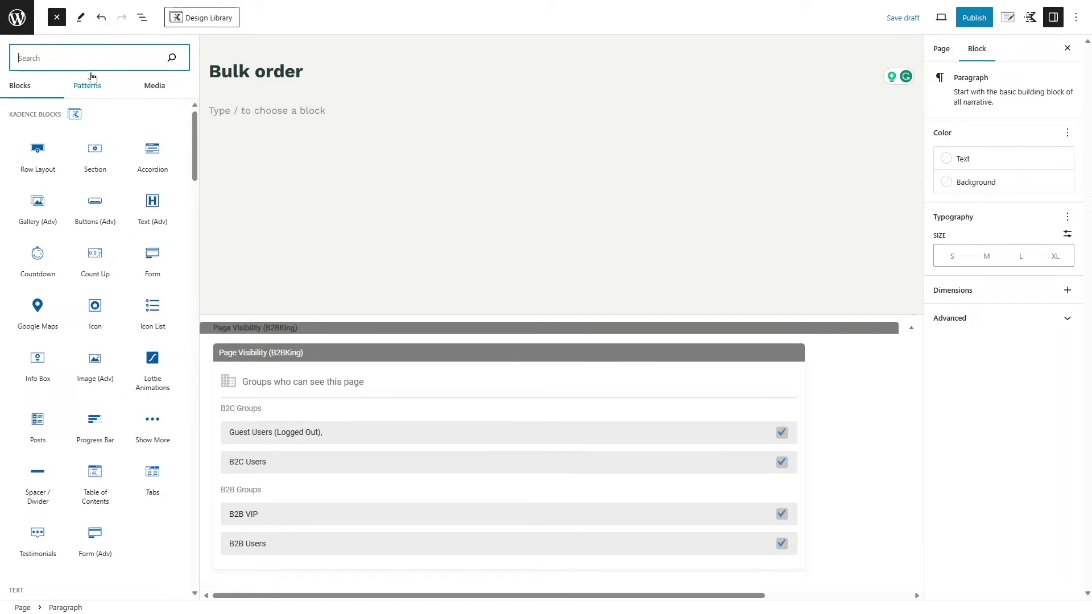
{"action": "type", "text": "shor"}
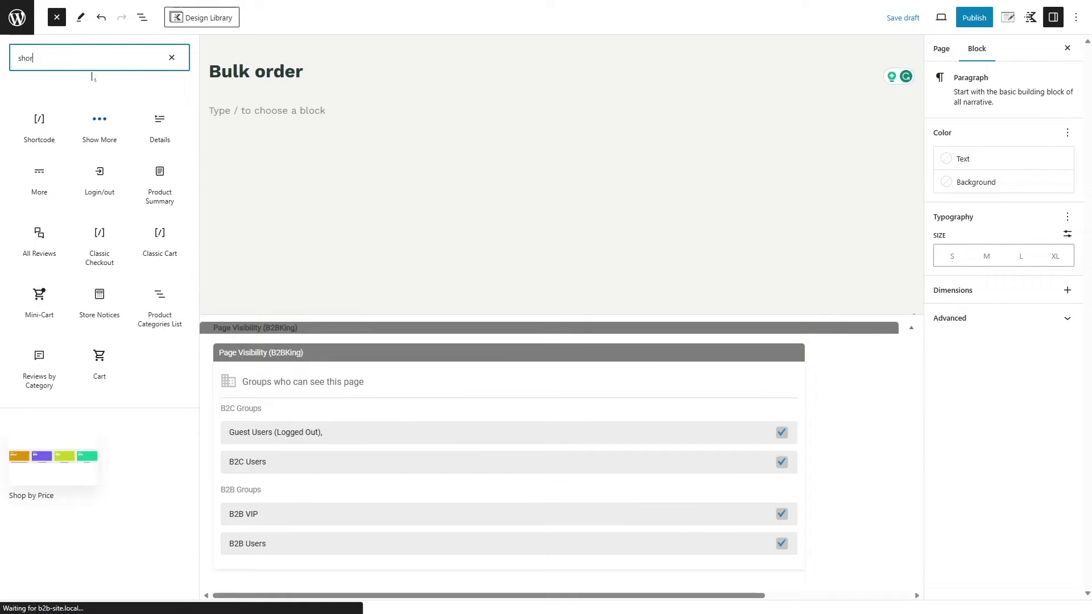
{"action": "type", "text": "tcod"}
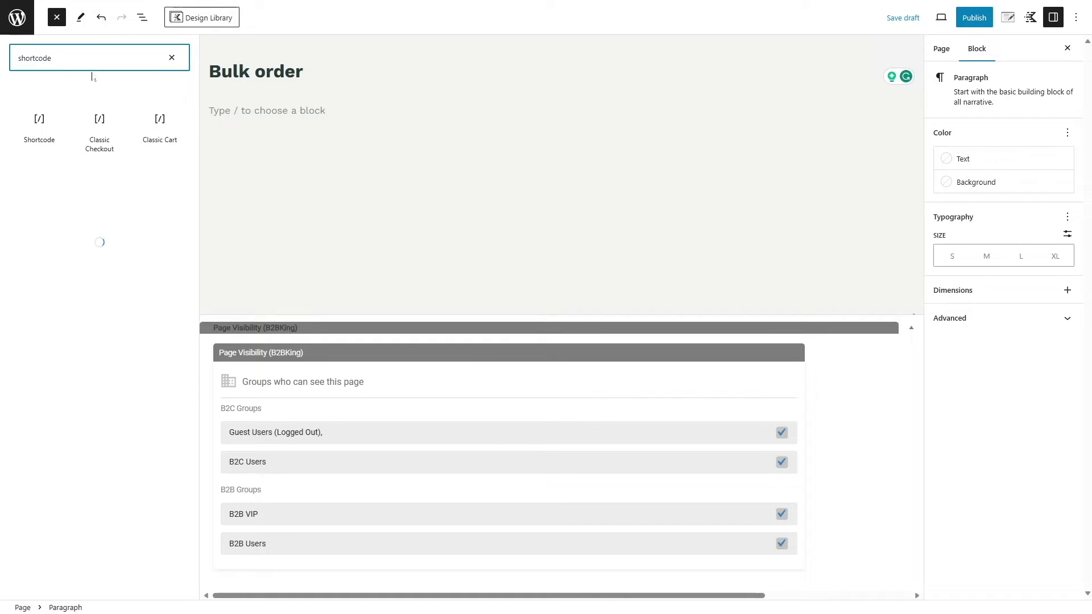
{"action": "type", "text": "e"}
{"action": "left_click", "coordinate": [35, 139]}
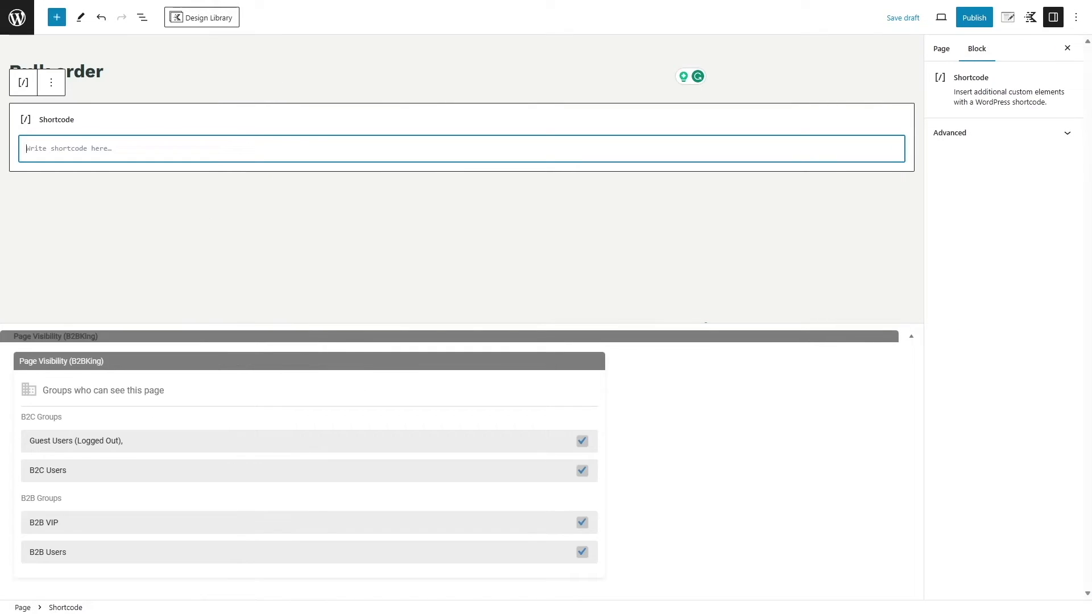
{"action": "key", "text": "ctrl+v"}
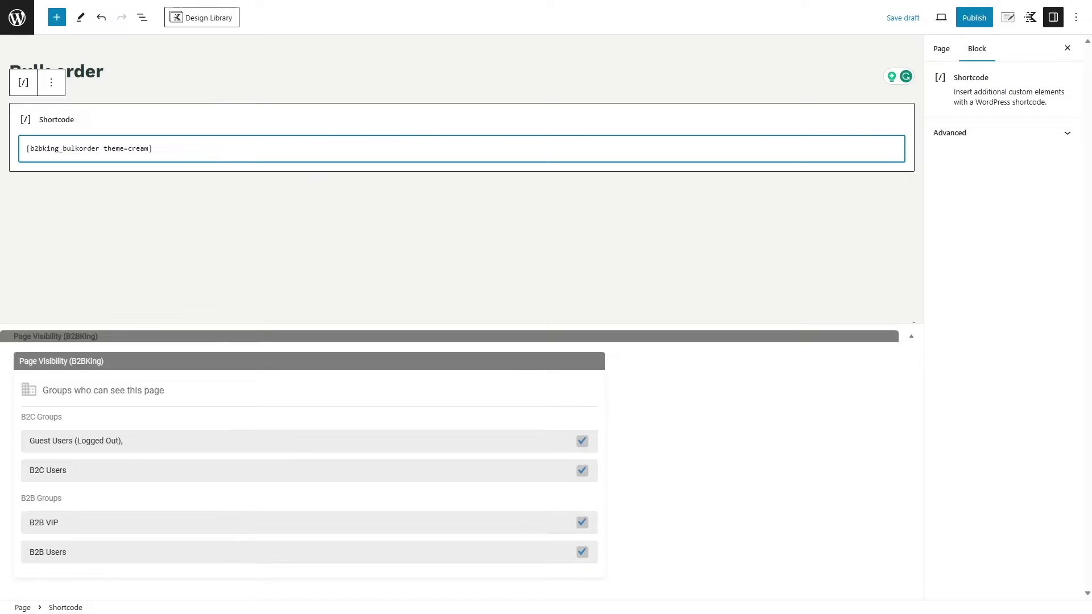
{"action": "left_click", "coordinate": [970, 20]}
{"action": "left_click", "coordinate": [972, 18]}
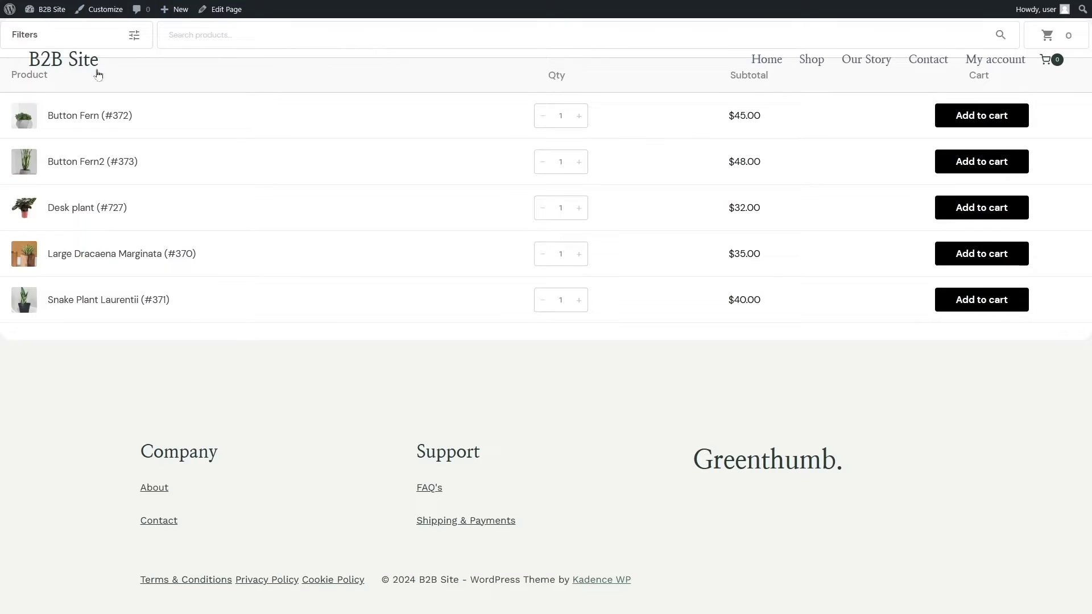
Edit the Bulk order page to add a 210 px high Spacer above the shortcode block, and update the page.
{"action": "left_click", "coordinate": [225, 9]}
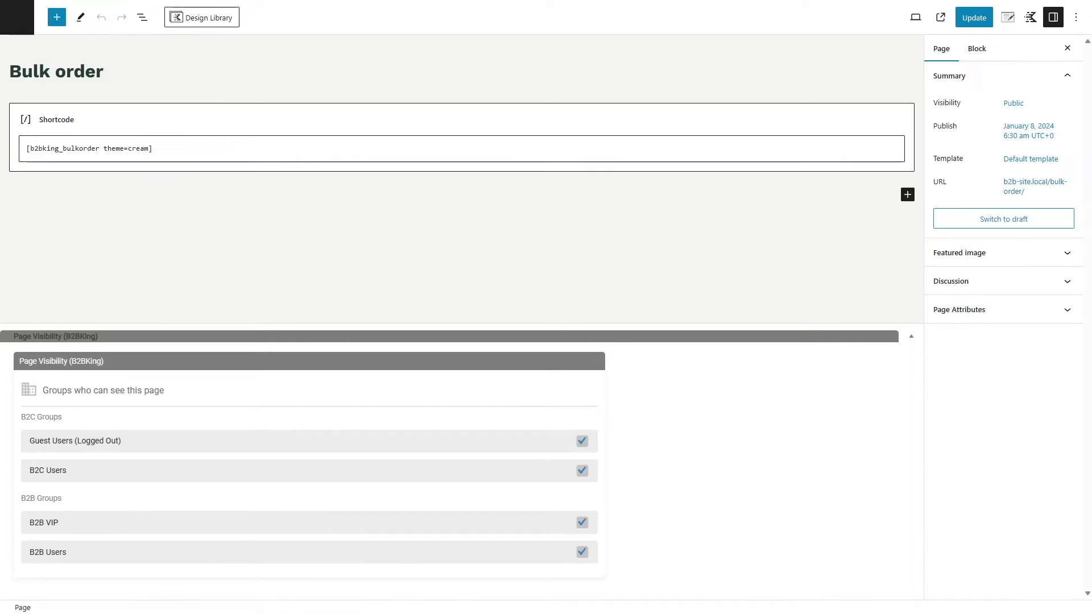
{"action": "left_click", "coordinate": [347, 93]}
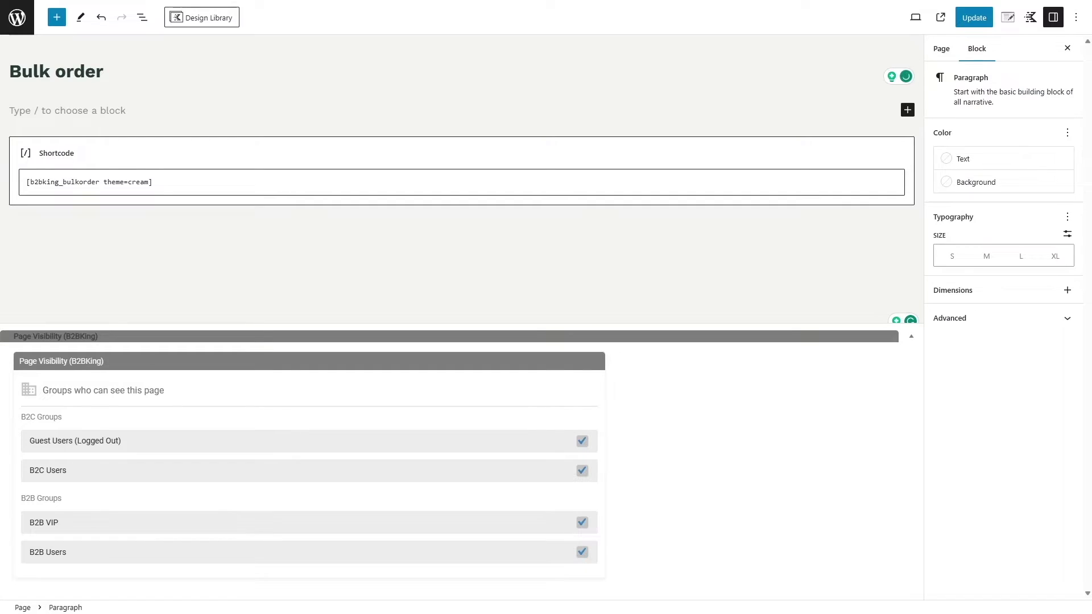
{"action": "type", "text": "/spa"}
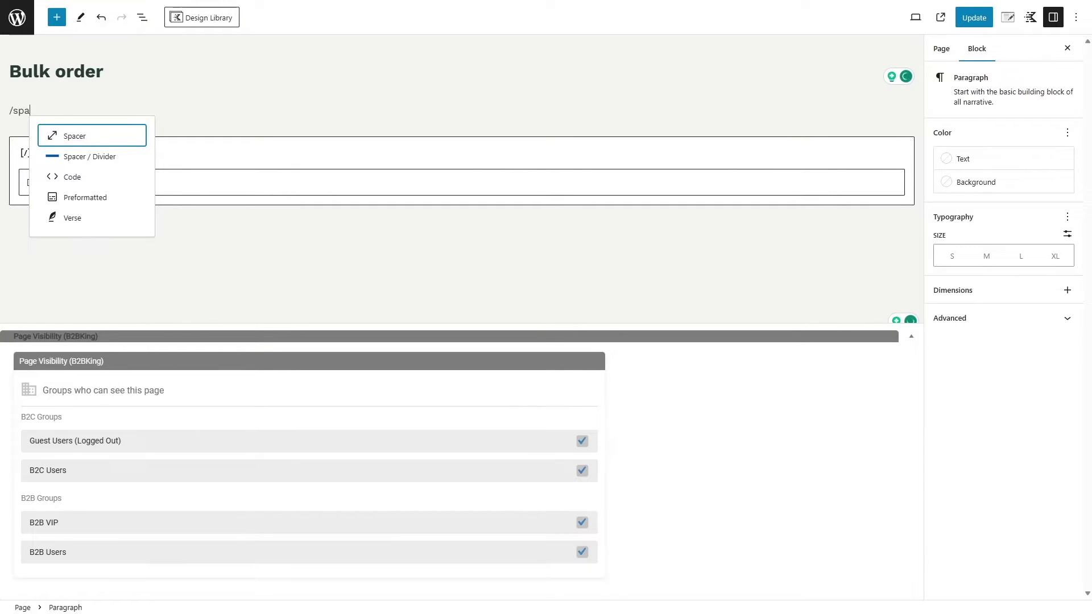
{"action": "left_click", "coordinate": [126, 135]}
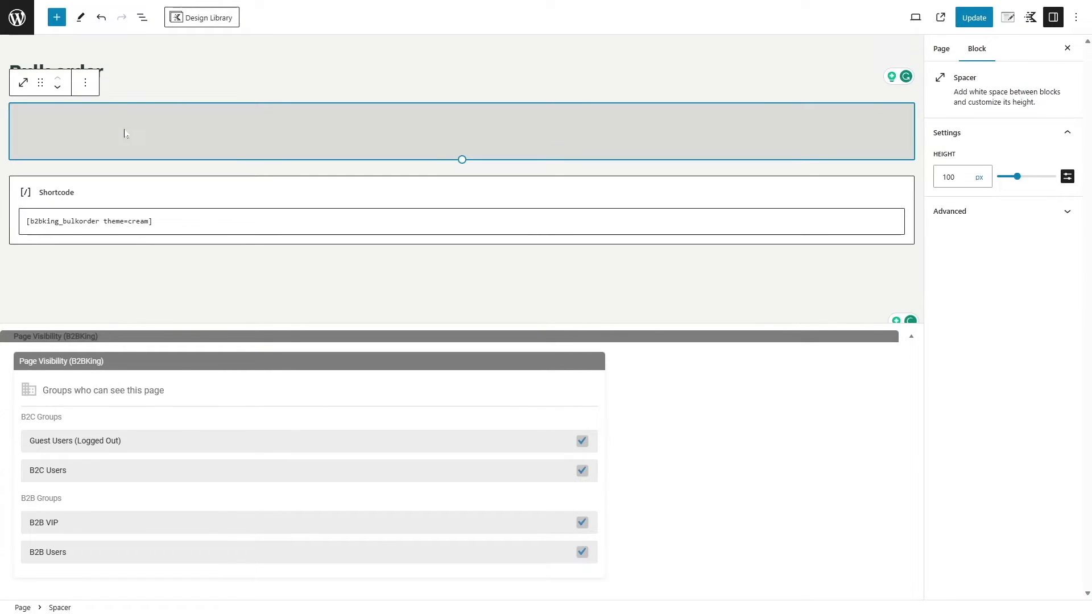
{"action": "left_click_drag", "start_coordinate": [462, 160], "coordinate": [462, 221]}
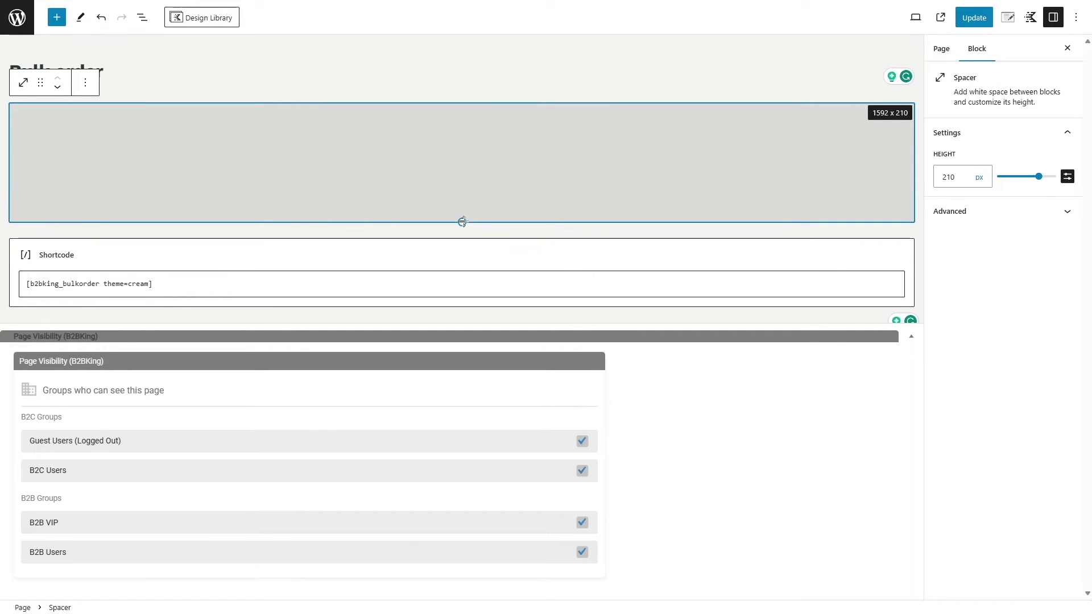
{"action": "left_click", "coordinate": [974, 17]}
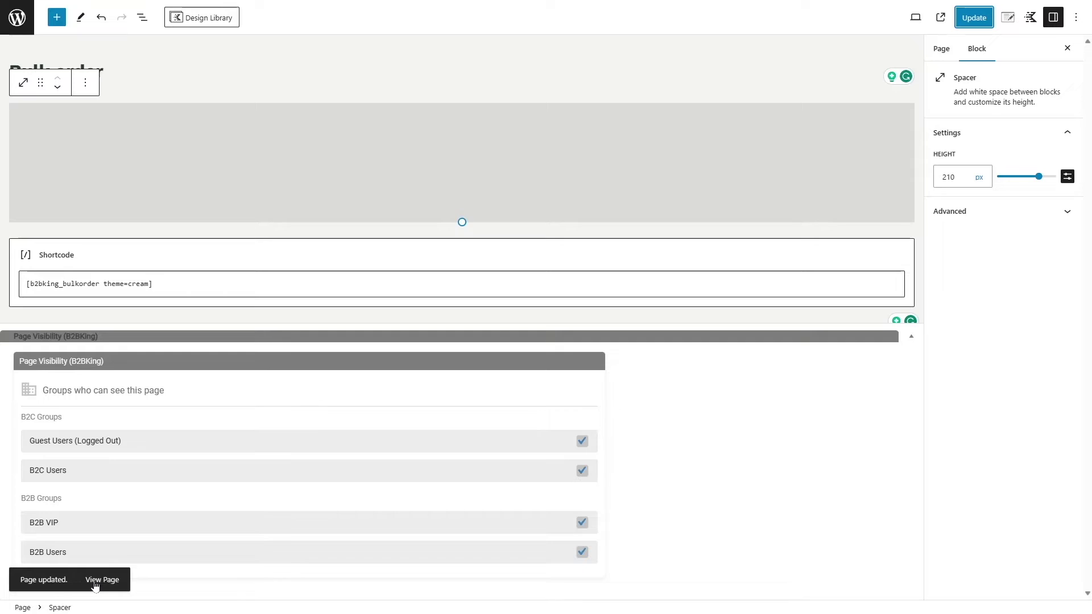
View the updated Bulk order page on the storefront and check the order form's product filters.
{"action": "left_click", "coordinate": [98, 580]}
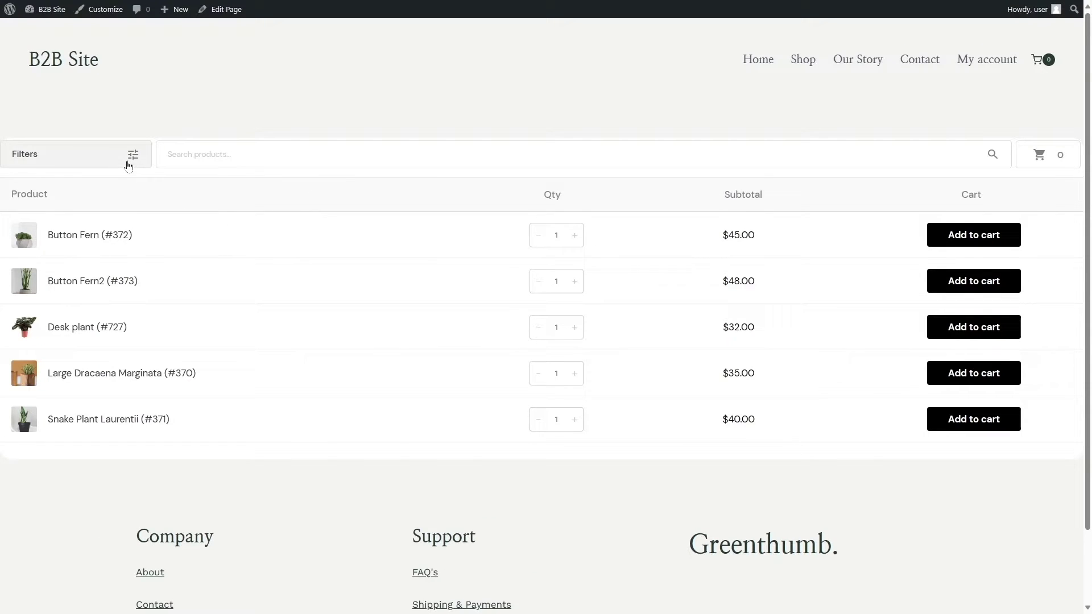
{"action": "left_click", "coordinate": [99, 166]}
{"action": "left_click", "coordinate": [133, 156]}
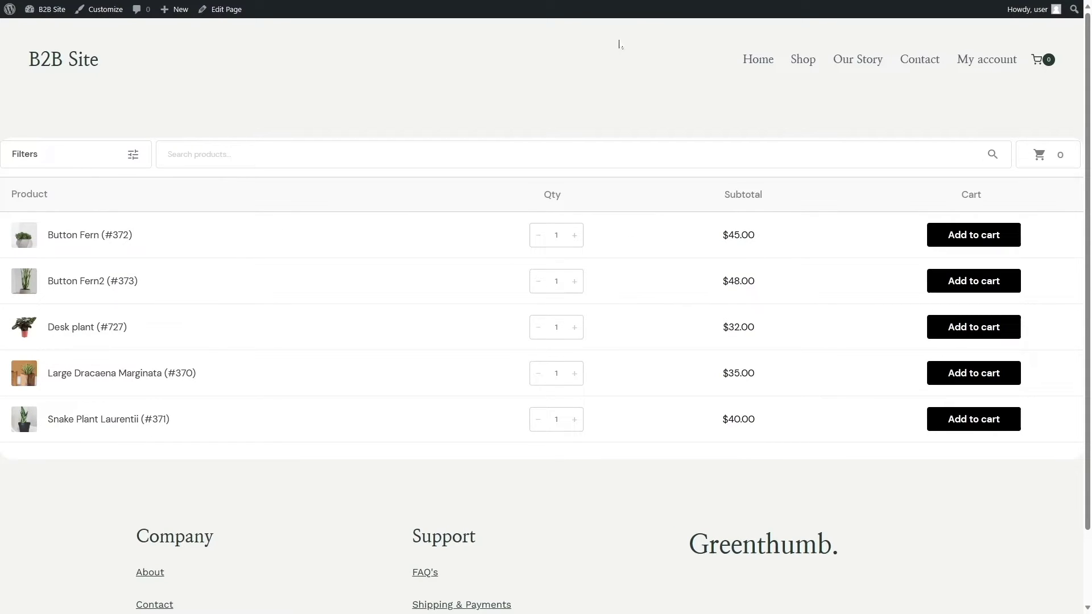
Set the order form quantities to 10 for Large Dracaena Marginata and 5 for each of the other four plants.
{"action": "left_click", "coordinate": [575, 235]}
{"action": "left_click", "coordinate": [574, 235]}
{"action": "left_click", "coordinate": [575, 235]}
{"action": "left_click", "coordinate": [575, 235]}
{"action": "left_click", "coordinate": [574, 281]}
{"action": "left_click", "coordinate": [574, 281]}
{"action": "left_click", "coordinate": [574, 281]}
{"action": "left_click", "coordinate": [574, 281]}
{"action": "left_click", "coordinate": [576, 327]}
{"action": "left_click", "coordinate": [575, 327]}
{"action": "left_click", "coordinate": [576, 327]}
{"action": "left_click", "coordinate": [575, 327]}
{"action": "left_click", "coordinate": [576, 373]}
{"action": "left_click", "coordinate": [575, 373]}
{"action": "left_click", "coordinate": [575, 373]}
{"action": "left_click", "coordinate": [575, 373]}
{"action": "left_click", "coordinate": [575, 373]}
{"action": "left_click", "coordinate": [575, 373]}
{"action": "left_click", "coordinate": [575, 373]}
{"action": "left_click", "coordinate": [575, 373]}
{"action": "left_click", "coordinate": [575, 373]}
{"action": "left_click", "coordinate": [574, 419]}
{"action": "left_click", "coordinate": [575, 420]}
{"action": "left_click", "coordinate": [575, 419]}
{"action": "left_click", "coordinate": [574, 419]}
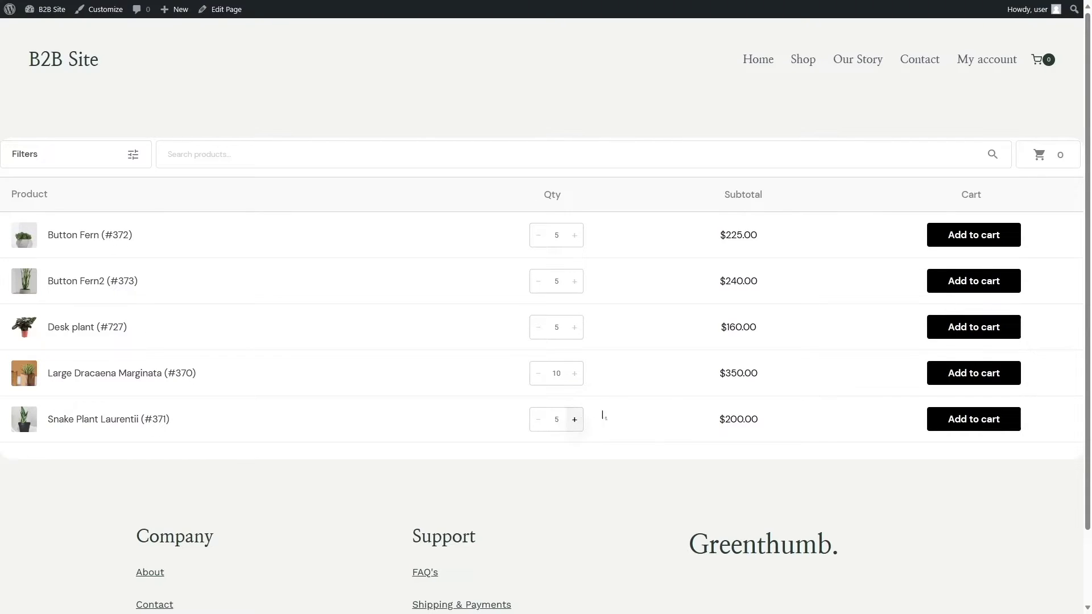
Add all five plants from the bulk order form to the cart and open the cart.
{"action": "left_click", "coordinate": [1013, 233]}
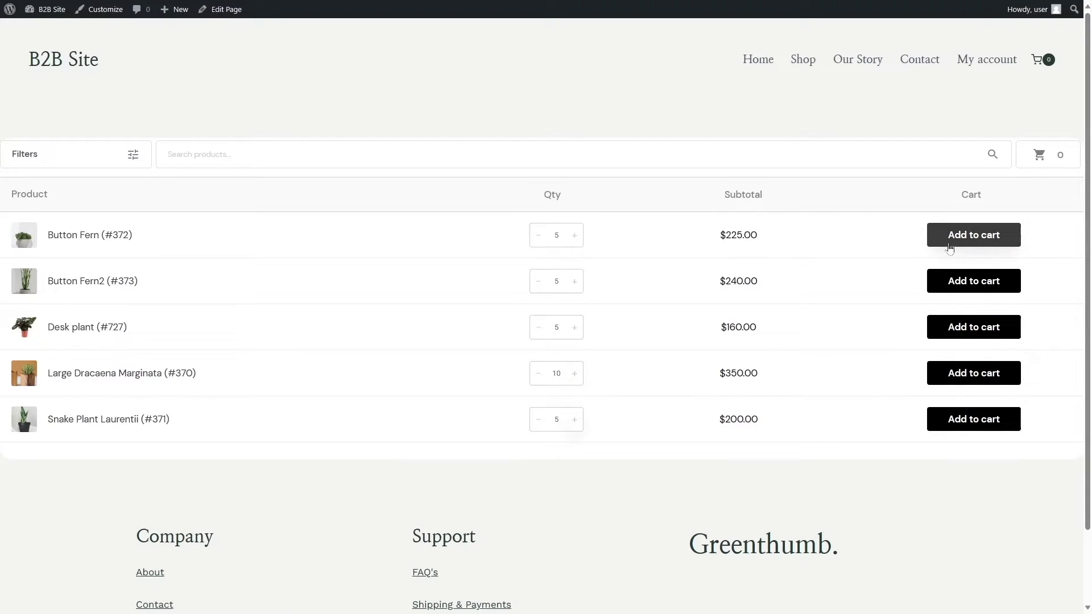
{"action": "left_click", "coordinate": [985, 289]}
{"action": "left_click", "coordinate": [985, 337]}
{"action": "left_click", "coordinate": [985, 373]}
{"action": "left_click", "coordinate": [989, 423]}
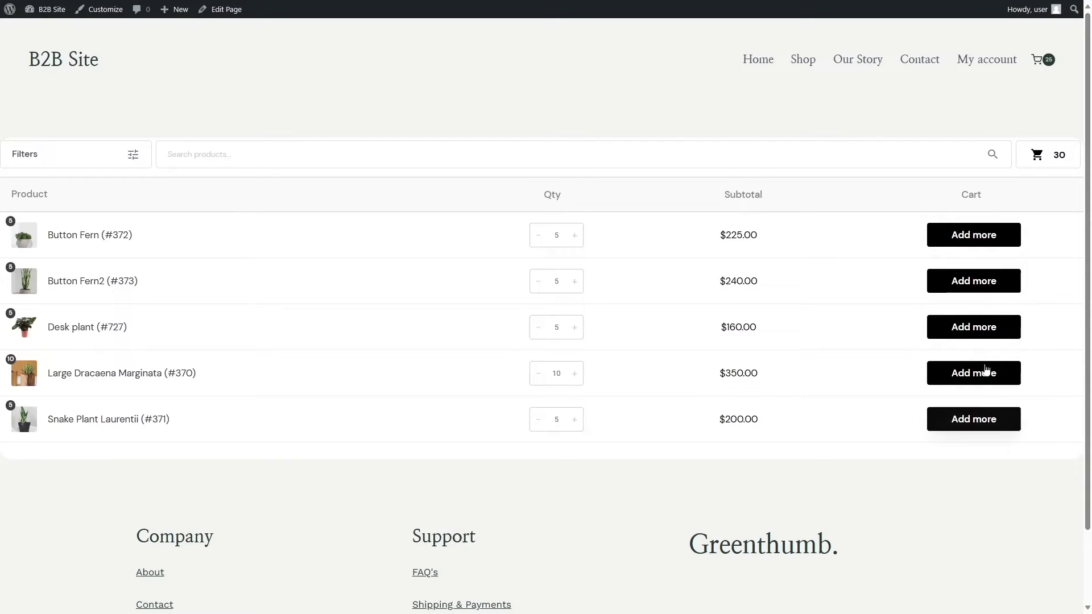
{"action": "left_click", "coordinate": [1038, 61]}
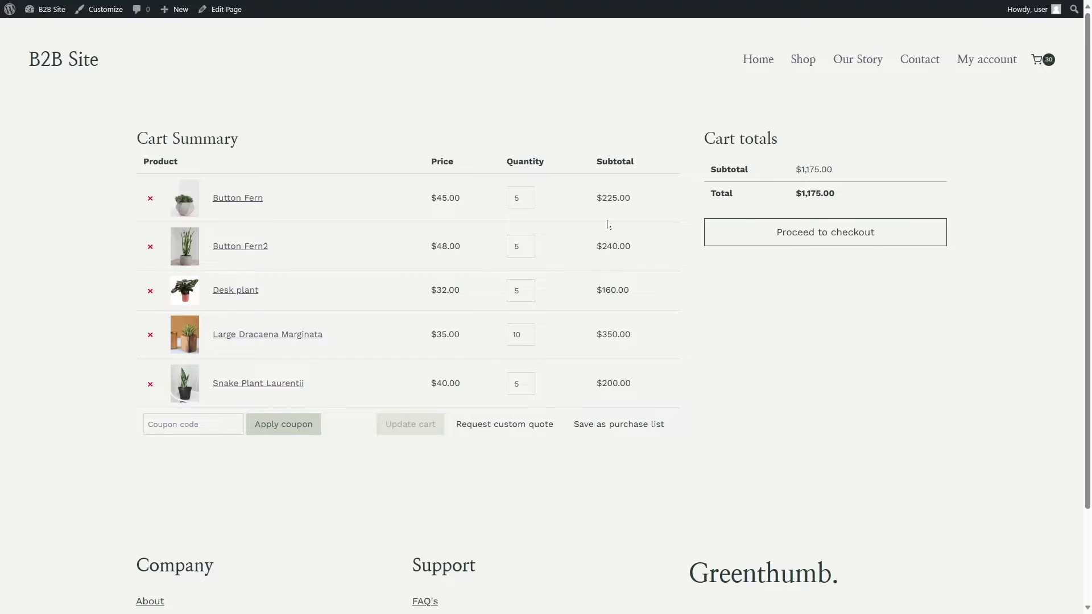
Remove all five plants from the cart.
{"action": "left_click", "coordinate": [150, 198]}
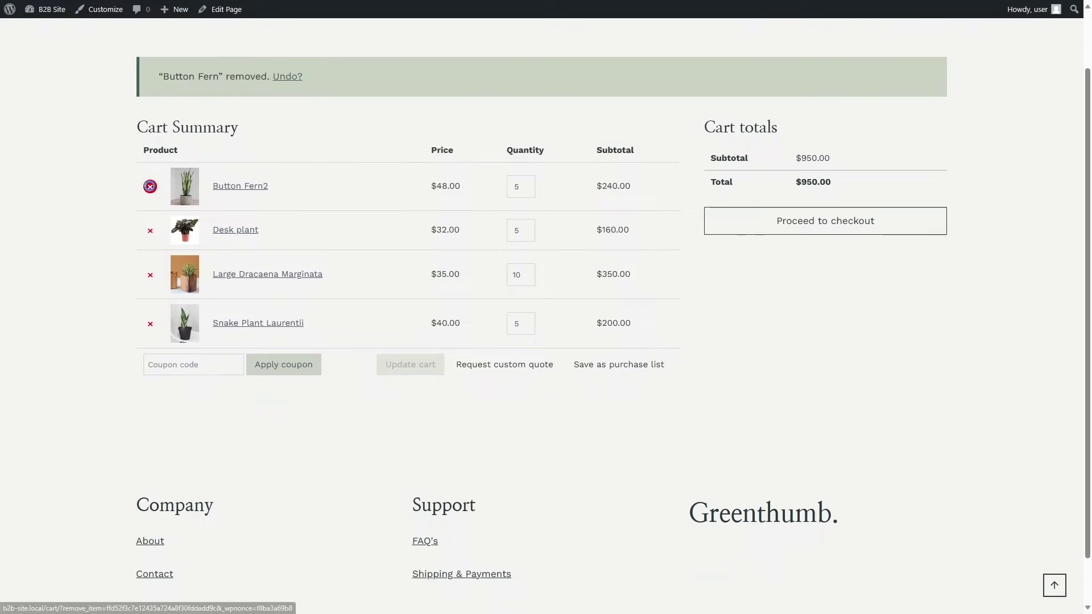
{"action": "left_click", "coordinate": [149, 186]}
{"action": "left_click", "coordinate": [150, 184]}
{"action": "left_click", "coordinate": [148, 220]}
{"action": "left_click", "coordinate": [153, 255]}
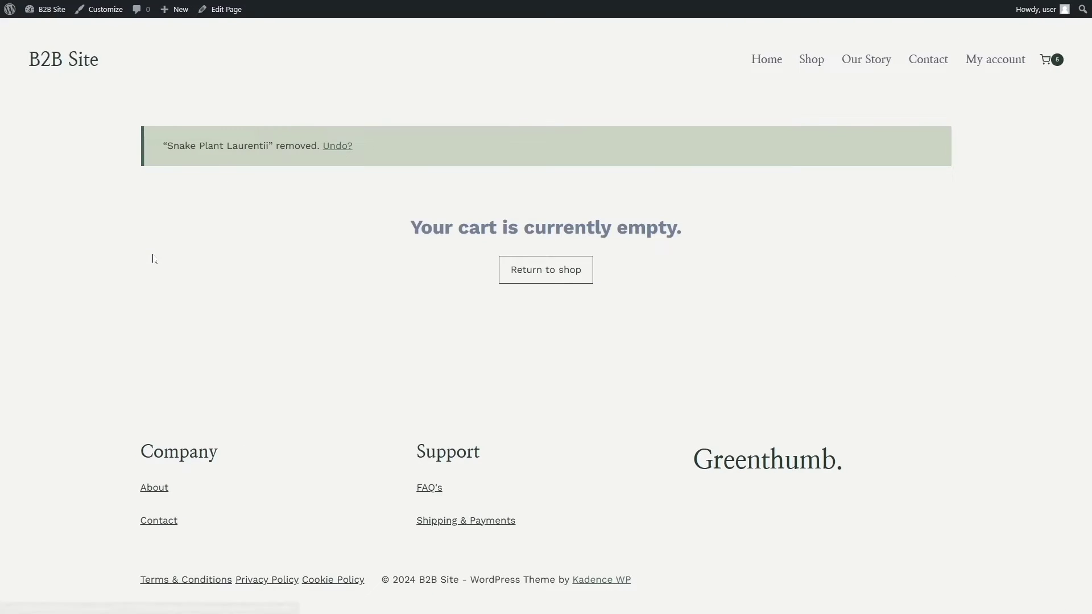
Open the Desk plant product for editing and examine its general, B2B VIP and B2B Users prices and quantity tiers.
{"action": "mouse_move", "coordinate": [50, 9]}
{"action": "left_click", "coordinate": [51, 34]}
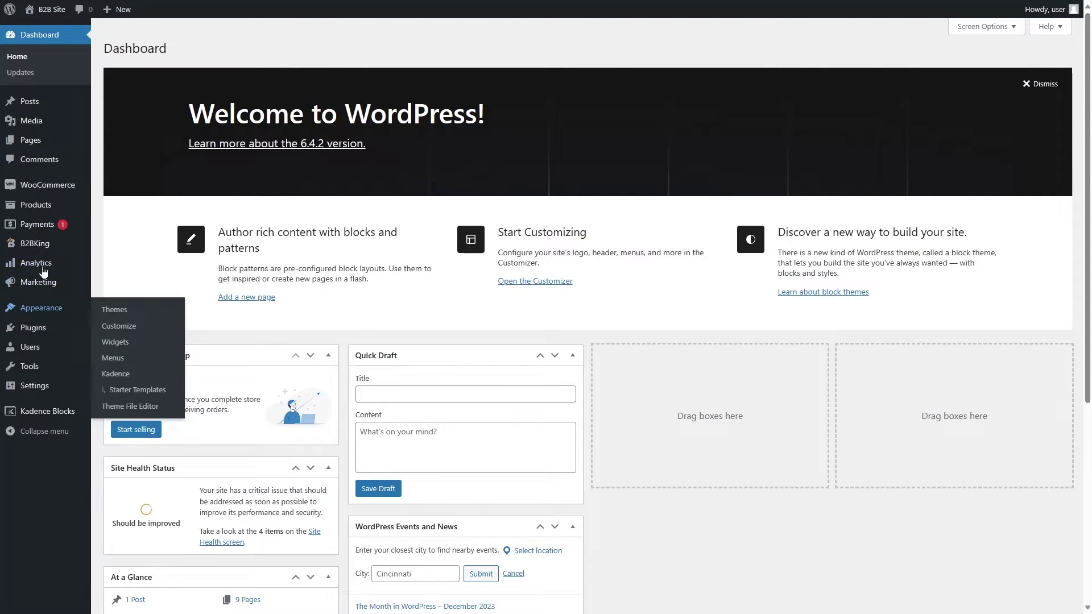
{"action": "mouse_move", "coordinate": [30, 213]}
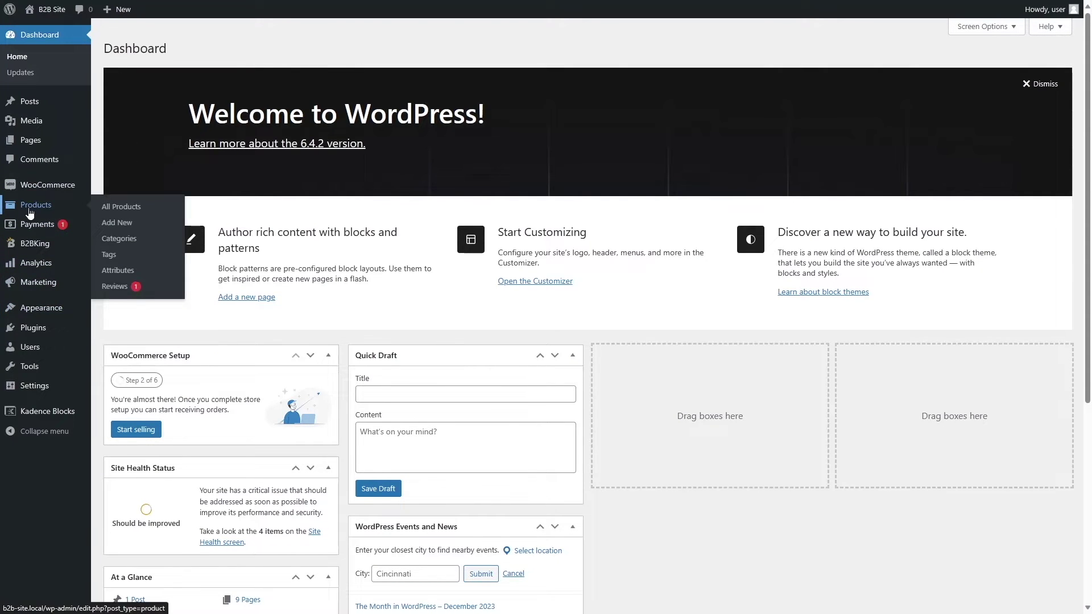
{"action": "left_click", "coordinate": [134, 216]}
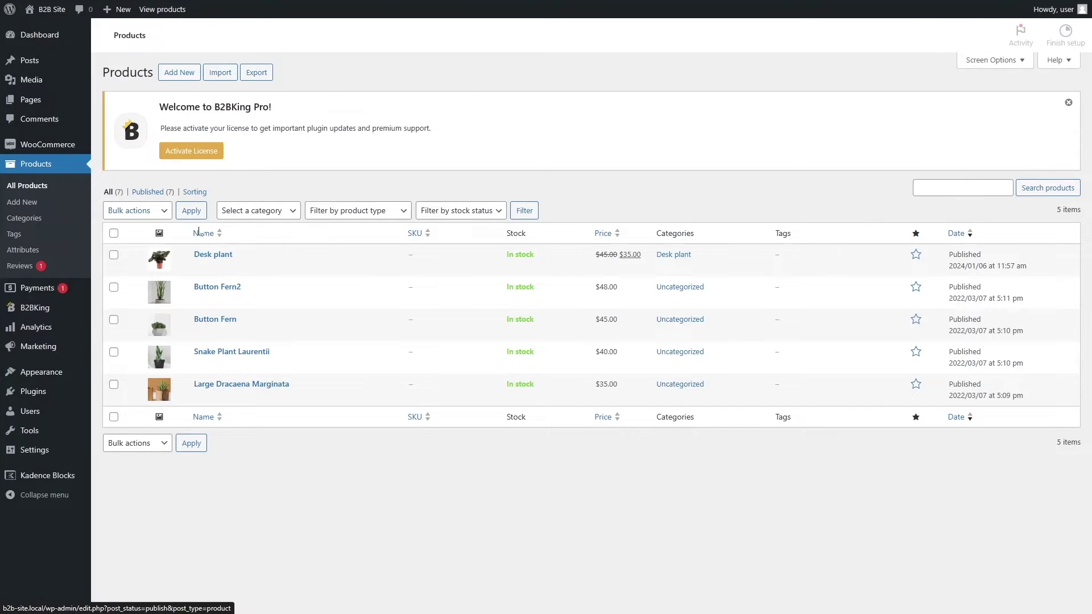
{"action": "left_click", "coordinate": [228, 267]}
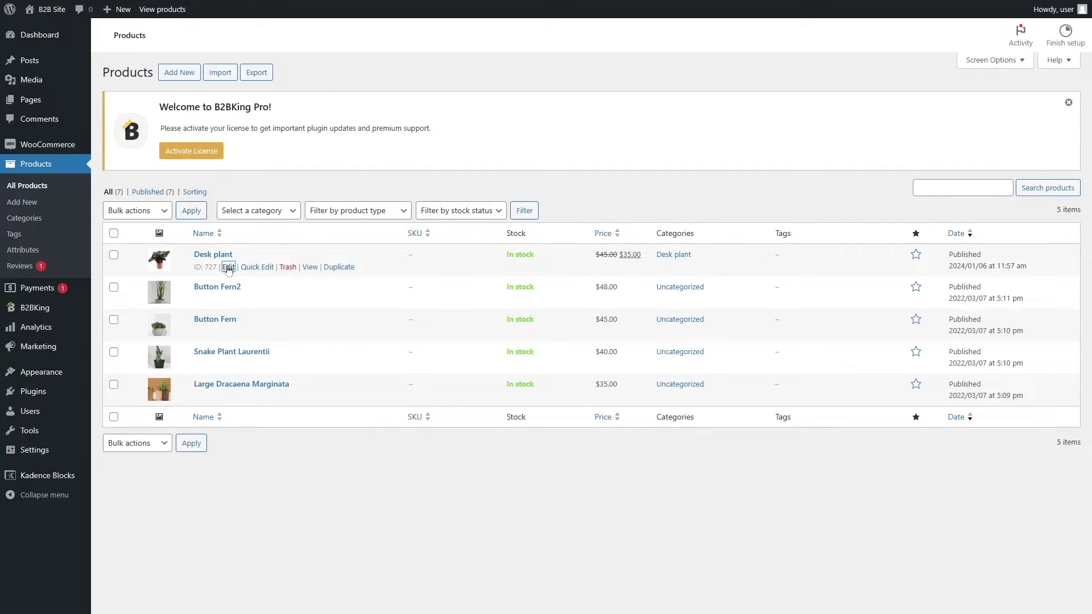
{"action": "scroll", "coordinate": [228, 269], "scroll_direction": "down", "scroll_amount": 4}
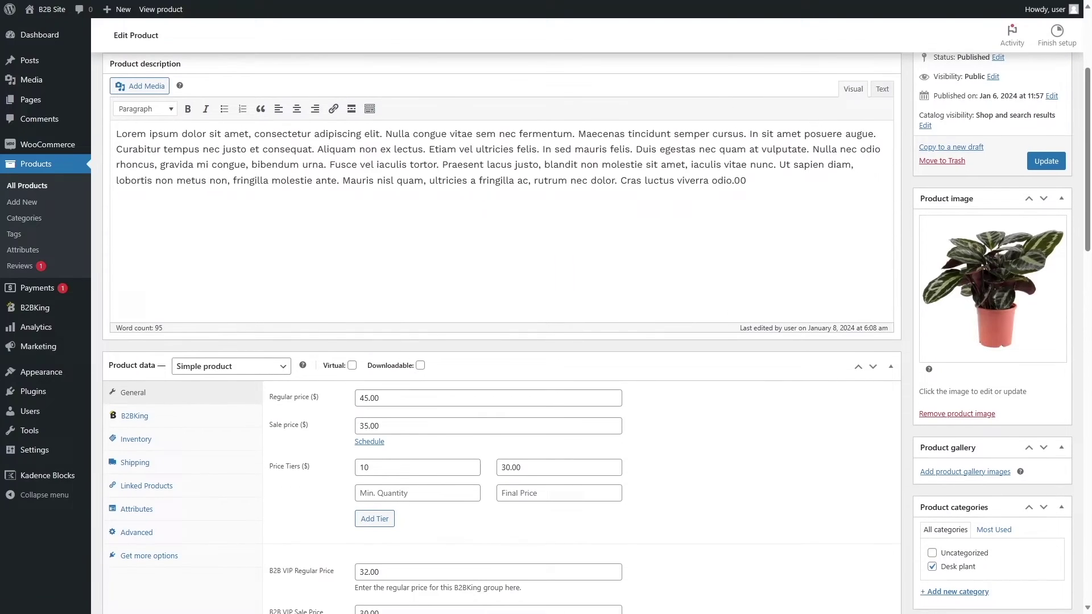
{"action": "scroll", "coordinate": [396, 285], "scroll_direction": "down", "scroll_amount": 5}
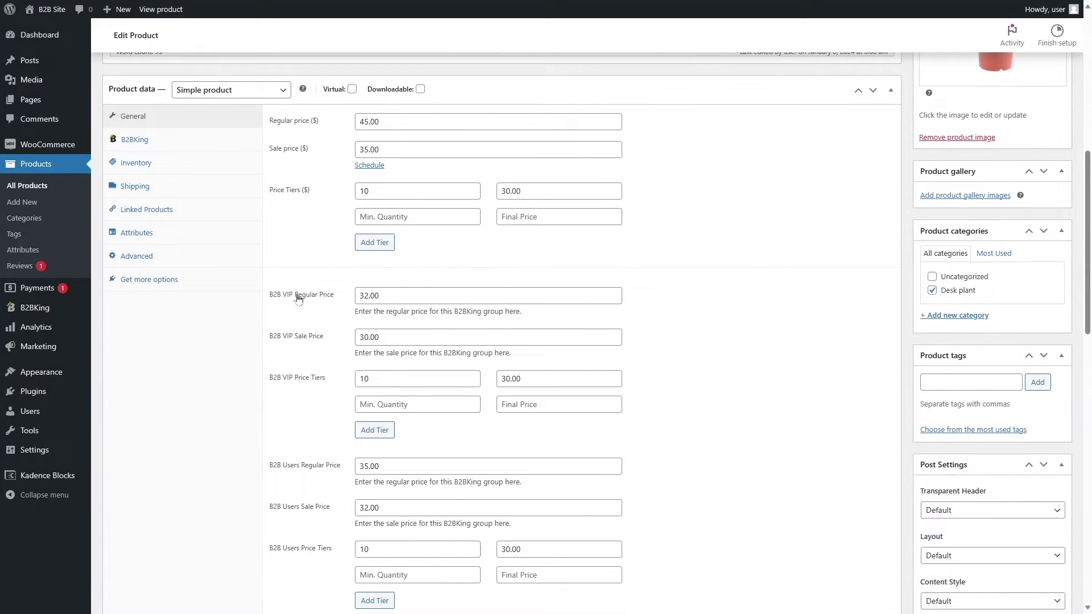
{"action": "scroll", "coordinate": [421, 451], "scroll_direction": "down", "scroll_amount": 3}
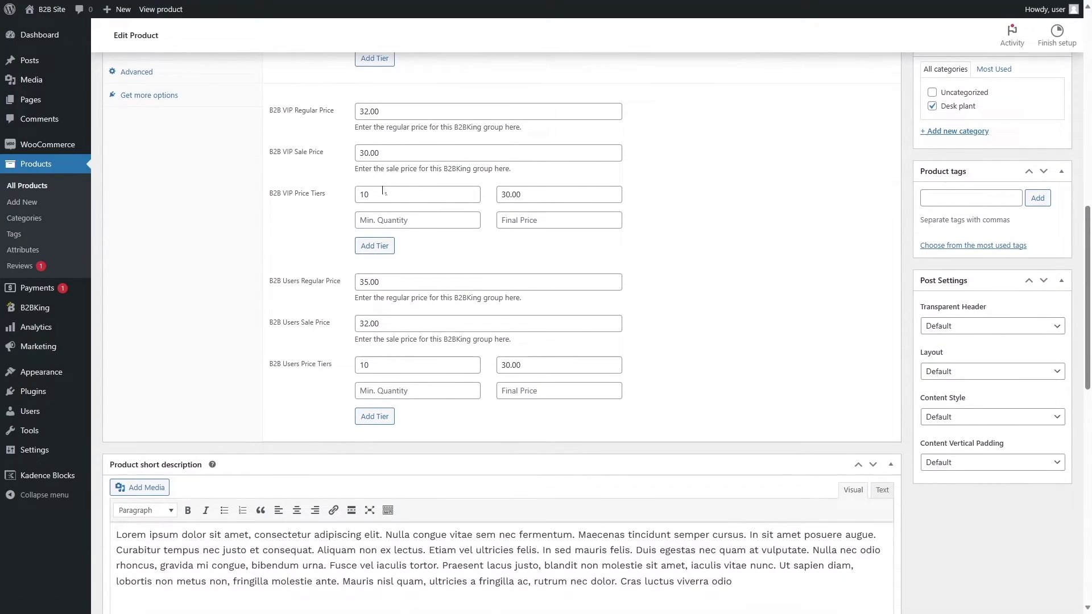
{"action": "scroll", "coordinate": [405, 238], "scroll_direction": "up", "scroll_amount": 5}
{"action": "scroll", "coordinate": [490, 317], "scroll_direction": "down", "scroll_amount": 5}
{"action": "scroll", "coordinate": [413, 280], "scroll_direction": "up", "scroll_amount": 3}
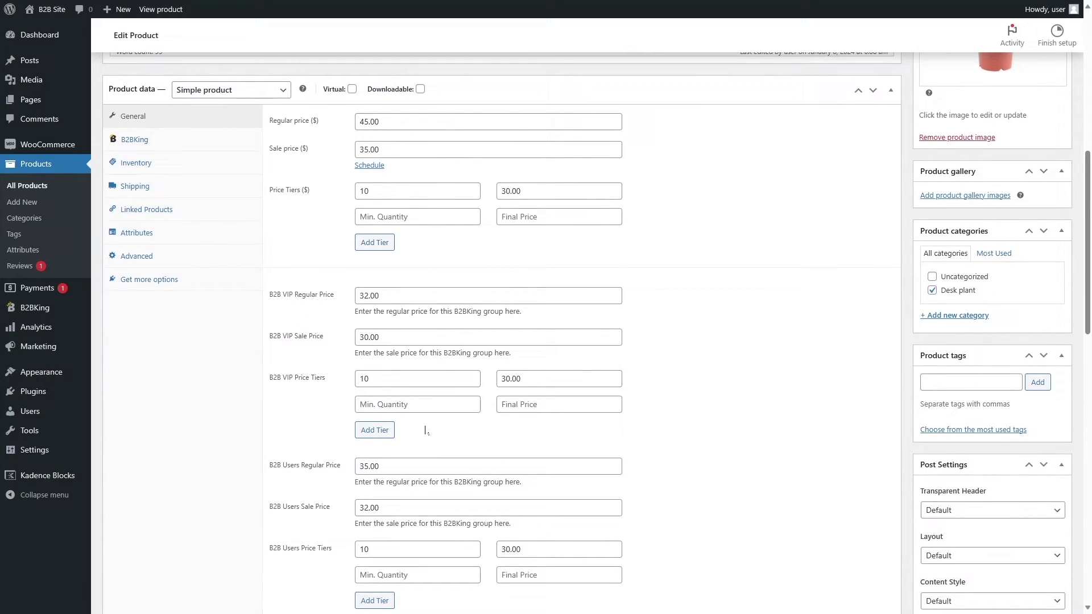
Enable Show Discount % in Table in B2BKing's Tiered Pricing & Table settings and save the settings.
{"action": "mouse_move", "coordinate": [43, 313]}
{"action": "left_click", "coordinate": [115, 326]}
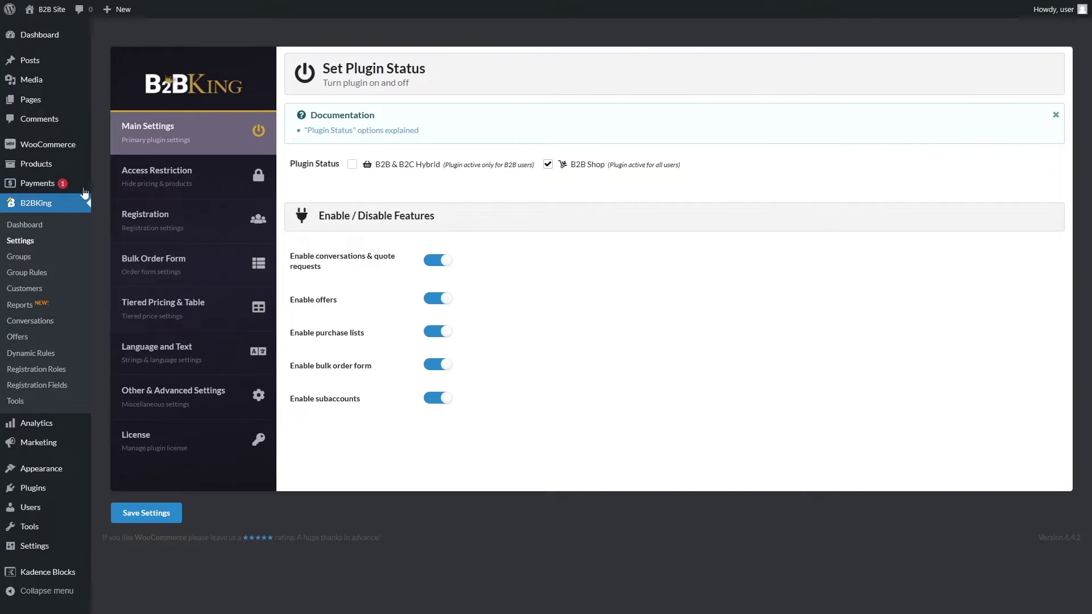
{"action": "left_click", "coordinate": [149, 318]}
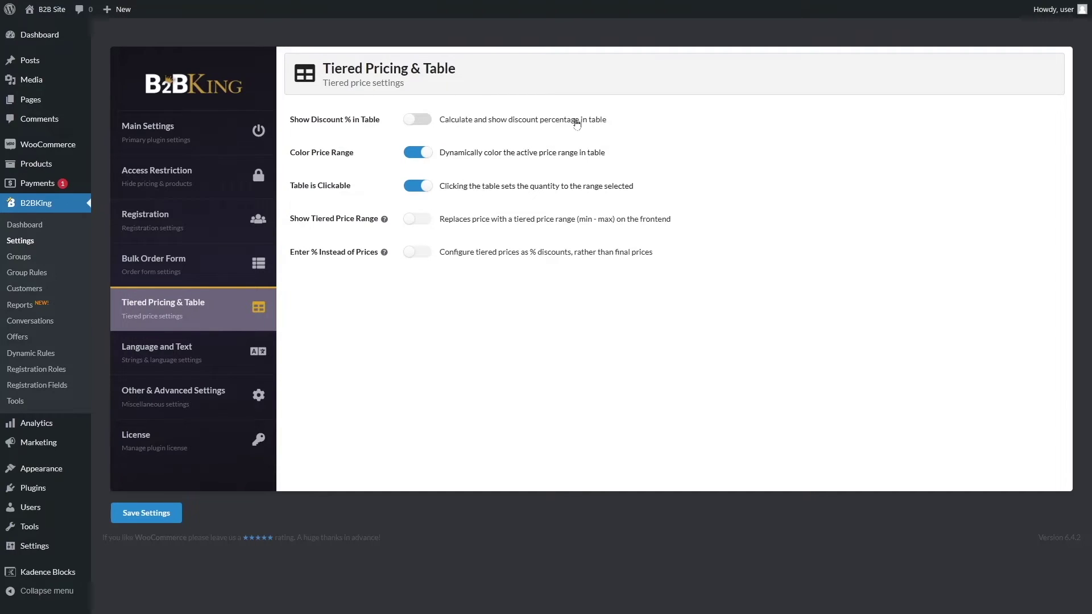
{"action": "left_click", "coordinate": [410, 121]}
{"action": "left_click", "coordinate": [171, 515]}
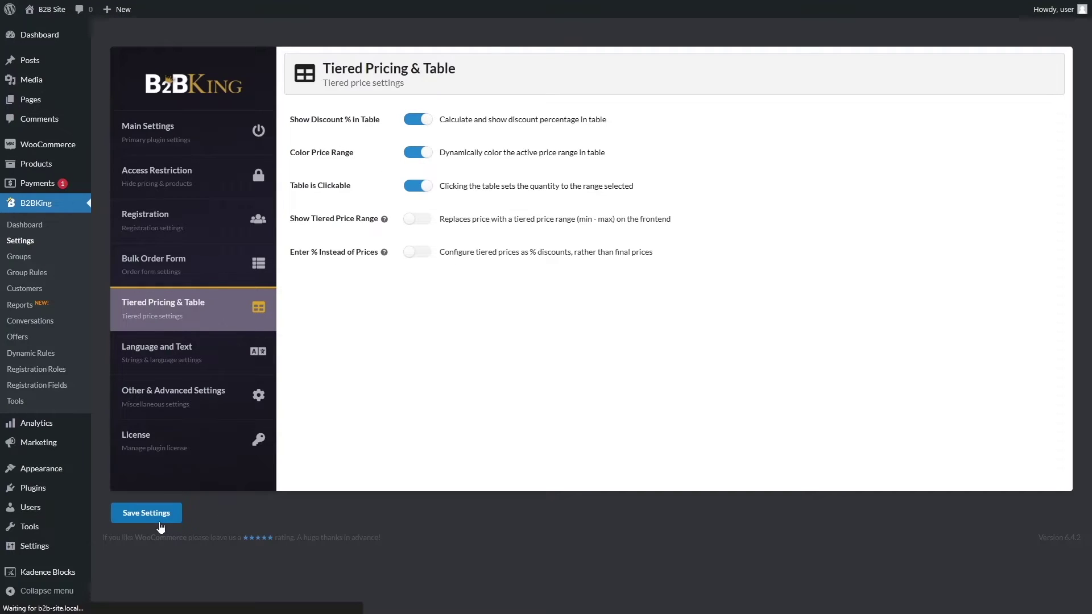
Open the Desk plant product for editing at its B2B group price tiers.
{"action": "left_click", "coordinate": [42, 169]}
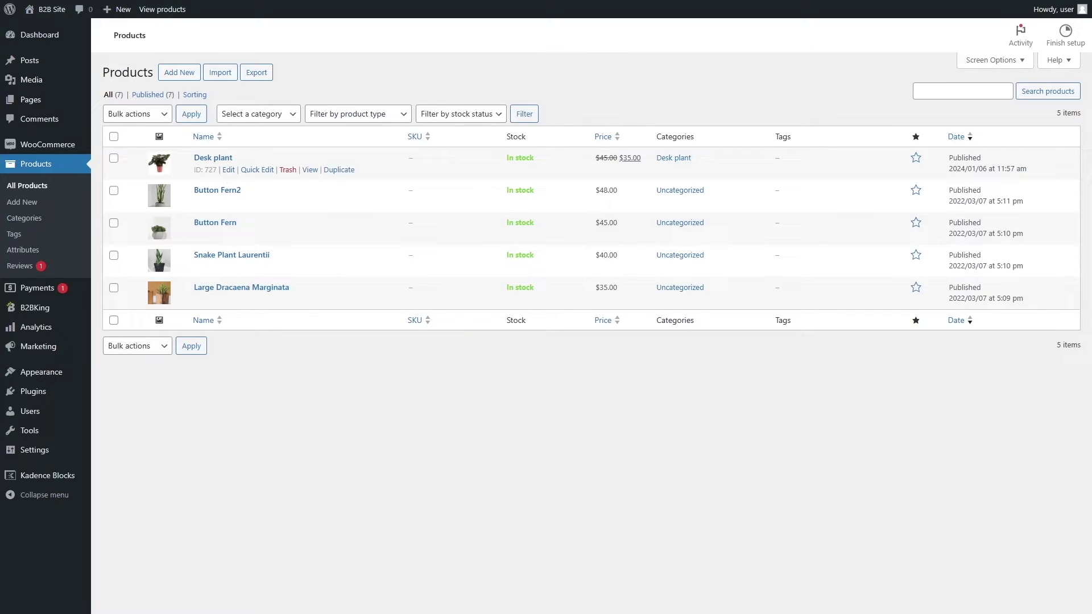
{"action": "left_click", "coordinate": [225, 170]}
{"action": "scroll", "coordinate": [251, 149], "scroll_direction": "down", "scroll_amount": 5}
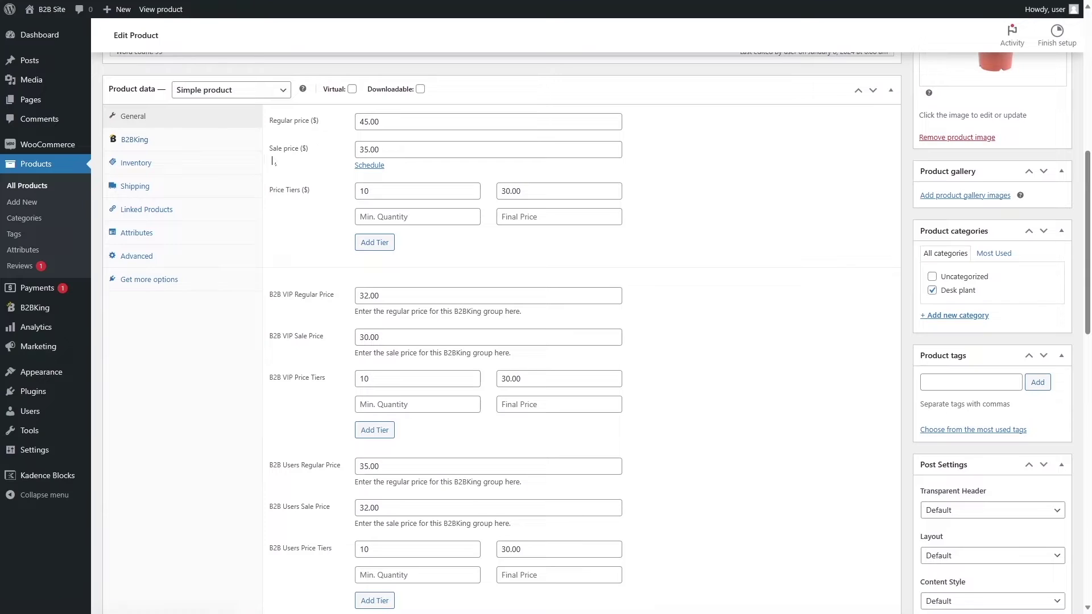
{"action": "scroll", "coordinate": [407, 447], "scroll_direction": "down", "scroll_amount": 4}
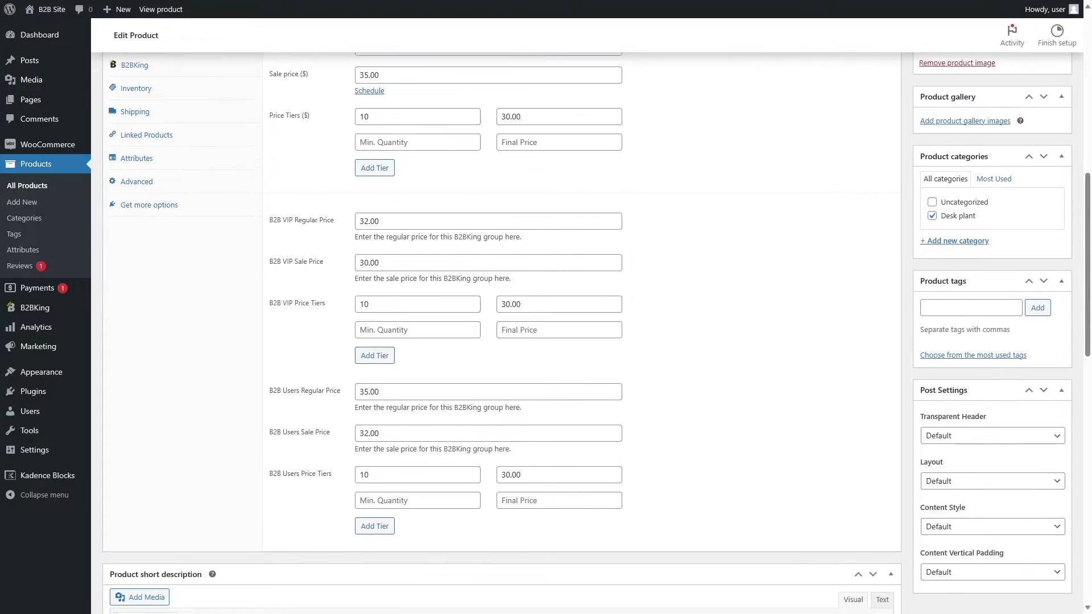
{"action": "scroll", "coordinate": [407, 446], "scroll_direction": "up", "scroll_amount": 1}
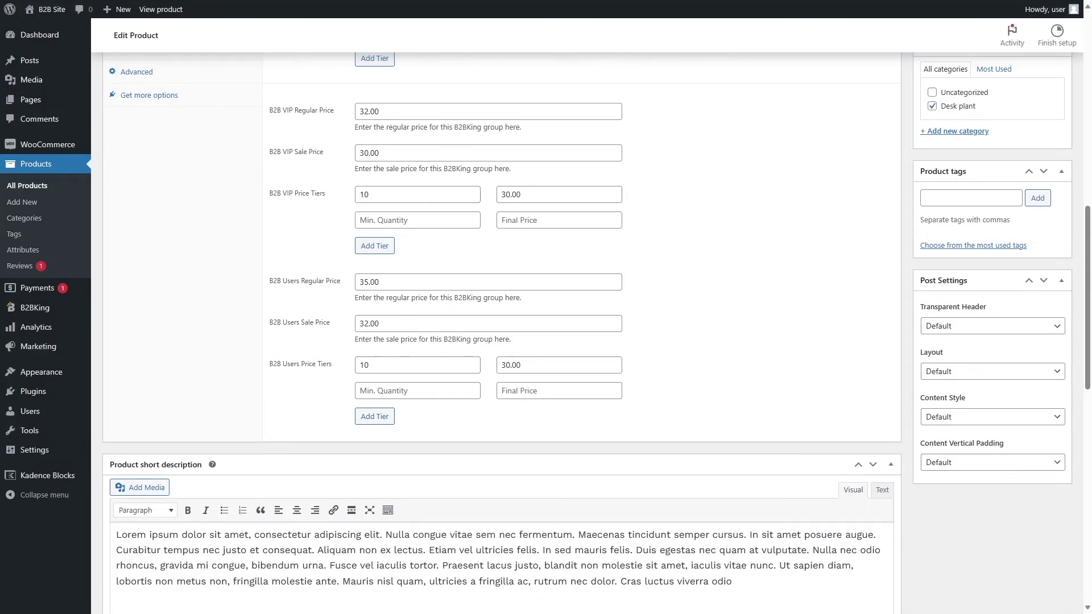
Add two B2B Users price tiers for the Desk plant: minimum quantity 15 at 25 and minimum quantity 20 at 20.
{"action": "left_click", "coordinate": [410, 391]}
{"action": "type", "text": "15"}
{"action": "key", "text": "Tab"}
{"action": "type", "text": "25"}
{"action": "left_click", "coordinate": [377, 417]}
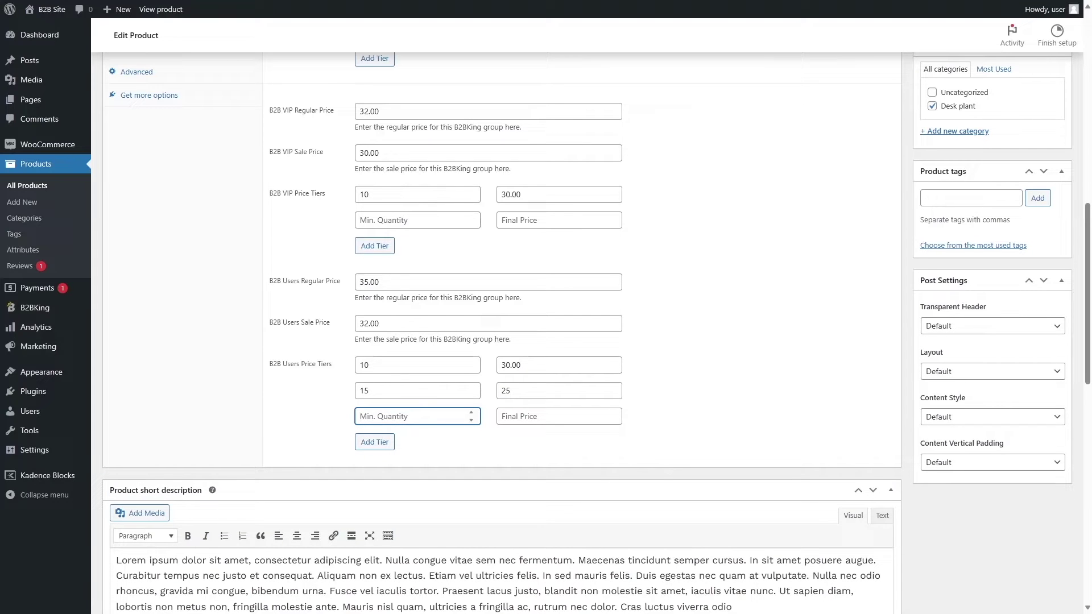
{"action": "type", "text": "20"}
{"action": "key", "text": "Tab"}
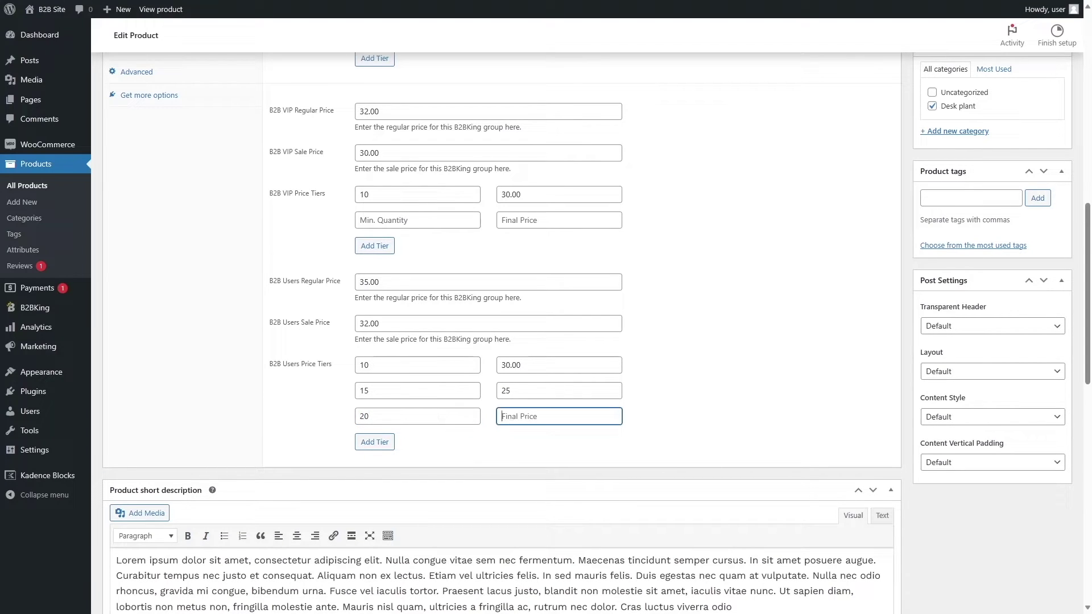
{"action": "type", "text": "20"}
{"action": "left_click", "coordinate": [685, 370]}
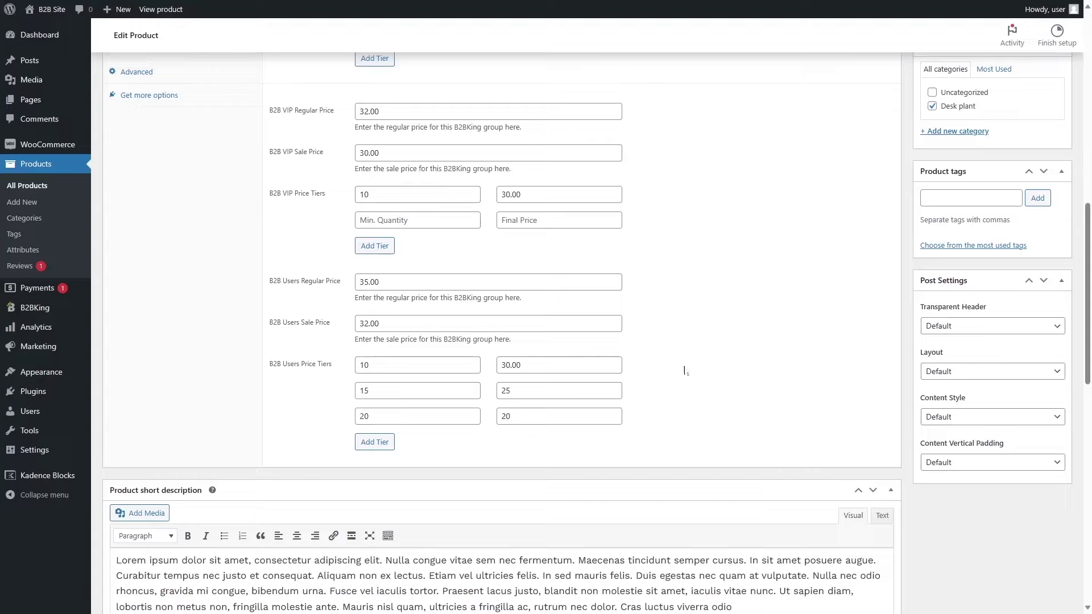
Add two B2B VIP price tiers for the Desk plant: minimum quantity 15 at 24 and minimum quantity 20 at 18.
{"action": "scroll", "coordinate": [399, 307], "scroll_direction": "up", "scroll_amount": 2}
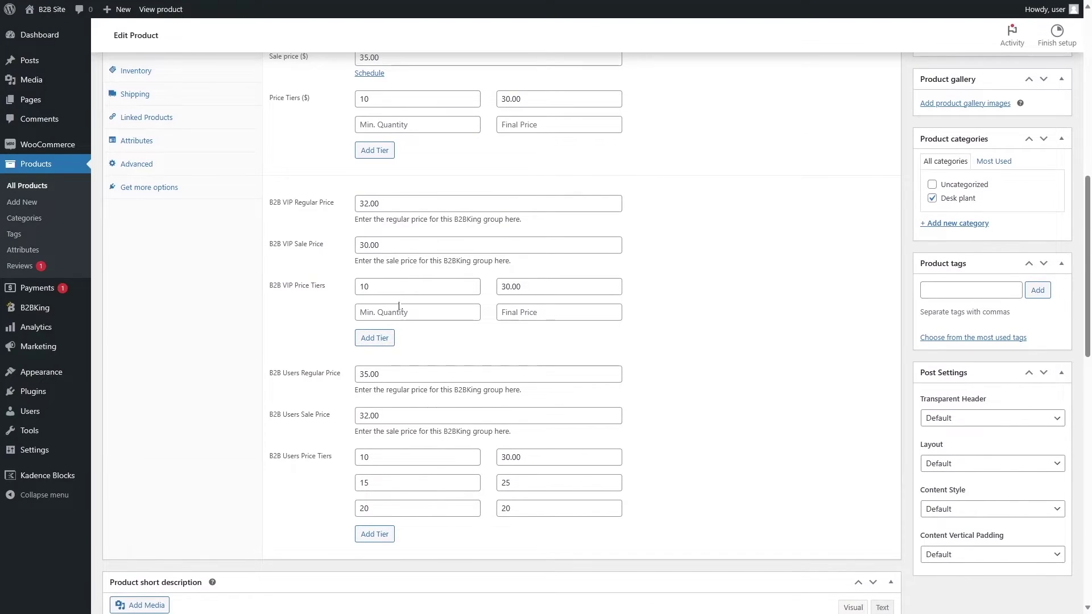
{"action": "left_click", "coordinate": [433, 313]}
{"action": "type", "text": "15"}
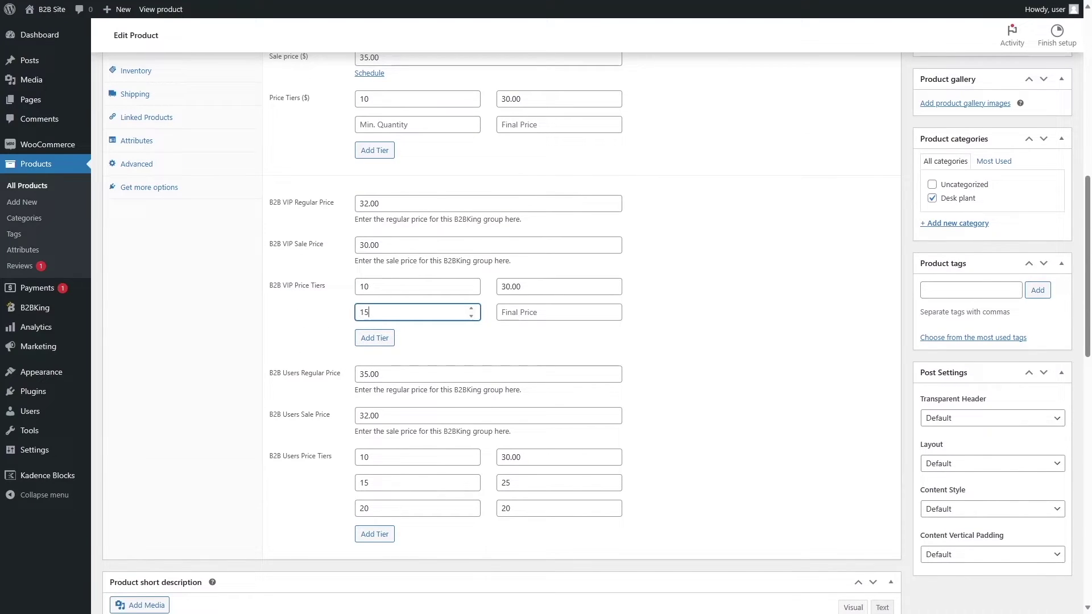
{"action": "key", "text": "Tab"}
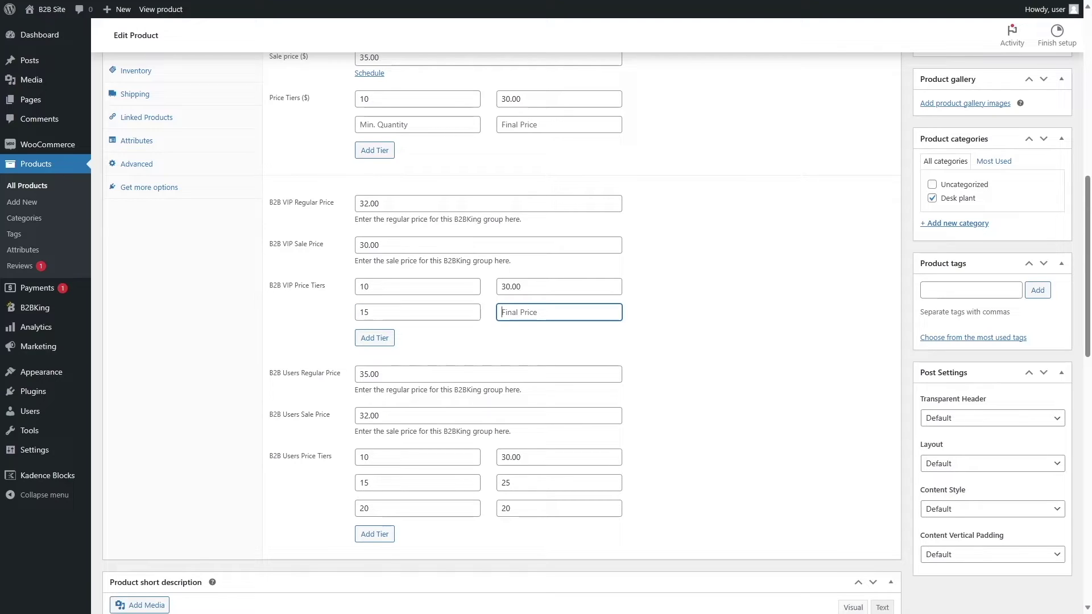
{"action": "type", "text": "24"}
{"action": "left_click", "coordinate": [374, 338]}
{"action": "left_click", "coordinate": [398, 338]}
{"action": "type", "text": "20"}
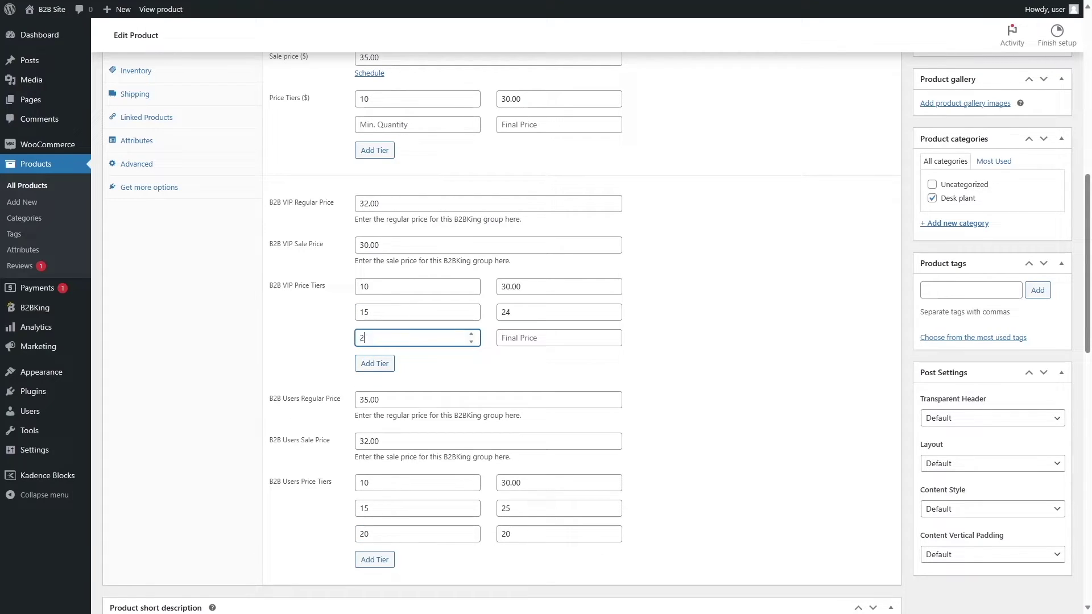
{"action": "left_click", "coordinate": [502, 338]}
{"action": "type", "text": "18"}
{"action": "left_click", "coordinate": [714, 314]}
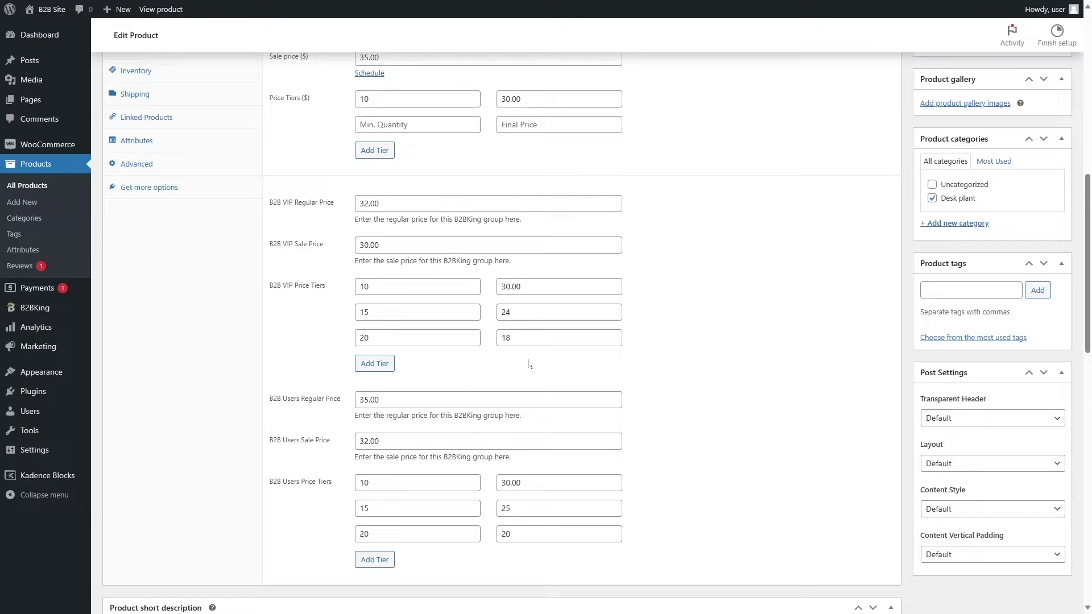
Update the Desk plant product and open its storefront page.
{"action": "scroll", "coordinate": [523, 368], "scroll_direction": "up", "scroll_amount": 6}
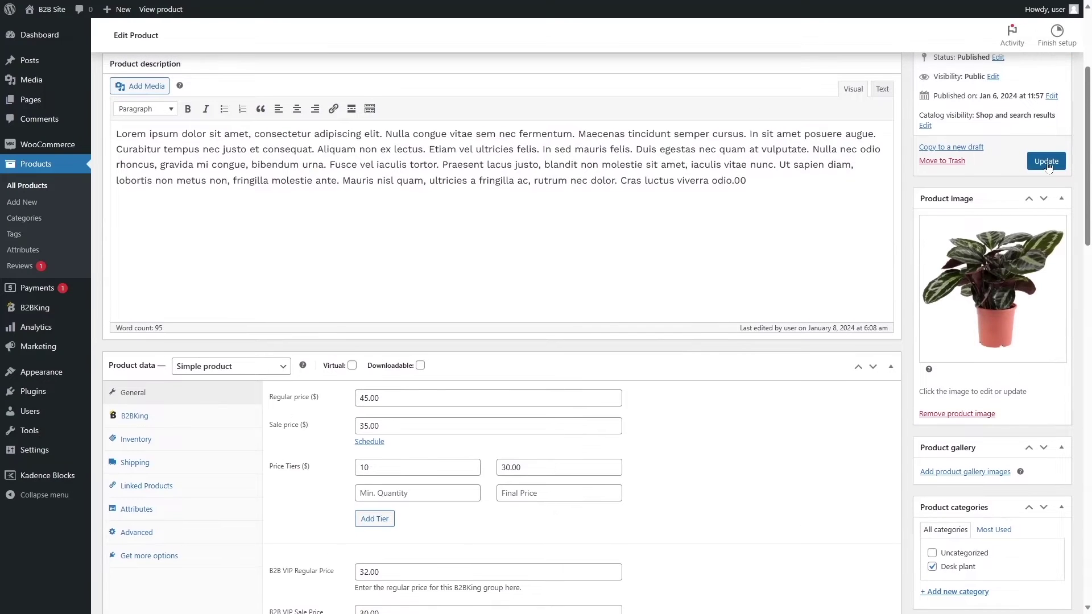
{"action": "left_click", "coordinate": [1047, 161]}
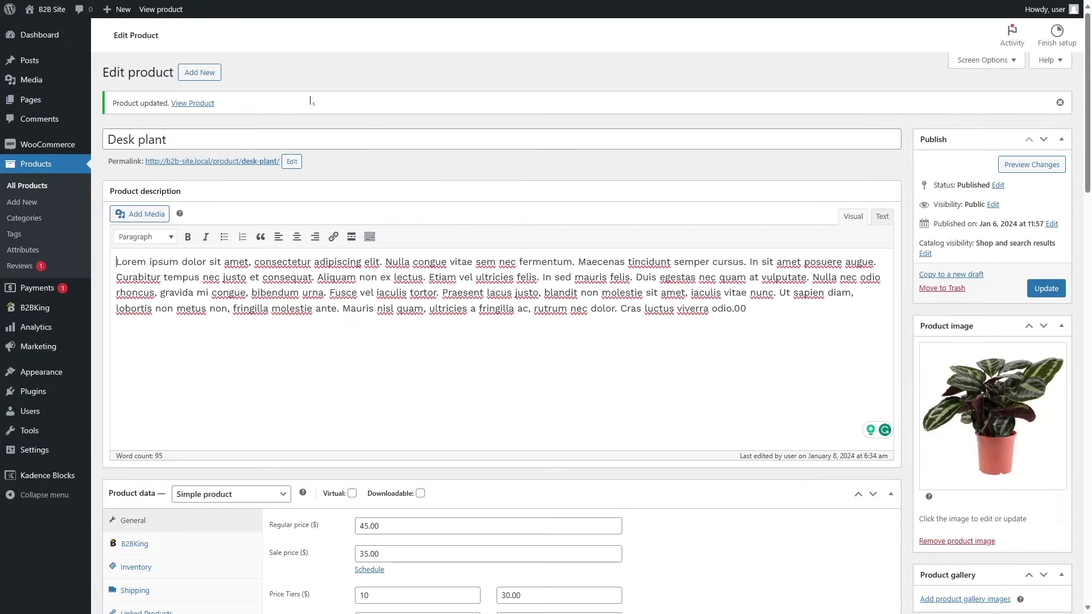
{"action": "left_click", "coordinate": [190, 105]}
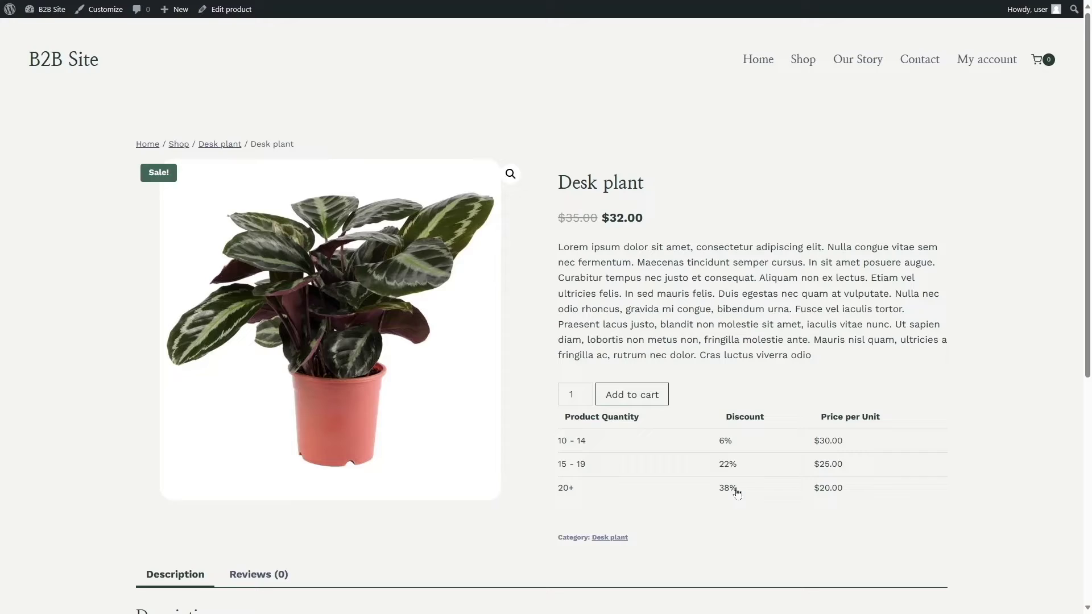
Try the clickable 15–19 tier in the discount table, set the quantity to 15 and add the Desk plant to the cart.
{"action": "left_click", "coordinate": [583, 468]}
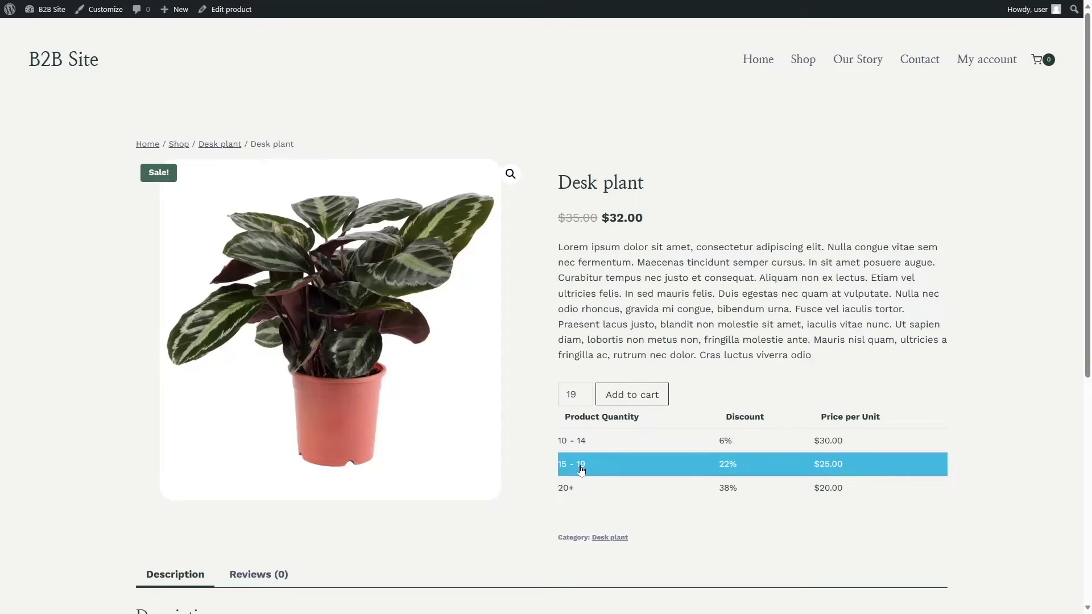
{"action": "double_click", "coordinate": [584, 399]}
{"action": "left_click", "coordinate": [584, 398]}
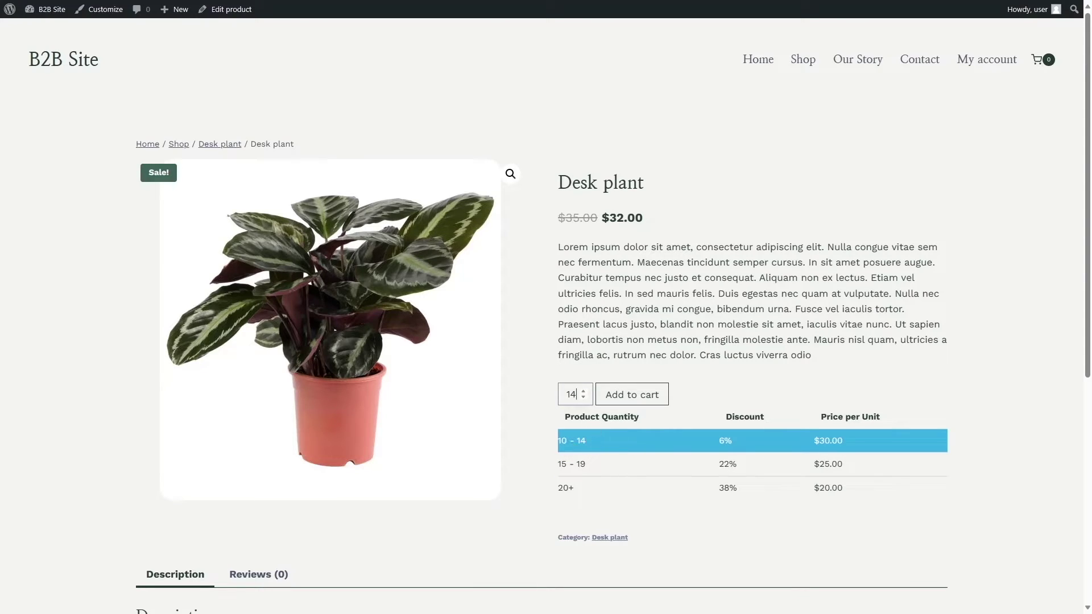
{"action": "left_click", "coordinate": [583, 392]}
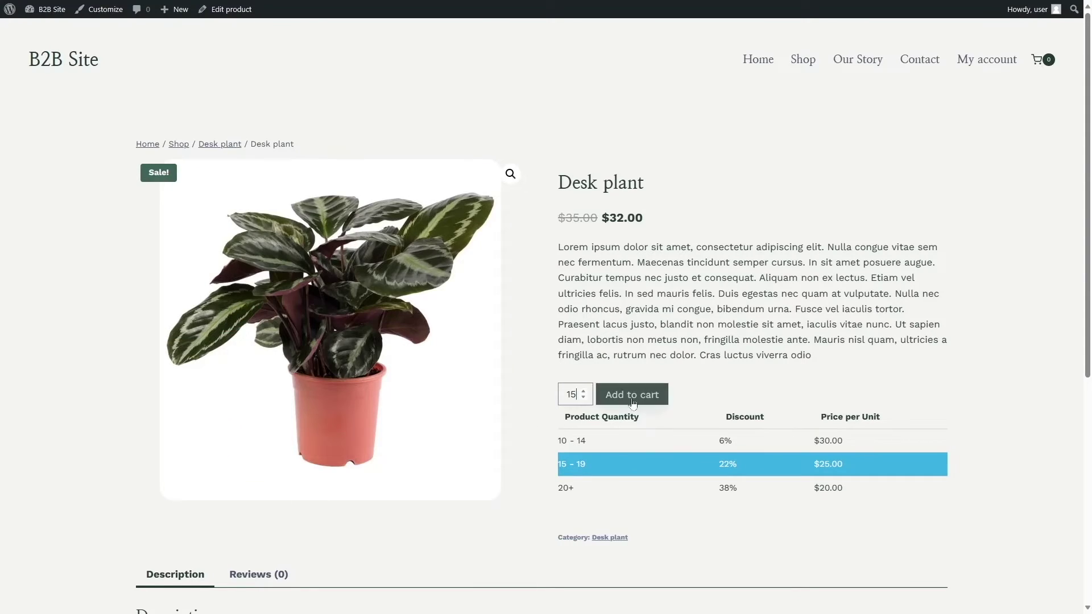
{"action": "left_click", "coordinate": [632, 397]}
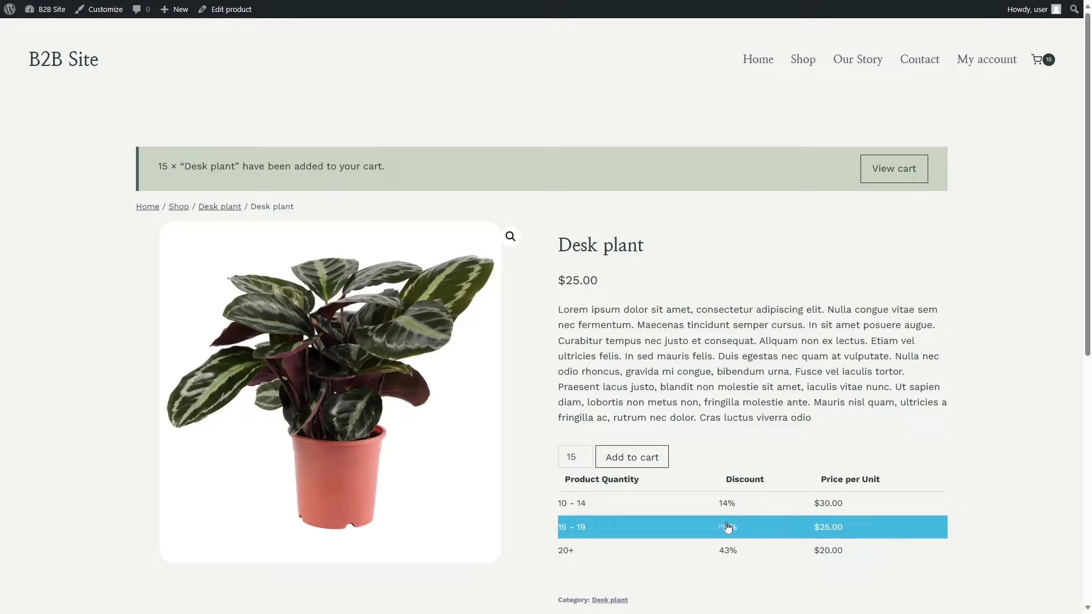
Open the custom quote request form in the cart, leave its message empty, and remove the Desk plant from the cart.
{"action": "left_click", "coordinate": [896, 178]}
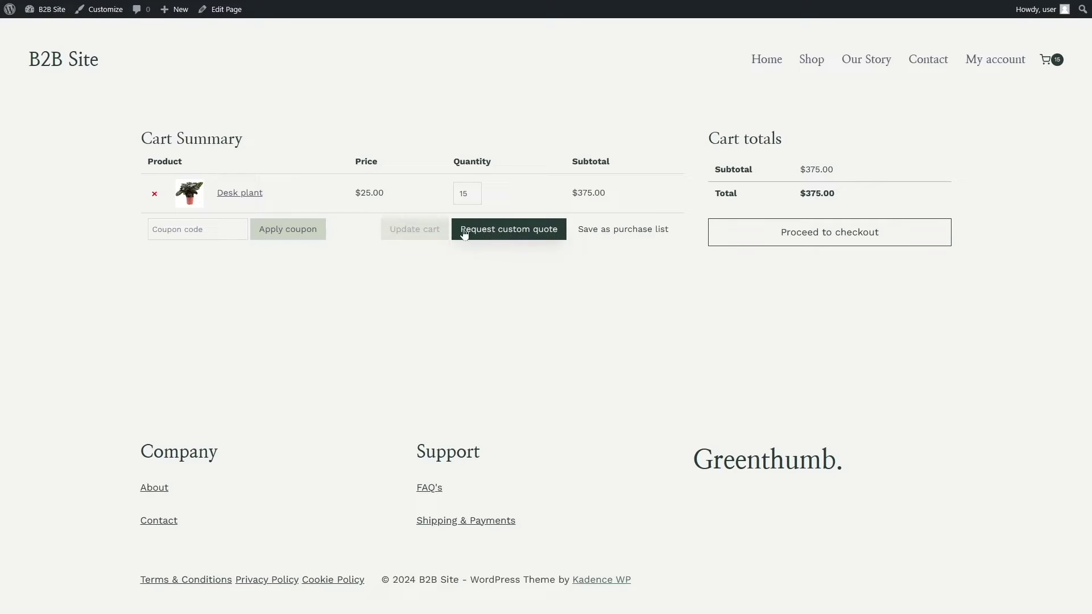
{"action": "left_click", "coordinate": [506, 233]}
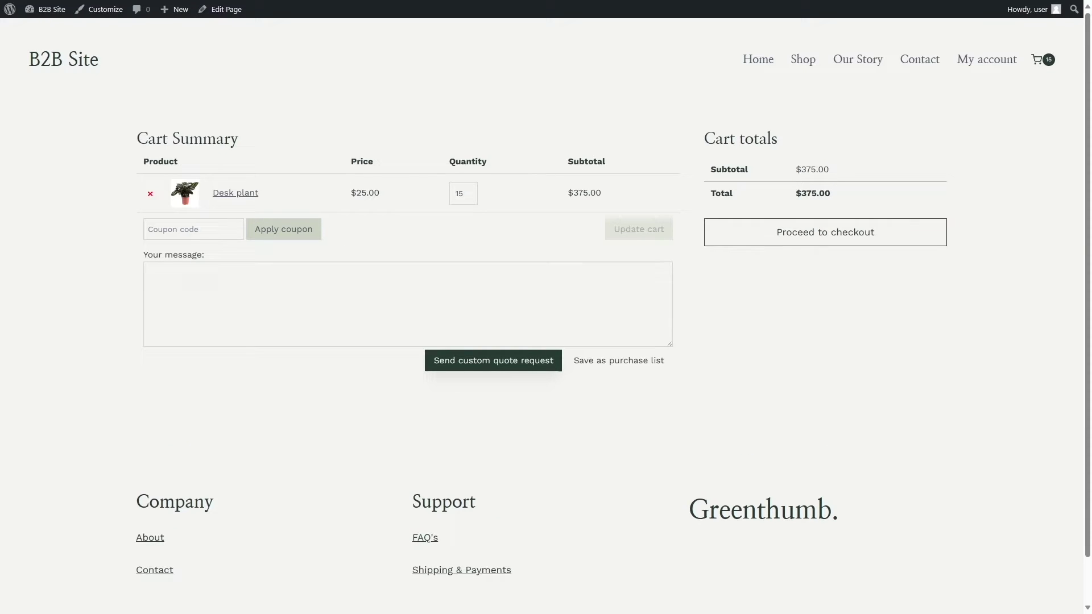
{"action": "left_click", "coordinate": [424, 307]}
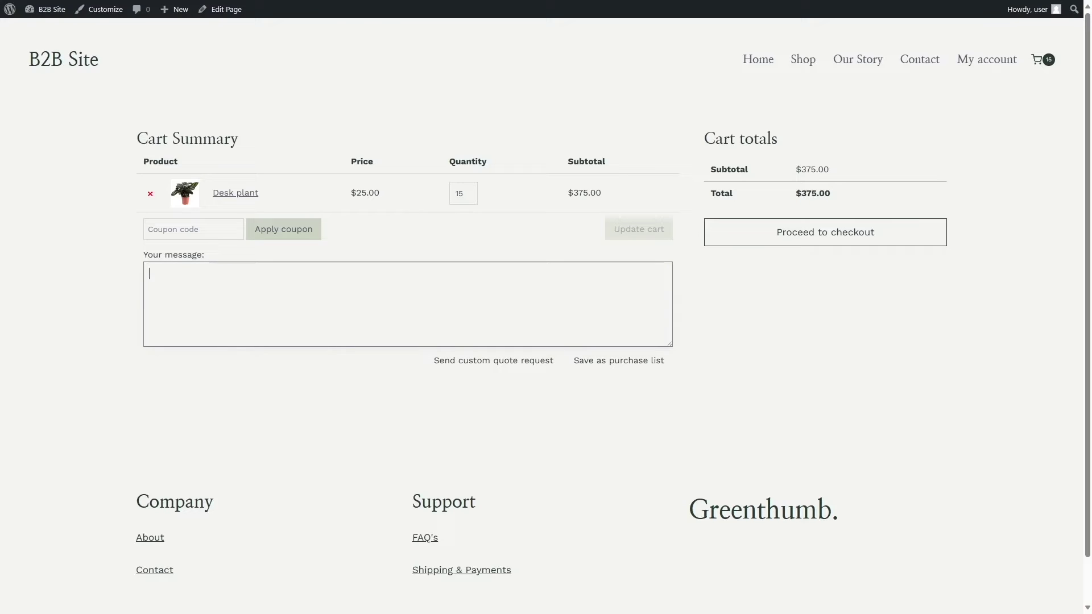
{"action": "left_click", "coordinate": [151, 193]}
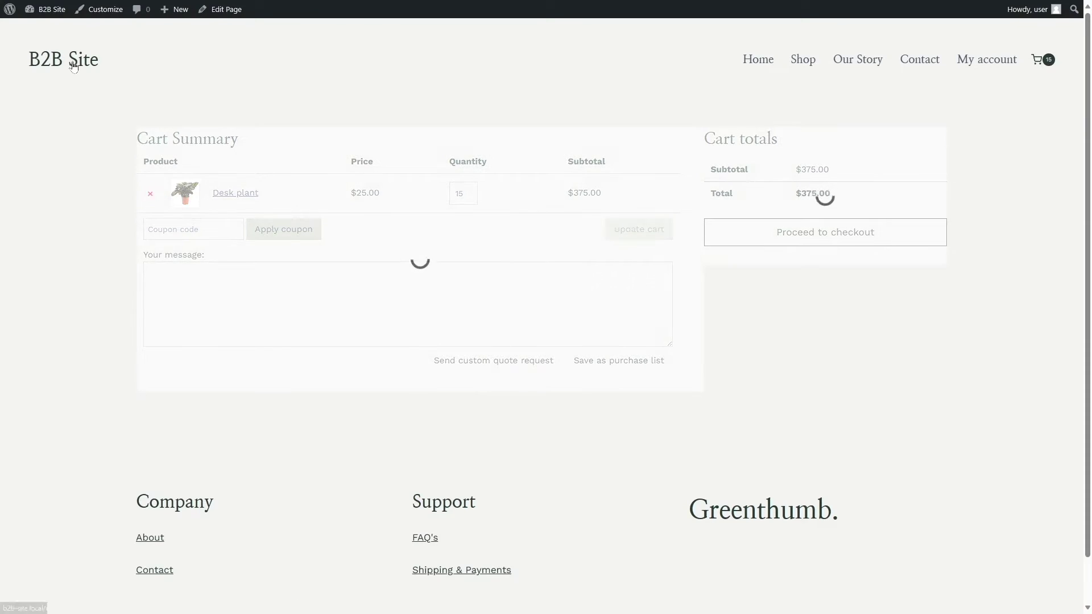
Return to the admin dashboard and open the quote form fields list from B2BKing's Other & Advanced Settings.
{"action": "mouse_move", "coordinate": [48, 9]}
{"action": "left_click", "coordinate": [46, 31]}
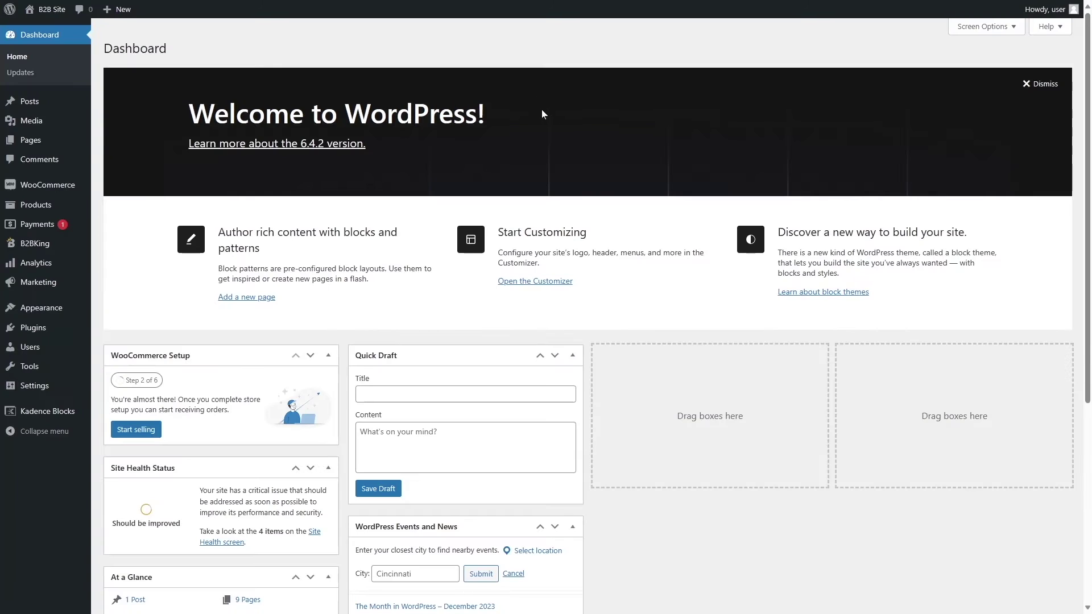
{"action": "mouse_move", "coordinate": [37, 252]}
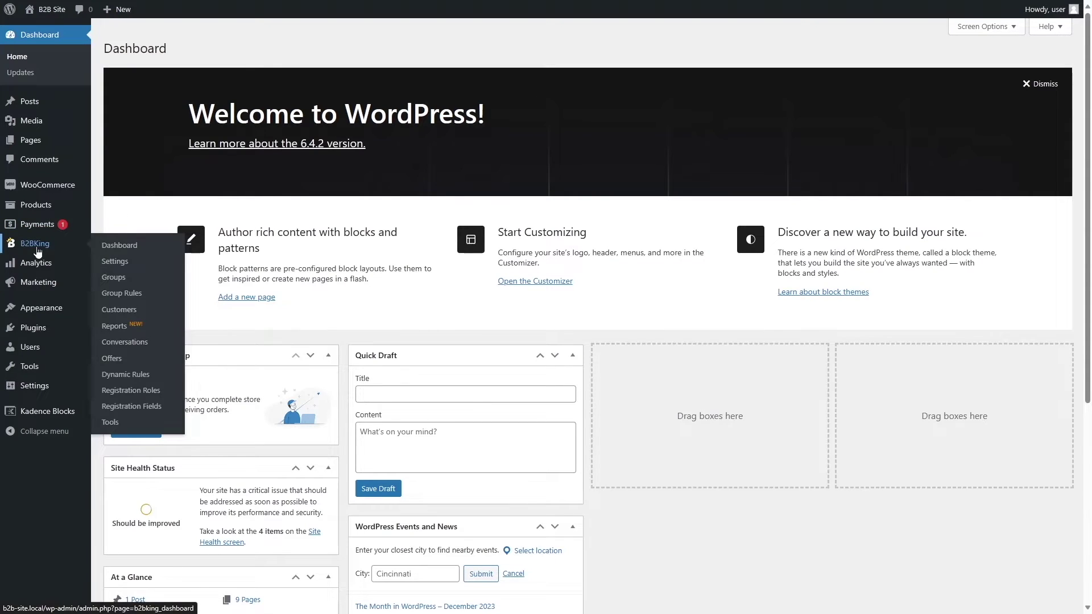
{"action": "left_click", "coordinate": [121, 262]}
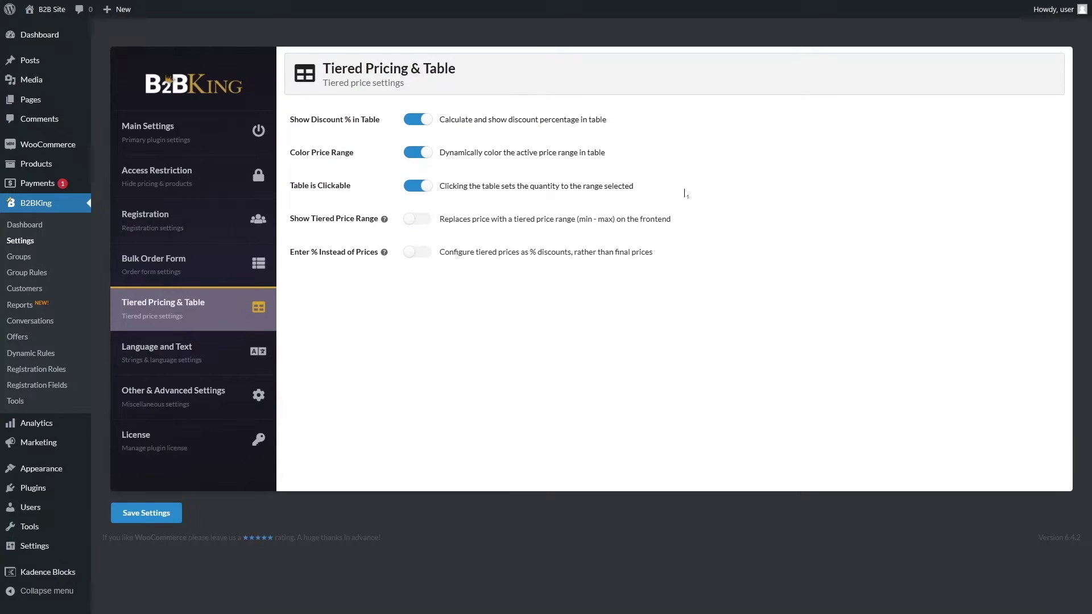
{"action": "left_click", "coordinate": [159, 403]}
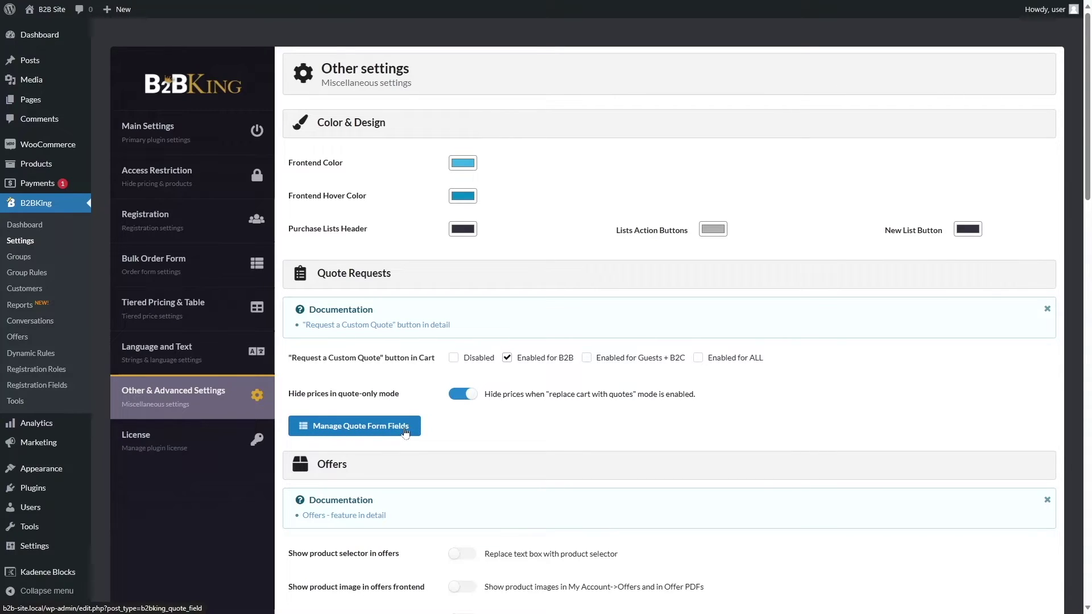
{"action": "left_click", "coordinate": [322, 432]}
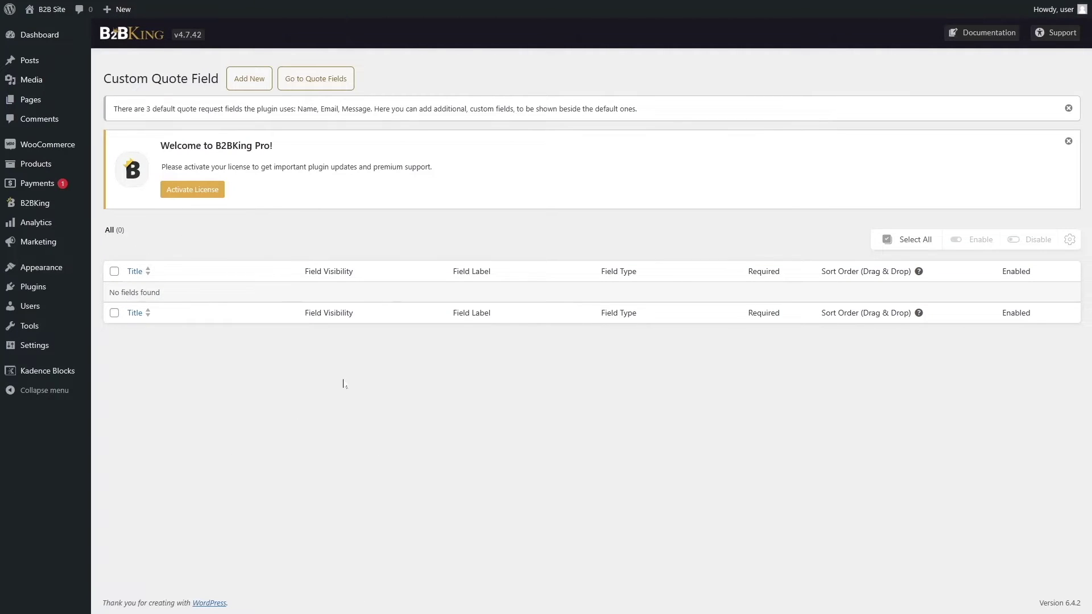
Create a custom quote field titled "Company Name", enable it, make it required, and keep it visible to all.
{"action": "left_click", "coordinate": [250, 83]}
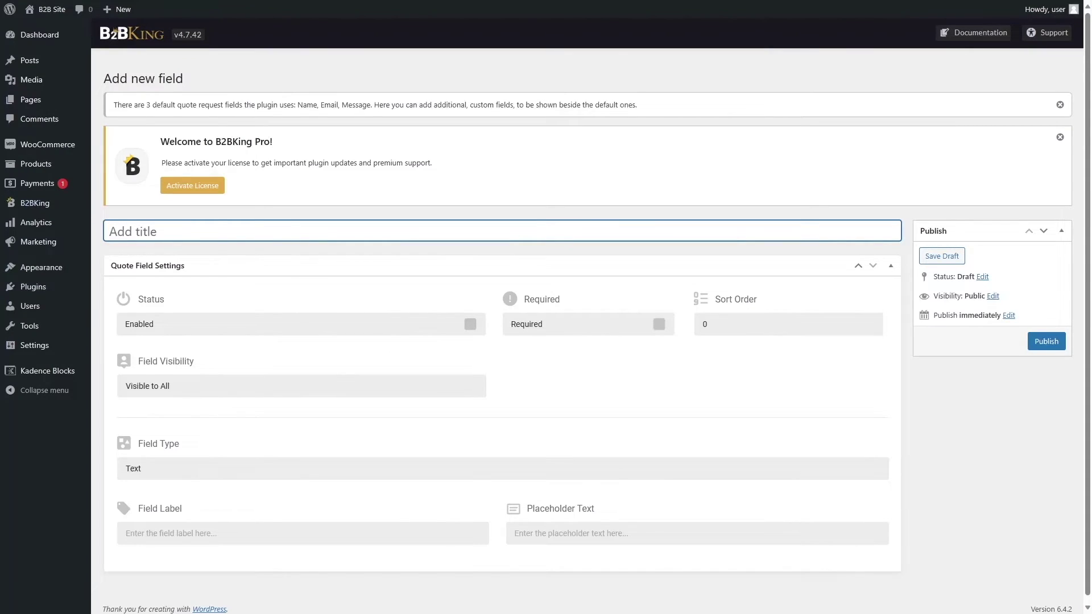
{"action": "type", "text": "Company Name"}
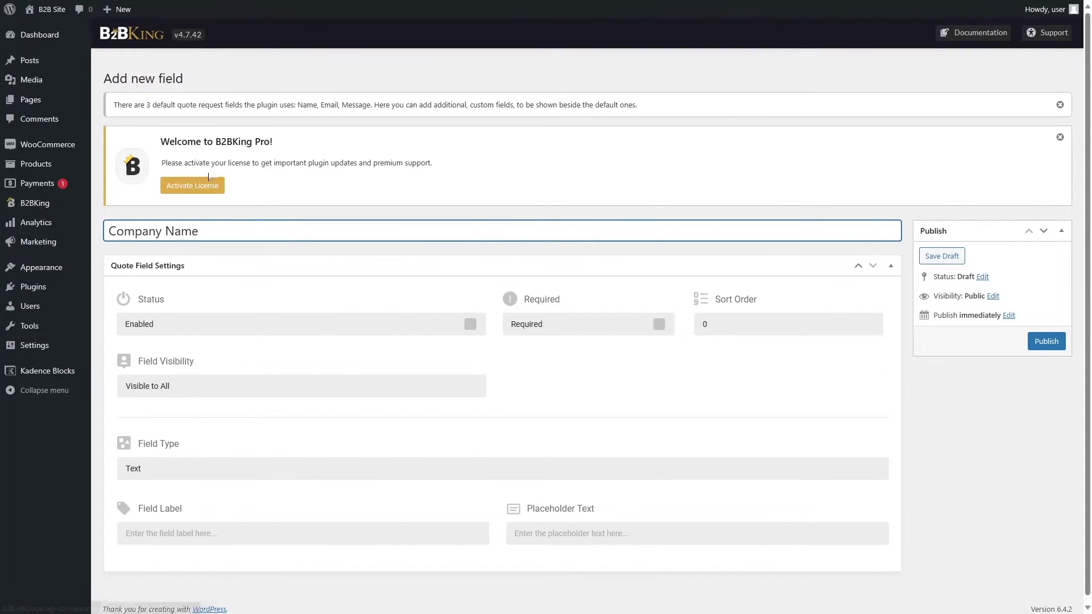
{"action": "left_click", "coordinate": [470, 324]}
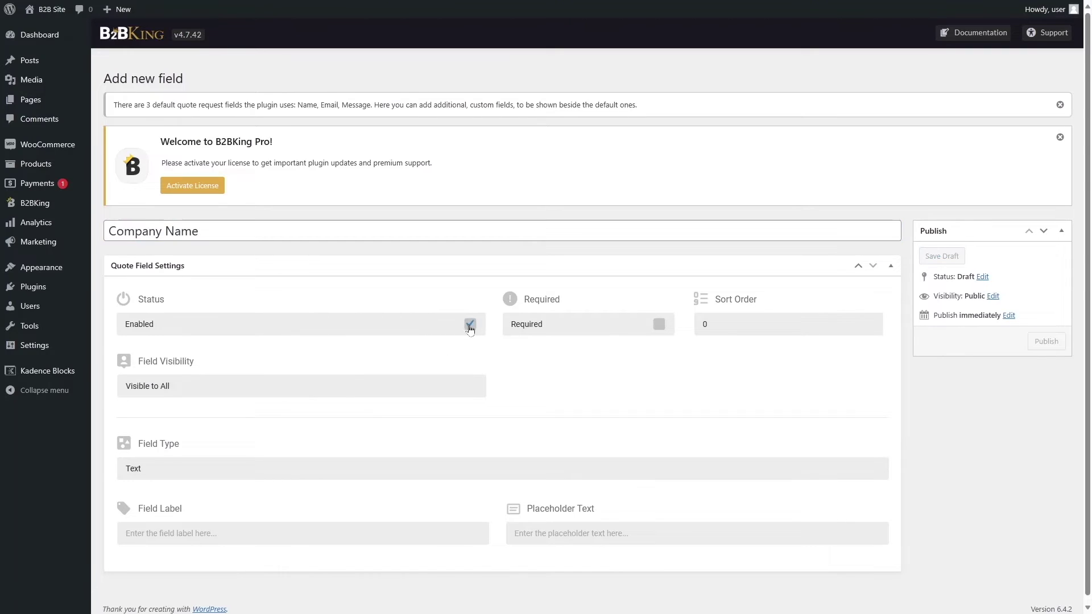
{"action": "left_click", "coordinate": [658, 326]}
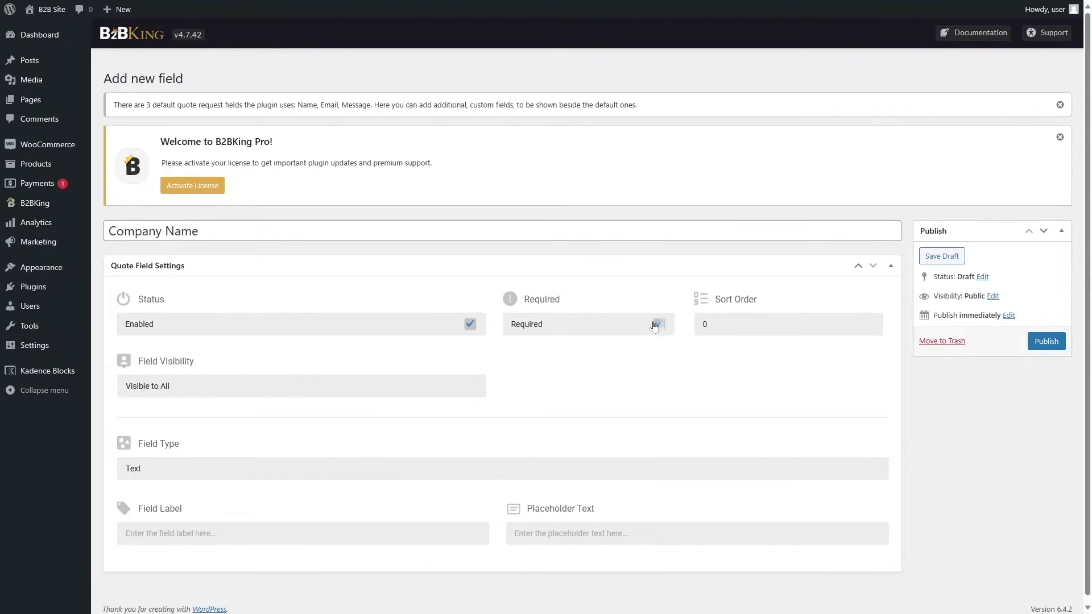
{"action": "left_click", "coordinate": [178, 391]}
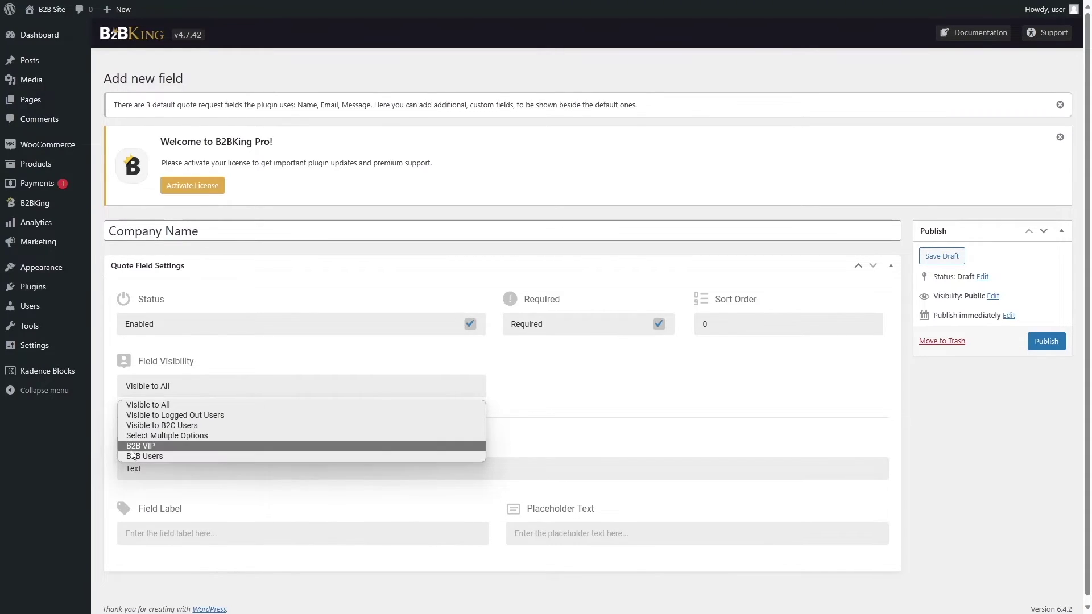
{"action": "left_click", "coordinate": [161, 407]}
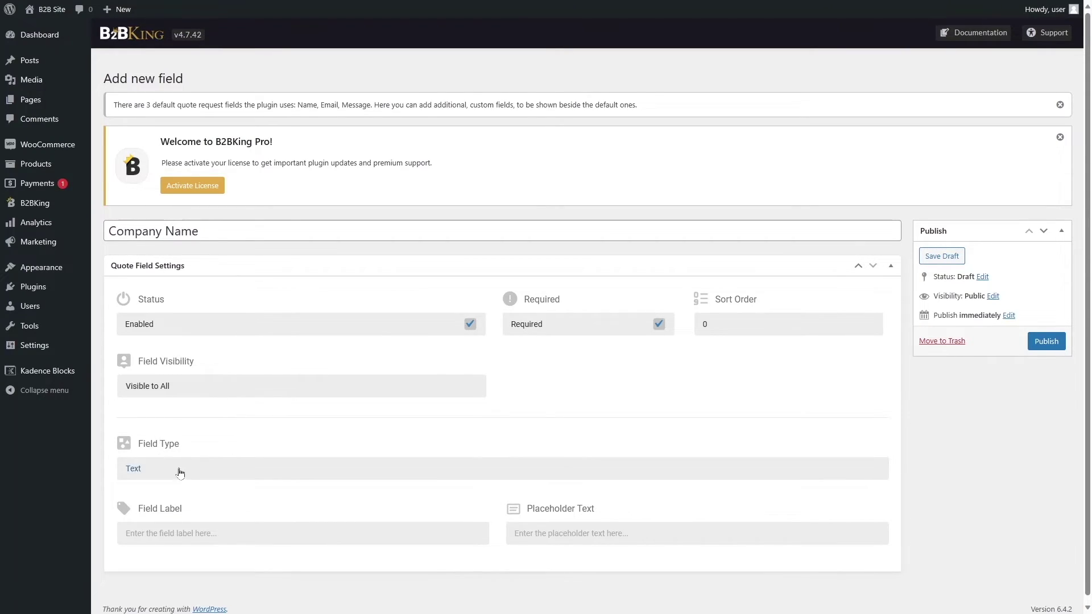
Keep the field type as Text, enter the label "Company name" and placeholder "Your company name", and publish the quote field.
{"action": "scroll", "coordinate": [180, 475], "scroll_direction": "down", "scroll_amount": 1}
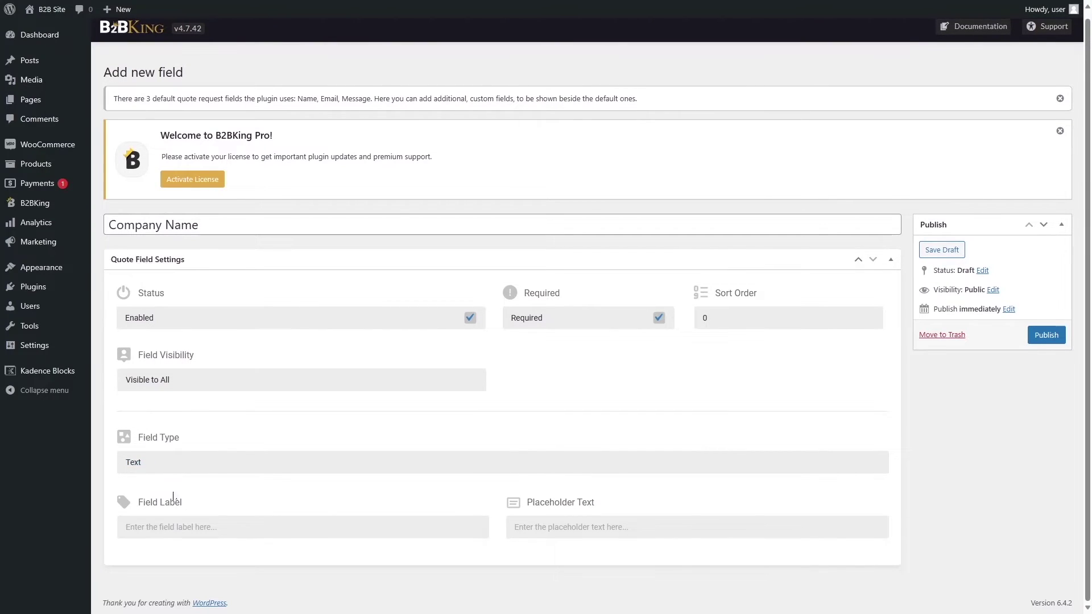
{"action": "left_click", "coordinate": [132, 463]}
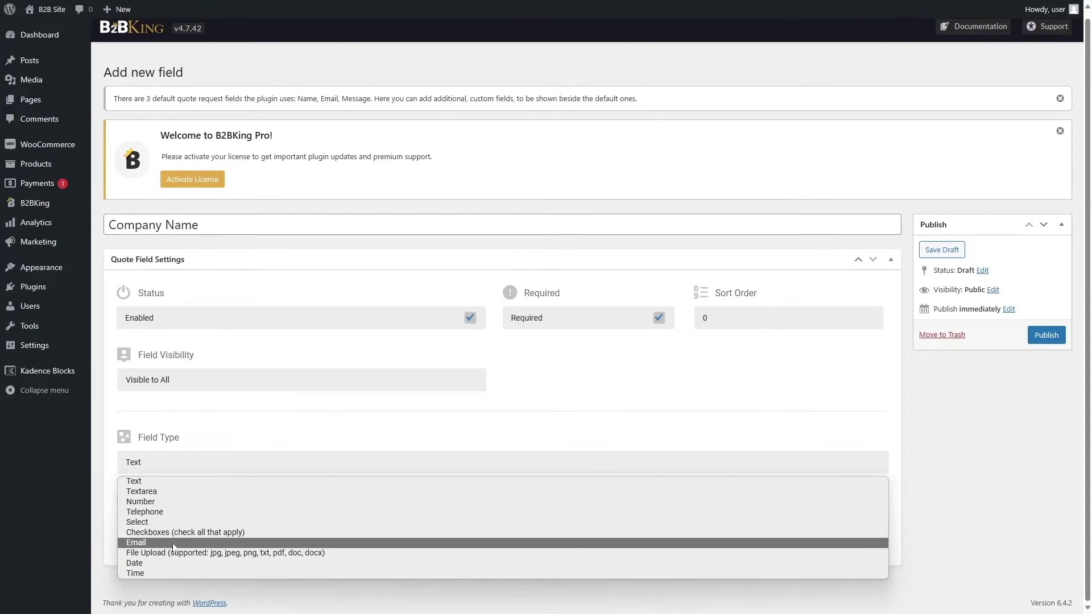
{"action": "left_click", "coordinate": [130, 482]}
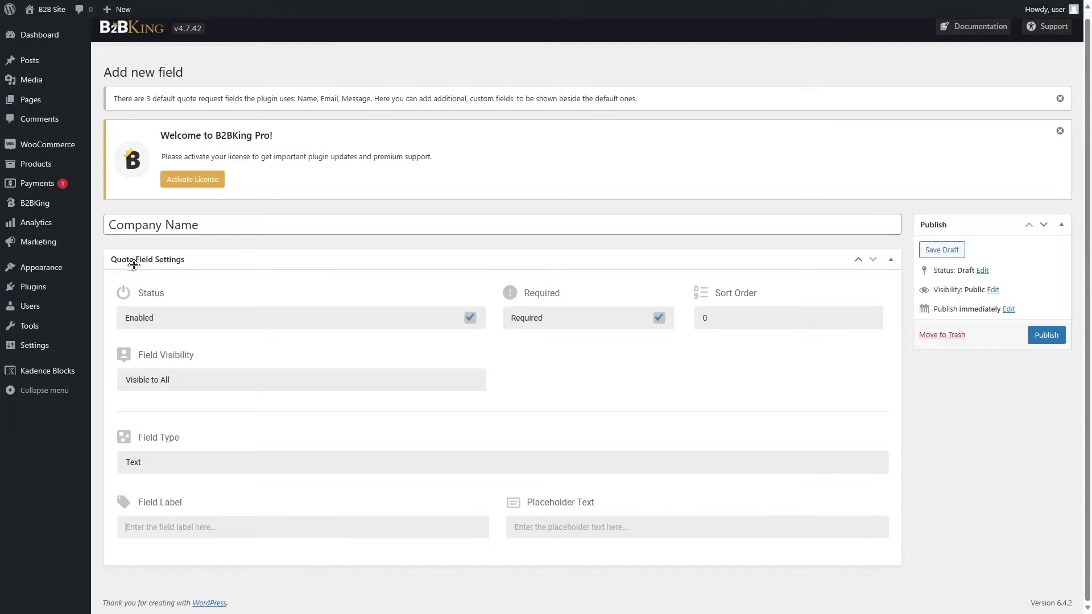
{"action": "type", "text": "Company name"}
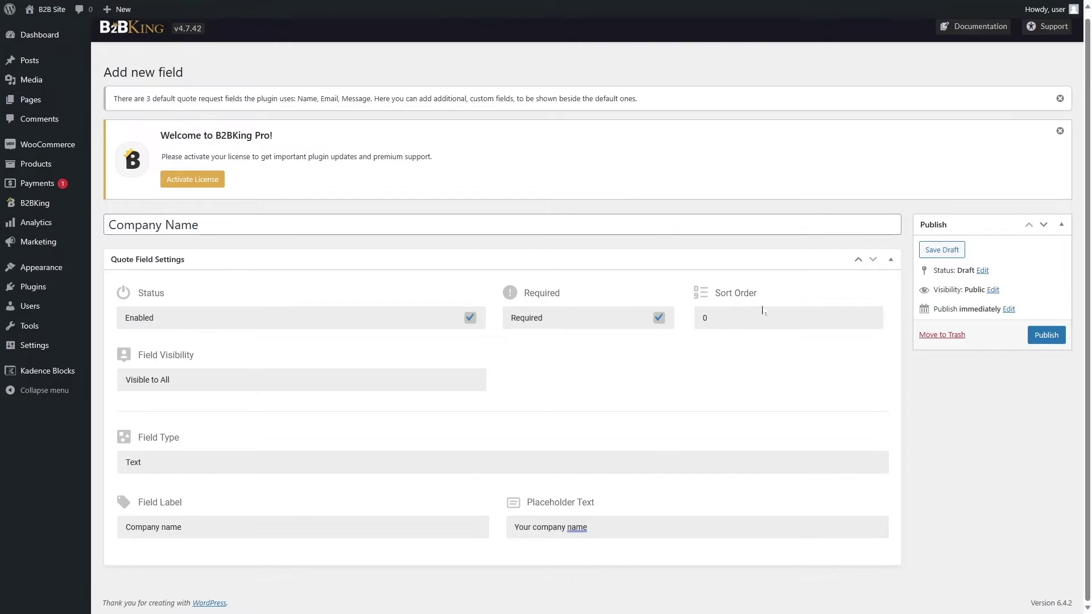
{"action": "left_click", "coordinate": [1047, 335]}
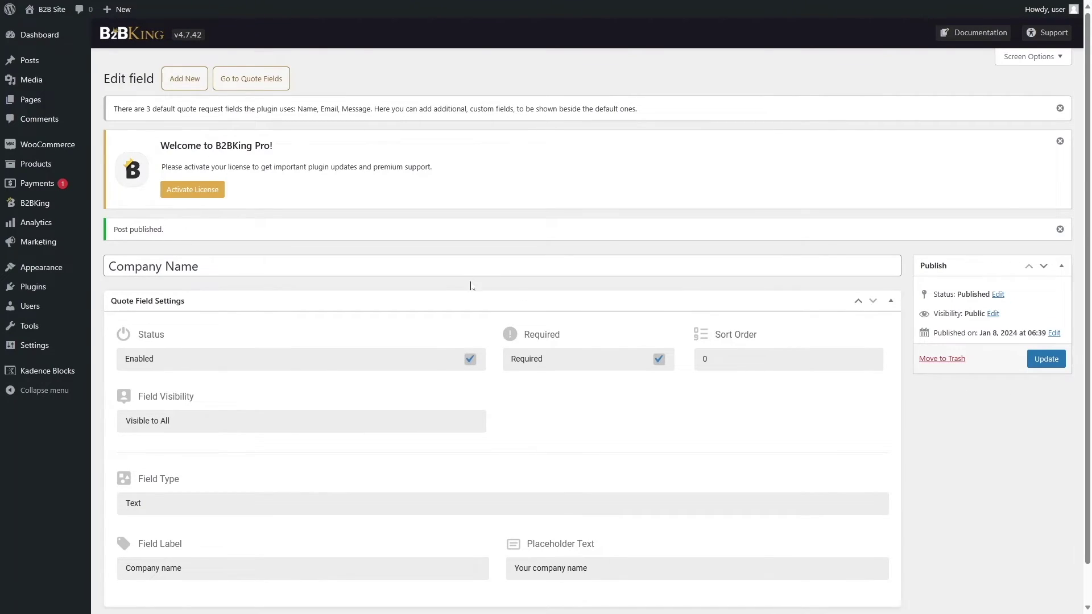
Visit the storefront's shop page, view the Desk plant product, and return to the shop.
{"action": "mouse_move", "coordinate": [50, 10]}
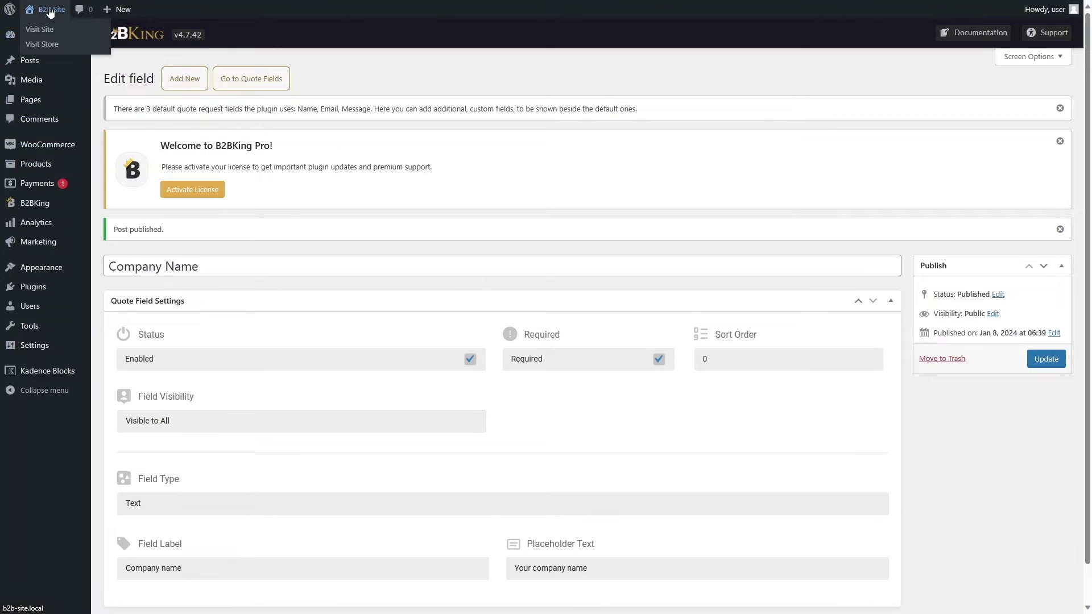
{"action": "left_click", "coordinate": [41, 29]}
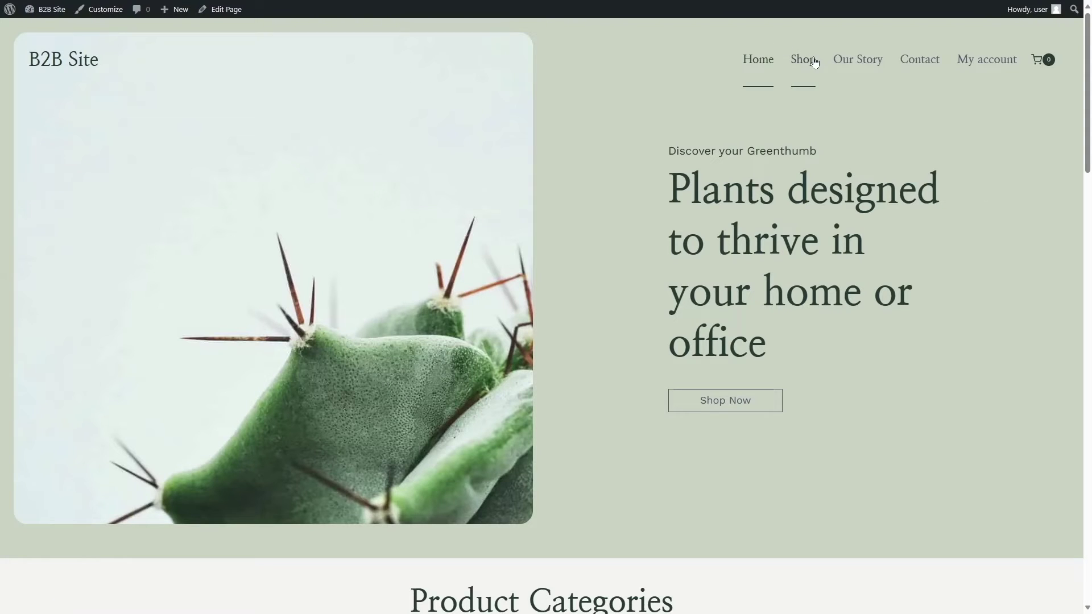
{"action": "left_click", "coordinate": [814, 62]}
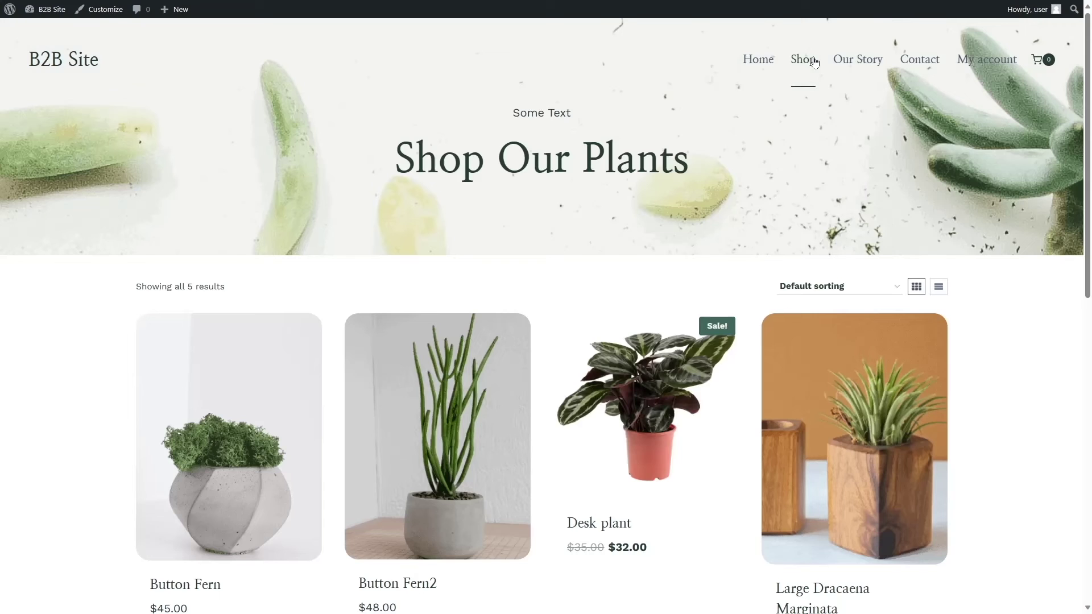
{"action": "left_click", "coordinate": [527, 426]}
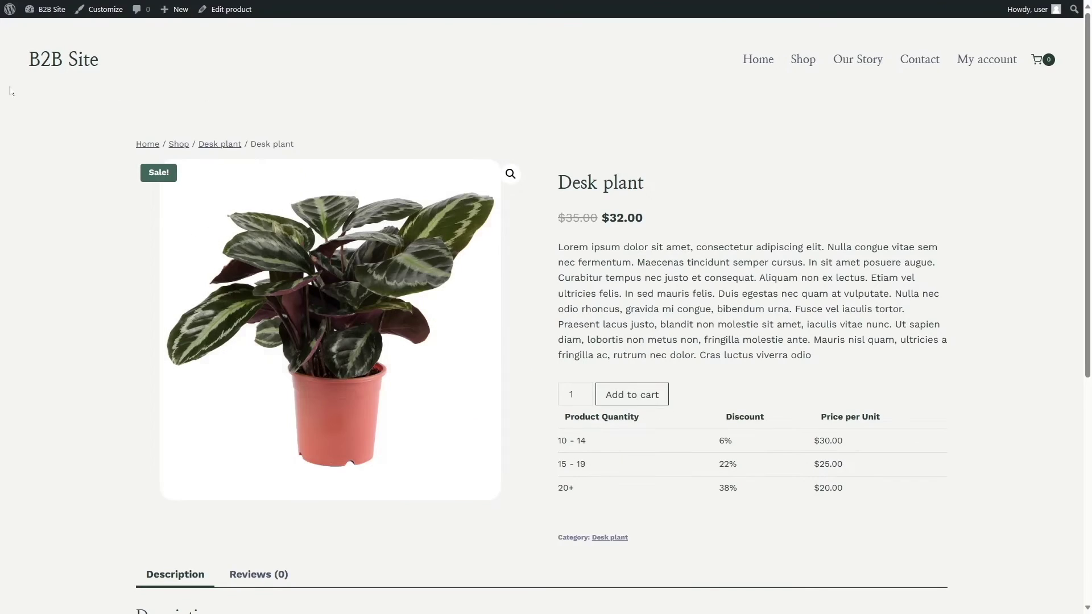
{"action": "left_click", "coordinate": [804, 64]}
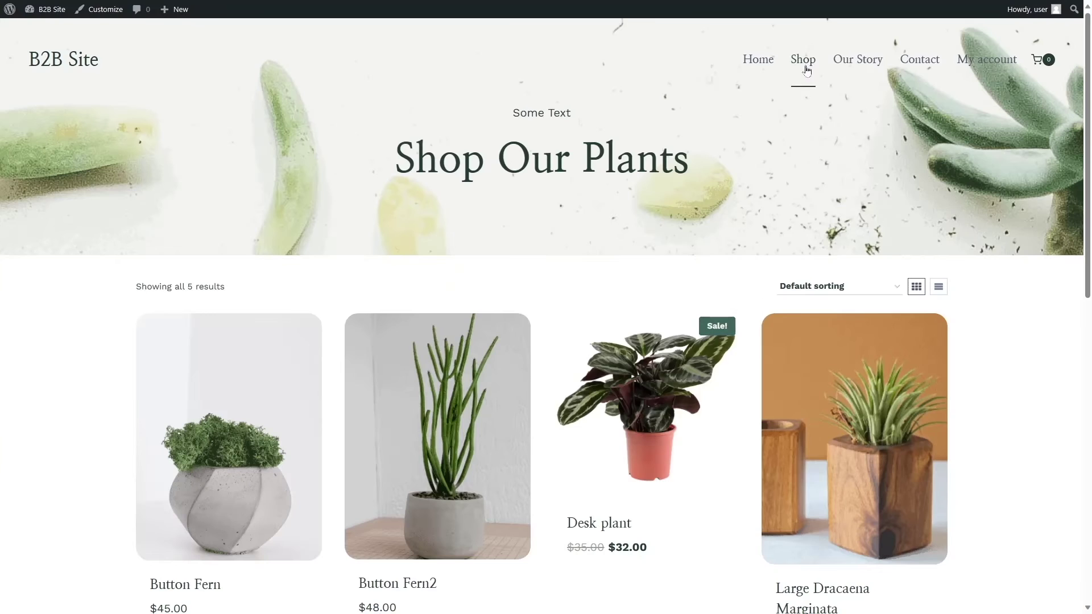
Open the Button Fern product in the shop, add one to the cart, and view the cart.
{"action": "scroll", "coordinate": [429, 422], "scroll_direction": "down", "scroll_amount": 3}
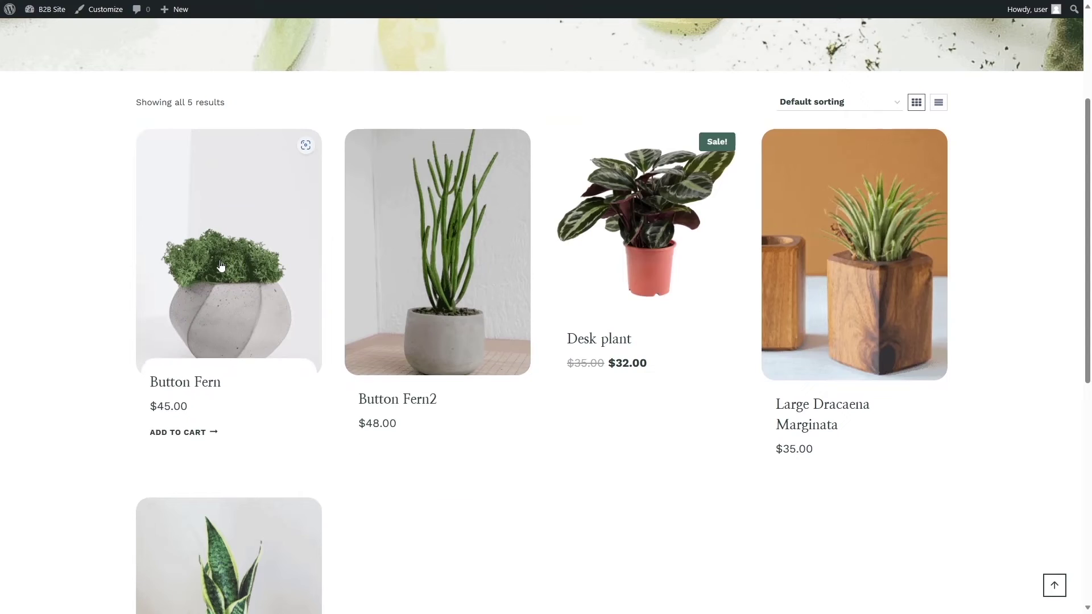
{"action": "left_click", "coordinate": [225, 264]}
{"action": "left_click", "coordinate": [638, 401]}
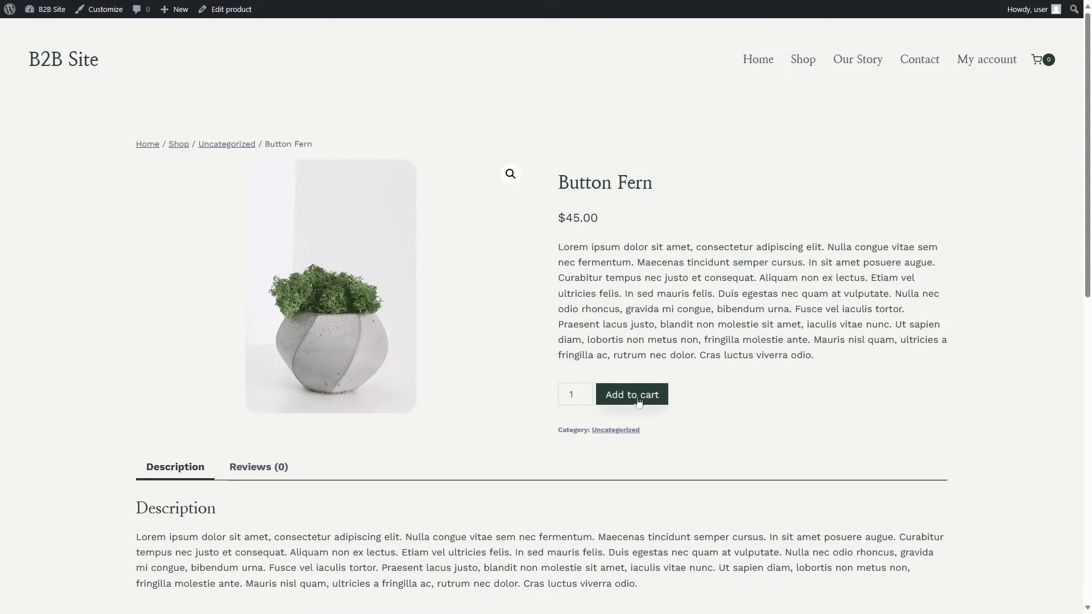
{"action": "left_click", "coordinate": [891, 172]}
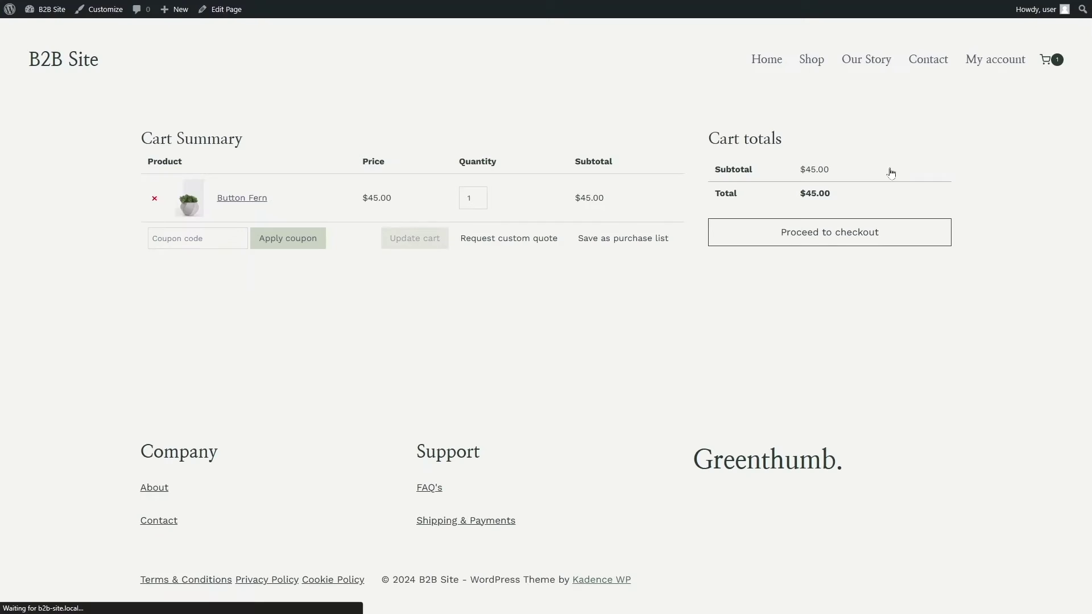
Open the cart's custom quote request form to check the company name field, and remove Button Fern from the cart.
{"action": "left_click", "coordinate": [527, 246]}
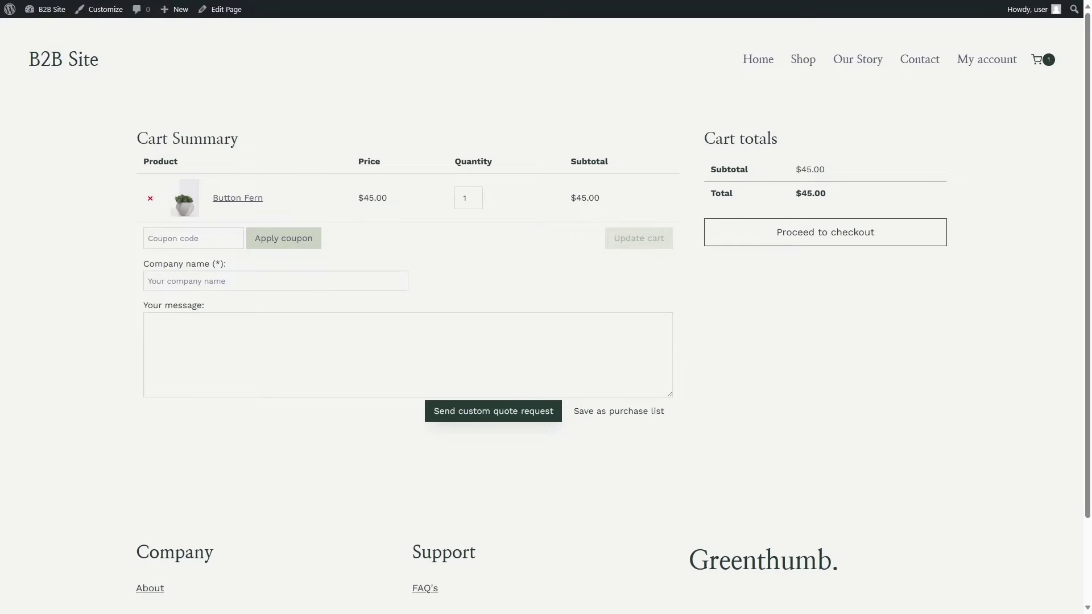
{"action": "left_click_drag", "start_coordinate": [212, 264], "coordinate": [227, 265]}
{"action": "left_click", "coordinate": [414, 264]}
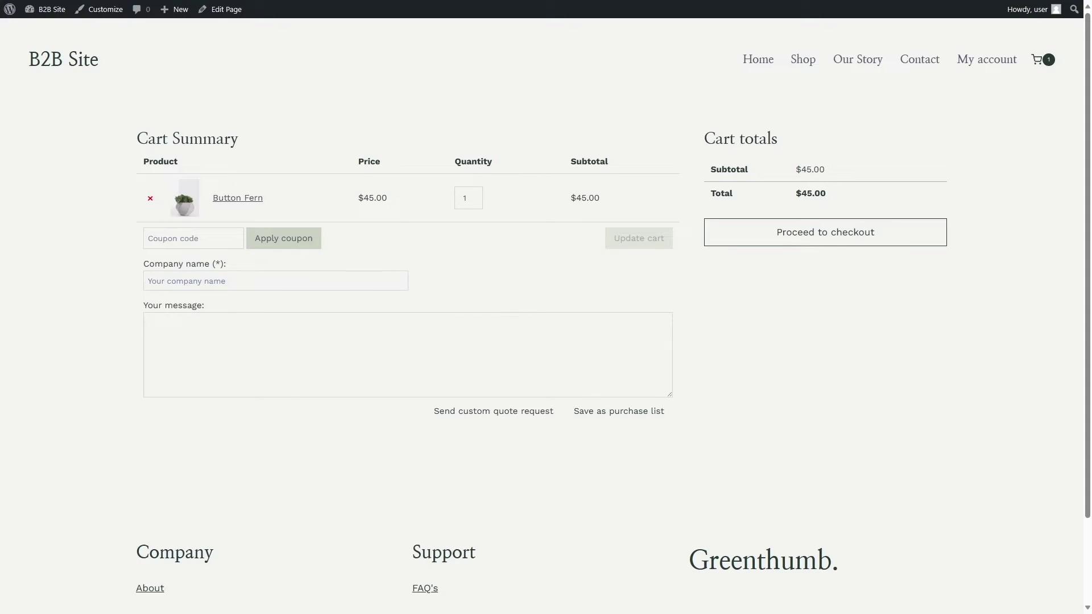
{"action": "left_click", "coordinate": [150, 198]}
Return to the admin dashboard and open the Button Fern product for editing from the products list.
{"action": "mouse_move", "coordinate": [46, 9]}
{"action": "left_click", "coordinate": [49, 30]}
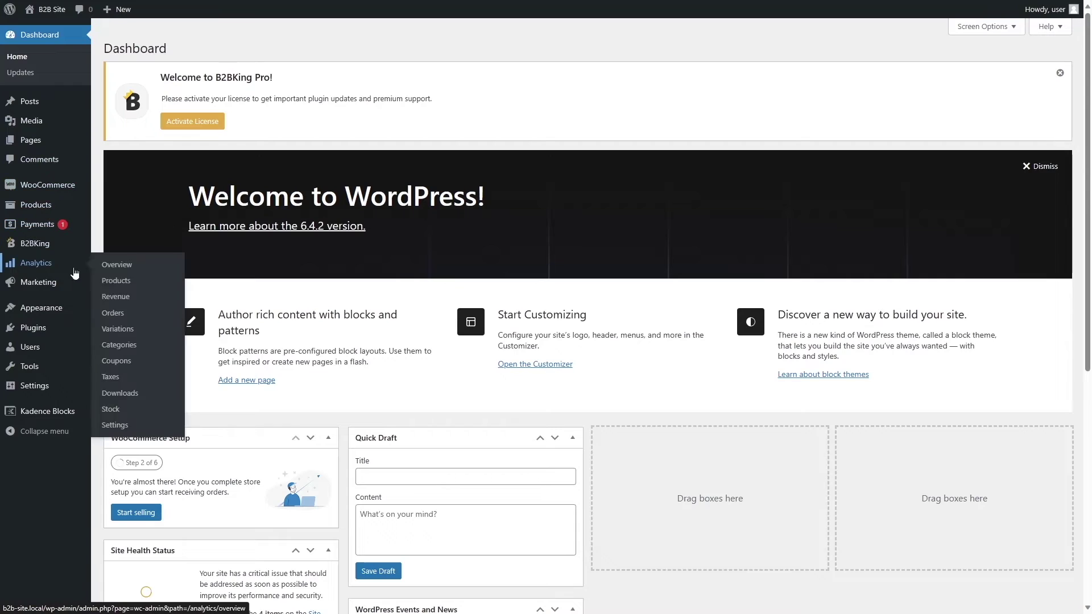
{"action": "left_click", "coordinate": [54, 208]}
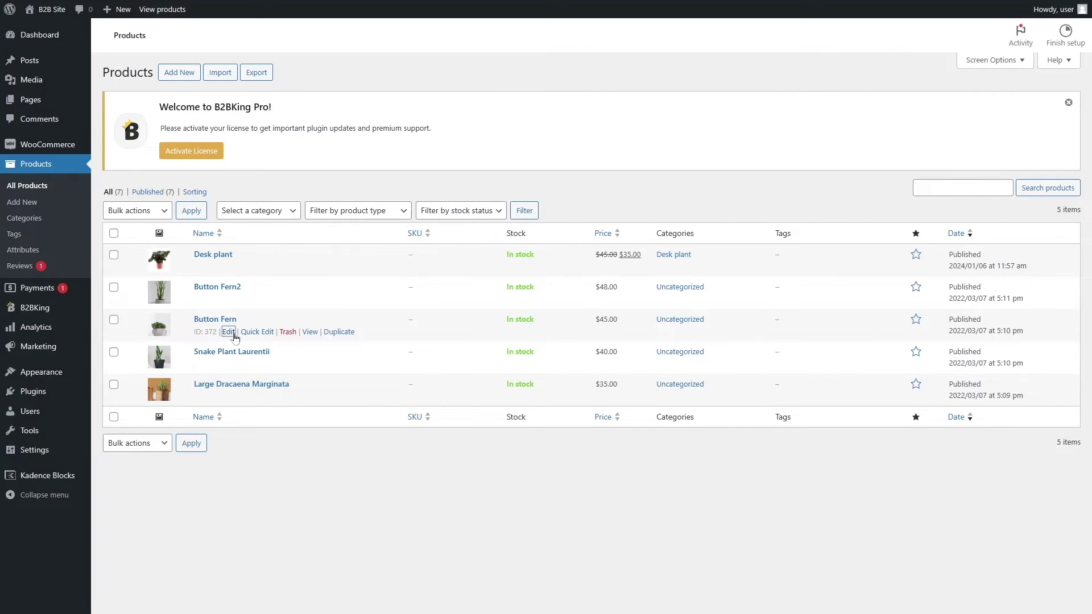
{"action": "left_click", "coordinate": [233, 332]}
Make Button Fern visible to Guest Users (Logged Out) in its B2BKing group visibility and update the product.
{"action": "scroll", "coordinate": [633, 324], "scroll_direction": "down", "scroll_amount": 20}
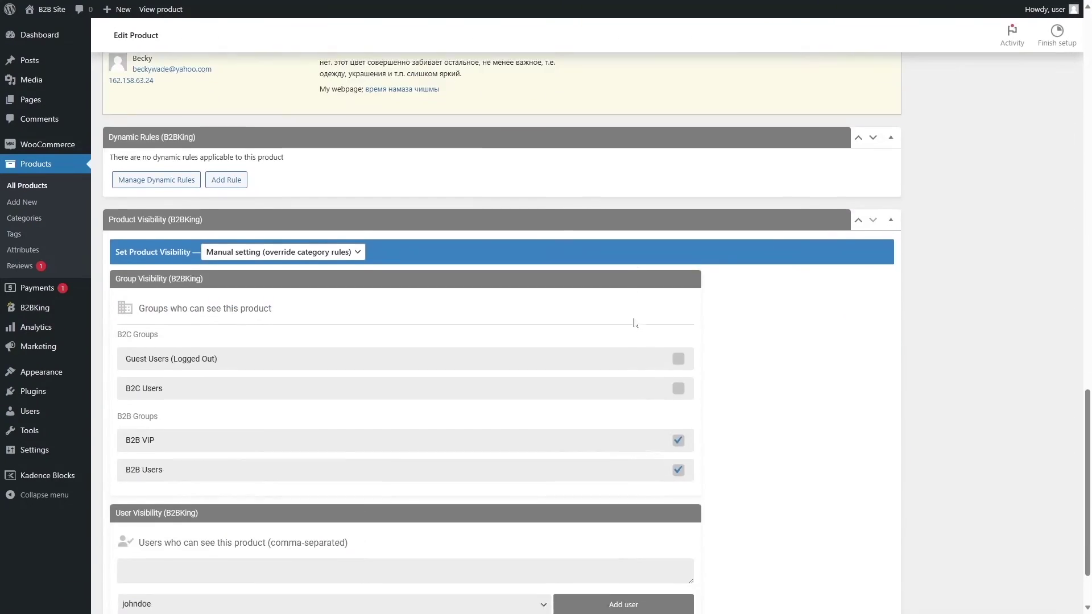
{"action": "scroll", "coordinate": [633, 323], "scroll_direction": "down", "scroll_amount": 2}
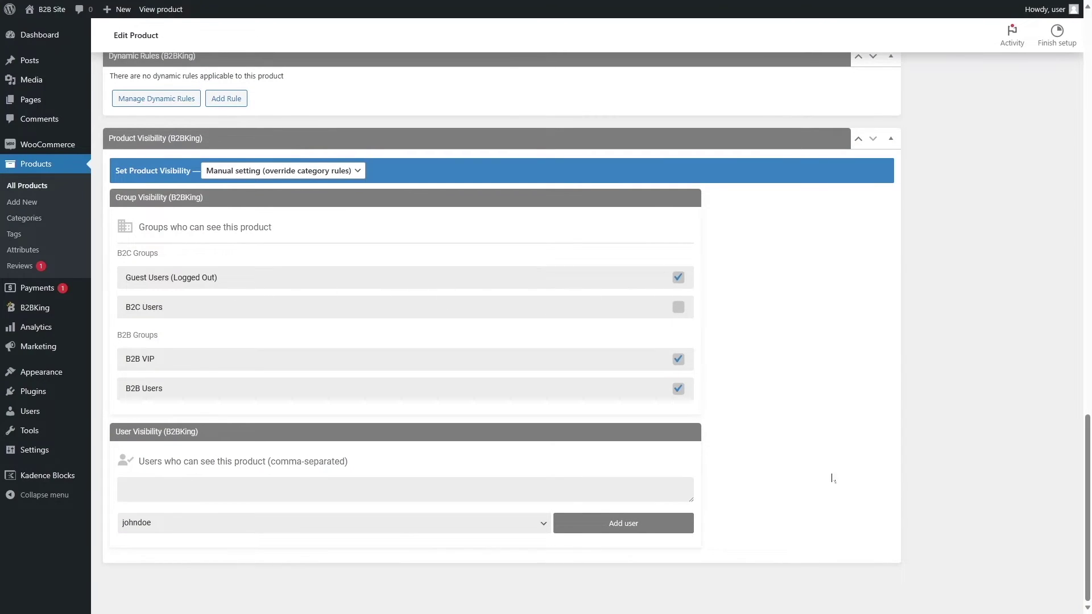
{"action": "scroll", "coordinate": [834, 478], "scroll_direction": "up", "scroll_amount": 15}
{"action": "scroll", "coordinate": [1018, 312], "scroll_direction": "up", "scroll_amount": 3}
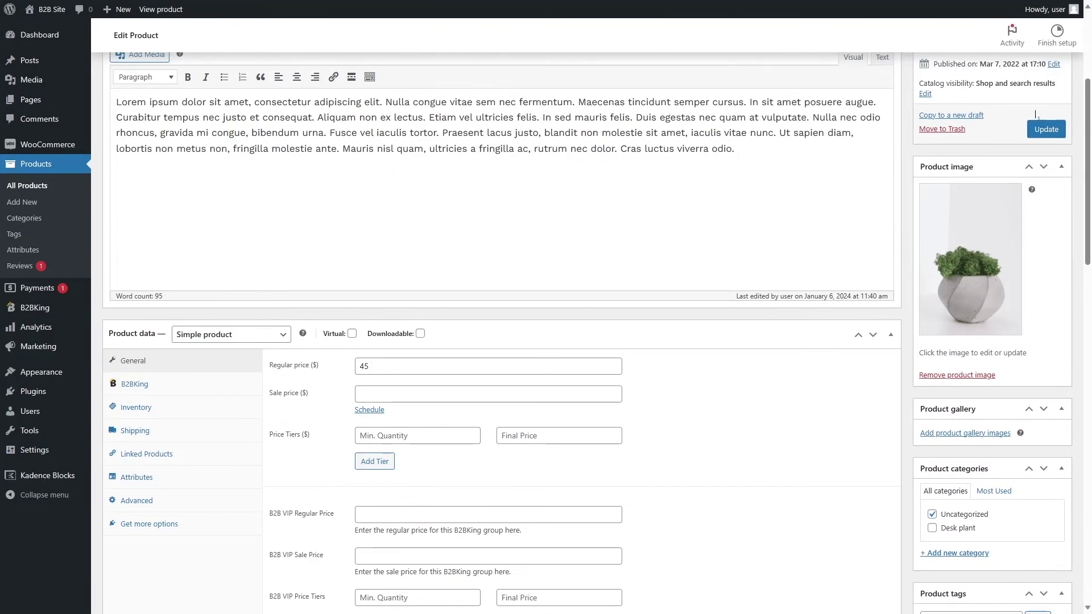
{"action": "scroll", "coordinate": [1018, 312], "scroll_direction": "up", "scroll_amount": 2}
{"action": "scroll", "coordinate": [761, 306], "scroll_direction": "down", "scroll_amount": 2}
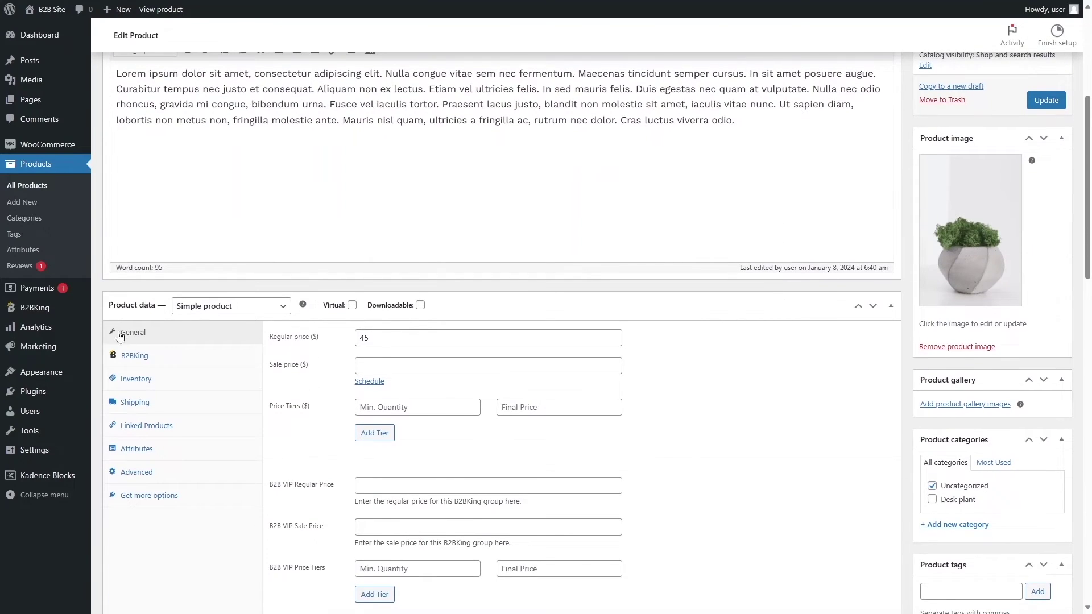
In B2BKing's Access Restriction settings, set guest access to Replace prices with "Request a Quote" and save the settings.
{"action": "mouse_move", "coordinate": [50, 320]}
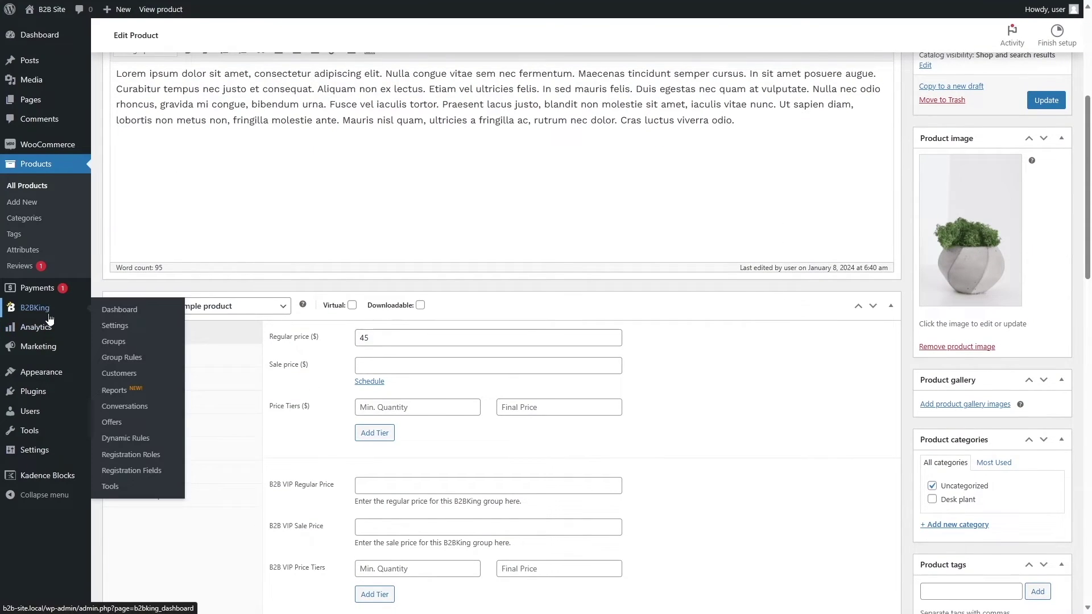
{"action": "left_click", "coordinate": [143, 329]}
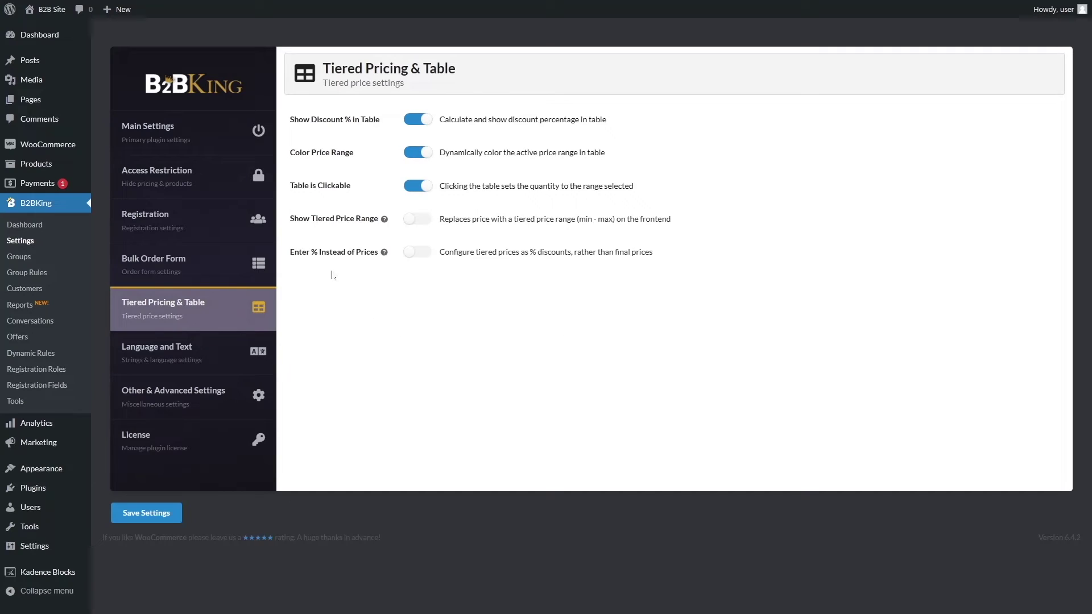
{"action": "left_click", "coordinate": [154, 177]}
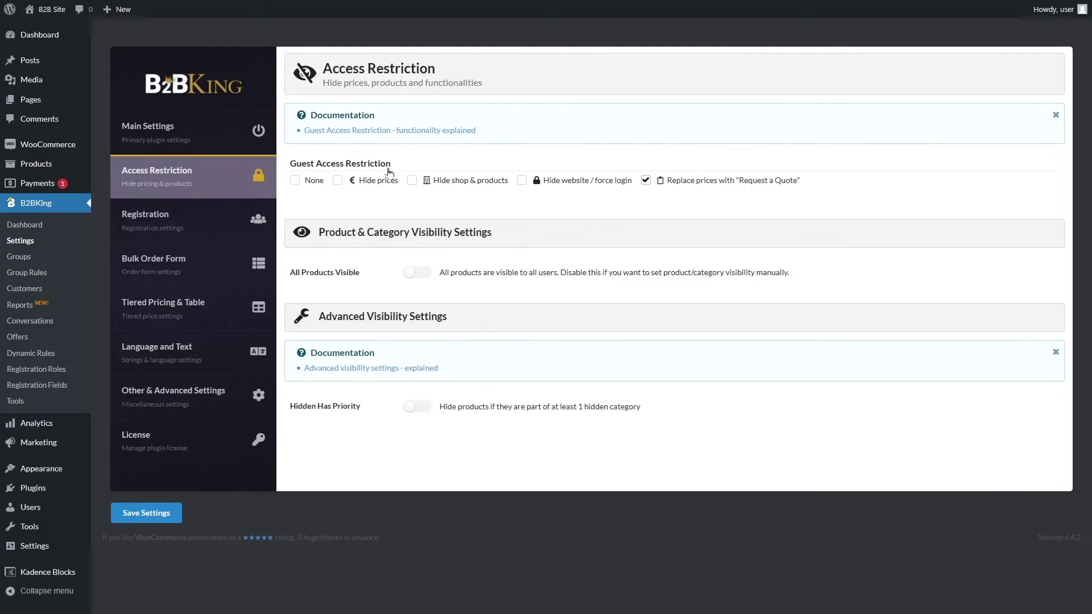
{"action": "left_click", "coordinate": [146, 513]}
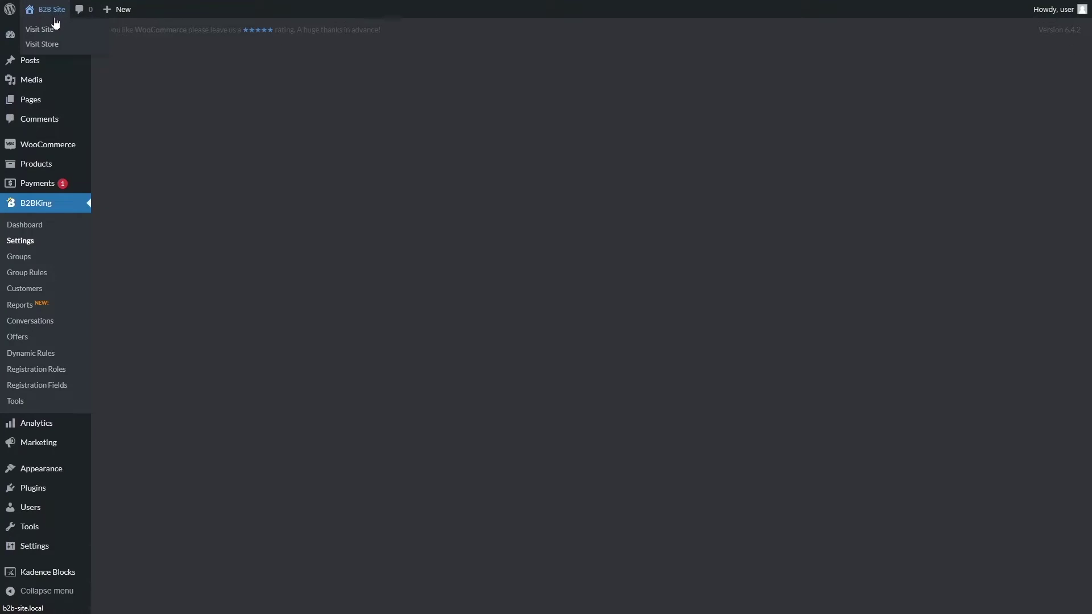
Visit the shop as a logged-out guest, open the Button Fern product, and add it to the quote request.
{"action": "left_click", "coordinate": [54, 24]}
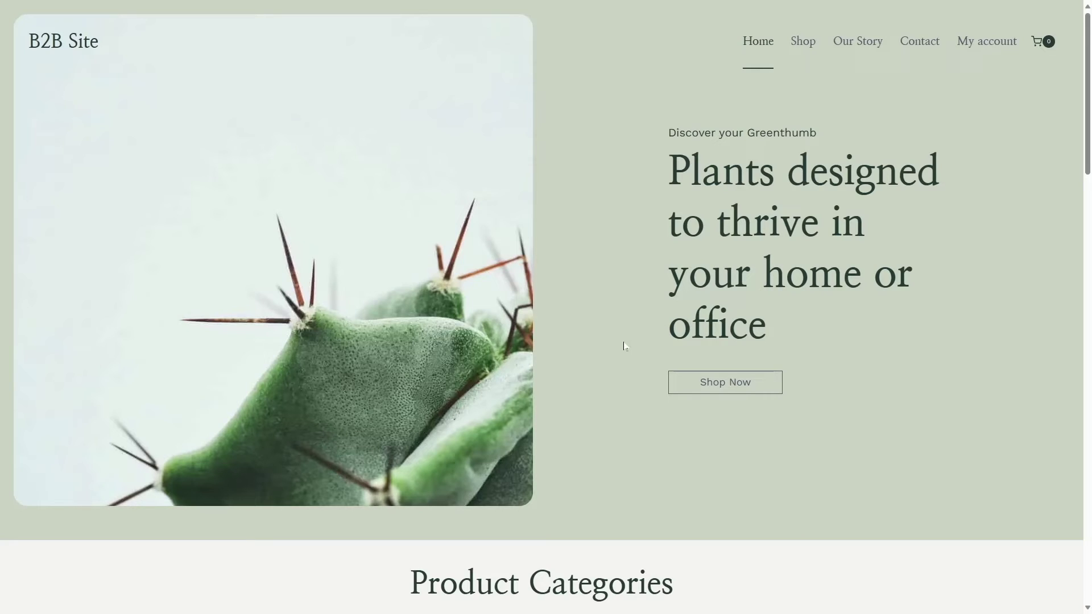
{"action": "left_click", "coordinate": [808, 44]}
{"action": "scroll", "coordinate": [505, 283], "scroll_direction": "down", "scroll_amount": 3}
{"action": "mouse_move", "coordinate": [176, 190]}
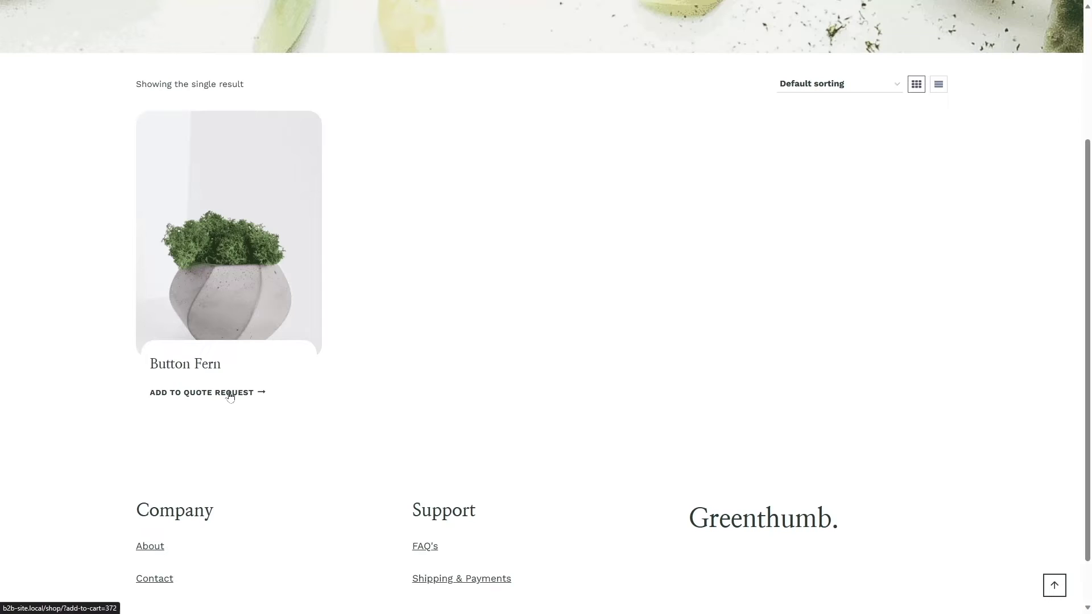
{"action": "left_click", "coordinate": [242, 236]}
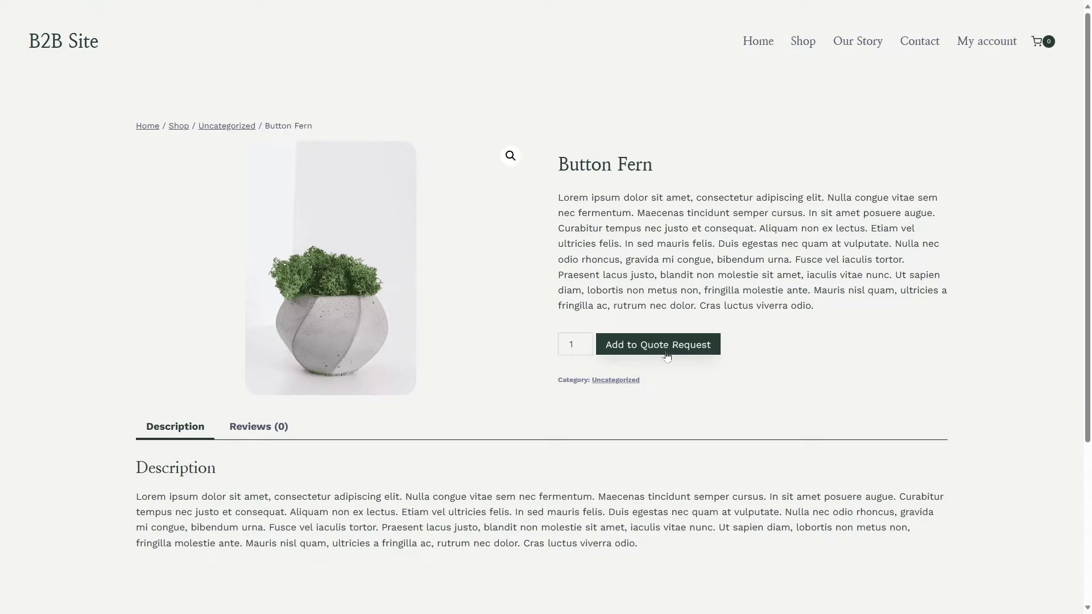
{"action": "left_click", "coordinate": [648, 348]}
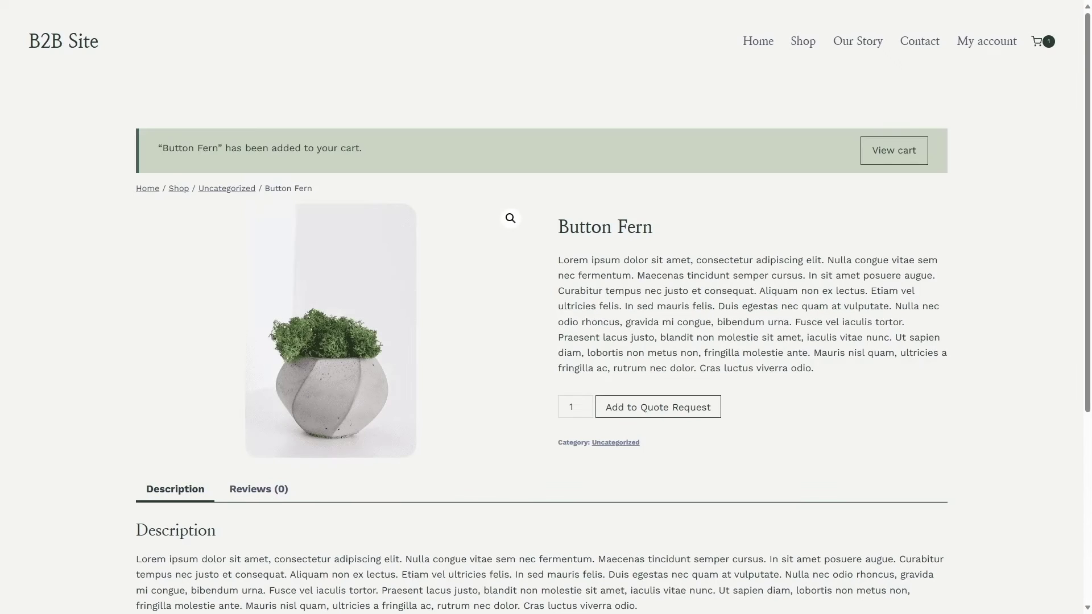
Open the custom quote request form from the guest cart, and remove Button Fern from the cart.
{"action": "left_click", "coordinate": [882, 152]}
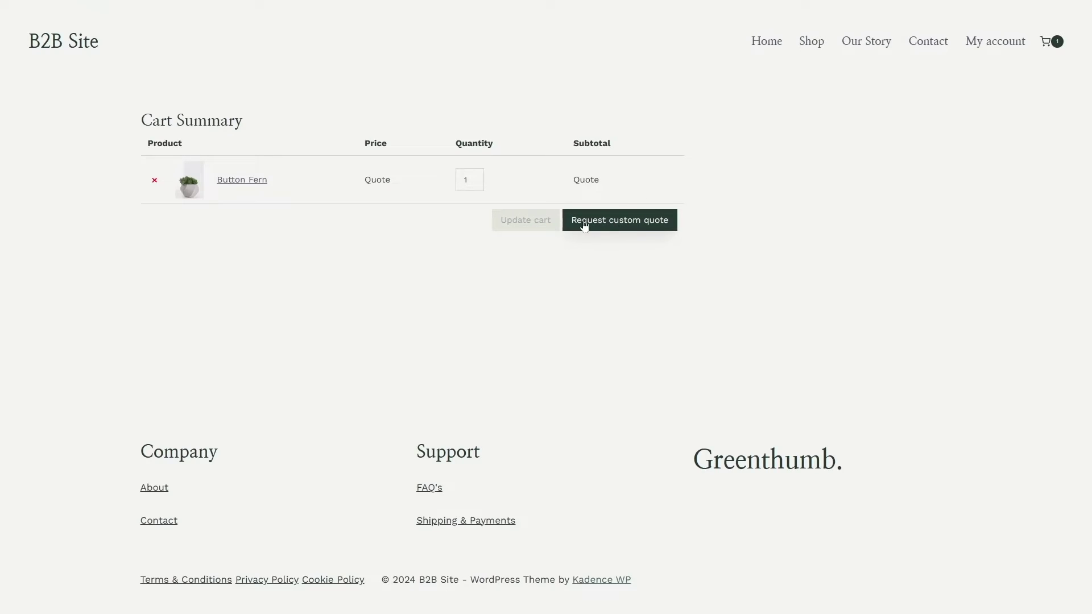
{"action": "left_click", "coordinate": [612, 227]}
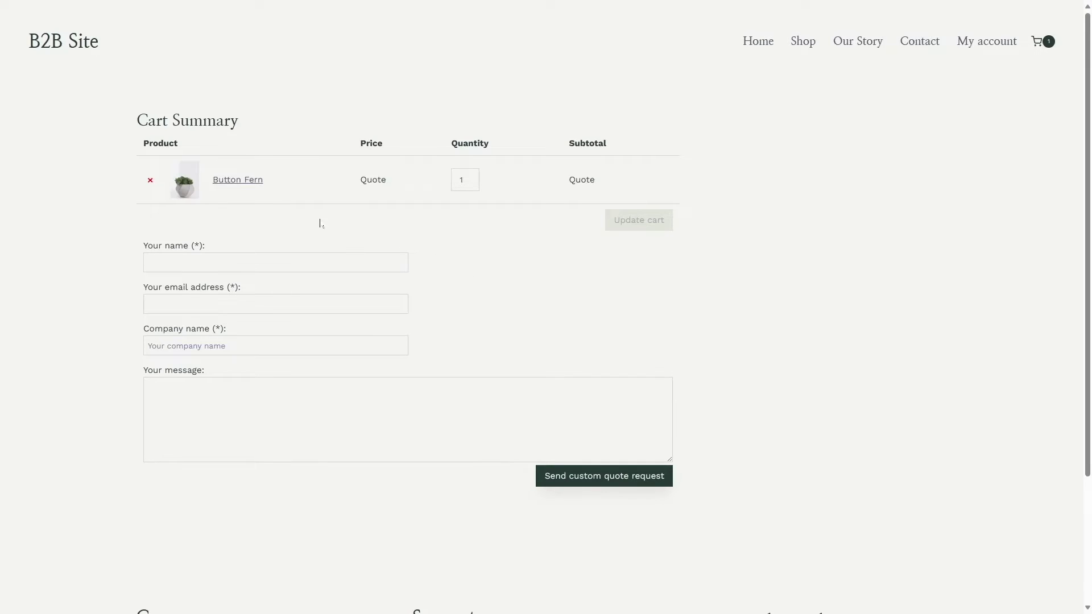
{"action": "left_click", "coordinate": [150, 180]}
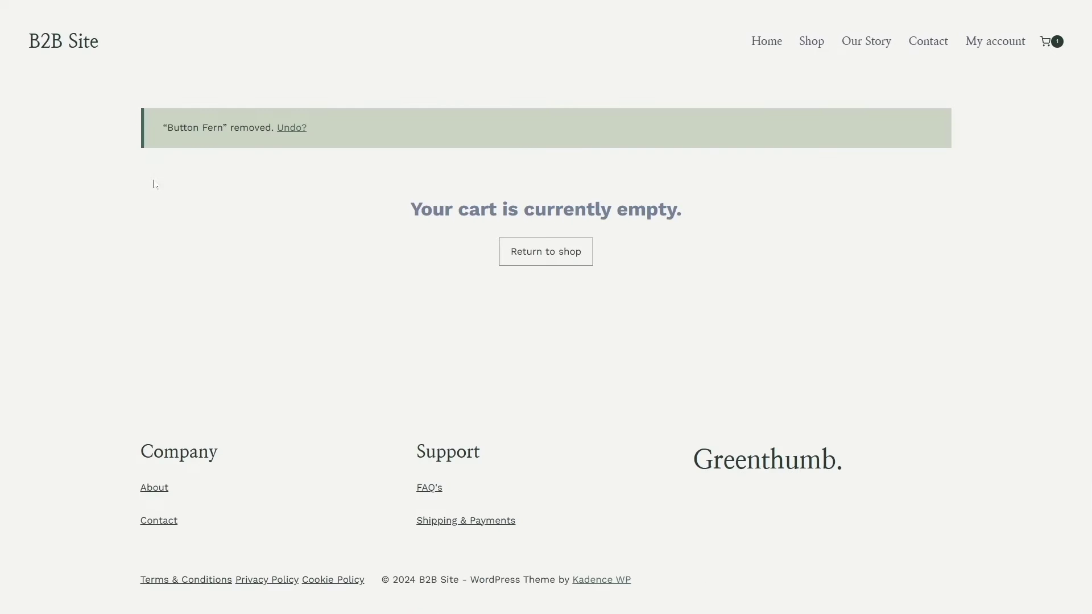
{"action": "left_click", "coordinate": [771, 45]}
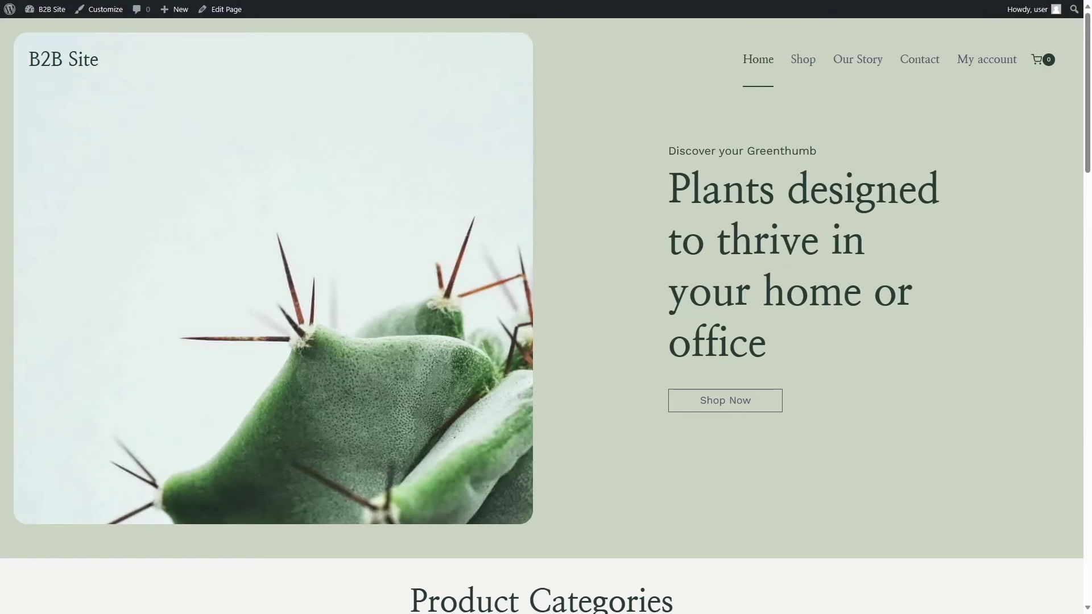
From the logged-in account's Conversations, start a Message conversation titled "Just checking up!" with the message "Hey! How are you doing?".
{"action": "left_click", "coordinate": [991, 60]}
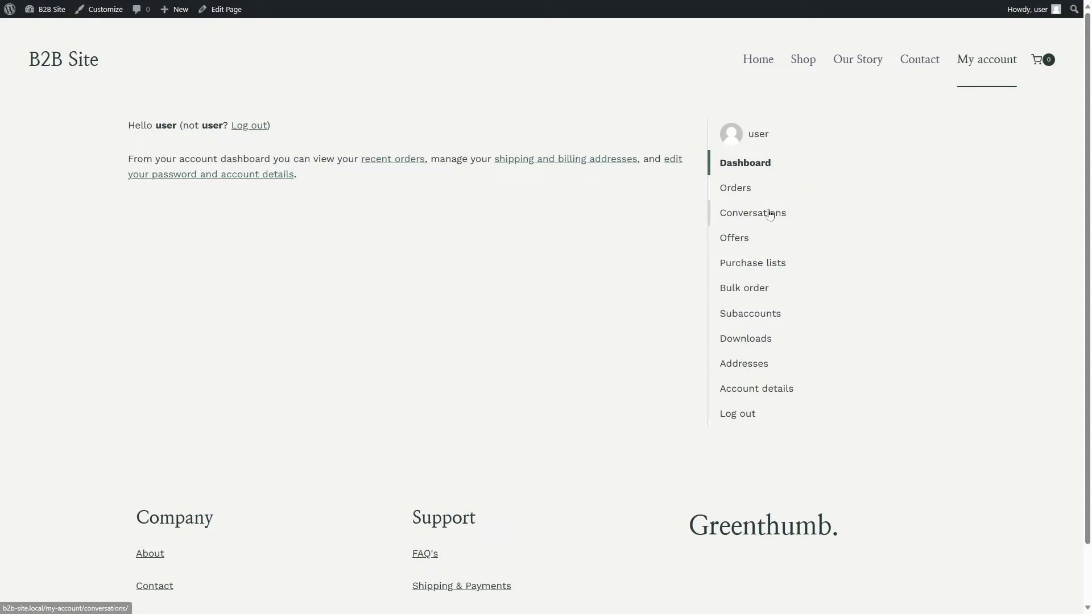
{"action": "left_click", "coordinate": [735, 217]}
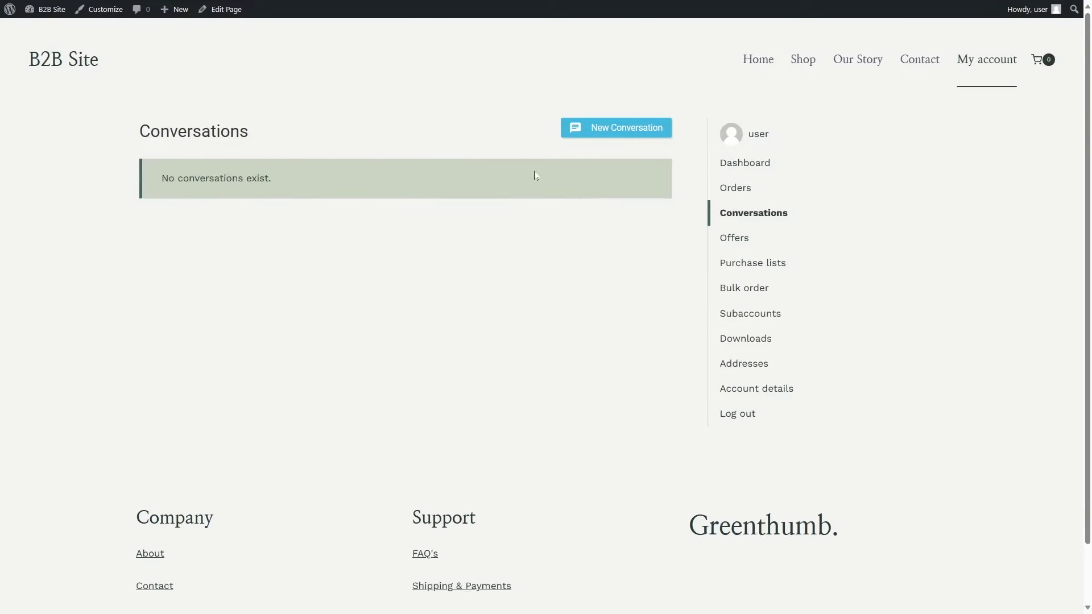
{"action": "left_click", "coordinate": [611, 132]}
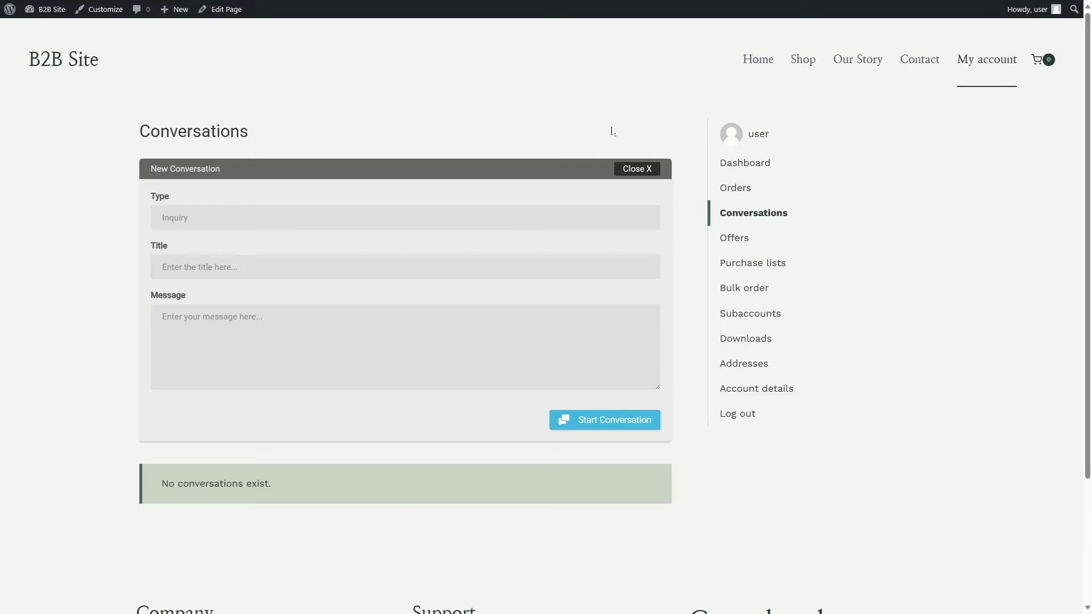
{"action": "left_click", "coordinate": [182, 224]}
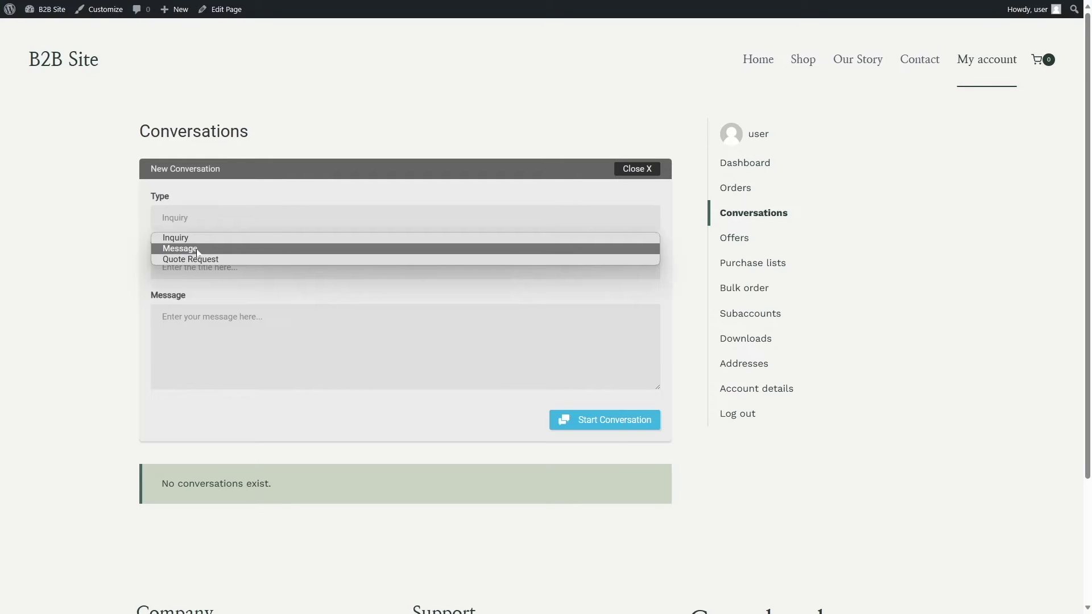
{"action": "left_click", "coordinate": [176, 252]}
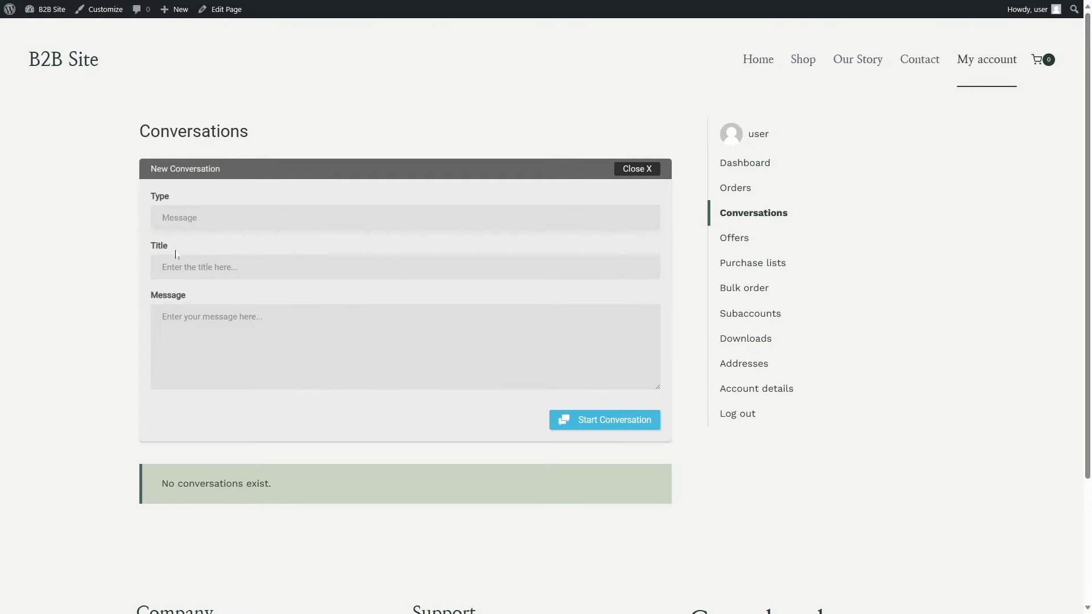
{"action": "left_click", "coordinate": [182, 268]}
{"action": "type", "text": "Just checking up!"}
{"action": "type", "text": "Hey! How are you doing?"}
{"action": "left_click", "coordinate": [581, 426]}
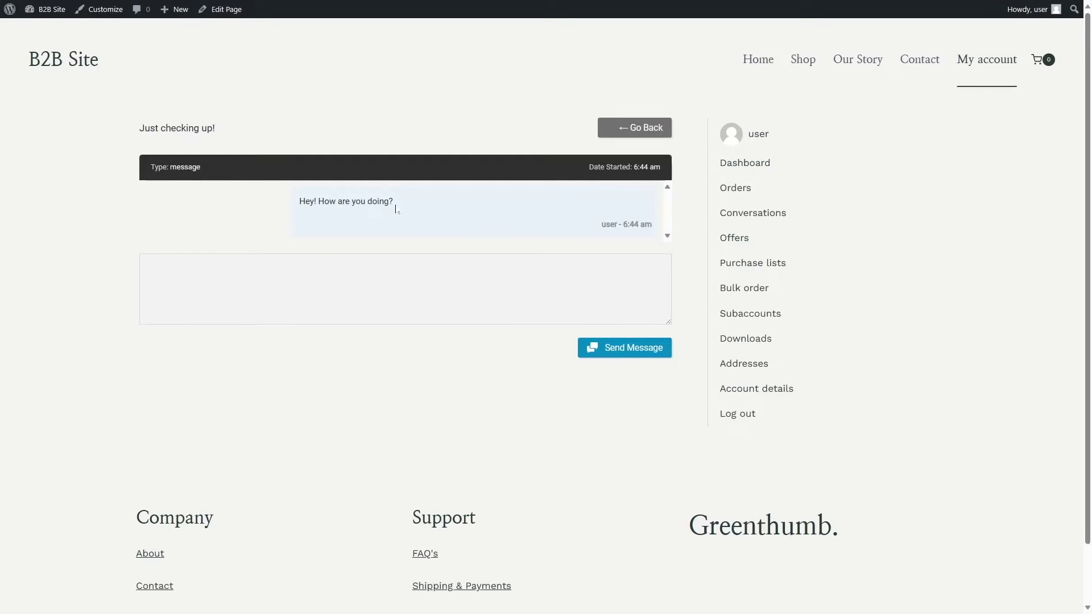
In the admin's B2BKing Conversations, open "Just checking up!" and send the reply "Hi! Everything is well!".
{"action": "left_click", "coordinate": [44, 27]}
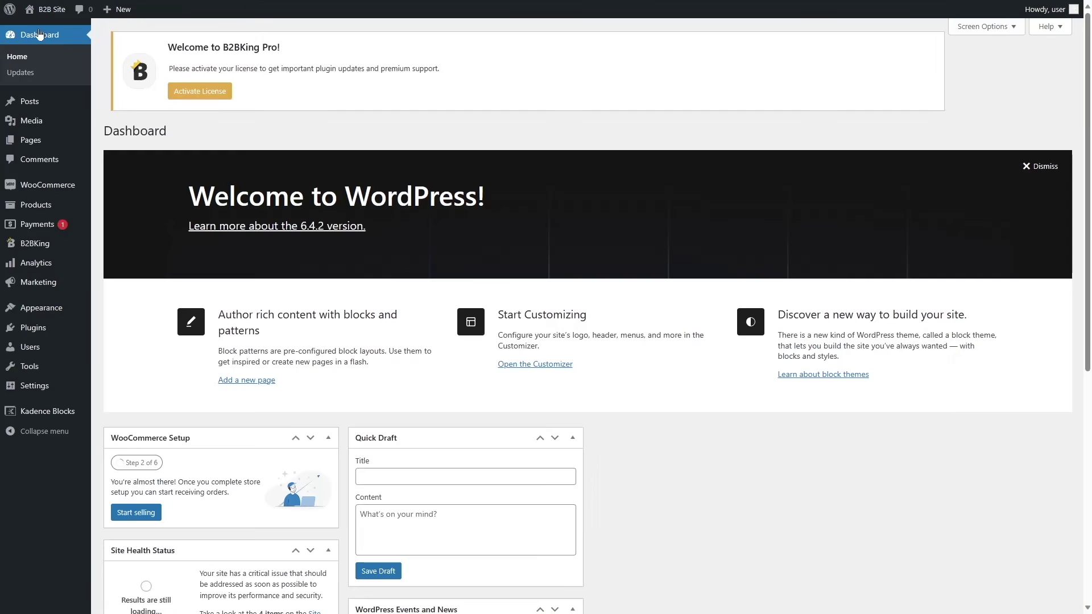
{"action": "mouse_move", "coordinate": [36, 250]}
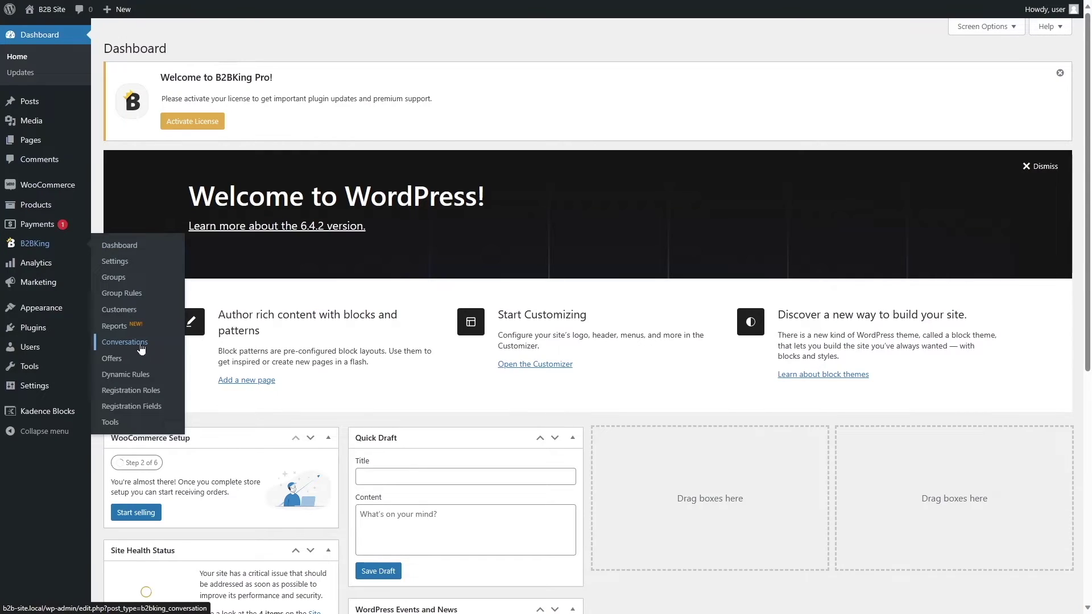
{"action": "left_click", "coordinate": [142, 349]}
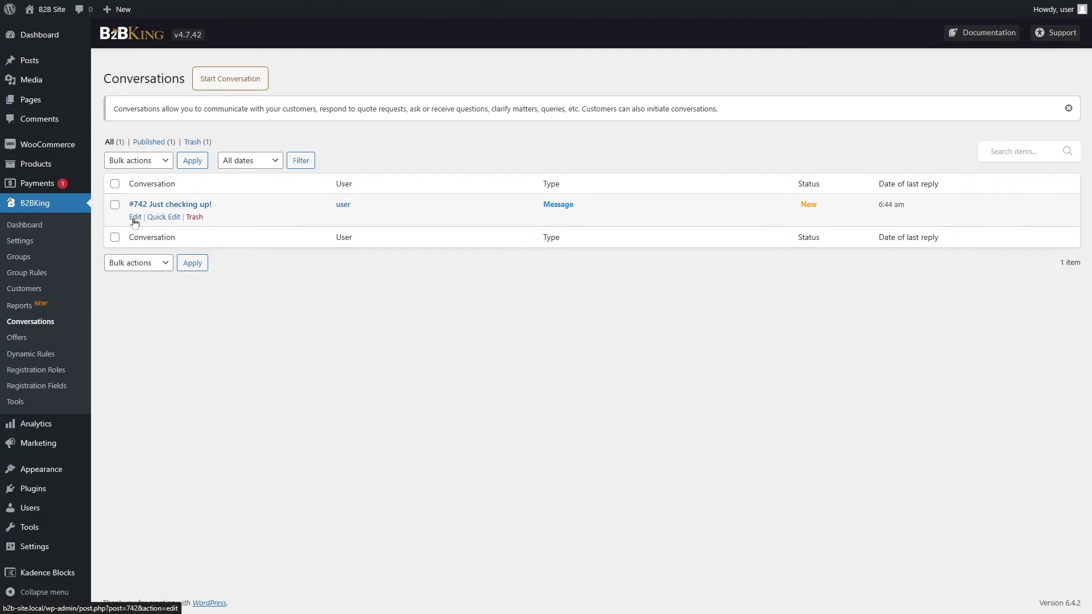
{"action": "left_click", "coordinate": [135, 218]}
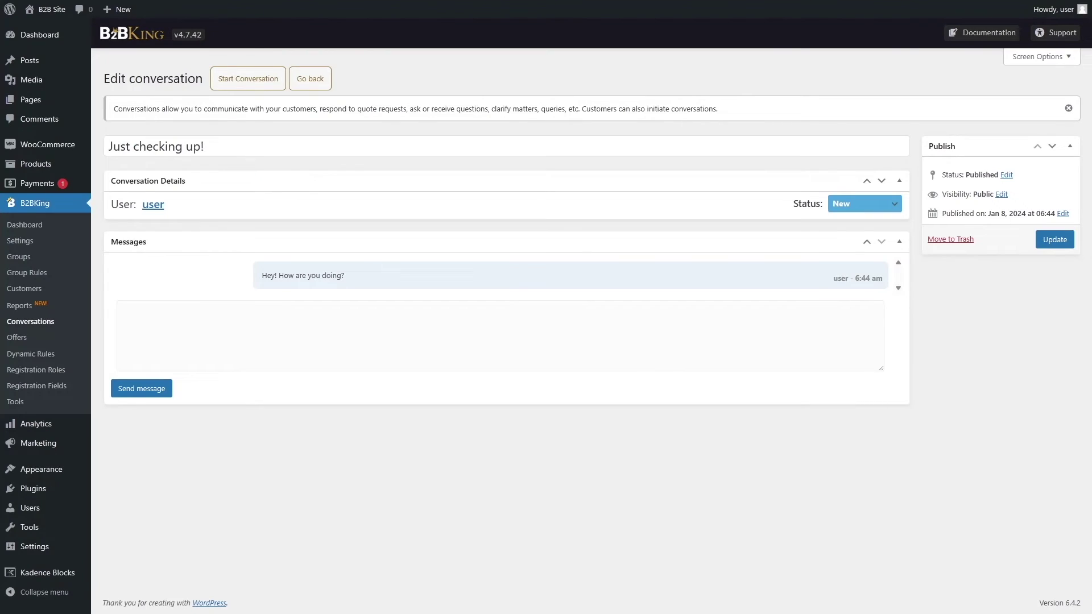
{"action": "left_click", "coordinate": [127, 316]}
{"action": "type", "text": "Hi! Everything is well!"}
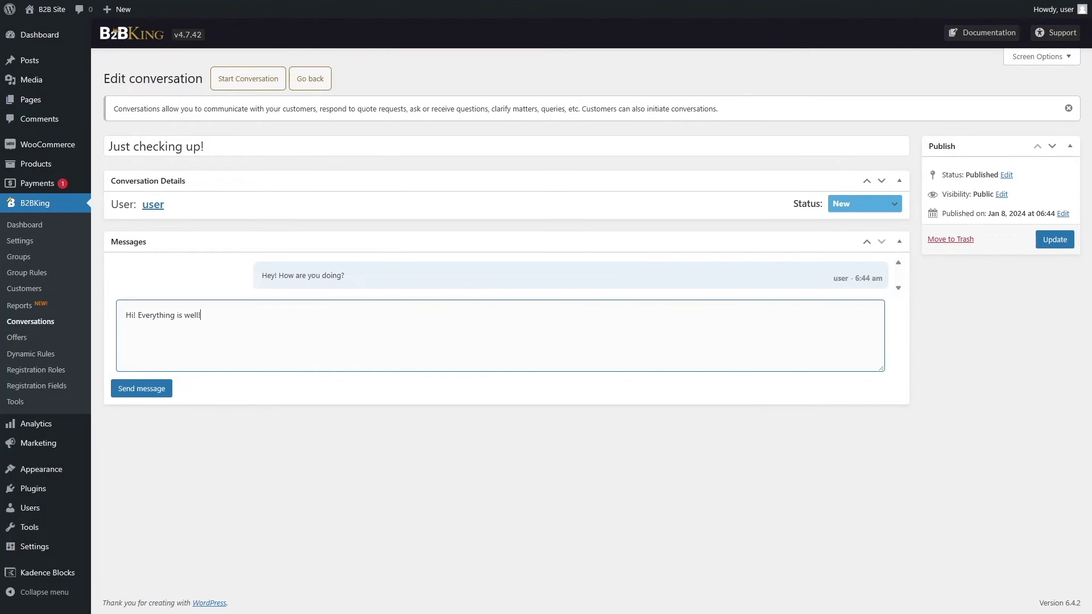
{"action": "left_click", "coordinate": [136, 392]}
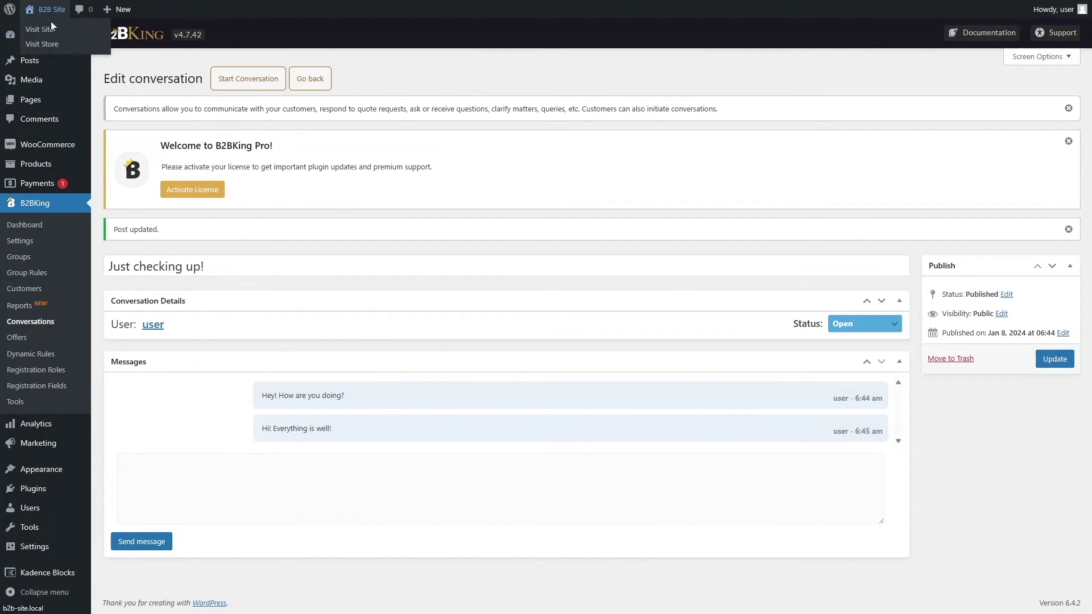
Visit the site and view the "Just checking up!" conversation from the account's Conversations page.
{"action": "left_click", "coordinate": [51, 26]}
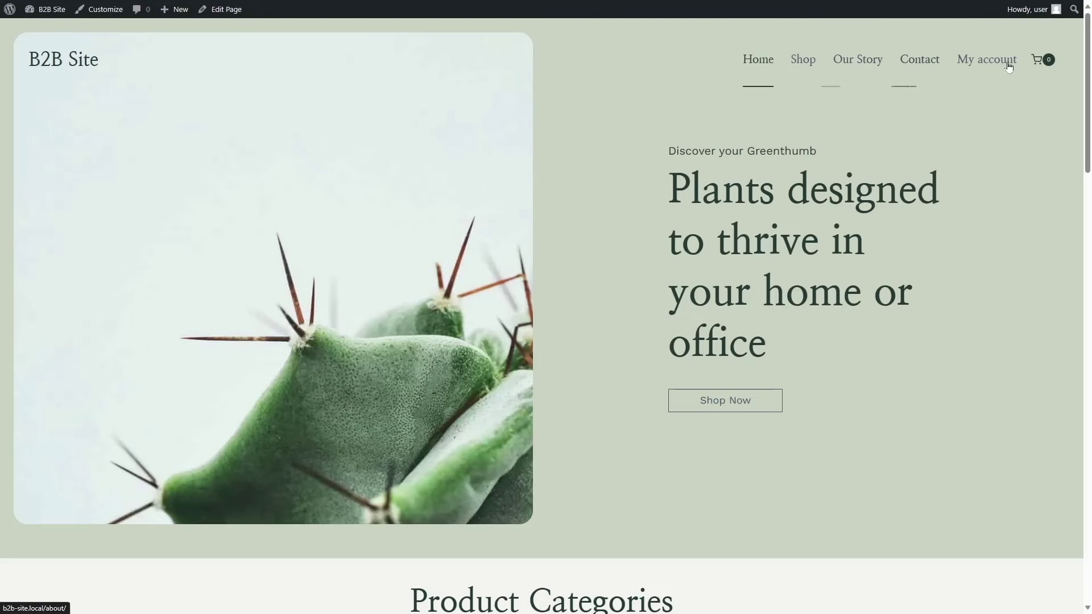
{"action": "left_click", "coordinate": [967, 57]}
{"action": "left_click", "coordinate": [766, 215]}
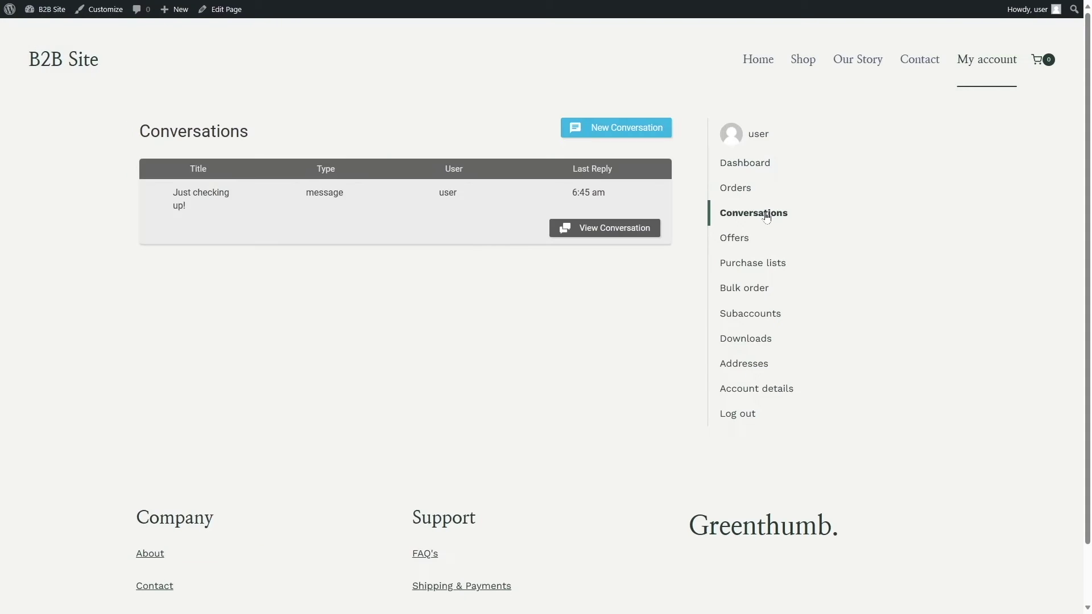
{"action": "left_click", "coordinate": [605, 227]}
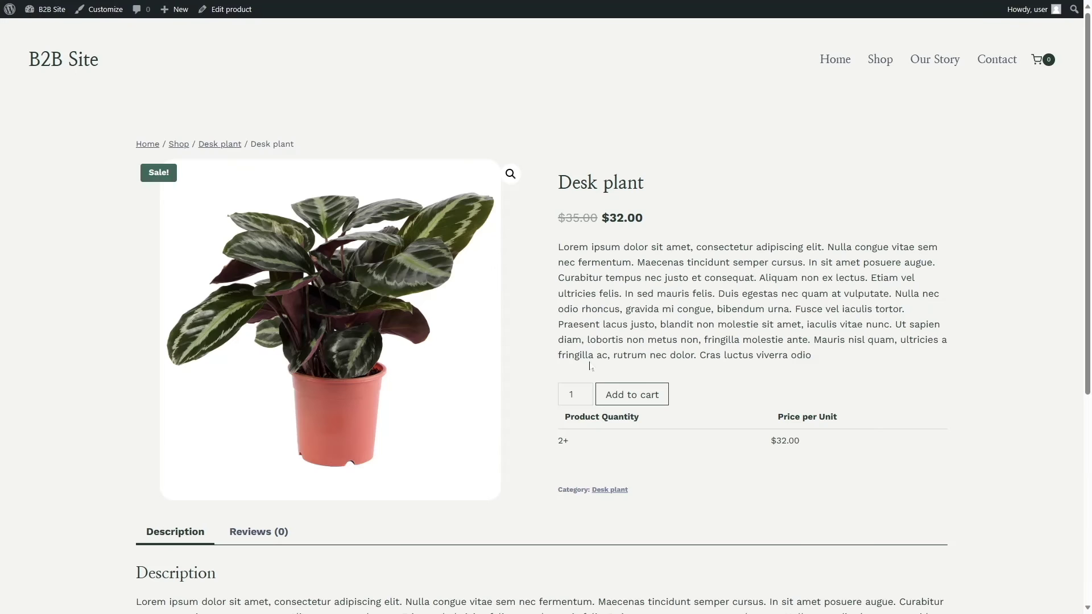
Go from the Desk plant page to the admin dashboard, and visit the site's home page to check its navigation.
{"action": "mouse_move", "coordinate": [52, 11]}
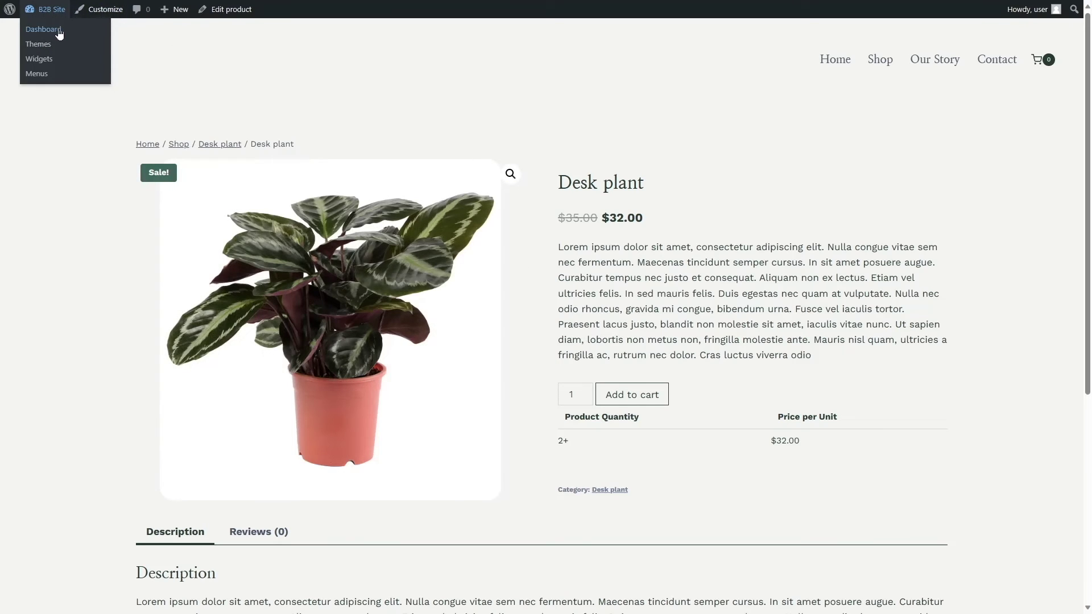
{"action": "left_click", "coordinate": [57, 32]}
{"action": "scroll", "coordinate": [600, 176], "scroll_direction": "down", "scroll_amount": 2}
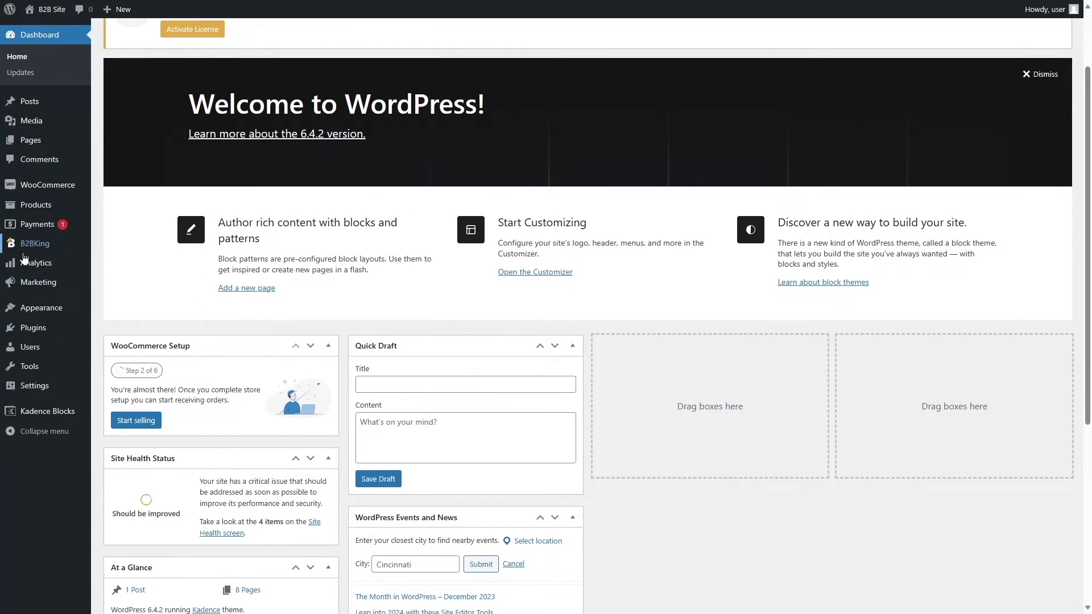
{"action": "mouse_move", "coordinate": [22, 254]}
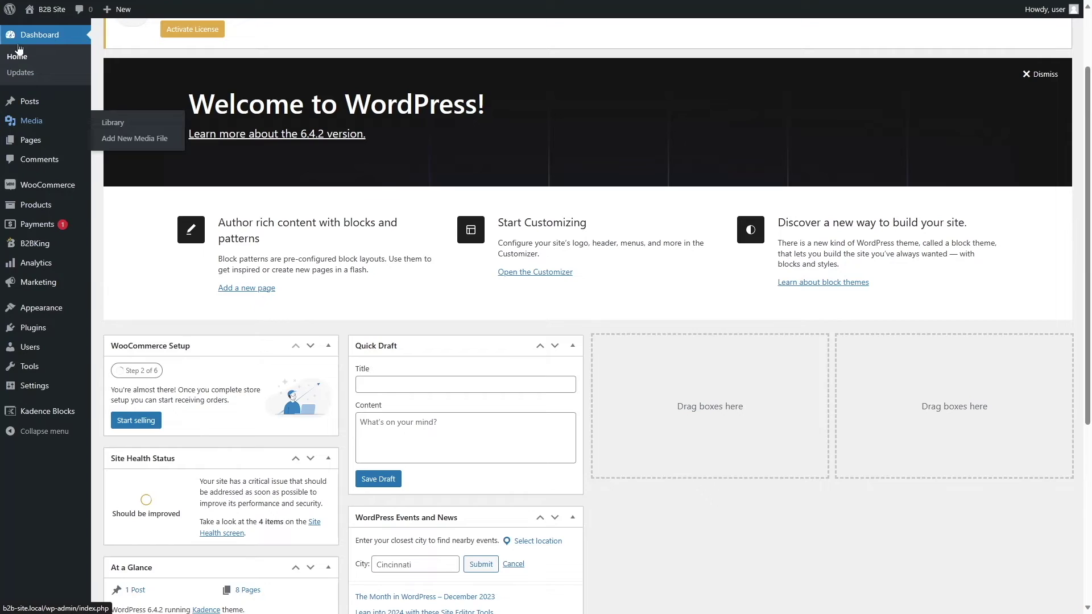
{"action": "mouse_move", "coordinate": [45, 9]}
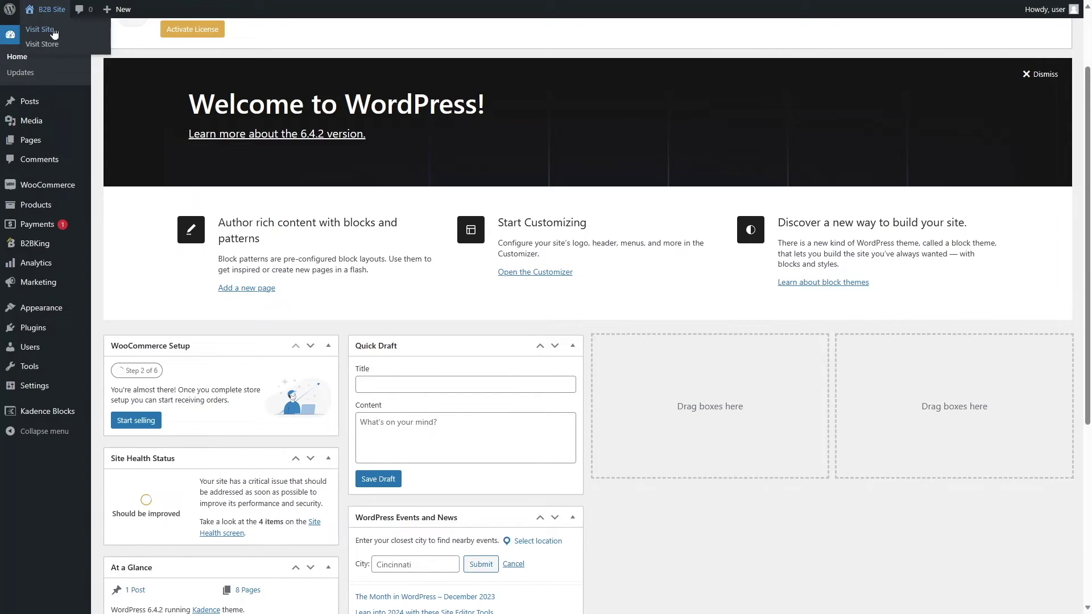
{"action": "left_click", "coordinate": [55, 33]}
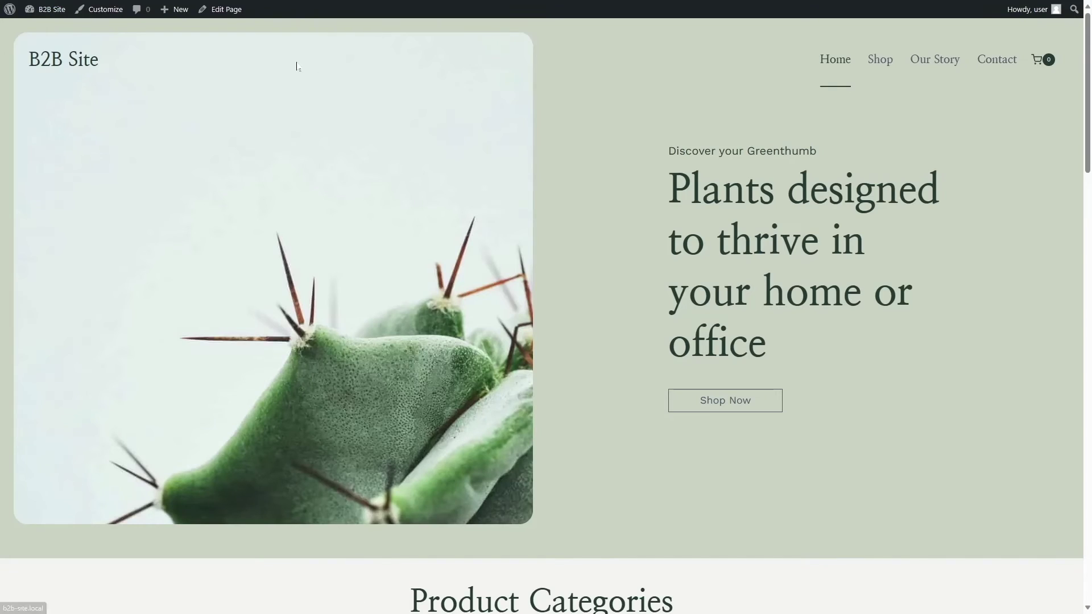
Return to the admin dashboard and open the list of site pages.
{"action": "mouse_move", "coordinate": [53, 12]}
{"action": "left_click", "coordinate": [47, 32]}
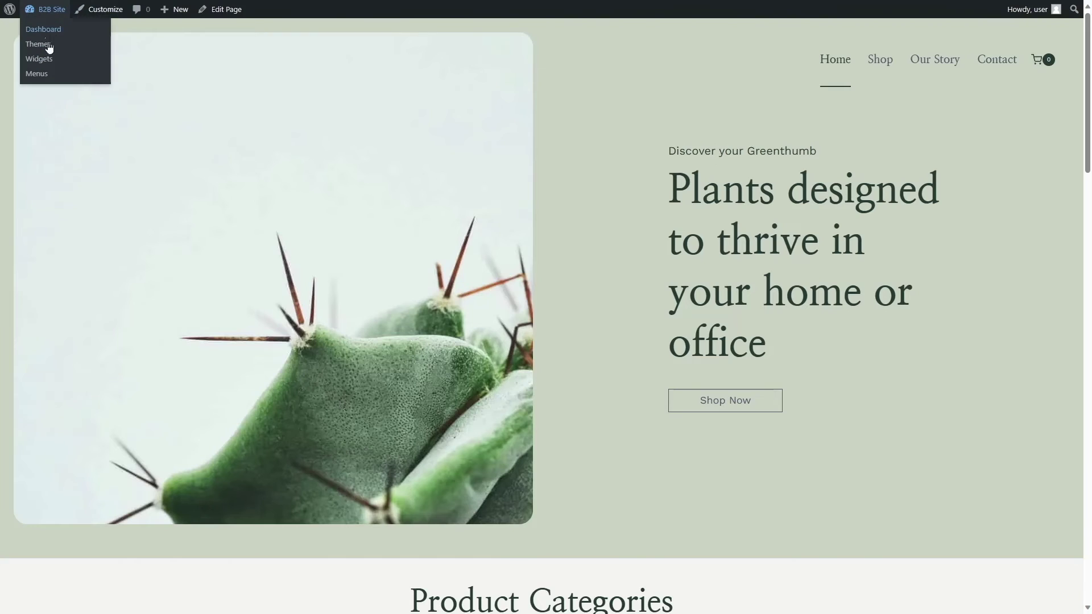
{"action": "left_click", "coordinate": [24, 143]}
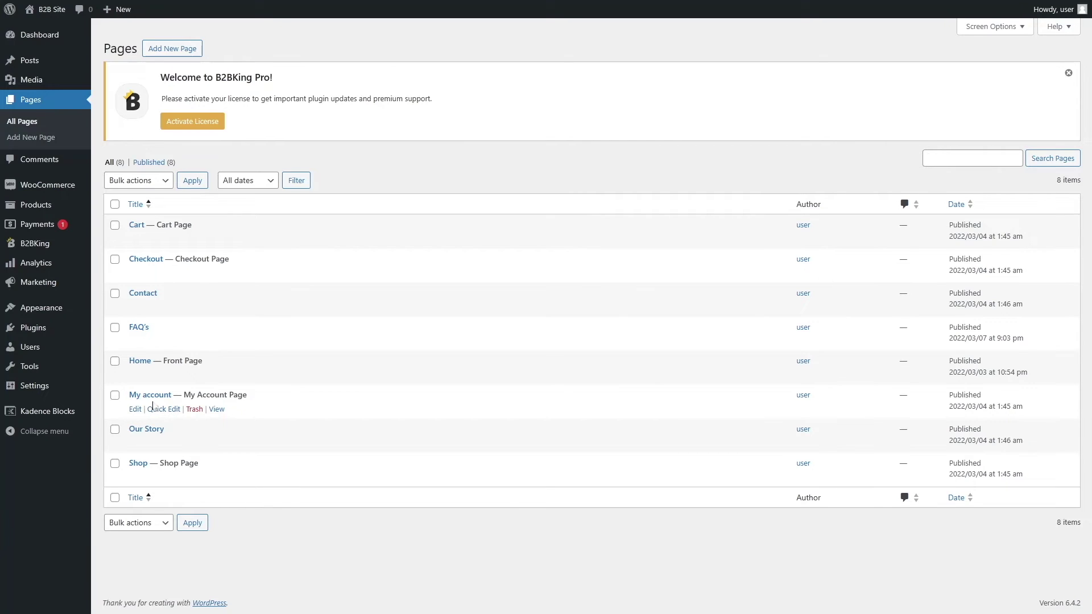
Add the My account page to the Primary Nav menu and save the menu.
{"action": "mouse_move", "coordinate": [45, 310]}
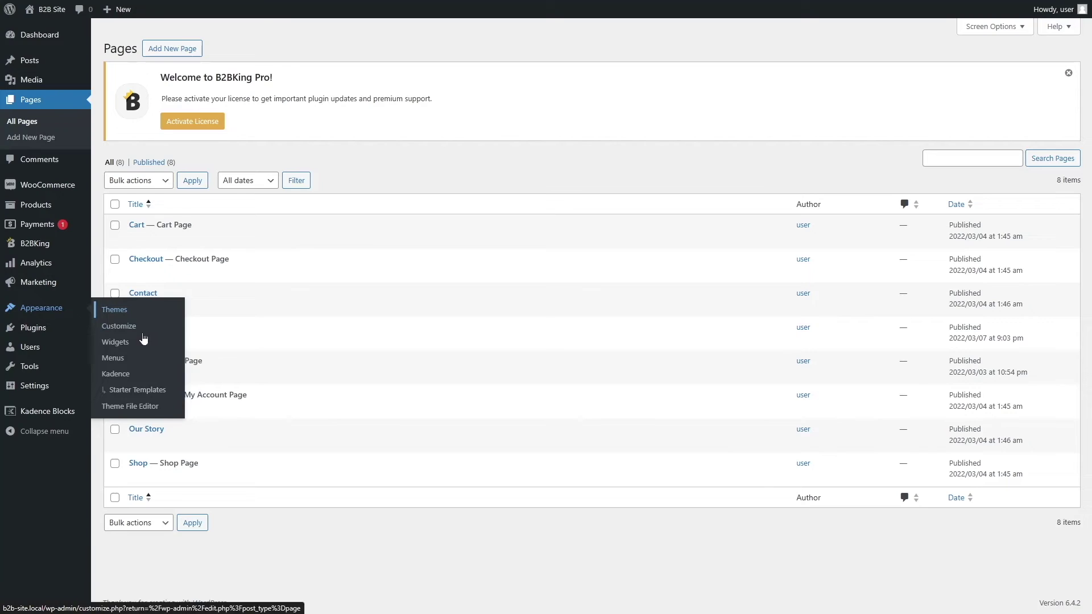
{"action": "left_click", "coordinate": [139, 360]}
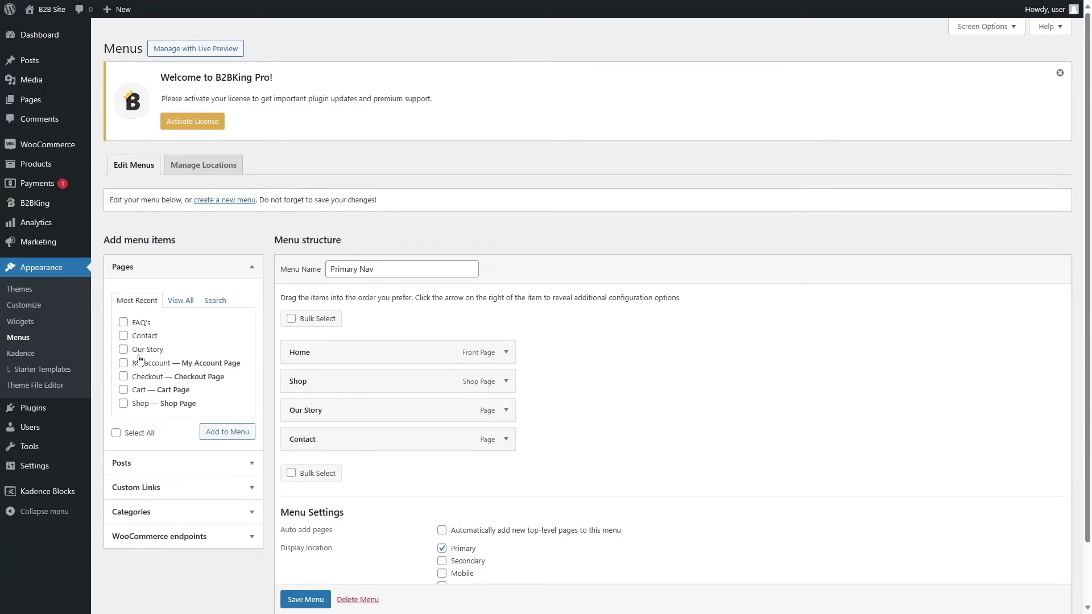
{"action": "left_click", "coordinate": [124, 364]}
{"action": "left_click", "coordinate": [225, 434]}
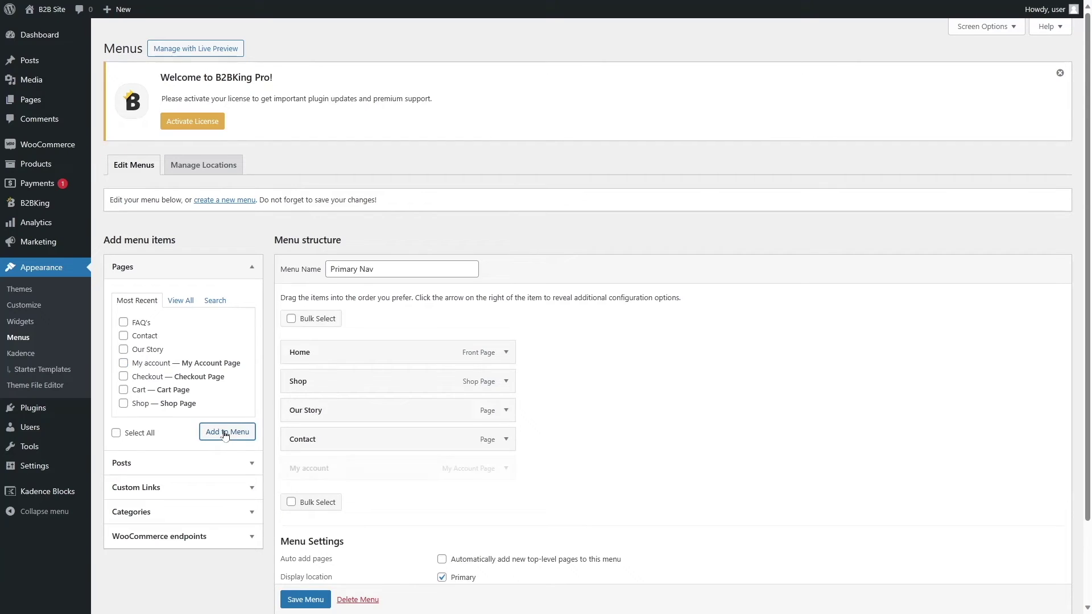
{"action": "scroll", "coordinate": [335, 501], "scroll_direction": "down", "scroll_amount": 2}
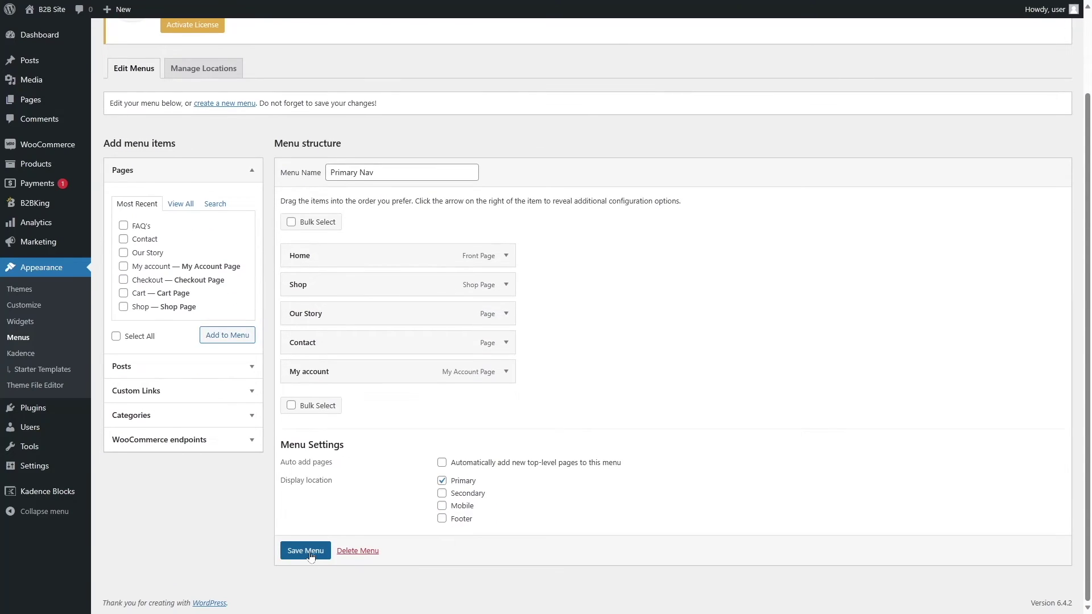
{"action": "left_click", "coordinate": [311, 556]}
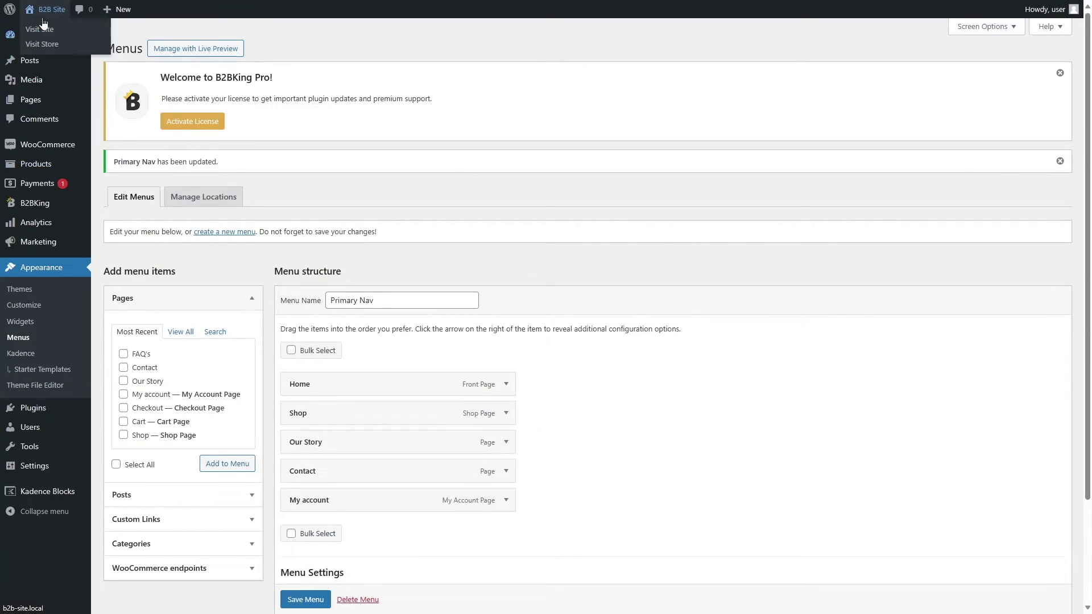
Visit the site and open My account from the navigation, both logged in and as a logged-out visitor.
{"action": "left_click", "coordinate": [43, 25]}
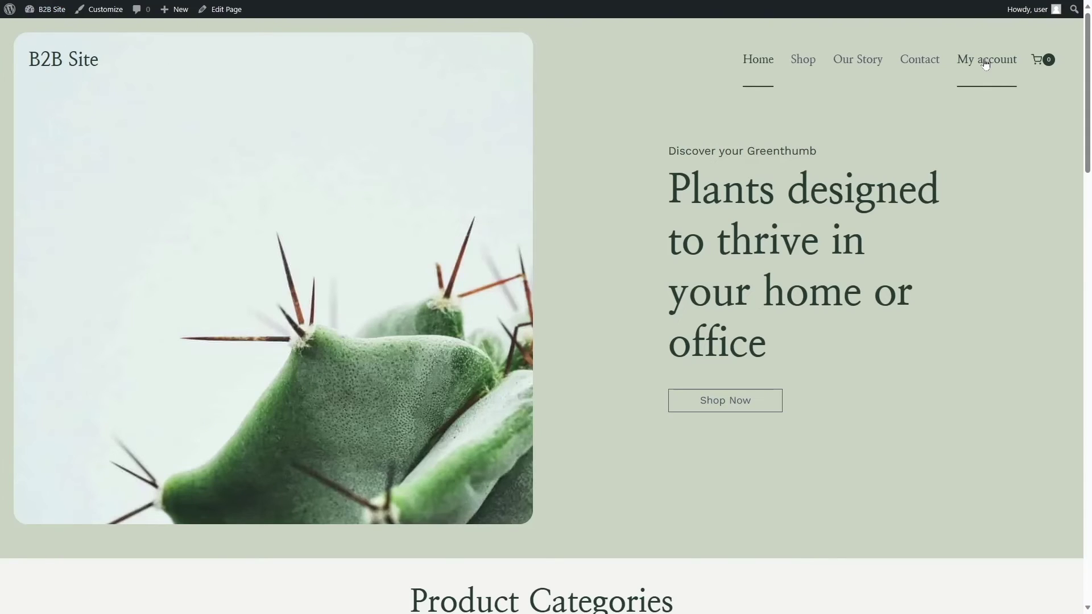
{"action": "left_click", "coordinate": [986, 64]}
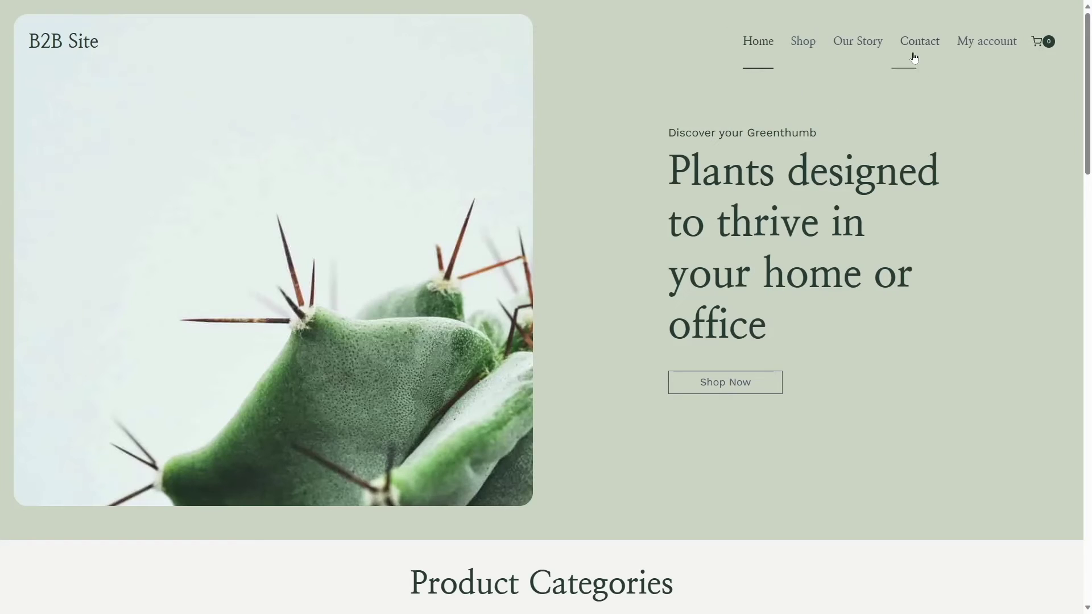
{"action": "left_click", "coordinate": [979, 51]}
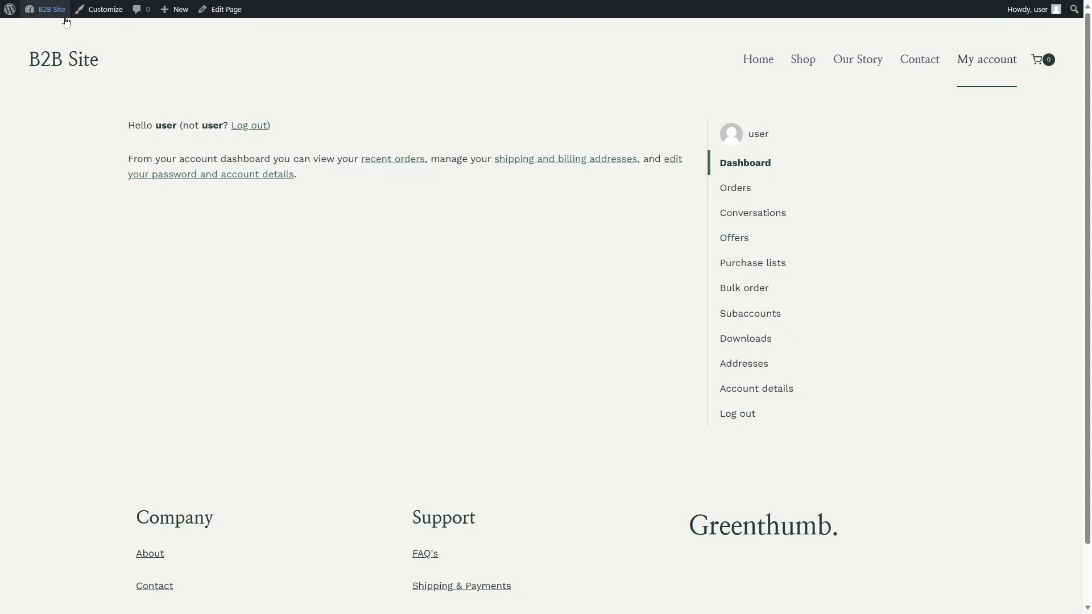
Return to the admin dashboard and open the Accounts & Privacy section of the WooCommerce settings.
{"action": "mouse_move", "coordinate": [46, 10]}
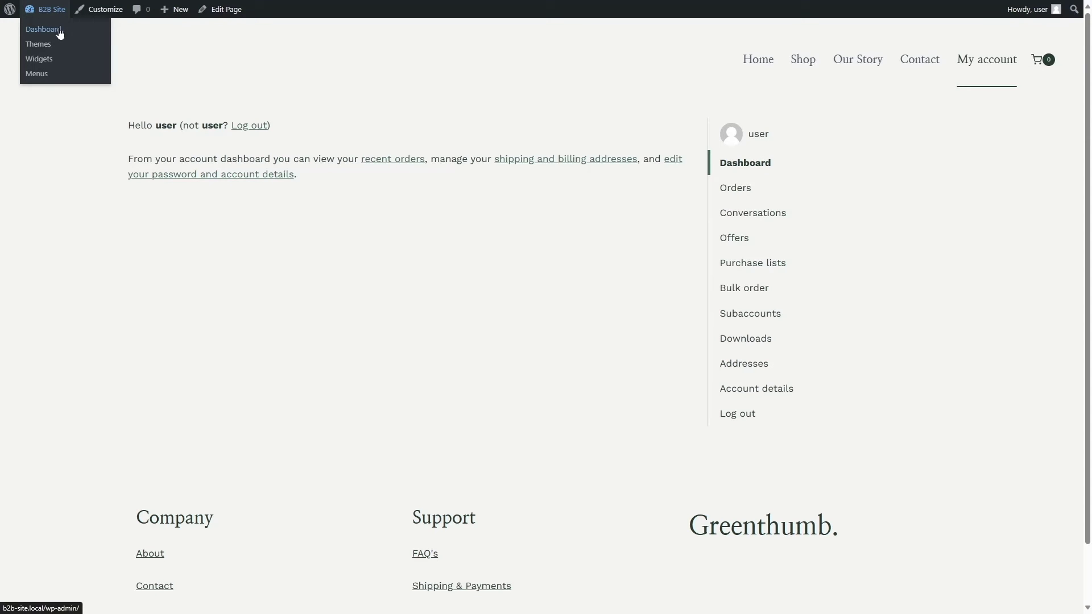
{"action": "left_click", "coordinate": [60, 34]}
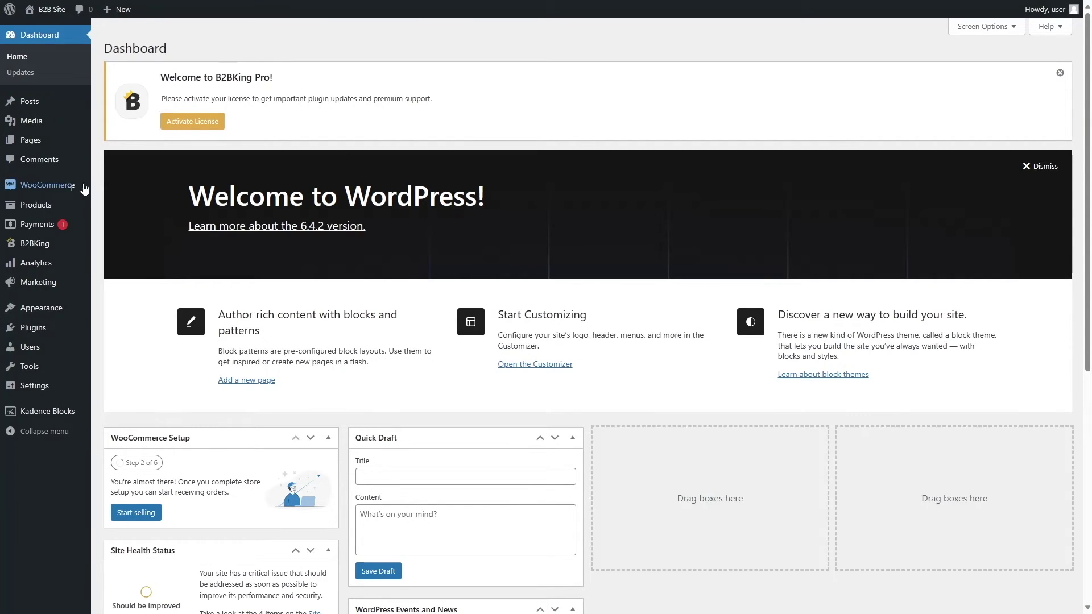
{"action": "mouse_move", "coordinate": [69, 192]}
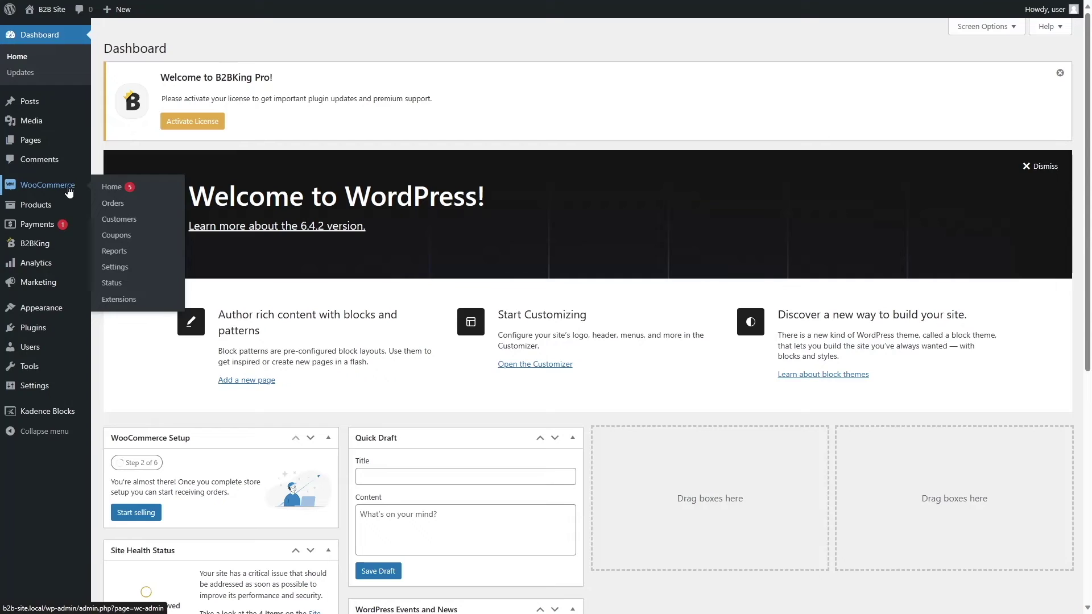
{"action": "left_click", "coordinate": [140, 270]}
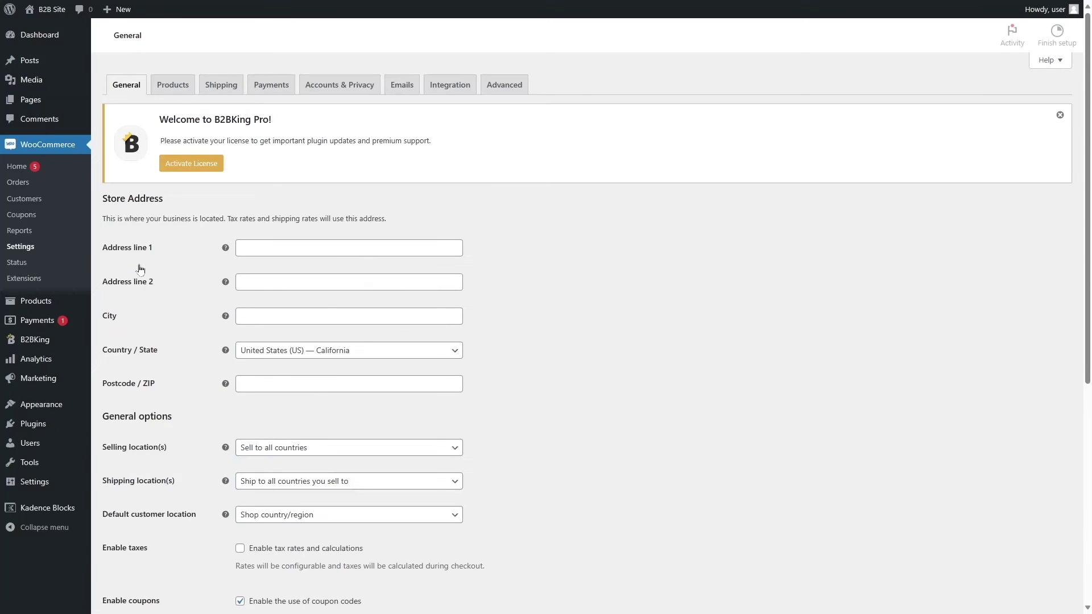
{"action": "left_click", "coordinate": [339, 90]}
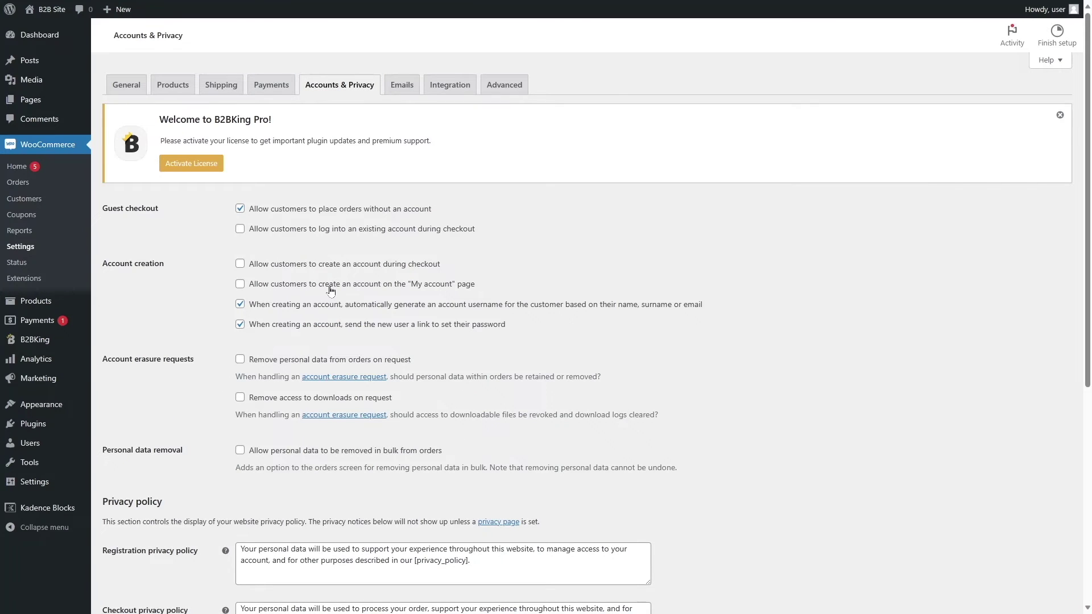
Allow account creation on the My account page and during checkout, disallow orders without an account, and save the settings.
{"action": "left_click", "coordinate": [470, 287]}
{"action": "left_click", "coordinate": [334, 269]}
{"action": "left_click", "coordinate": [416, 212]}
{"action": "scroll", "coordinate": [168, 551], "scroll_direction": "down", "scroll_amount": 6}
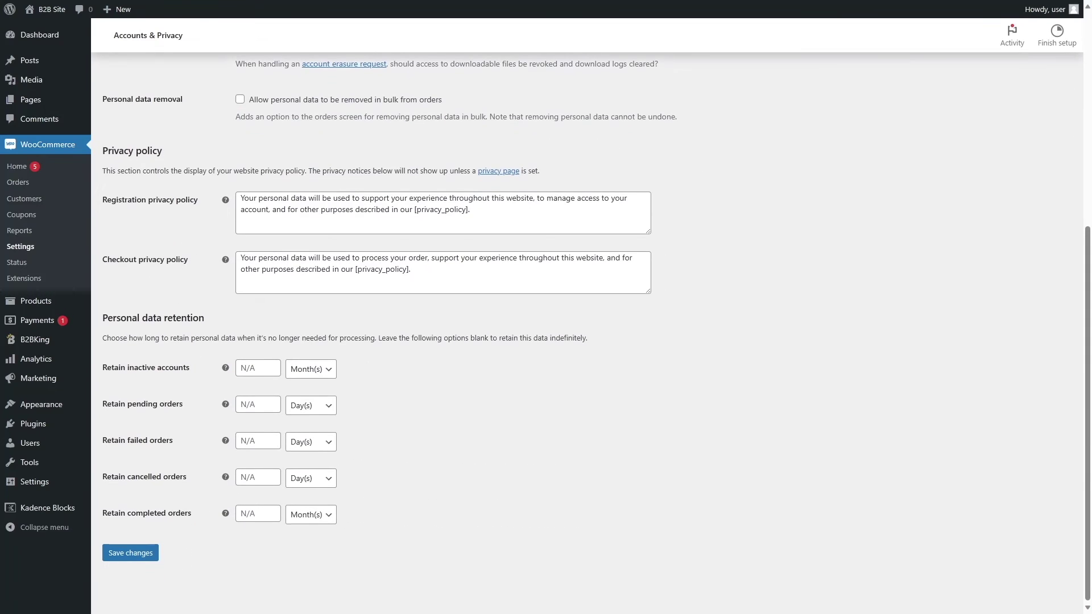
{"action": "left_click", "coordinate": [139, 553]}
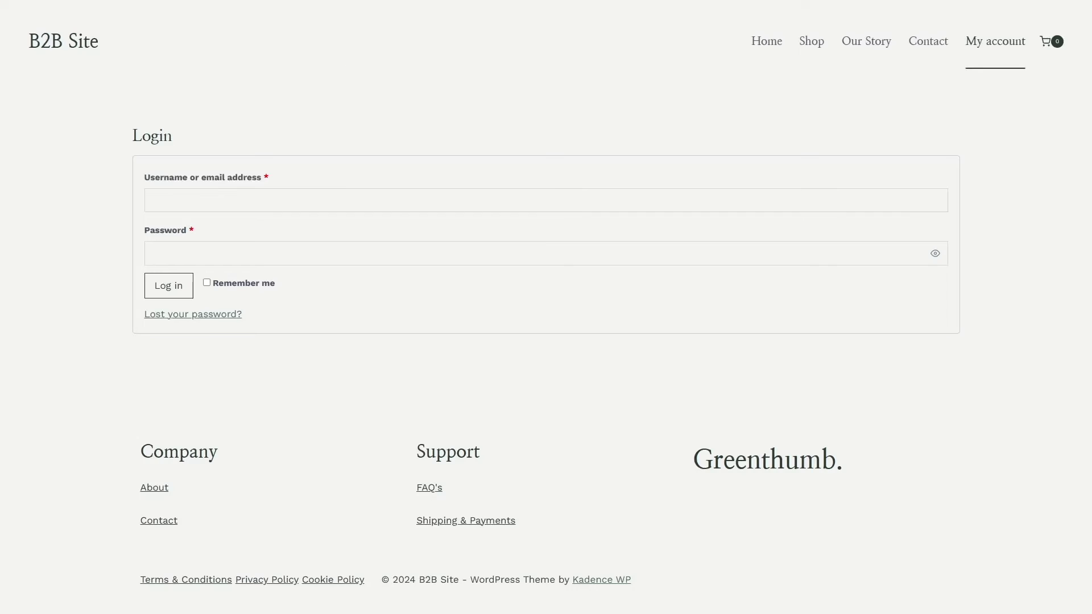
Reload the logged-out My account page and set the registration form's User Type to B2B (requires approval).
{"action": "key", "text": "F5"}
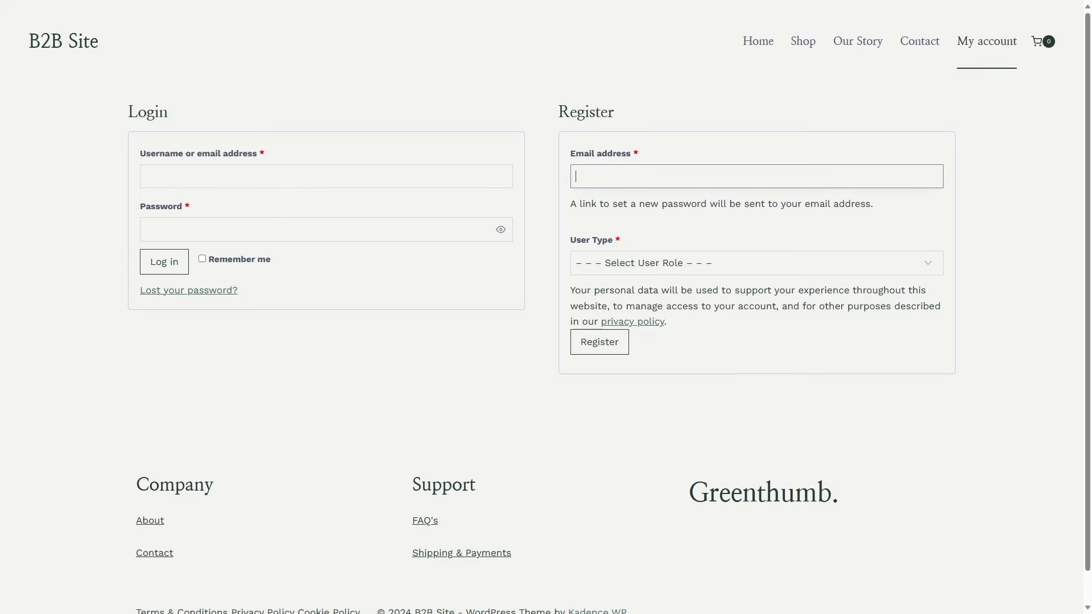
{"action": "left_click", "coordinate": [654, 263]}
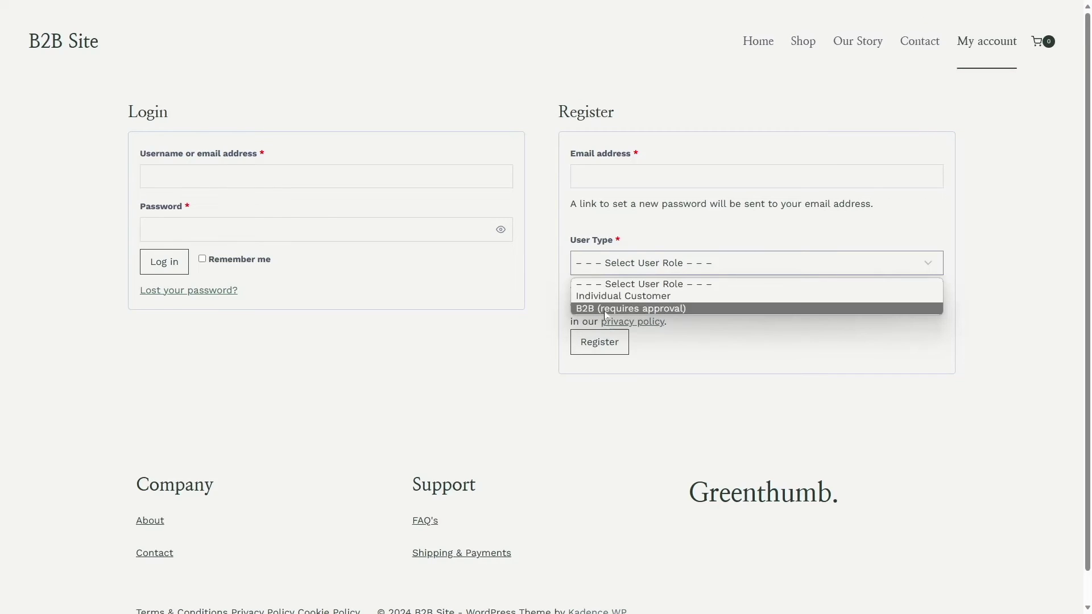
{"action": "left_click", "coordinate": [838, 353]}
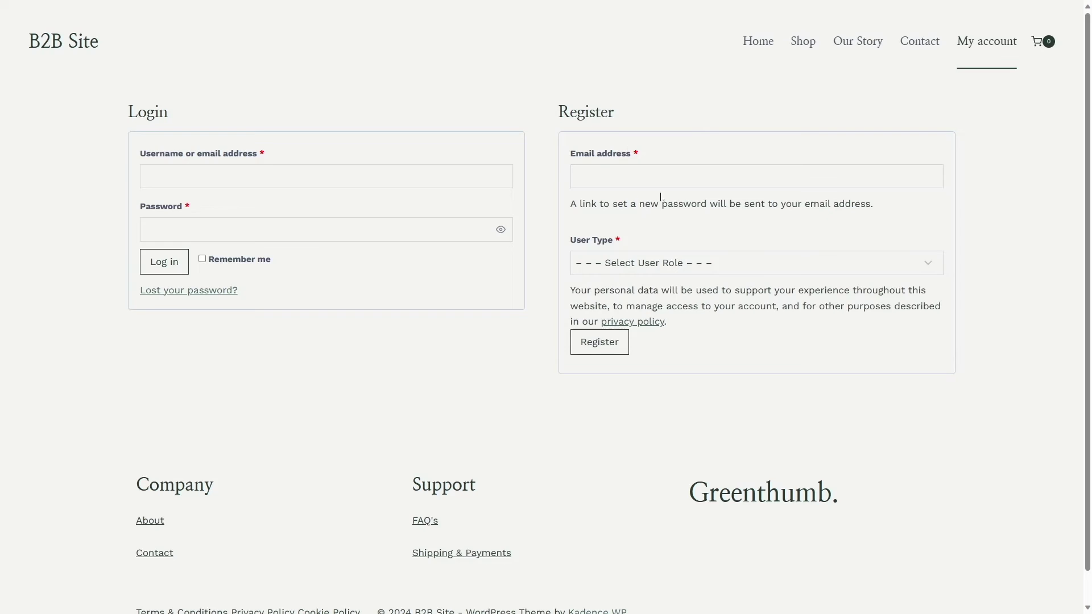
{"action": "left_click", "coordinate": [585, 342]}
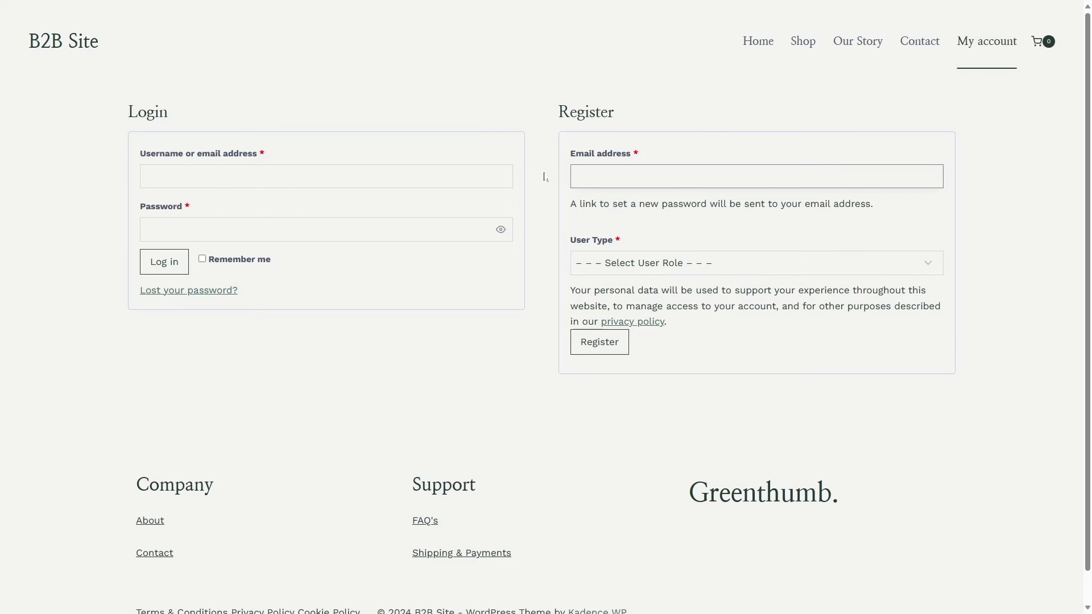
{"action": "left_click", "coordinate": [657, 272]}
{"action": "left_click", "coordinate": [623, 308]}
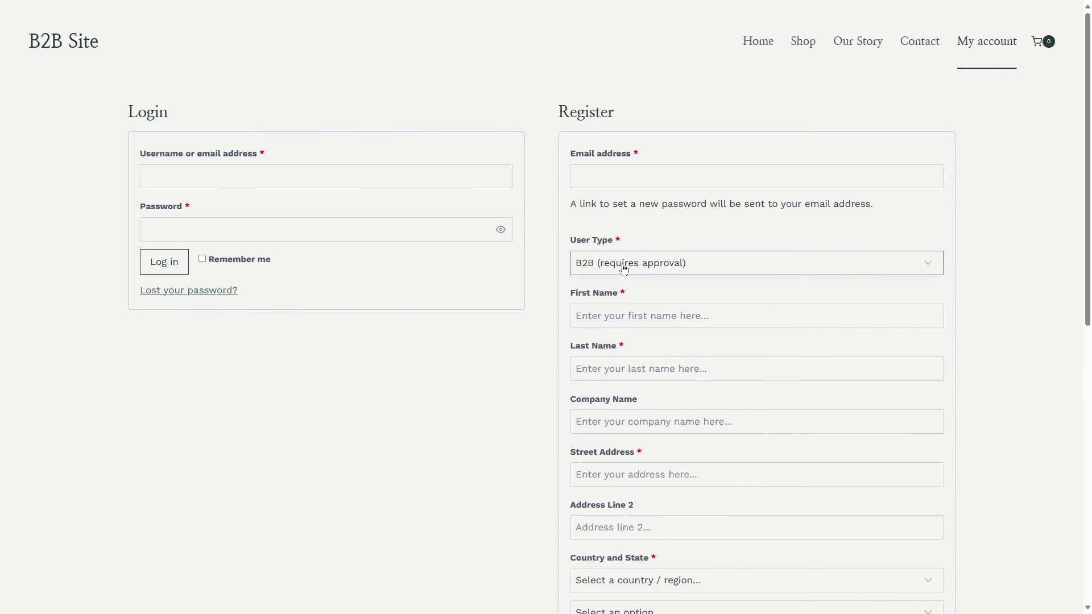
Examine the B2B registration form's fields, from the email address down to the phone number.
{"action": "scroll", "coordinate": [576, 212], "scroll_direction": "down", "scroll_amount": 2}
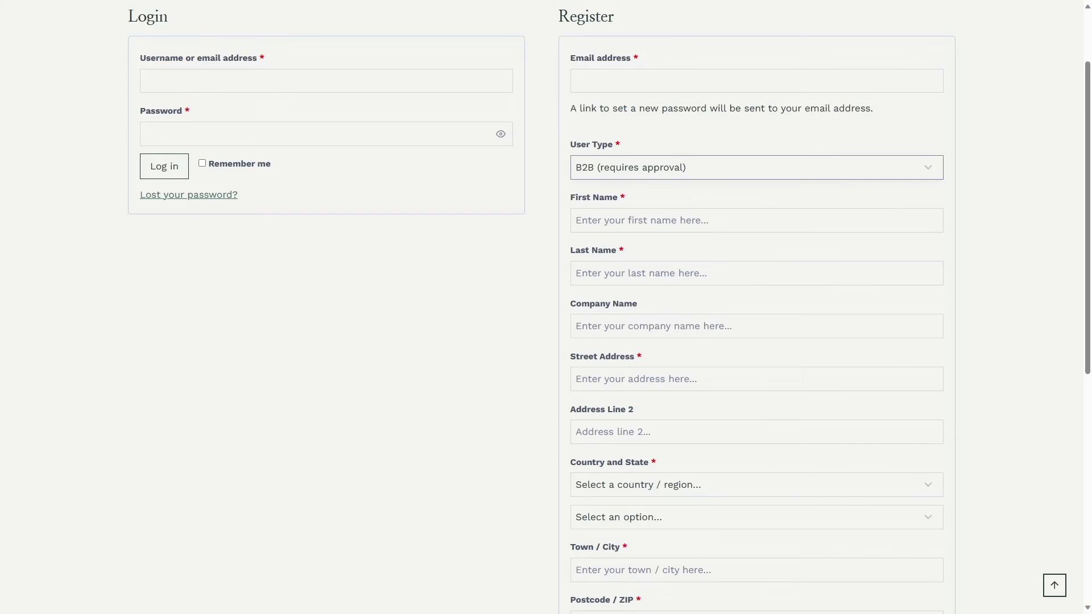
{"action": "scroll", "coordinate": [609, 309], "scroll_direction": "down", "scroll_amount": 2}
{"action": "scroll", "coordinate": [658, 298], "scroll_direction": "down", "scroll_amount": 2}
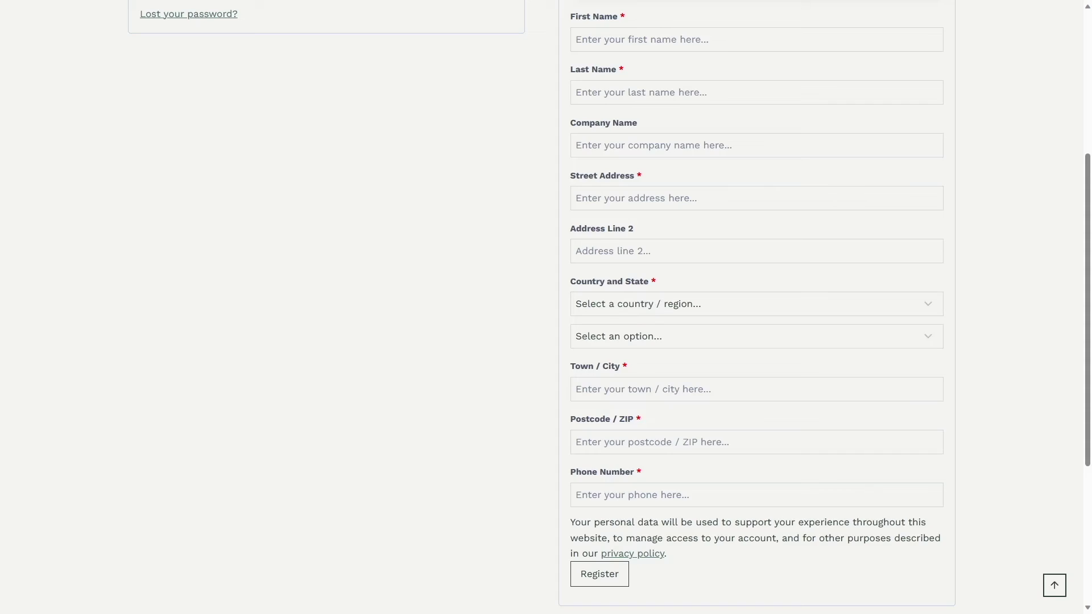
{"action": "scroll", "coordinate": [442, 402], "scroll_direction": "down", "scroll_amount": 6}
{"action": "scroll", "coordinate": [595, 405], "scroll_direction": "up", "scroll_amount": 12}
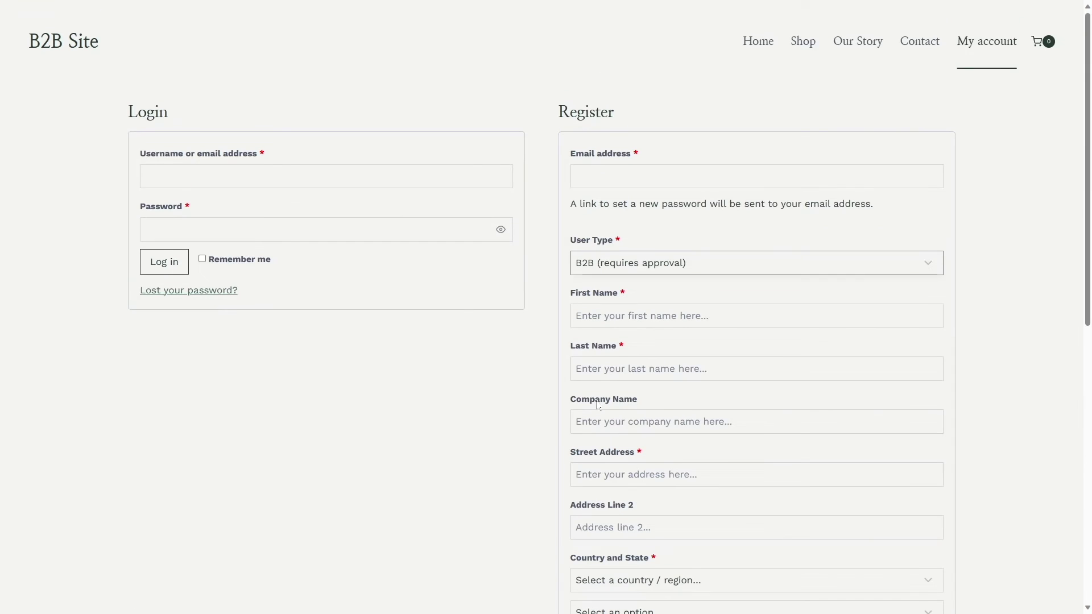
{"action": "scroll", "coordinate": [486, 244], "scroll_direction": "down", "scroll_amount": 2}
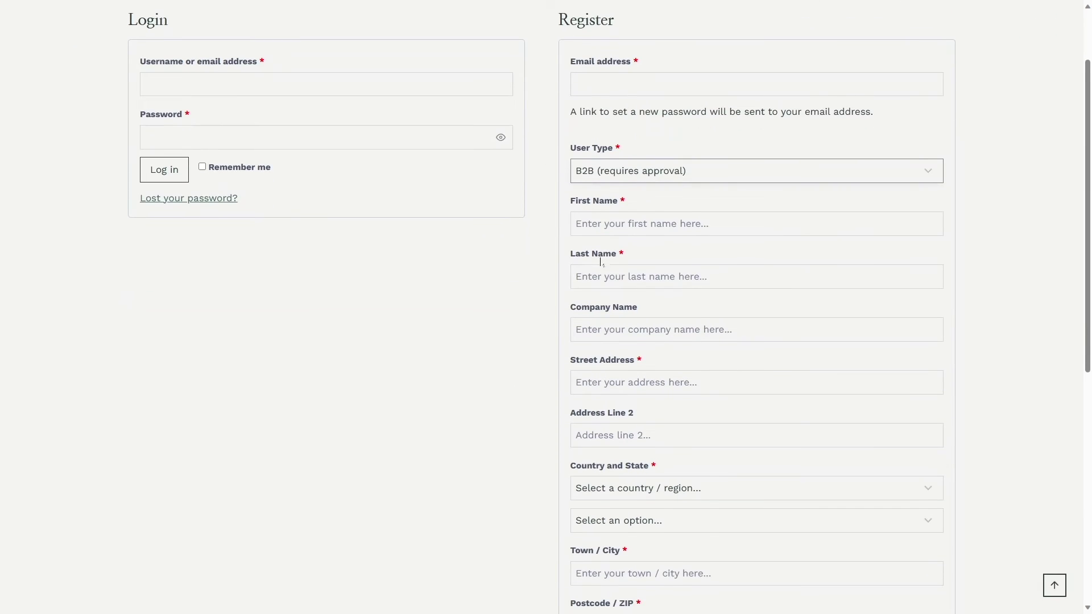
{"action": "scroll", "coordinate": [590, 281], "scroll_direction": "up", "scroll_amount": 2}
{"action": "scroll", "coordinate": [662, 150], "scroll_direction": "down", "scroll_amount": 3}
{"action": "scroll", "coordinate": [664, 205], "scroll_direction": "up", "scroll_amount": 3}
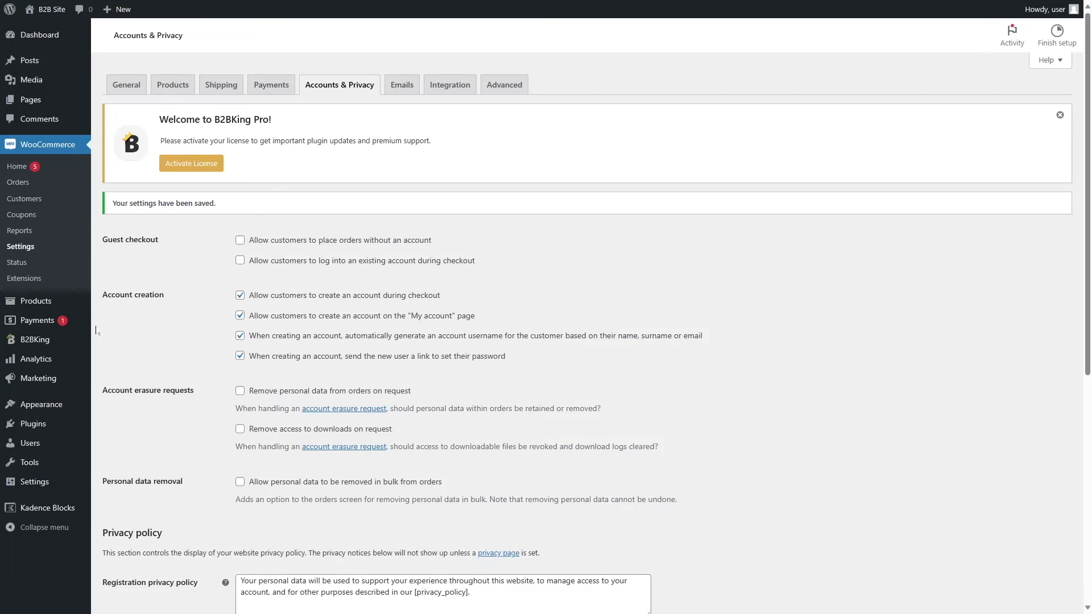
Open B2BKing's registration fields in the site admin and review the listed fields and form preview.
{"action": "mouse_move", "coordinate": [34, 340]}
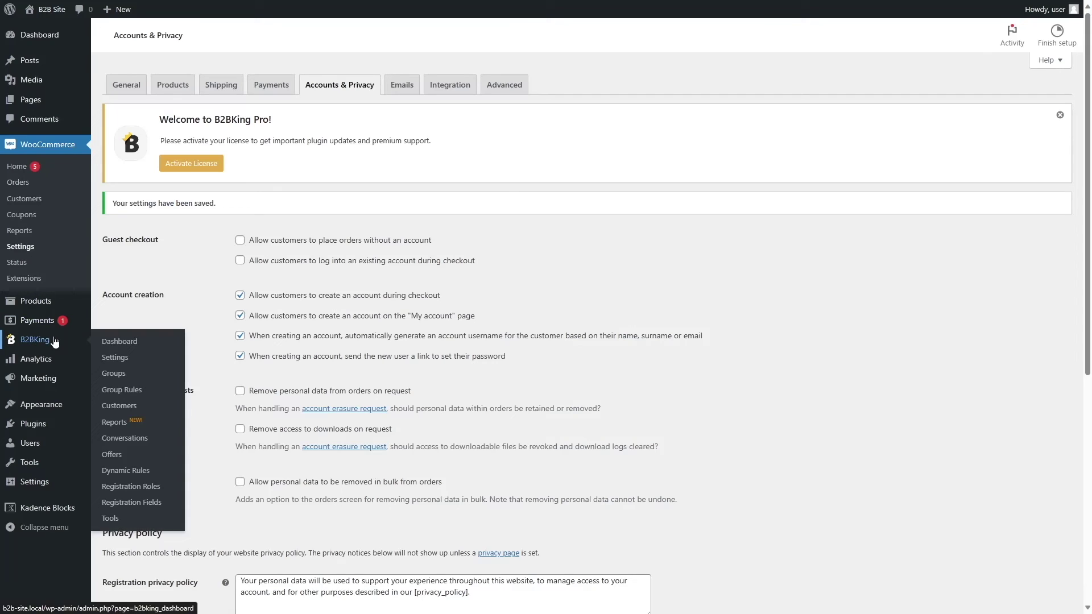
{"action": "left_click", "coordinate": [155, 508]}
{"action": "scroll", "coordinate": [210, 461], "scroll_direction": "down", "scroll_amount": 4}
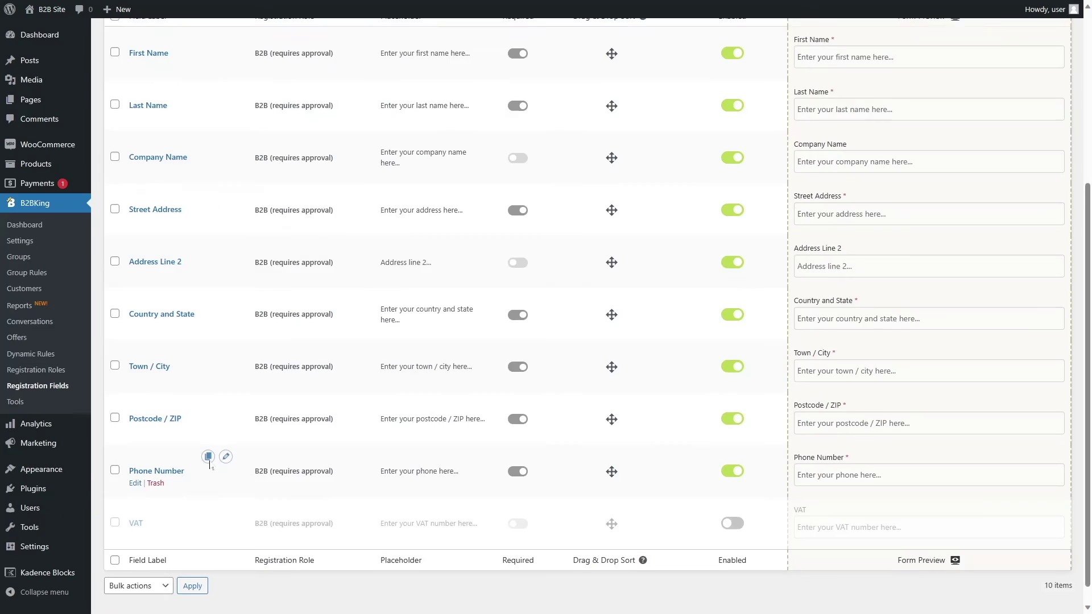
{"action": "scroll", "coordinate": [210, 462], "scroll_direction": "up", "scroll_amount": 2}
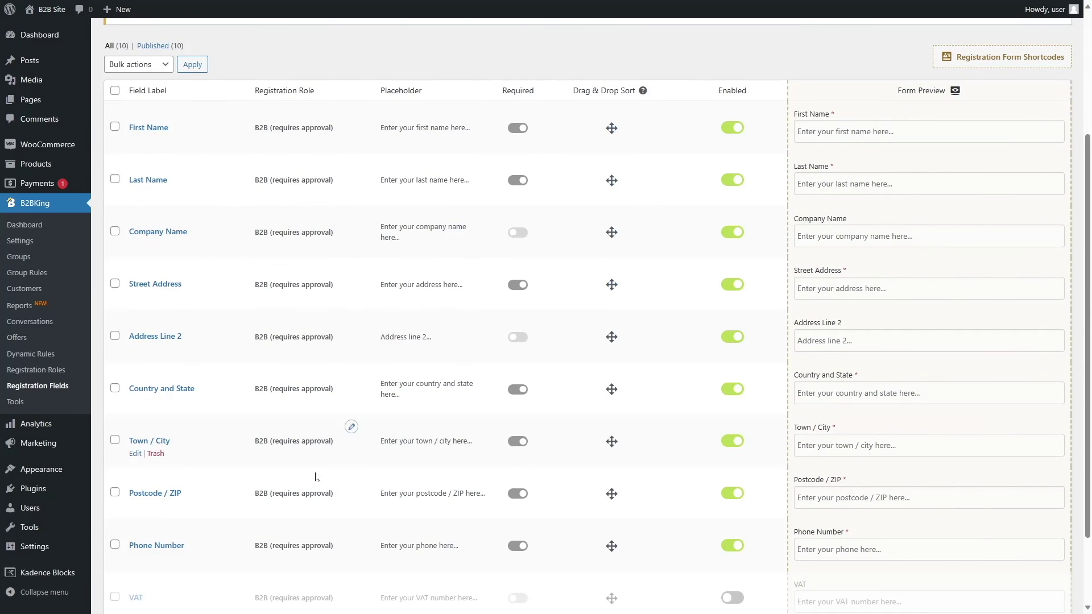
{"action": "scroll", "coordinate": [349, 327], "scroll_direction": "down", "scroll_amount": 3}
{"action": "scroll", "coordinate": [223, 256], "scroll_direction": "up", "scroll_amount": 6}
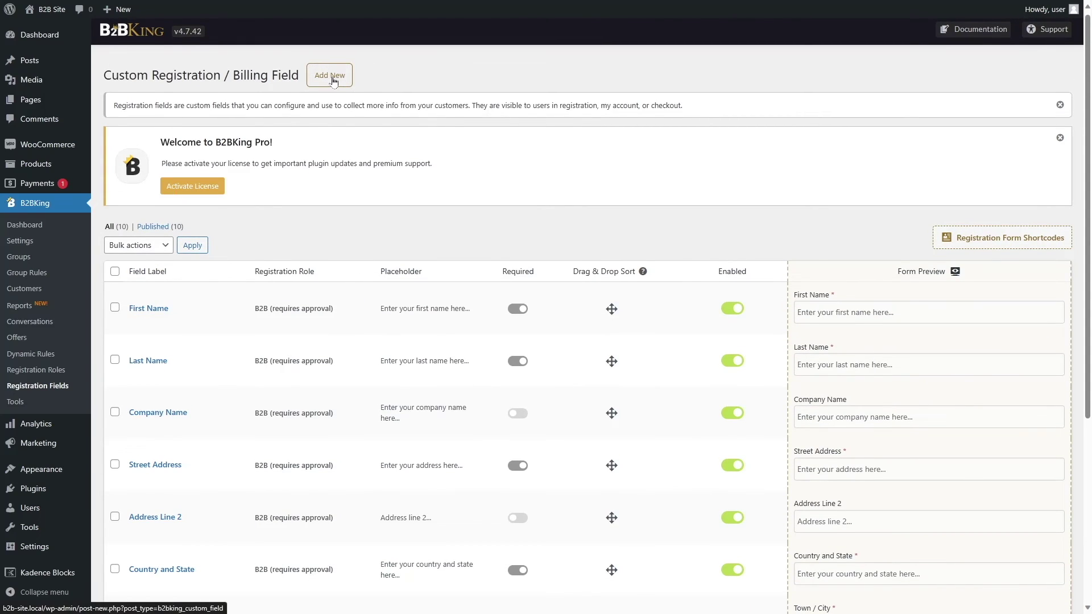
Disable the Address Line 2 registration field and check the form preview.
{"action": "scroll", "coordinate": [171, 268], "scroll_direction": "down", "scroll_amount": 2}
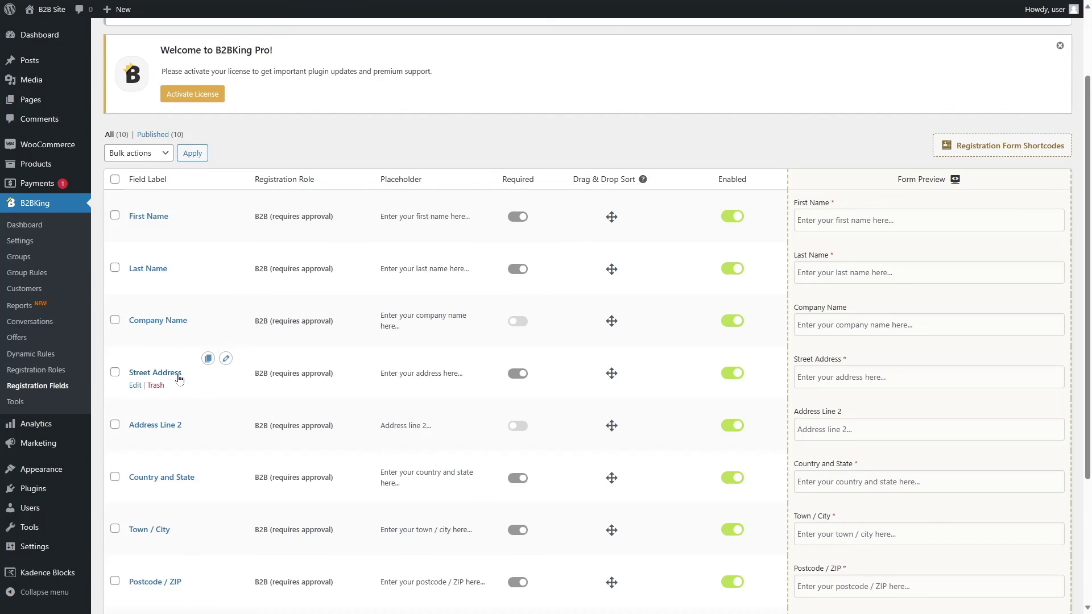
{"action": "scroll", "coordinate": [179, 378], "scroll_direction": "down", "scroll_amount": 2}
{"action": "scroll", "coordinate": [216, 338], "scroll_direction": "down", "scroll_amount": 2}
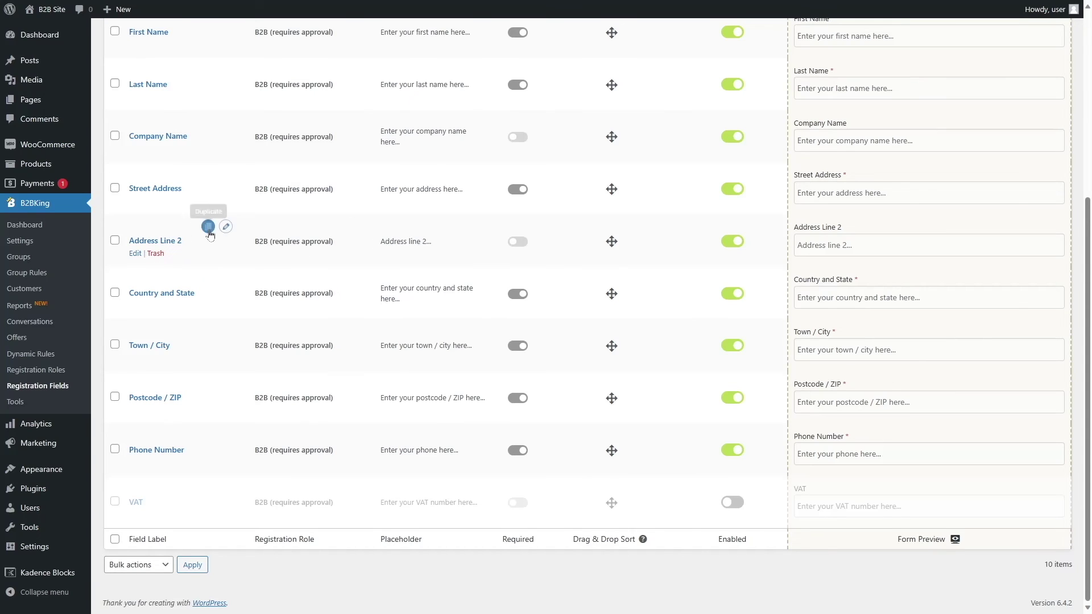
{"action": "scroll", "coordinate": [726, 256], "scroll_direction": "up", "scroll_amount": 4}
{"action": "scroll", "coordinate": [726, 259], "scroll_direction": "down", "scroll_amount": 4}
{"action": "left_click", "coordinate": [733, 241]}
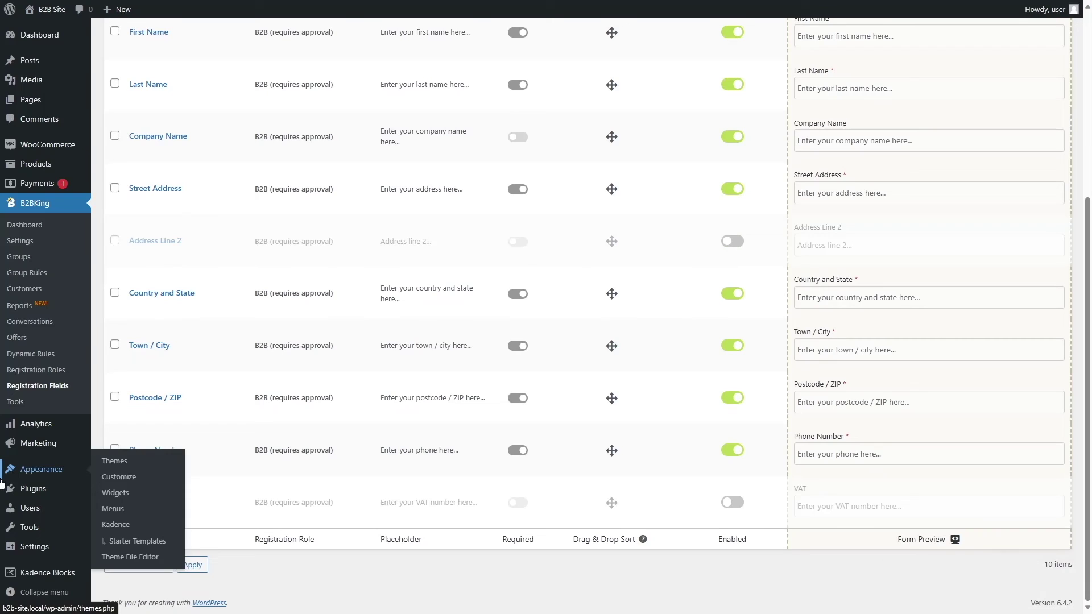
{"action": "scroll", "coordinate": [481, 342], "scroll_direction": "up", "scroll_amount": 2}
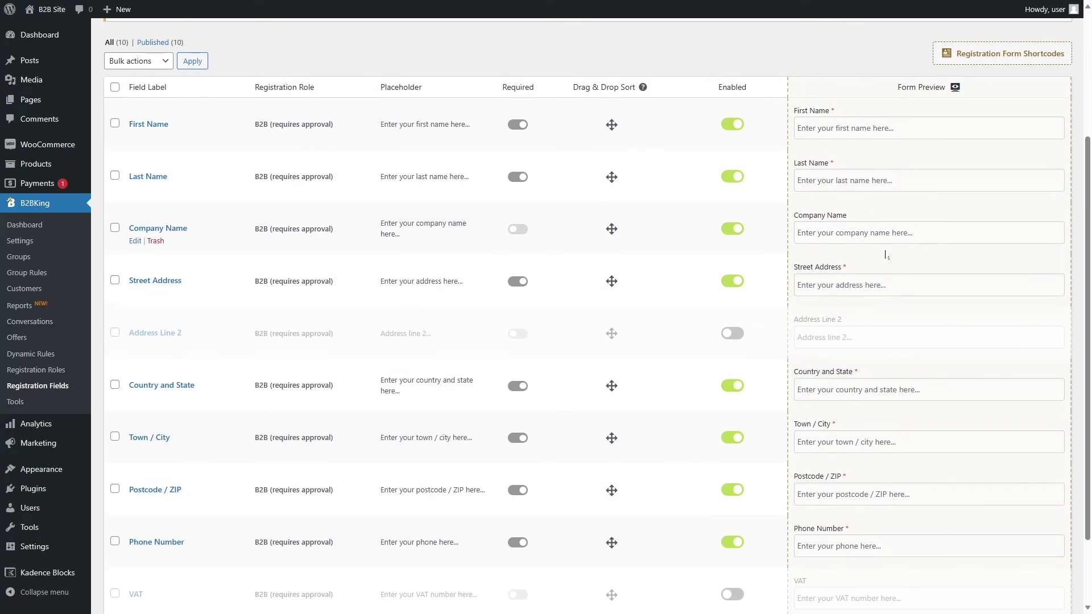
{"action": "scroll", "coordinate": [939, 283], "scroll_direction": "down", "scroll_amount": 1}
Open the form for adding a new registration field and look over its available settings.
{"action": "scroll", "coordinate": [939, 283], "scroll_direction": "up", "scroll_amount": 5}
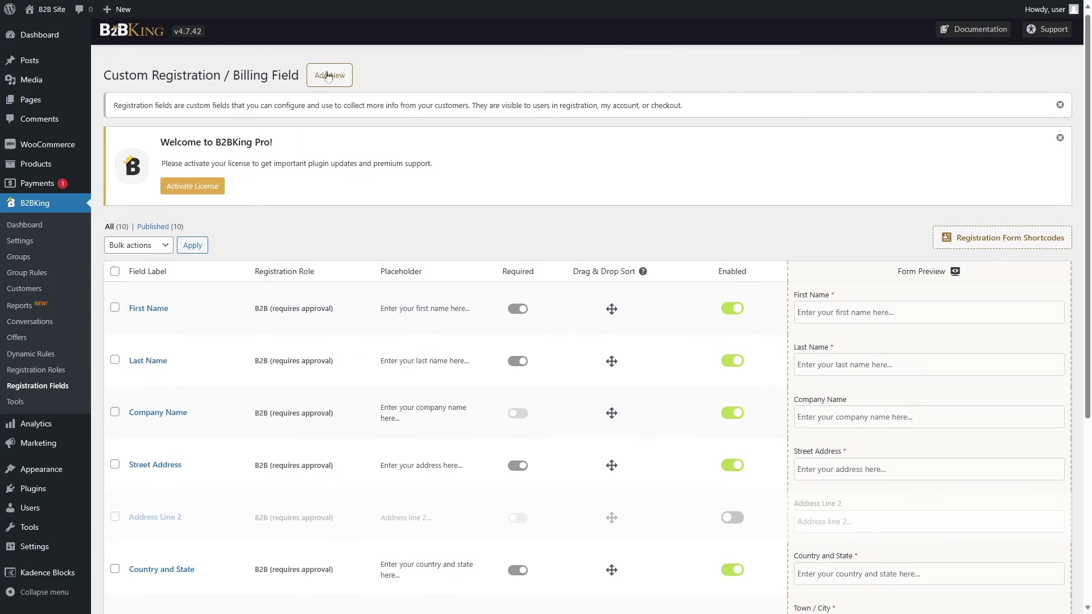
{"action": "left_click", "coordinate": [328, 76]}
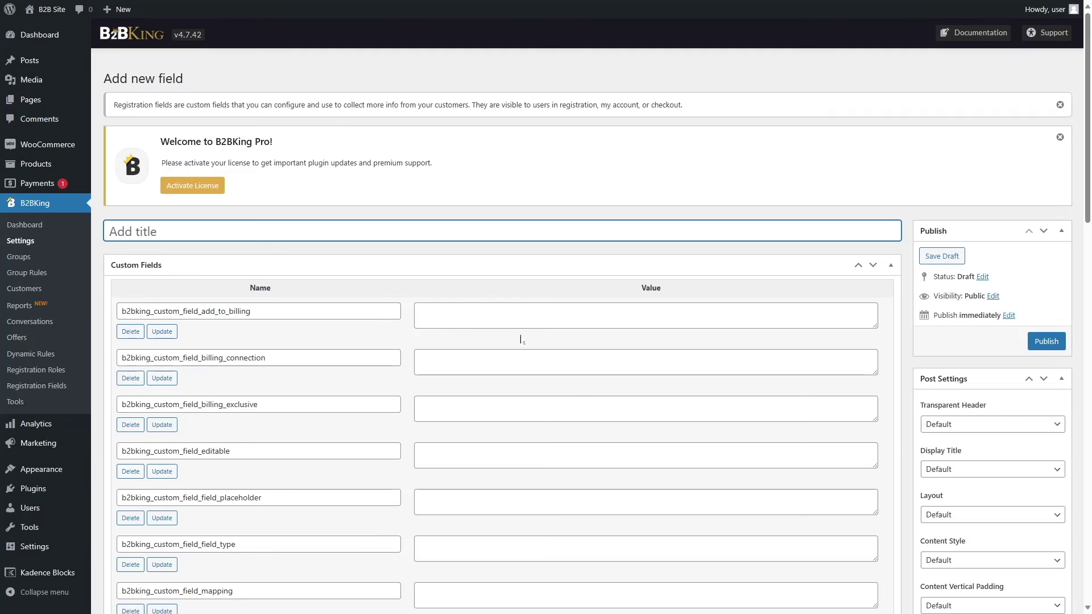
{"action": "scroll", "coordinate": [521, 340], "scroll_direction": "down", "scroll_amount": 3}
{"action": "scroll", "coordinate": [336, 387], "scroll_direction": "up", "scroll_amount": 1}
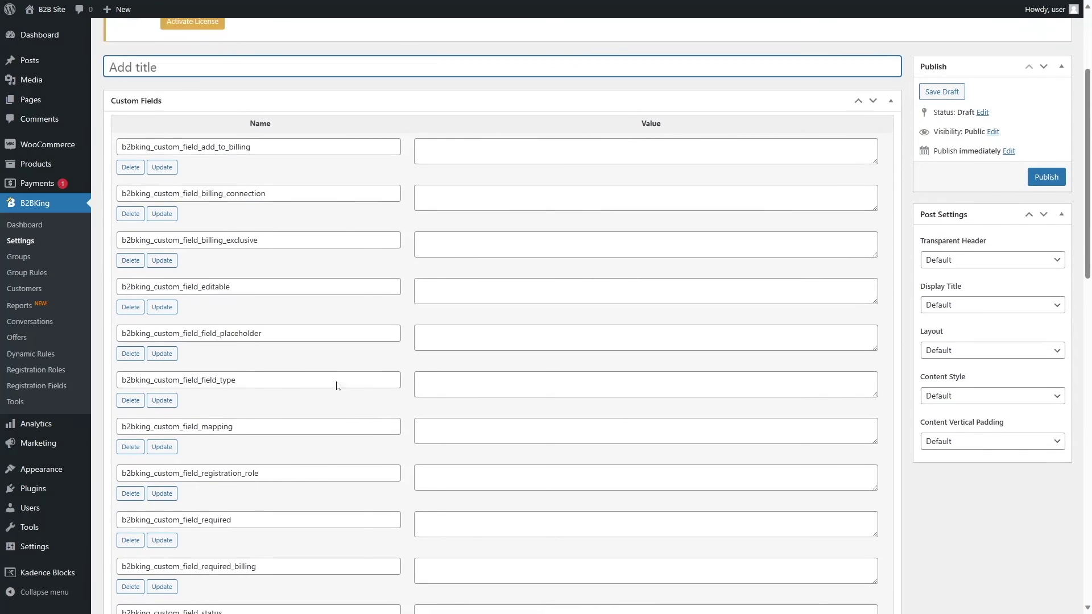
{"action": "scroll", "coordinate": [337, 387], "scroll_direction": "up", "scroll_amount": 3}
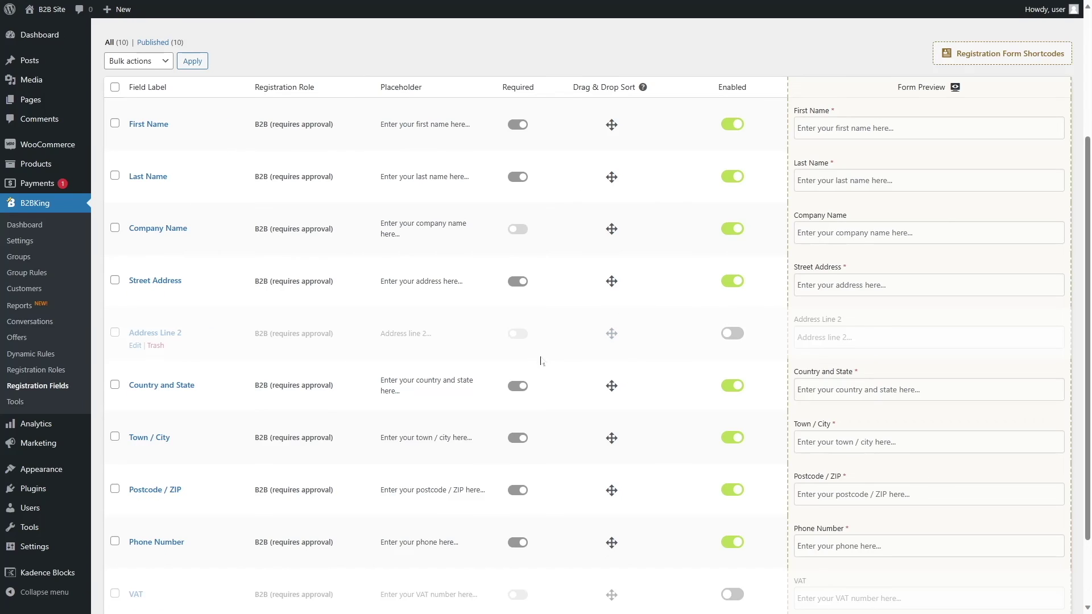
Copy the registration-only form shortcode for B2B (requires approval) without the login form, and open the list of site pages.
{"action": "scroll", "coordinate": [547, 366], "scroll_direction": "up", "scroll_amount": 2}
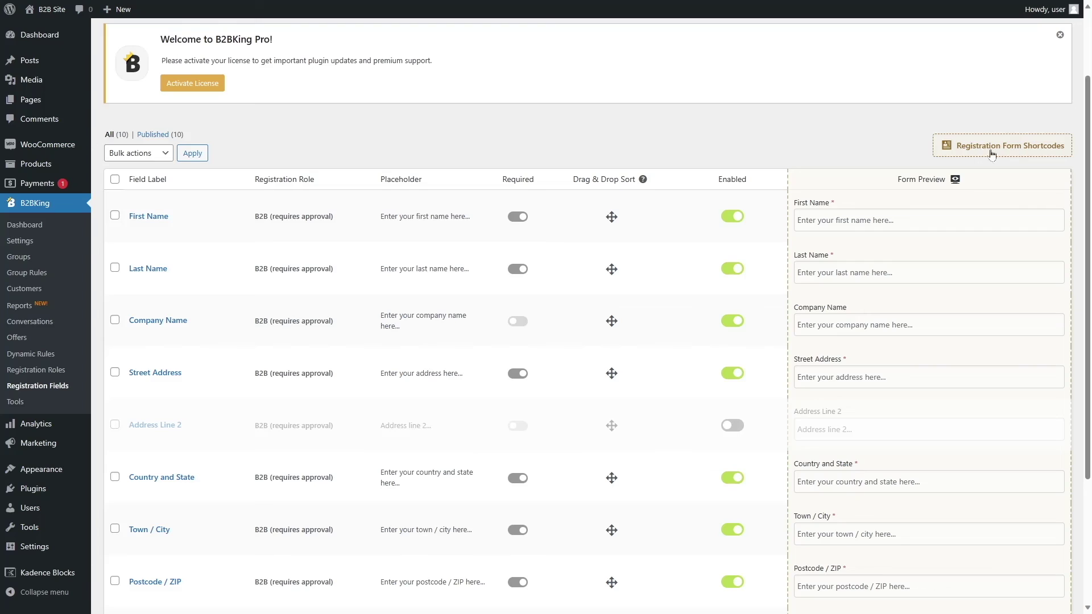
{"action": "left_click", "coordinate": [1034, 150]}
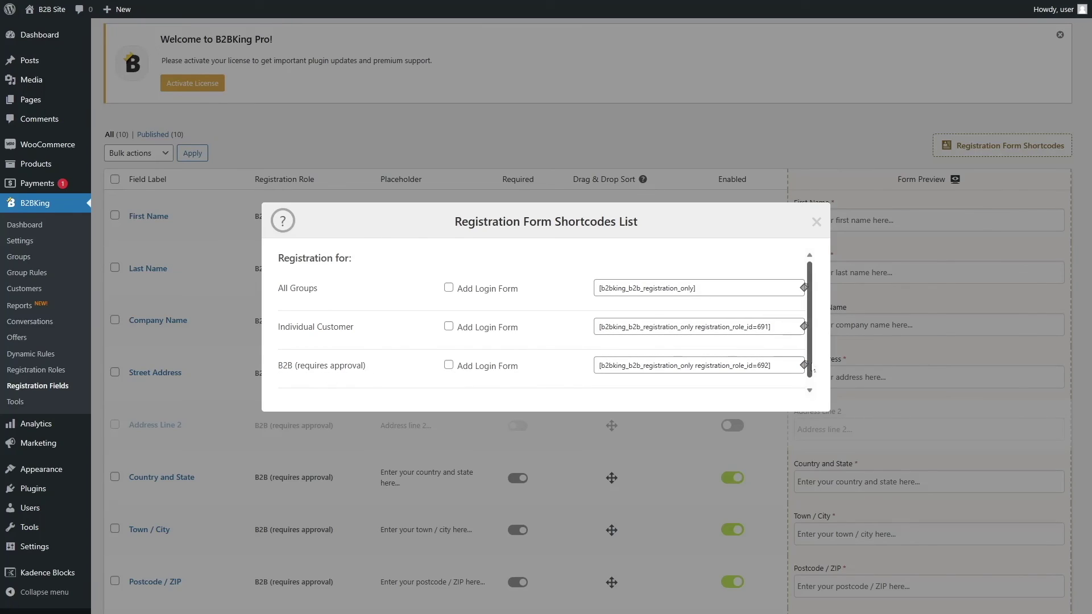
{"action": "left_click", "coordinate": [804, 365]}
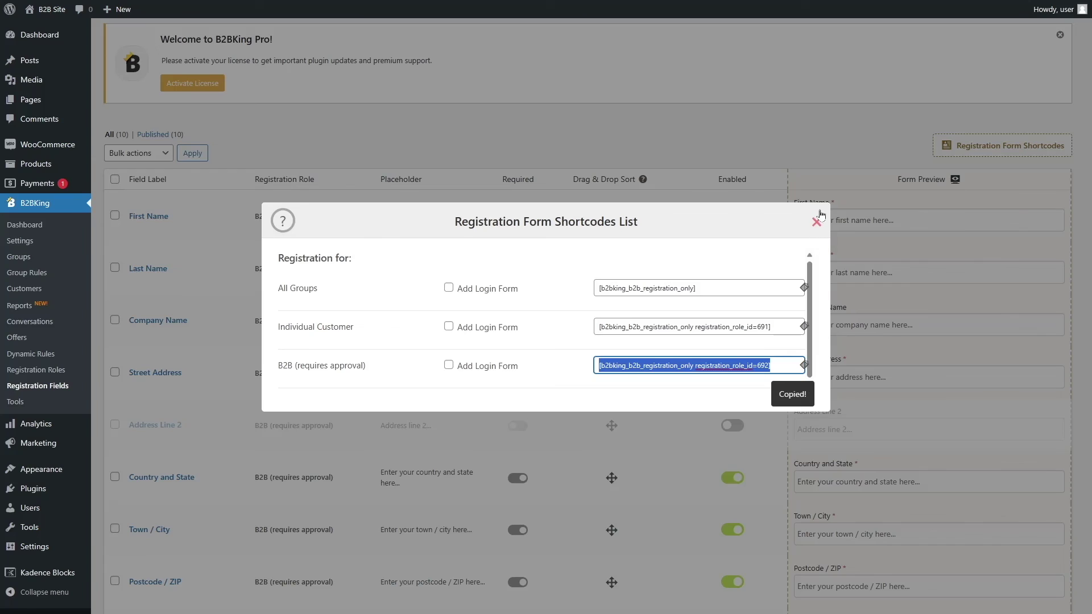
{"action": "left_click", "coordinate": [817, 222]}
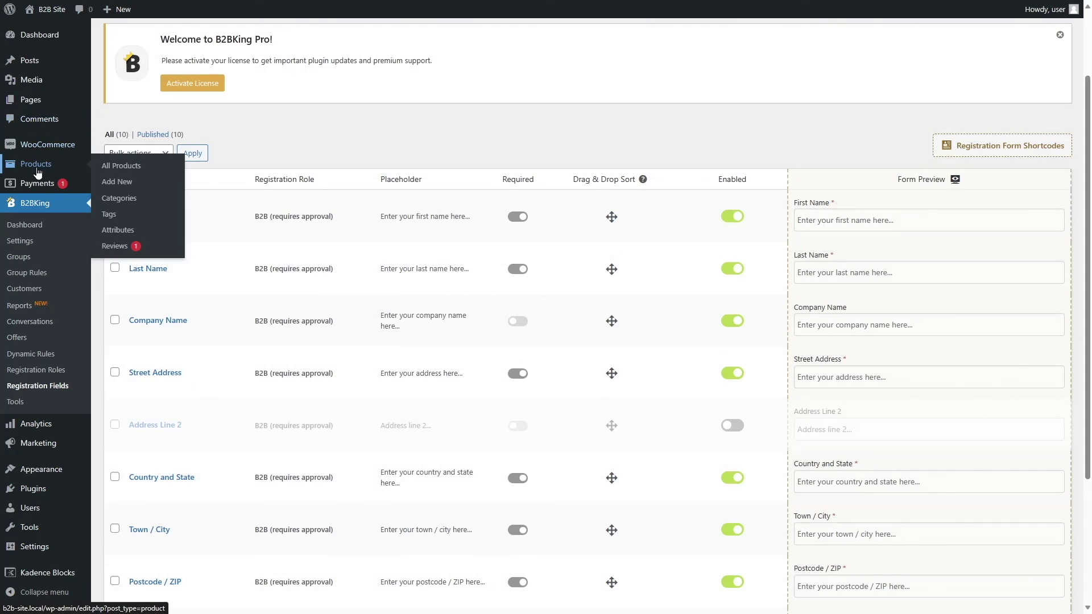
{"action": "mouse_move", "coordinate": [31, 104]}
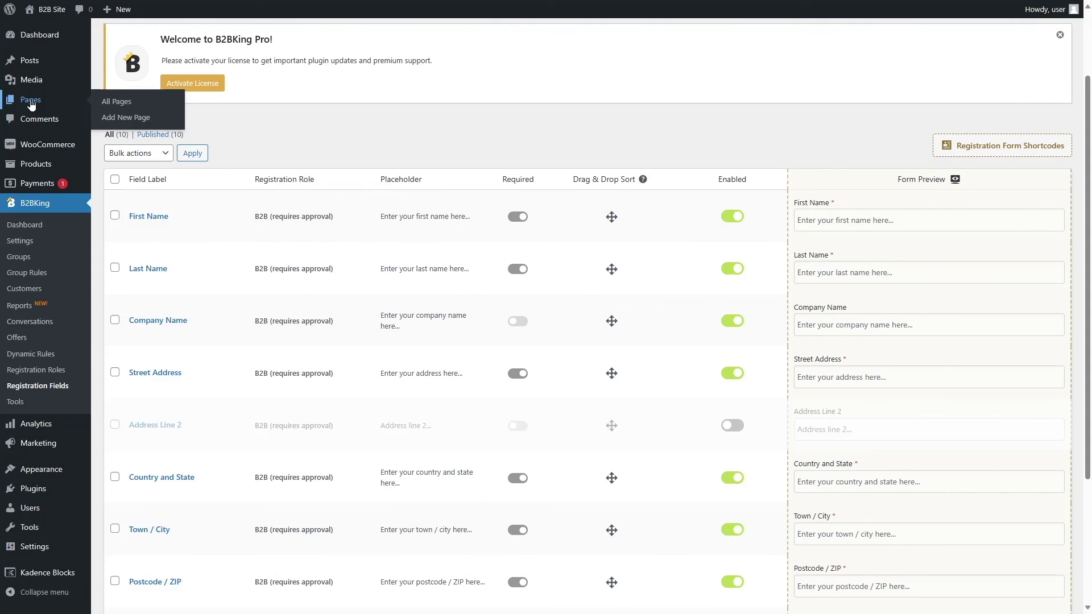
{"action": "left_click", "coordinate": [32, 104]}
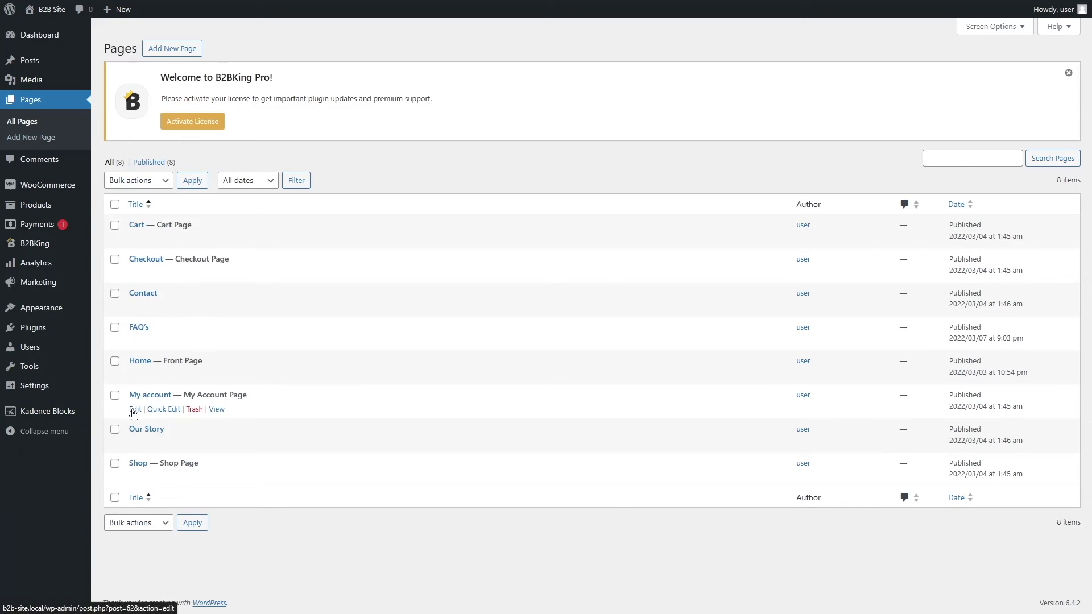
Replace the My account page's shortcode with [b2bking_b2b_registration_only registration_role_id=692] and update the page.
{"action": "left_click", "coordinate": [134, 410]}
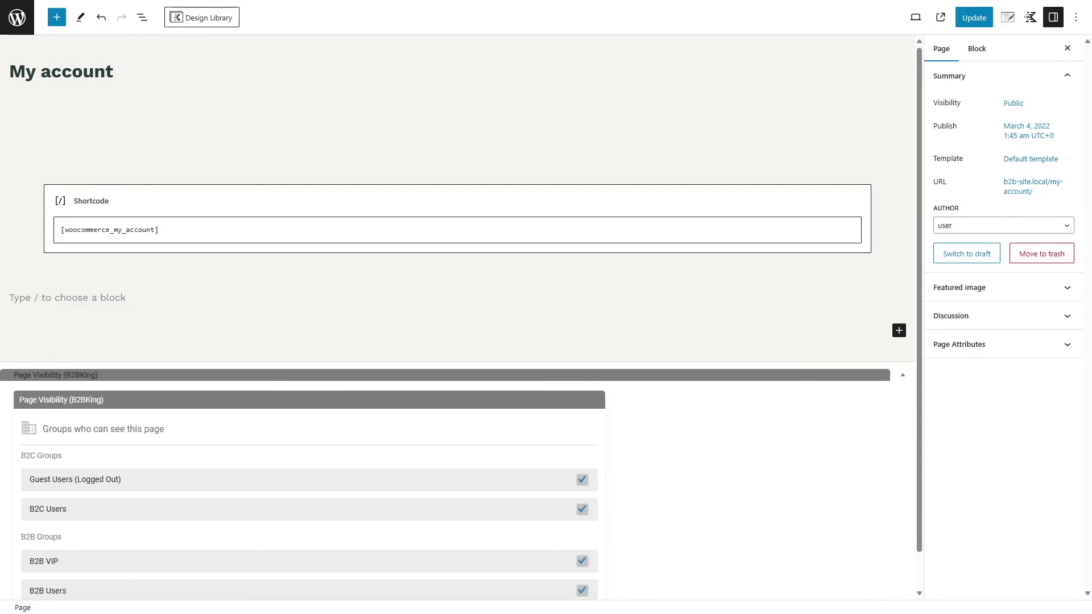
{"action": "left_click_drag", "start_coordinate": [170, 230], "coordinate": [47, 233]}
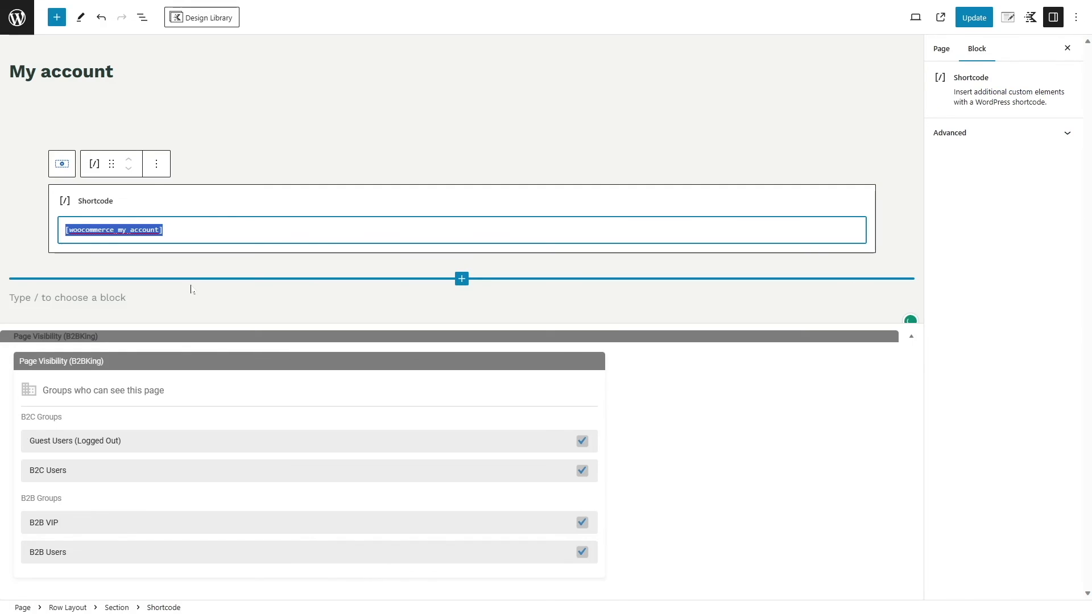
{"action": "key", "text": "ctrl+v"}
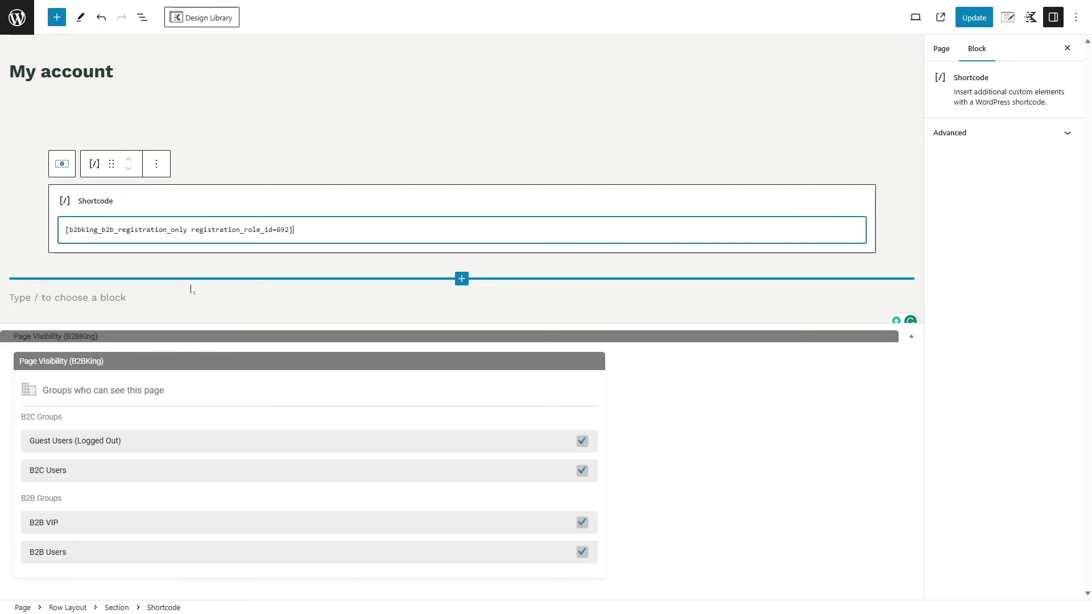
{"action": "left_click", "coordinate": [981, 21]}
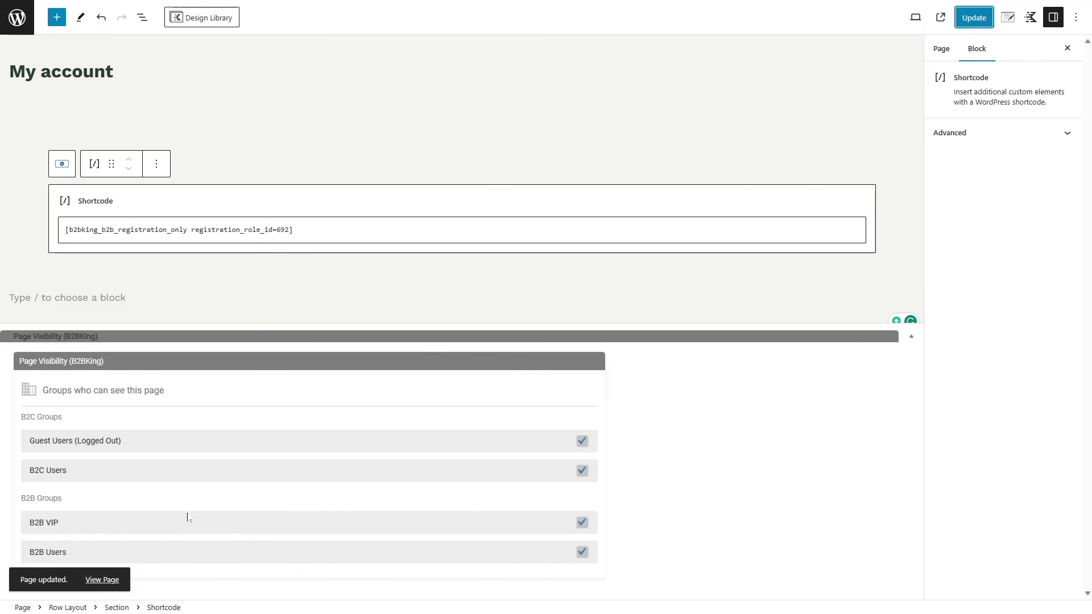
Reload the storefront My account page and examine the registration-only form from the email field down to the Register button.
{"action": "key", "text": "alt+Tab"}
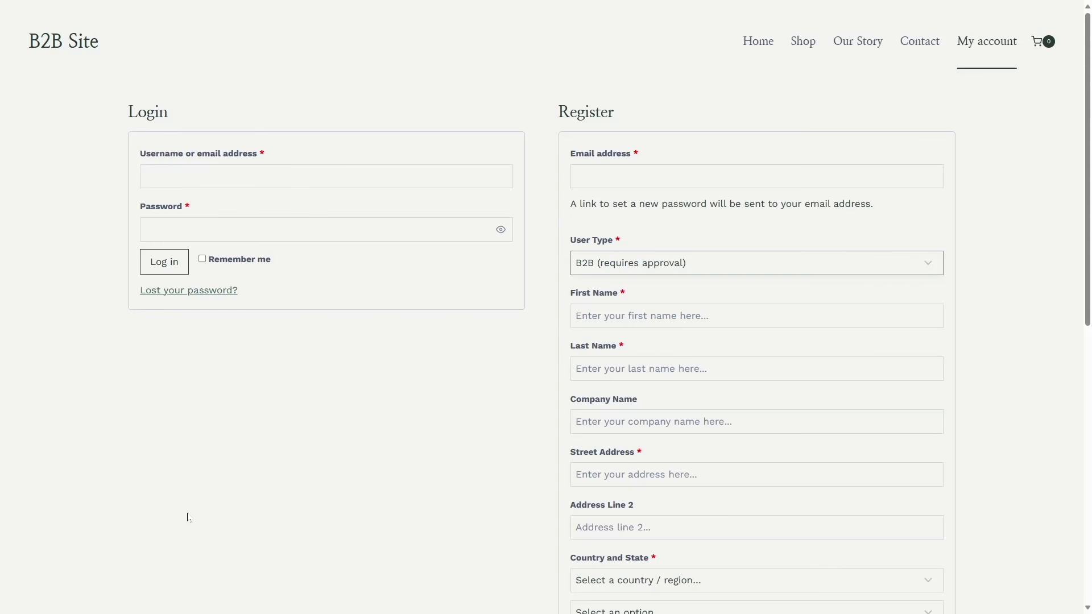
{"action": "key", "text": "F5"}
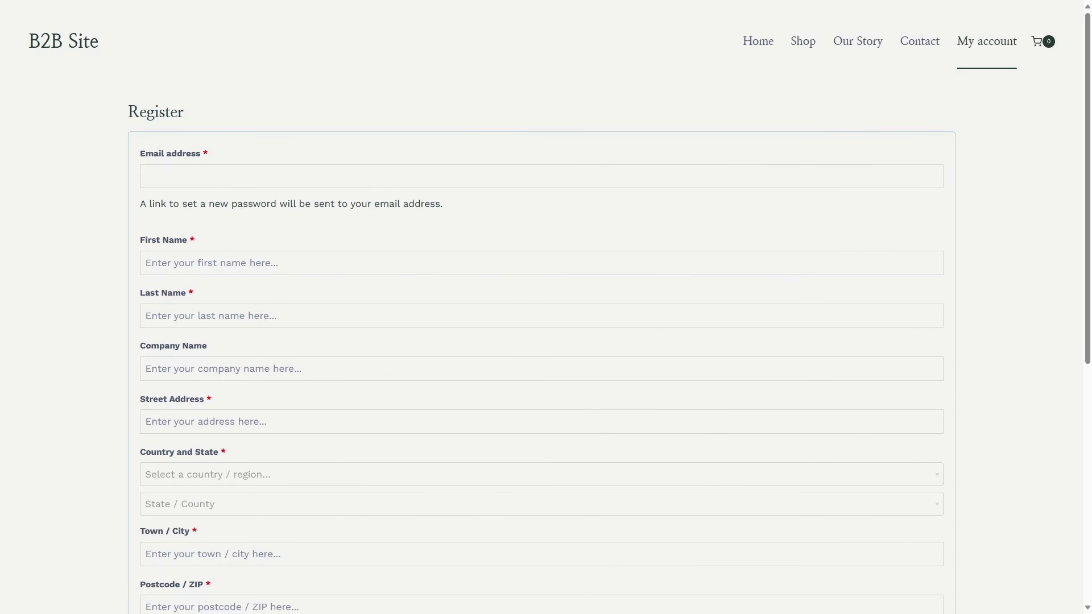
{"action": "scroll", "coordinate": [96, 177], "scroll_direction": "down", "scroll_amount": 3}
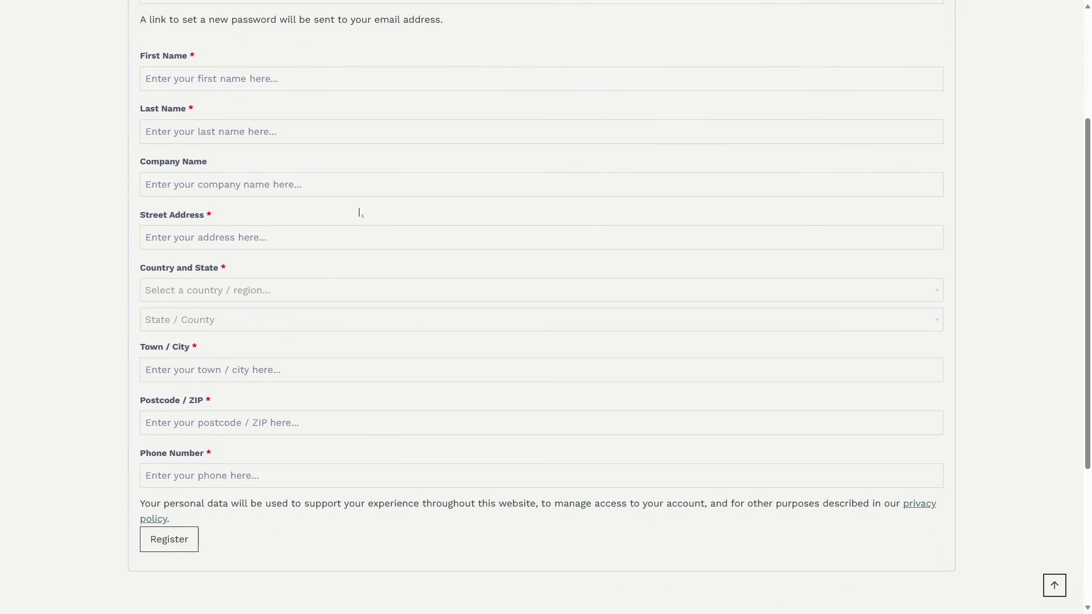
{"action": "scroll", "coordinate": [376, 496], "scroll_direction": "up", "scroll_amount": 3}
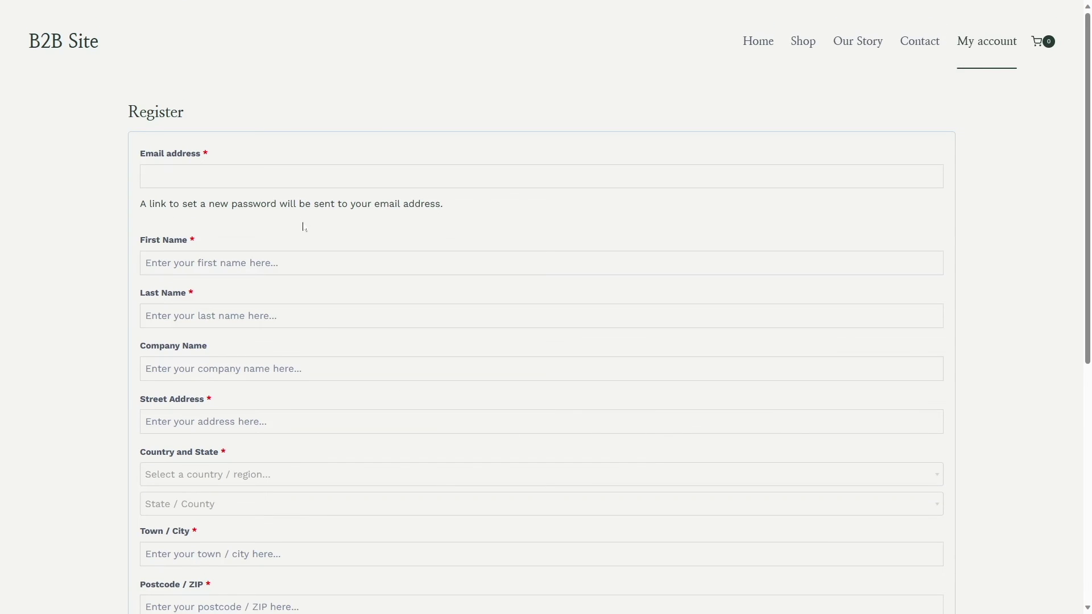
{"action": "scroll", "coordinate": [292, 226], "scroll_direction": "down", "scroll_amount": 3}
{"action": "scroll", "coordinate": [353, 263], "scroll_direction": "up", "scroll_amount": 3}
{"action": "scroll", "coordinate": [442, 207], "scroll_direction": "down", "scroll_amount": 7}
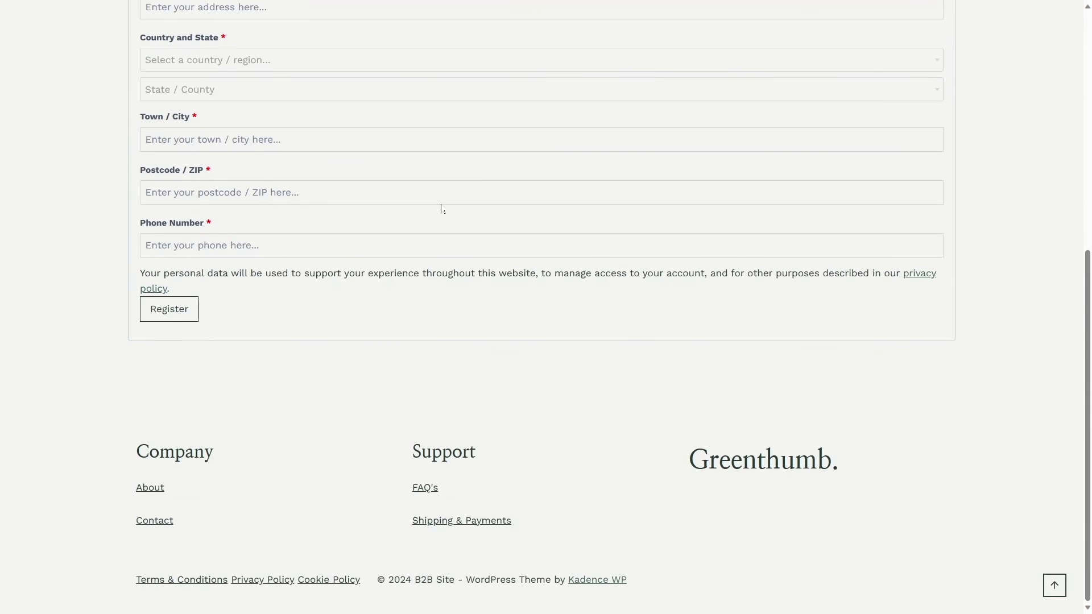
{"action": "scroll", "coordinate": [406, 236], "scroll_direction": "up", "scroll_amount": 7}
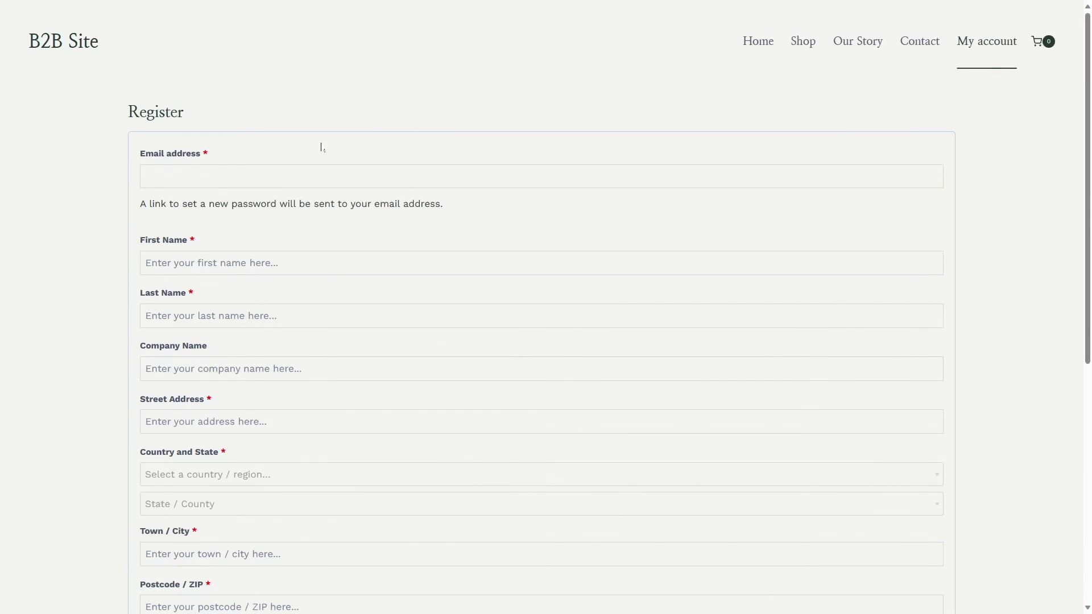
{"action": "scroll", "coordinate": [250, 159], "scroll_direction": "down", "scroll_amount": 7}
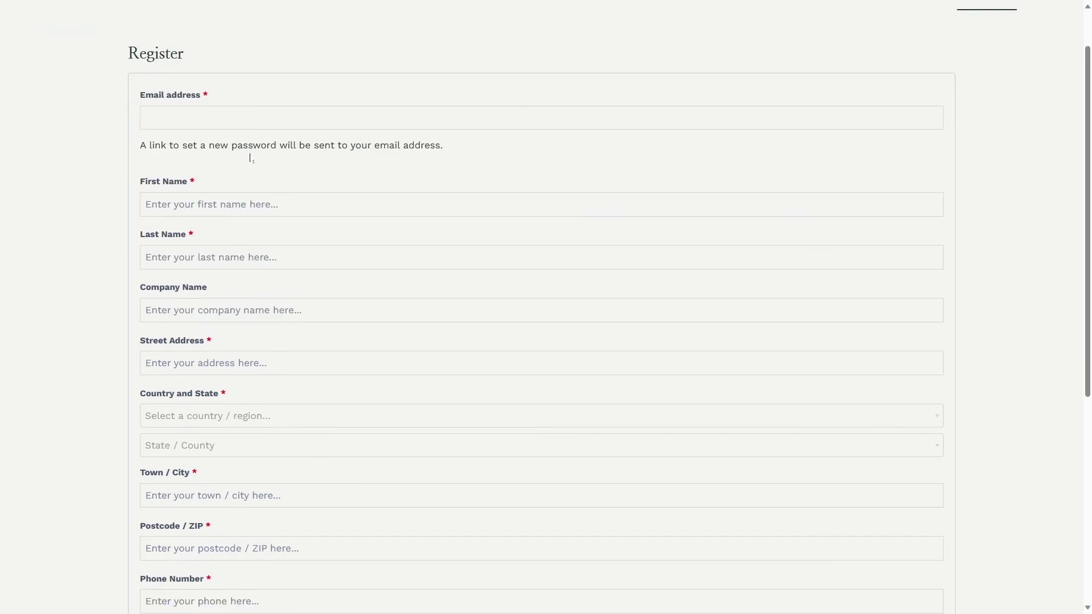
{"action": "scroll", "coordinate": [317, 414], "scroll_direction": "up", "scroll_amount": 7}
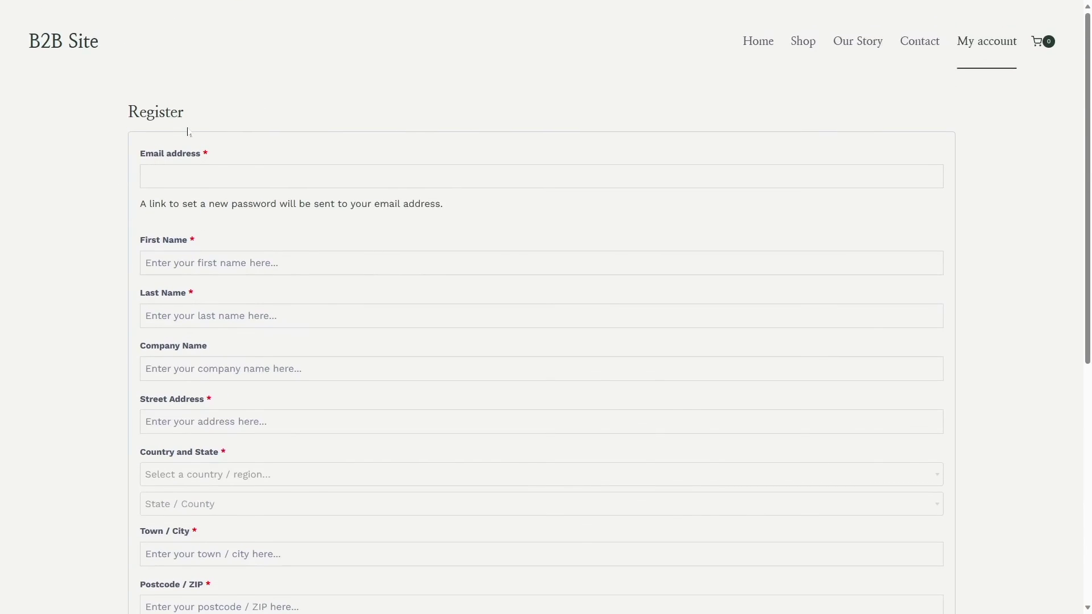
Undo the shortcode replacement to restore [woocommerce_my_account] on the My account page, and update the page.
{"action": "left_click_drag", "start_coordinate": [293, 230], "coordinate": [38, 236]}
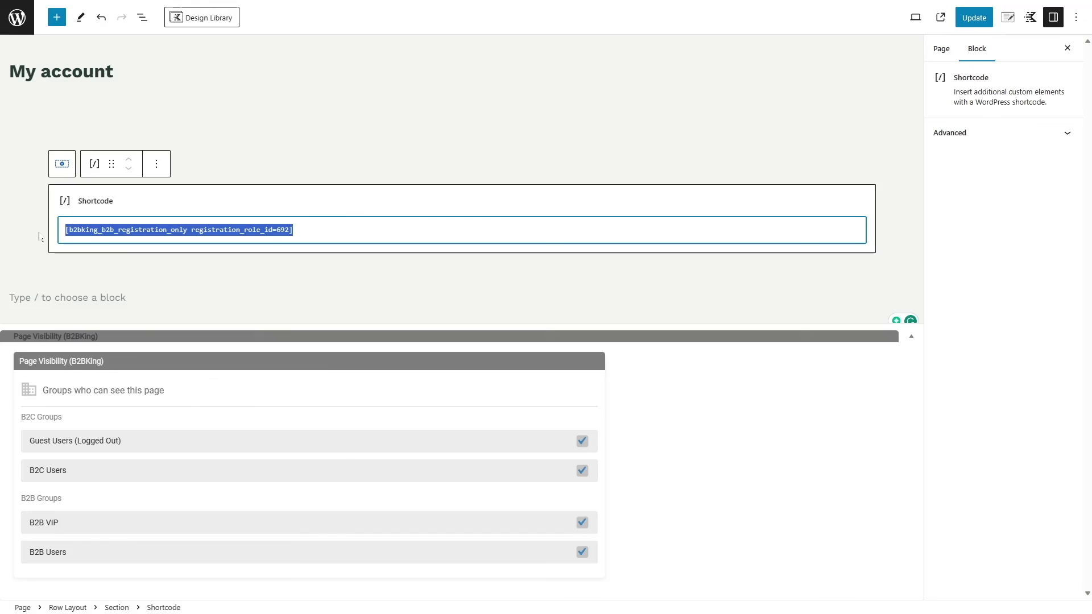
{"action": "key", "text": "ctrl+z"}
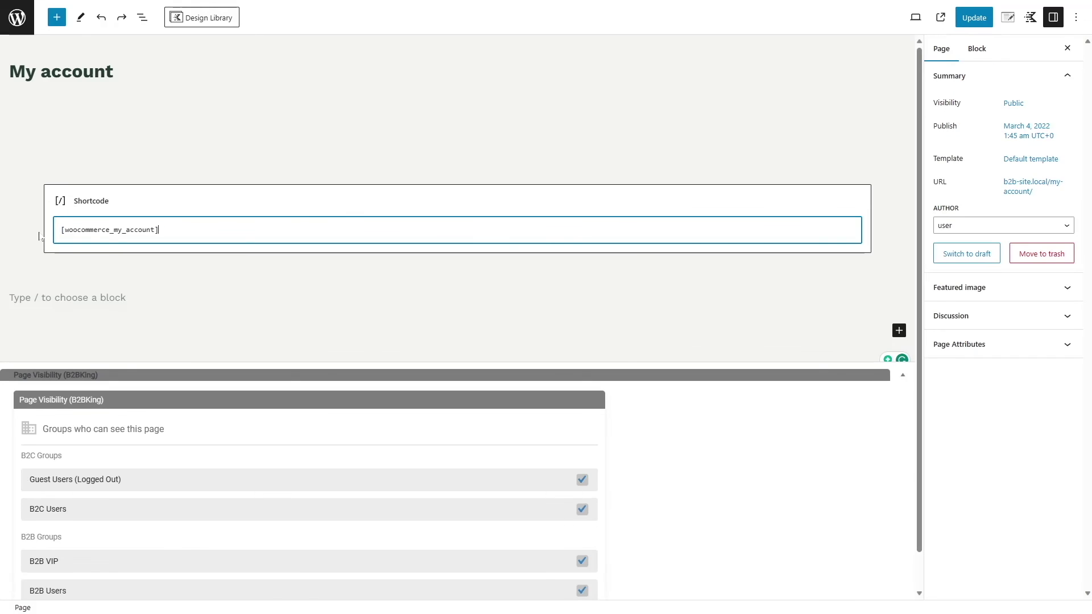
{"action": "left_click", "coordinate": [976, 18]}
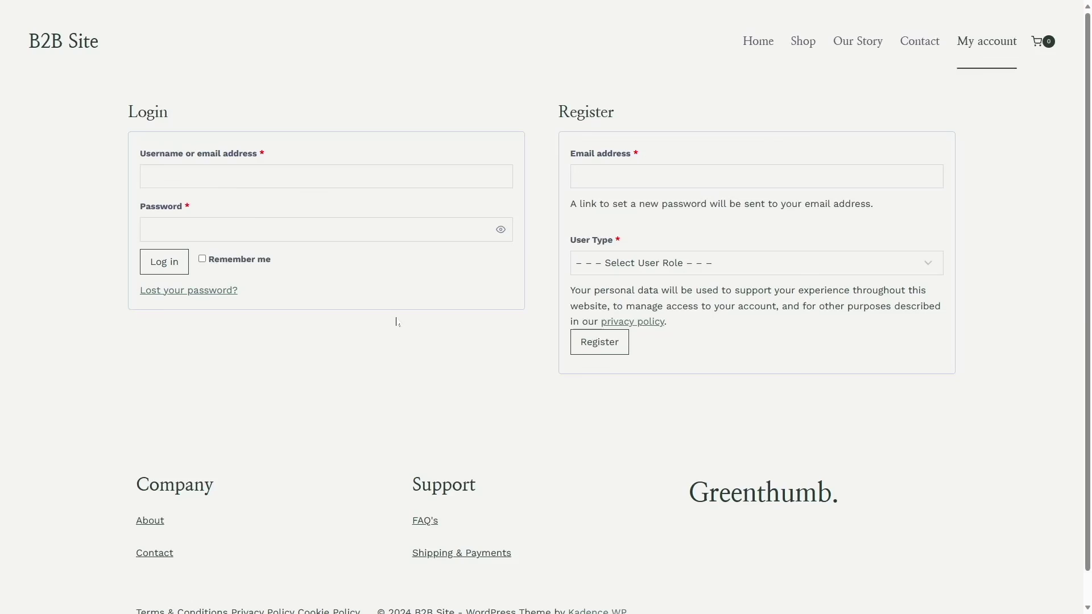
Open the storefront home page and look over its hero banner and Product Categories section.
{"action": "left_click", "coordinate": [762, 54]}
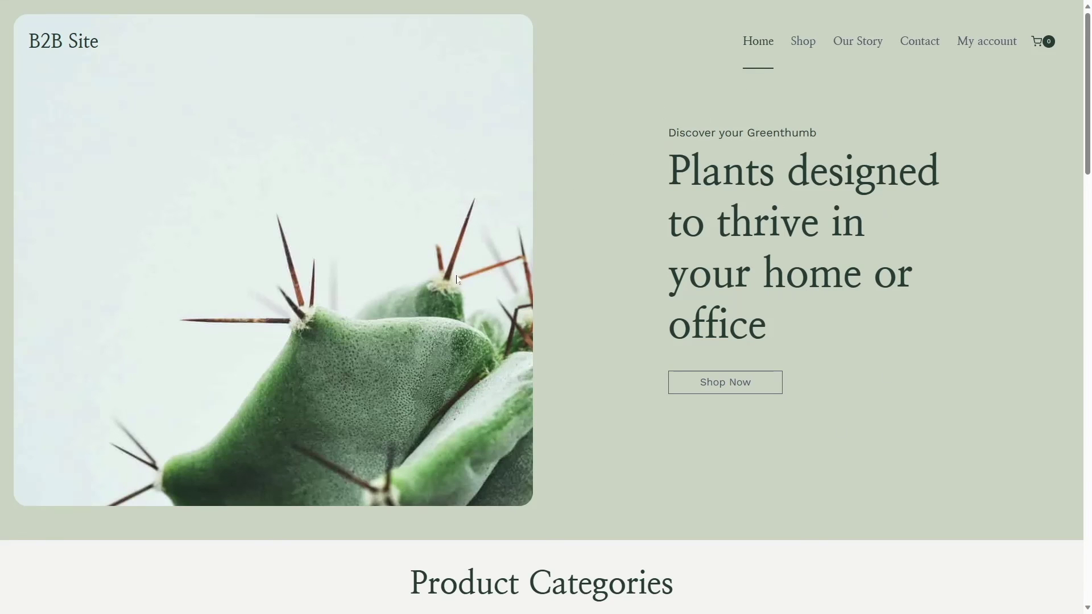
{"action": "scroll", "coordinate": [450, 205], "scroll_direction": "down", "scroll_amount": 8}
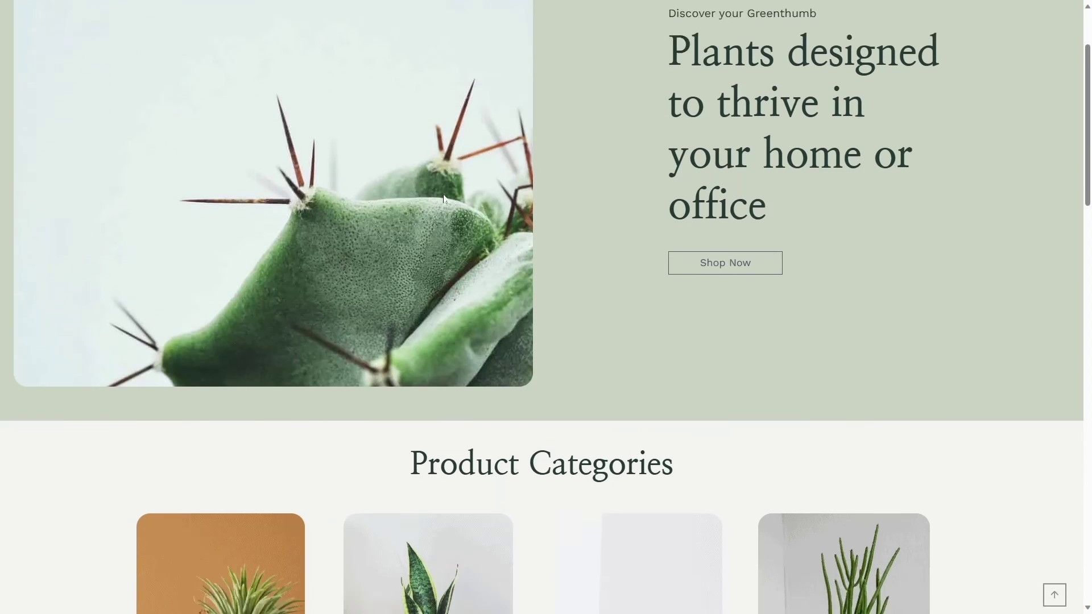
{"action": "scroll", "coordinate": [444, 201], "scroll_direction": "up", "scroll_amount": 7}
{"action": "scroll", "coordinate": [444, 200], "scroll_direction": "up", "scroll_amount": 2}
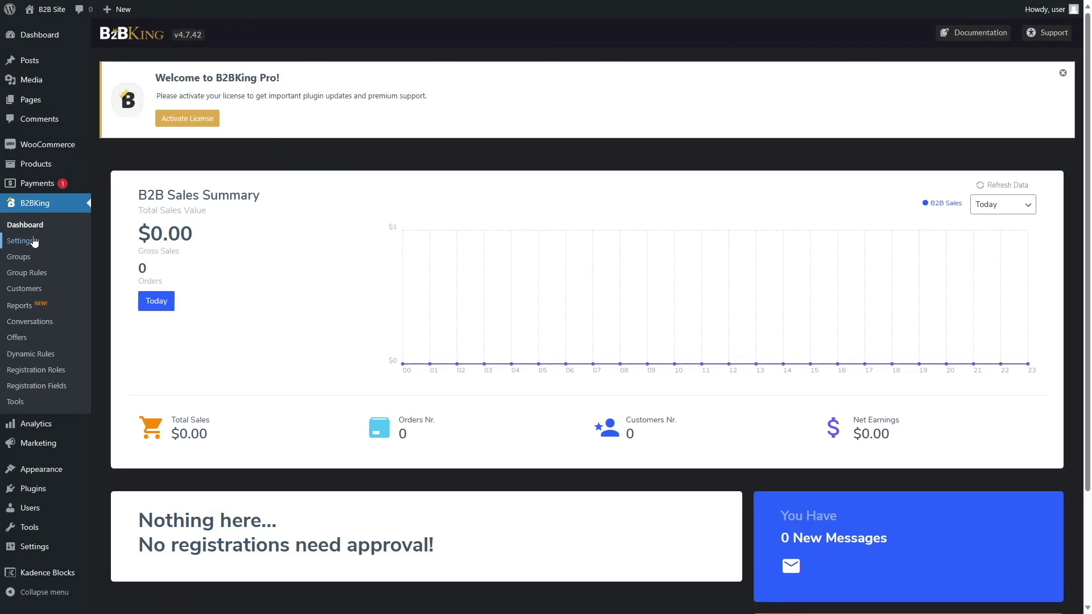
Review B2BKing's Access Restriction settings in the site admin and open its Import & Export Prices tools.
{"action": "left_click", "coordinate": [30, 241]}
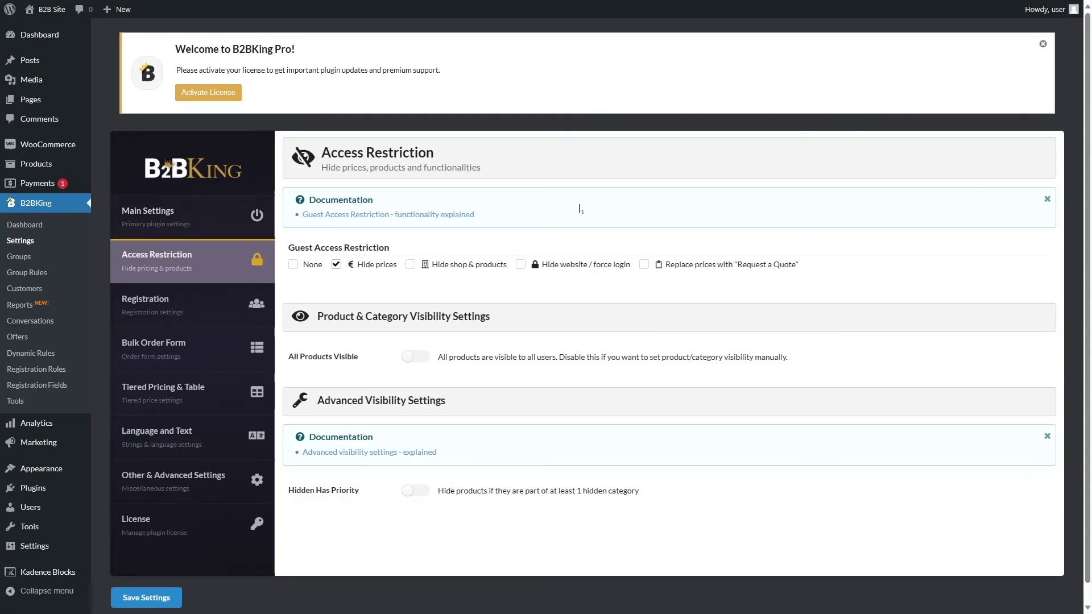
{"action": "scroll", "coordinate": [580, 209], "scroll_direction": "down", "scroll_amount": 1}
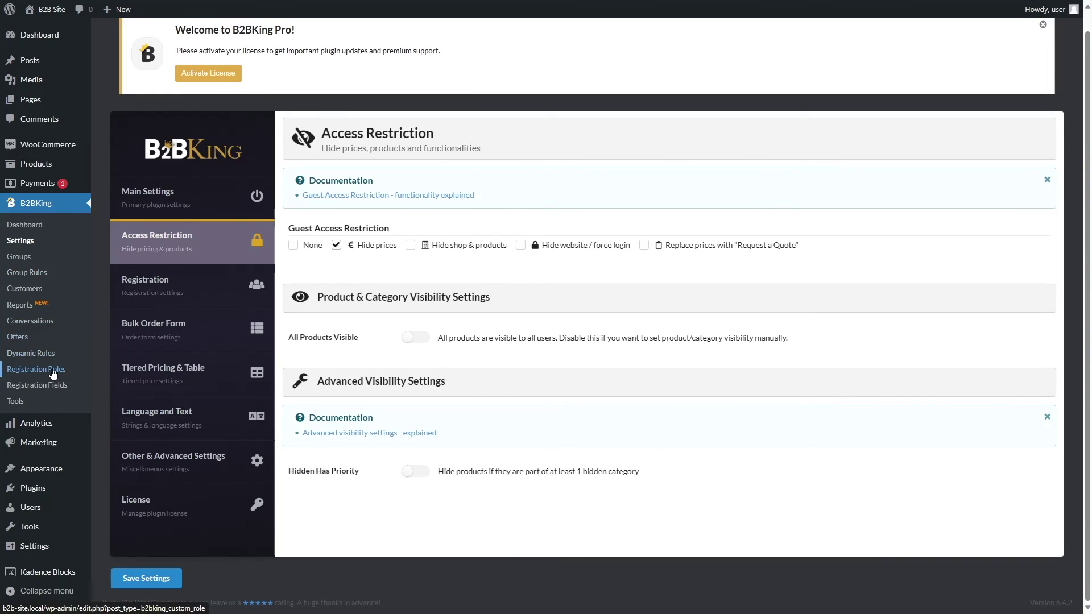
{"action": "left_click", "coordinate": [24, 405]}
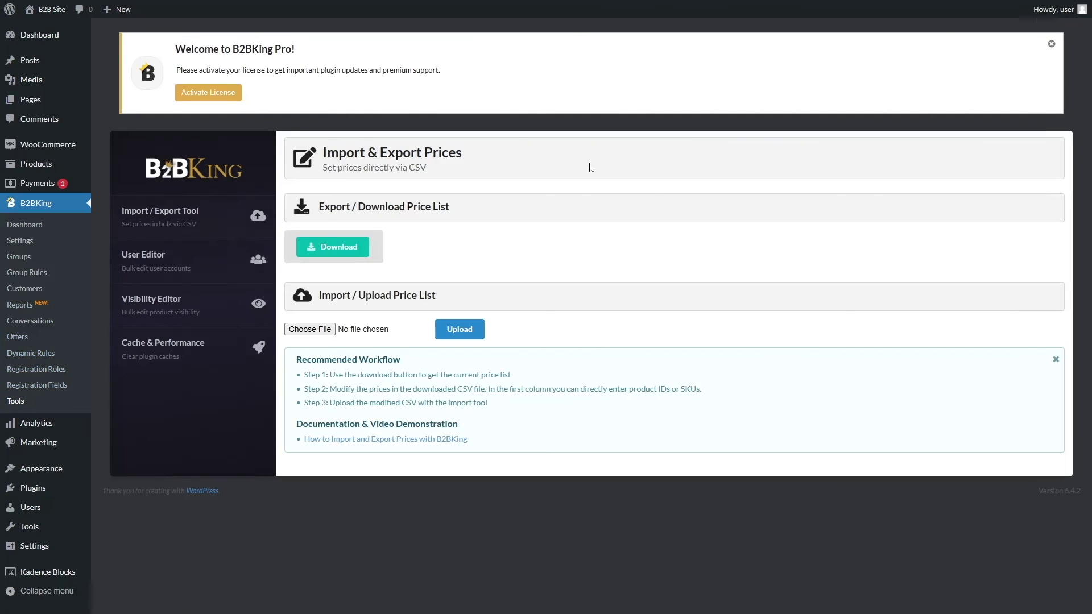